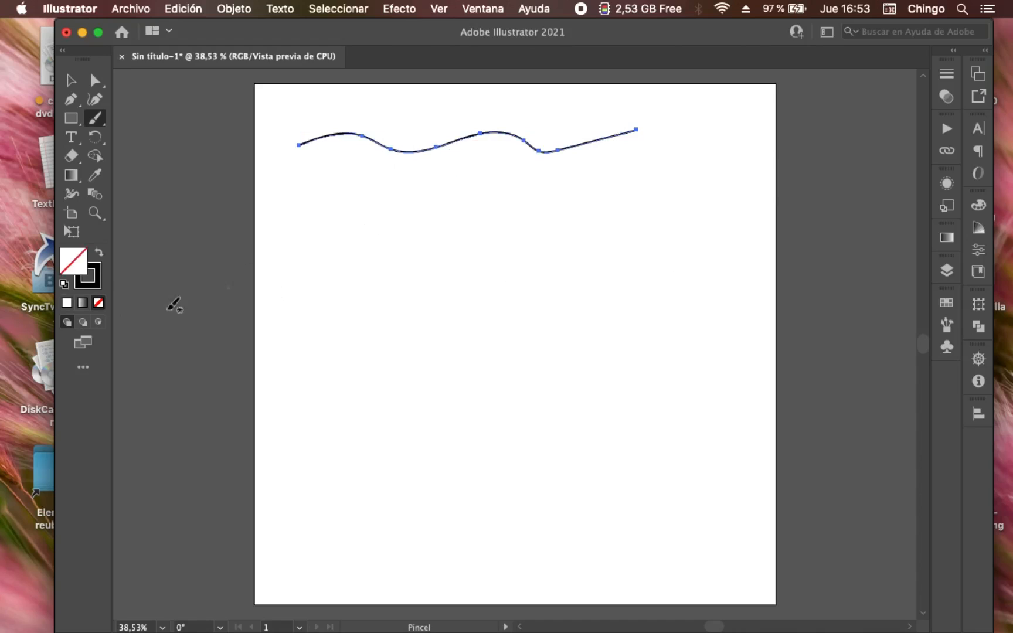
- Try a black fill on the wavy brush path and reset its fill to none
click(81, 264)
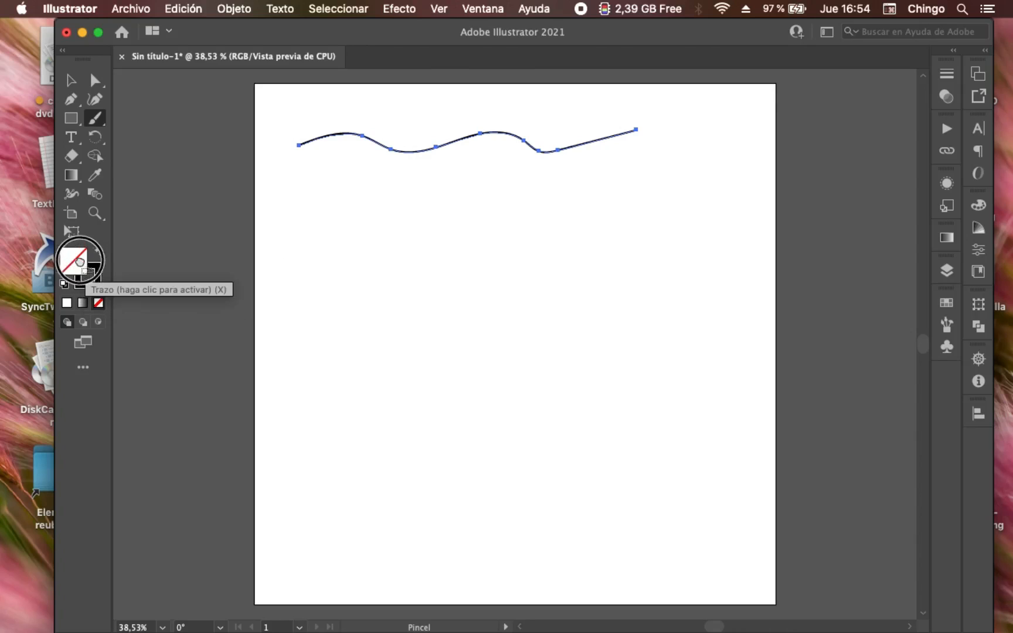
drag(81, 263, 74, 256)
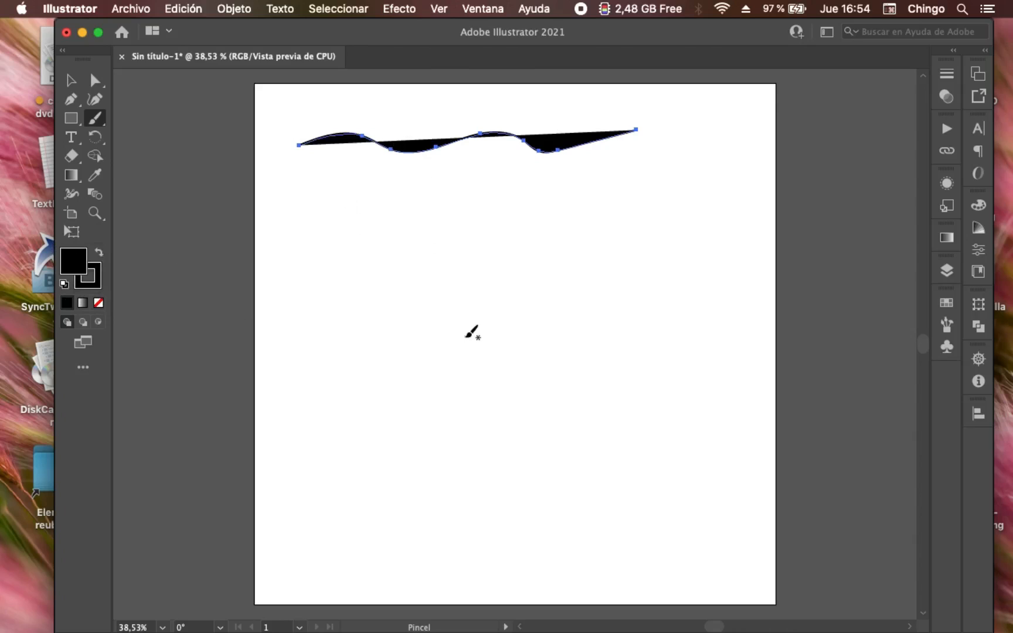
click(100, 302)
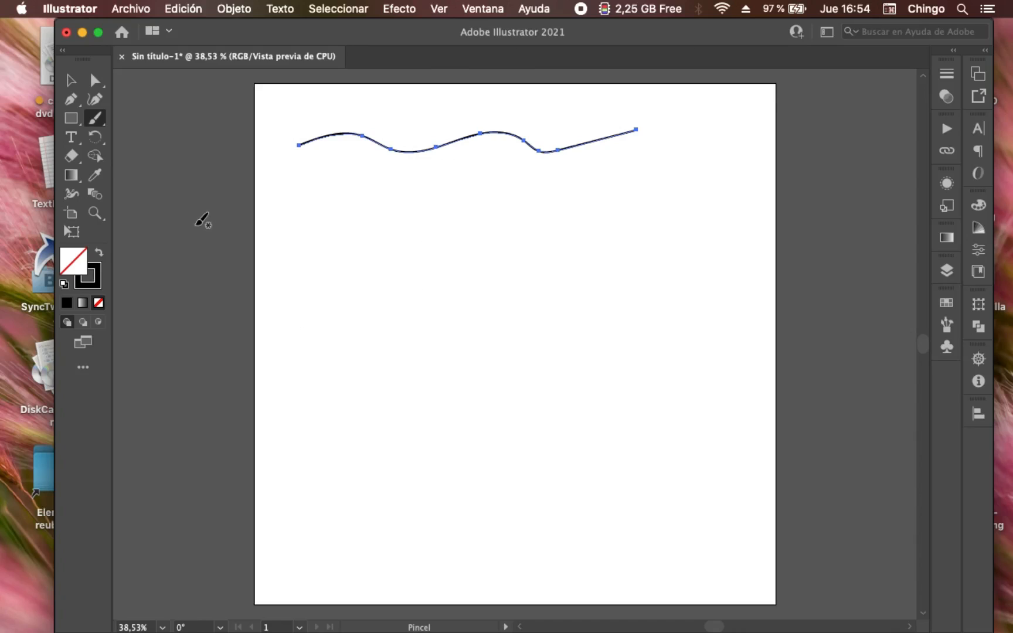
- Review the Paintbrush tool's fidelity, fill and selection options
double_click(95, 118)
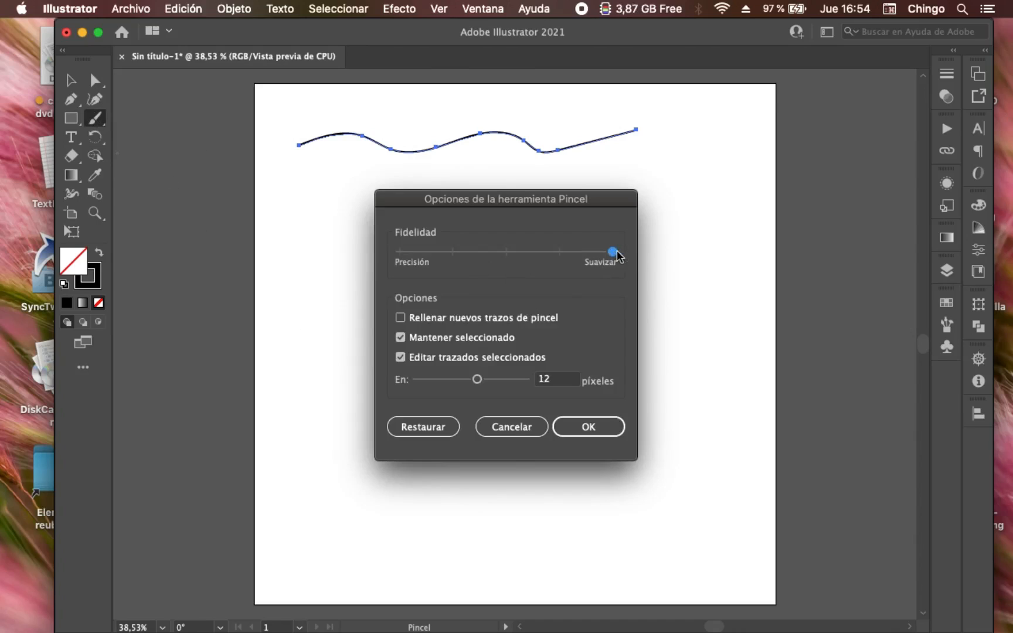
click(581, 425)
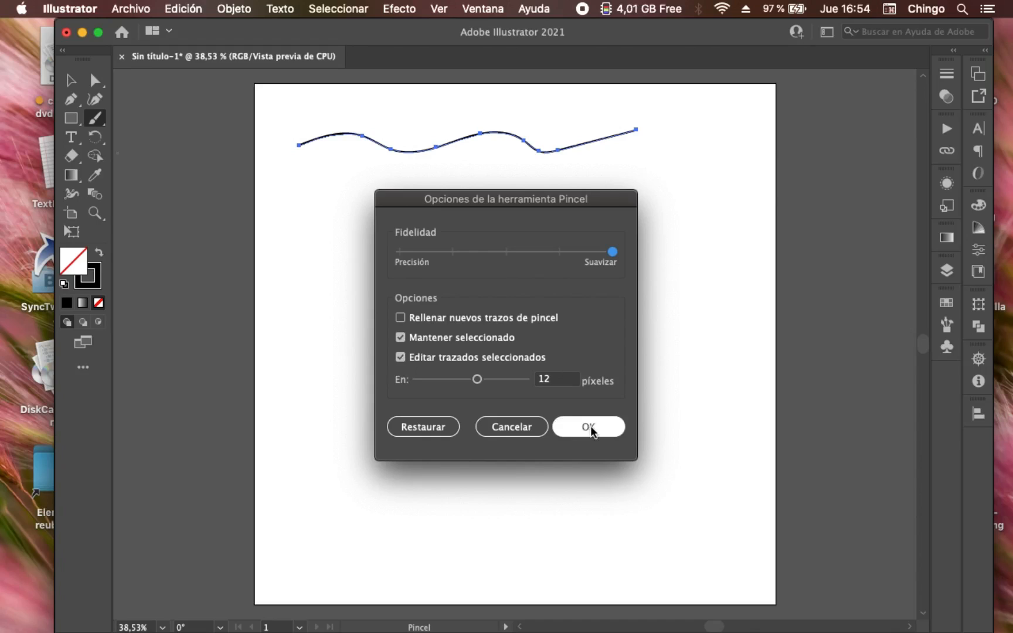
click(590, 427)
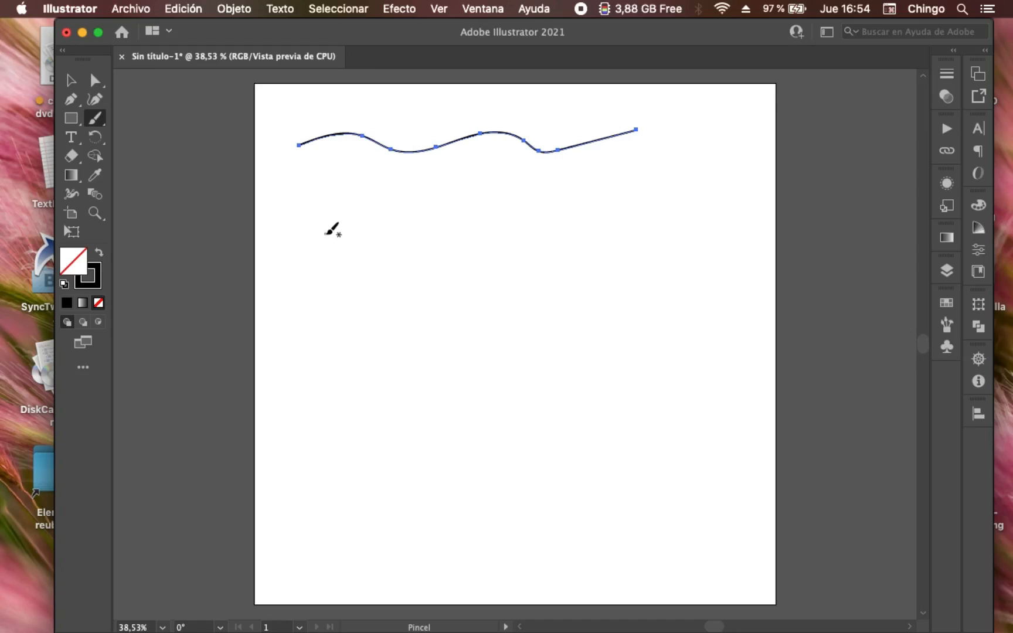
- Paint a freehand wavy brush stroke below the first one, deleting the zigzag trial stroke made before it
mouse_move(326, 237)
mouse_down()
mouse_move(392, 197)
mouse_move(448, 252)
mouse_move(437, 268)
mouse_move(351, 304)
mouse_move(369, 242)
mouse_move(293, 273)
mouse_up()
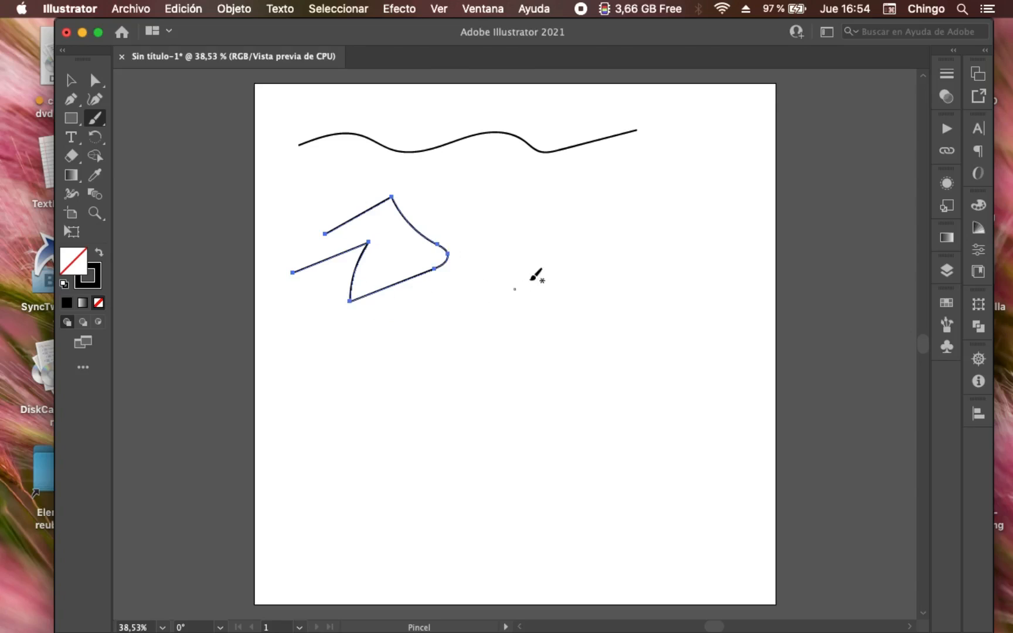
key(Delete)
mouse_move(330, 233)
mouse_down()
mouse_move(398, 201)
mouse_move(525, 245)
mouse_move(648, 253)
mouse_move(712, 237)
mouse_up()
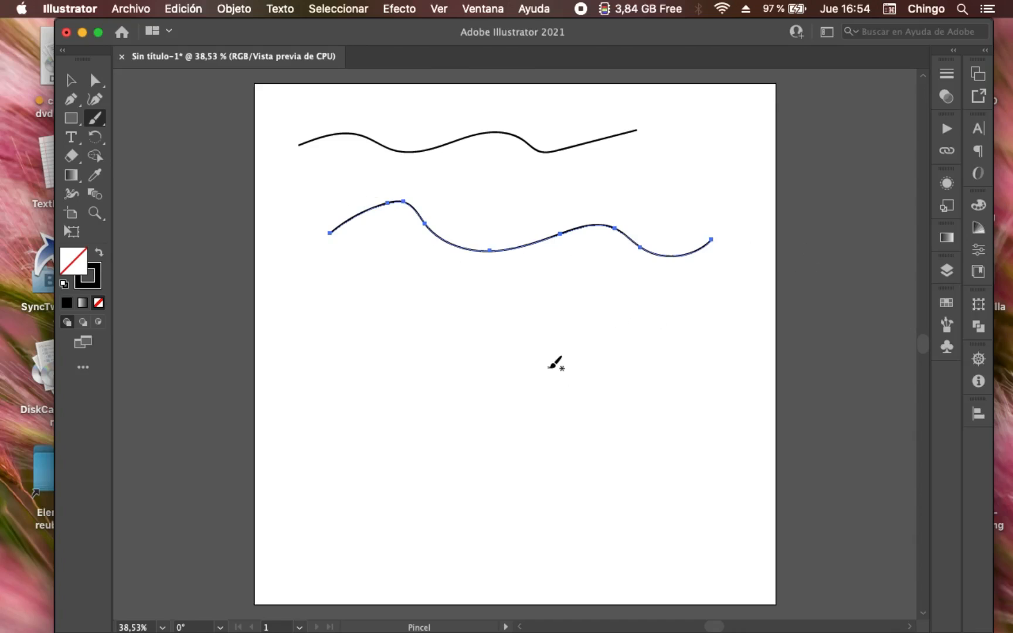
- Check the Paintbrush tool options, paint a trial wavy stroke below the other two, and delete it
double_click(99, 121)
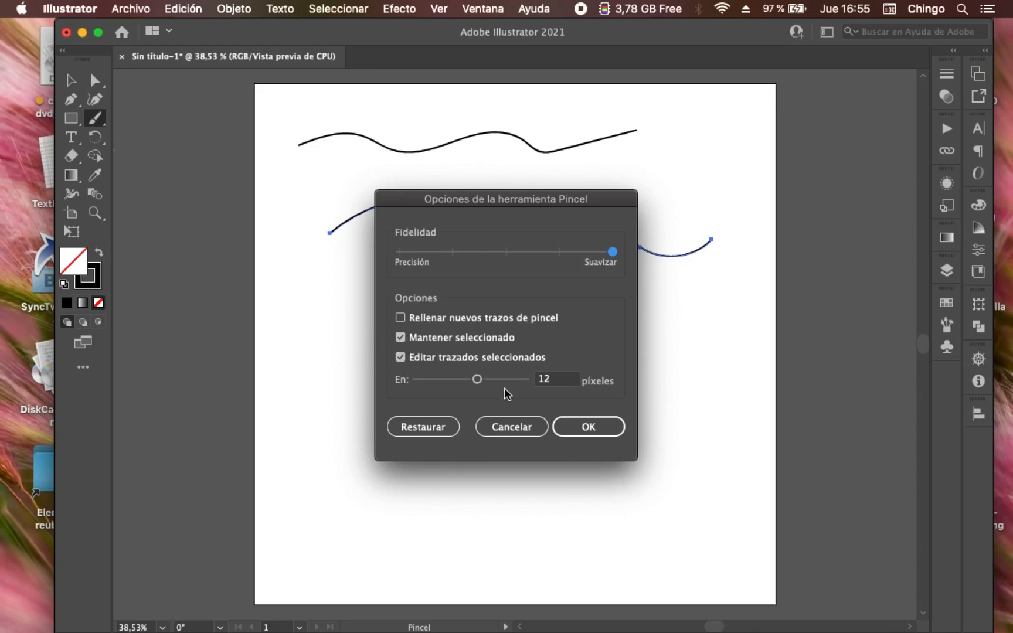
click(584, 433)
mouse_move(331, 312)
mouse_down()
mouse_move(425, 310)
mouse_move(668, 337)
mouse_up()
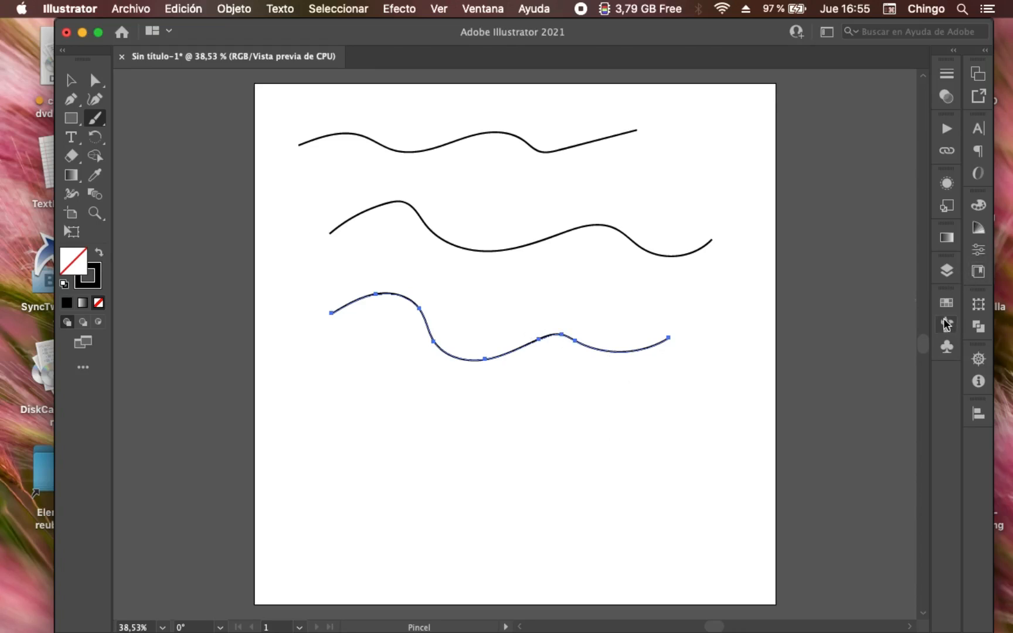
key(BackSpace)
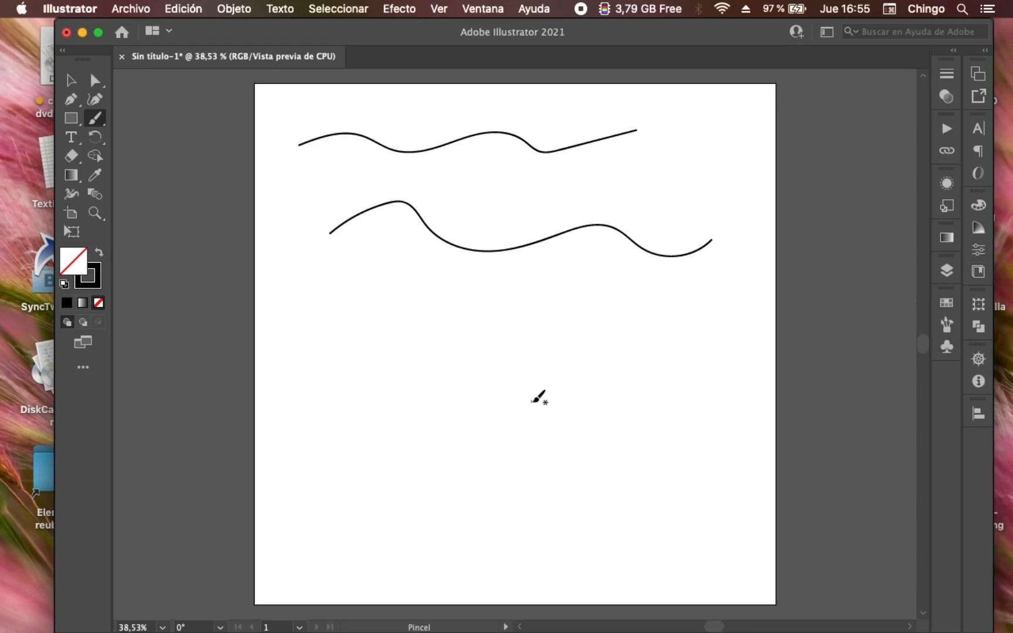
- Turn off Mantener seleccionado in the Paintbrush options and paint a wavy stroke below the other two
double_click(92, 122)
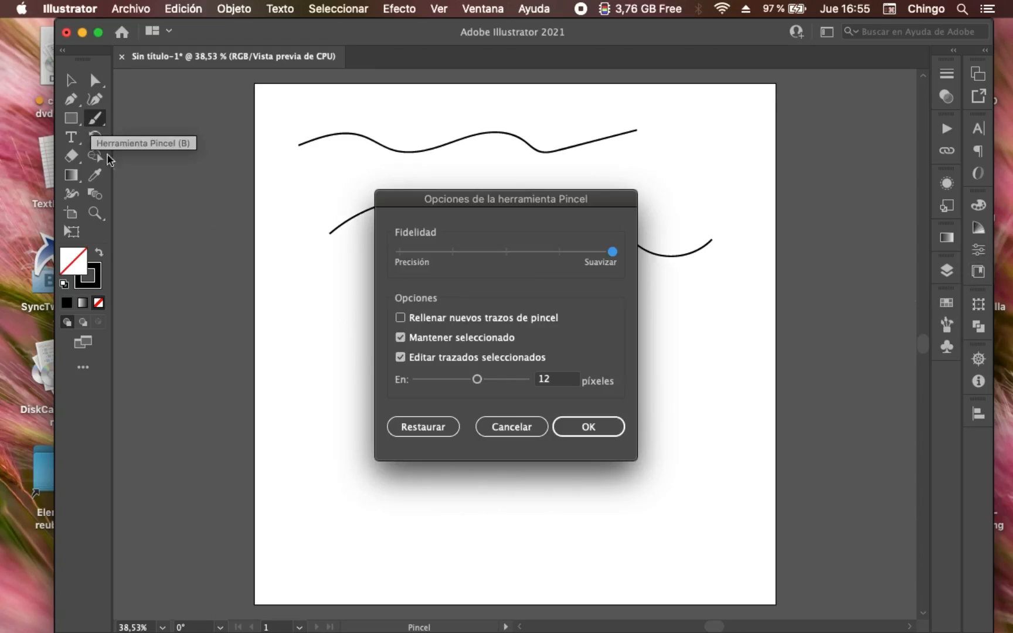
click(412, 339)
click(586, 421)
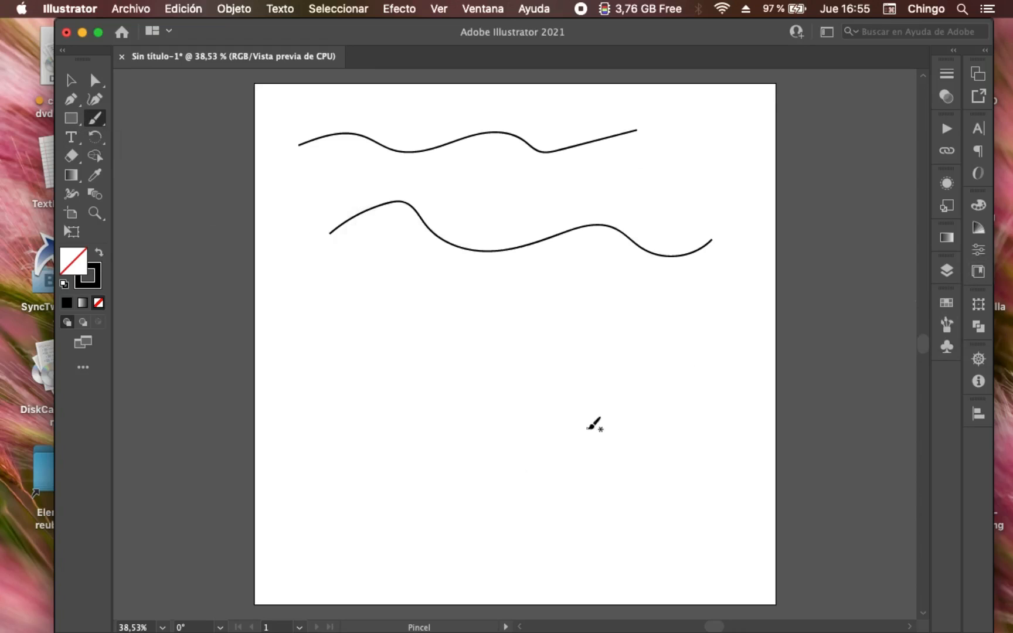
mouse_move(312, 320)
mouse_down()
mouse_move(524, 355)
mouse_move(699, 332)
mouse_up()
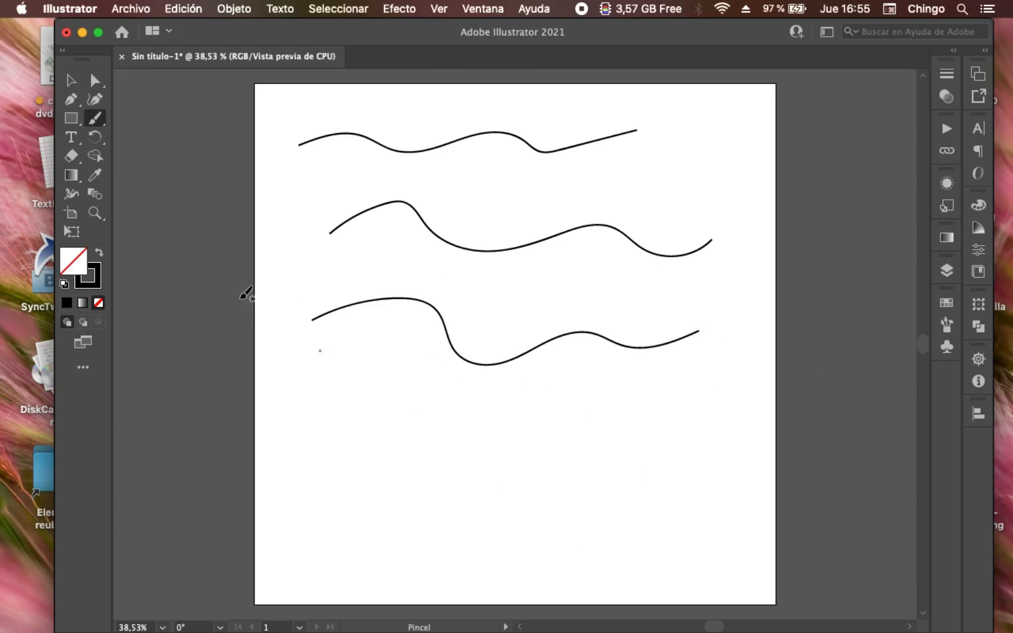
- Select the lowest of the three wavy strokes and delete it
click(71, 81)
drag(390, 269, 486, 365)
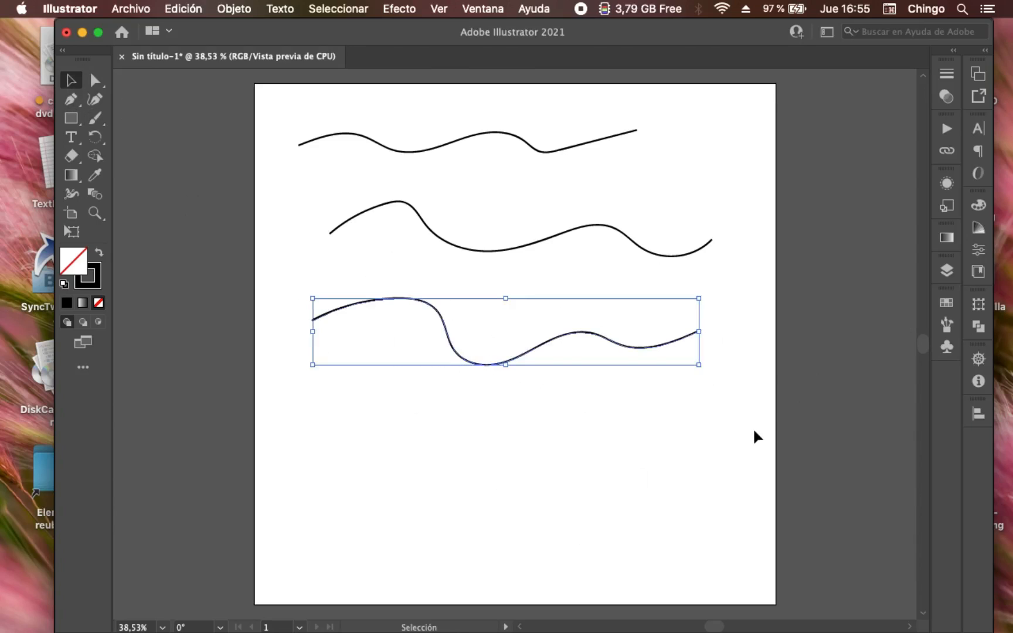
key(Delete)
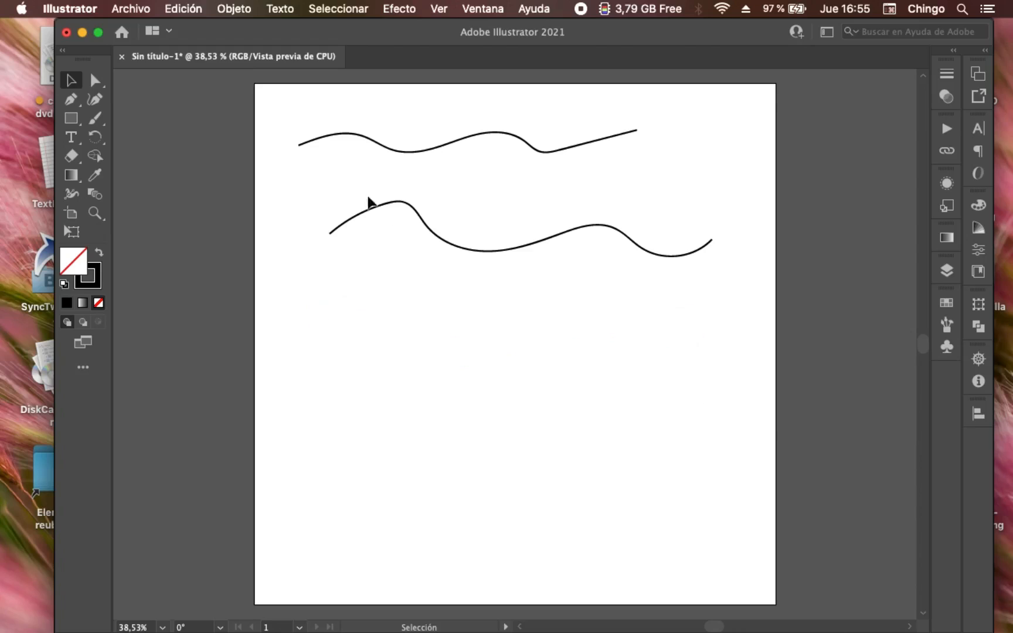
- Turn Mantener seleccionado on in the Paintbrush options and paint a third wavy stroke below the other two
double_click(98, 120)
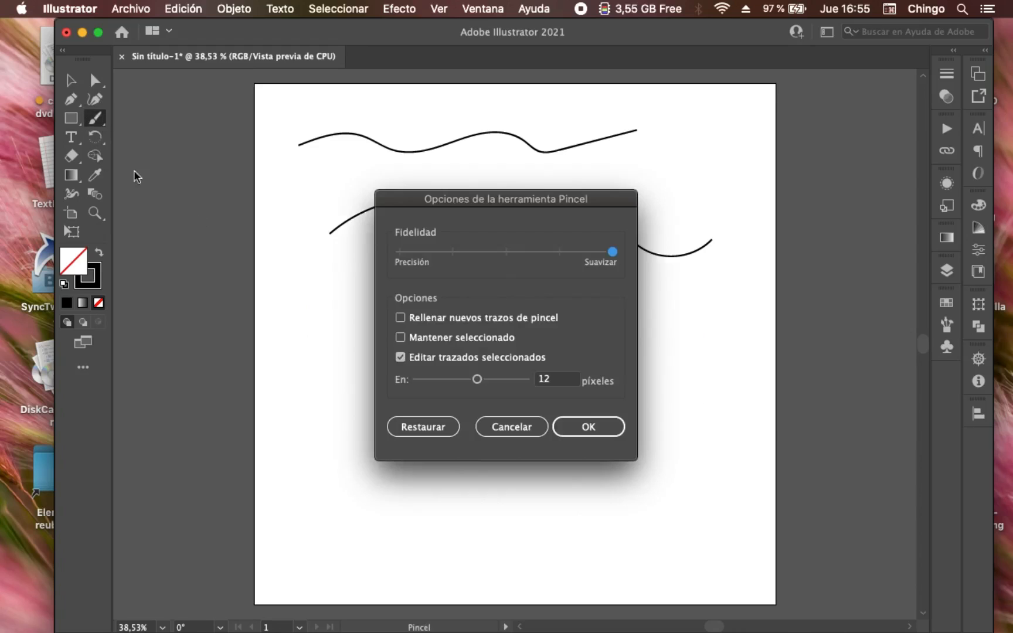
click(441, 341)
click(589, 427)
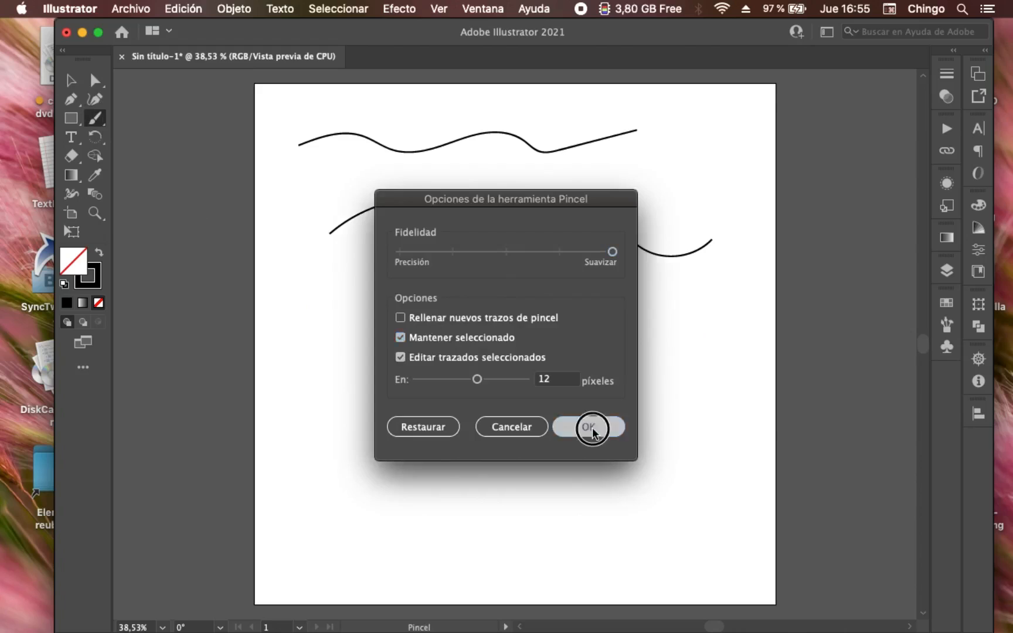
mouse_move(335, 314)
mouse_down()
mouse_move(424, 277)
mouse_move(665, 329)
mouse_up()
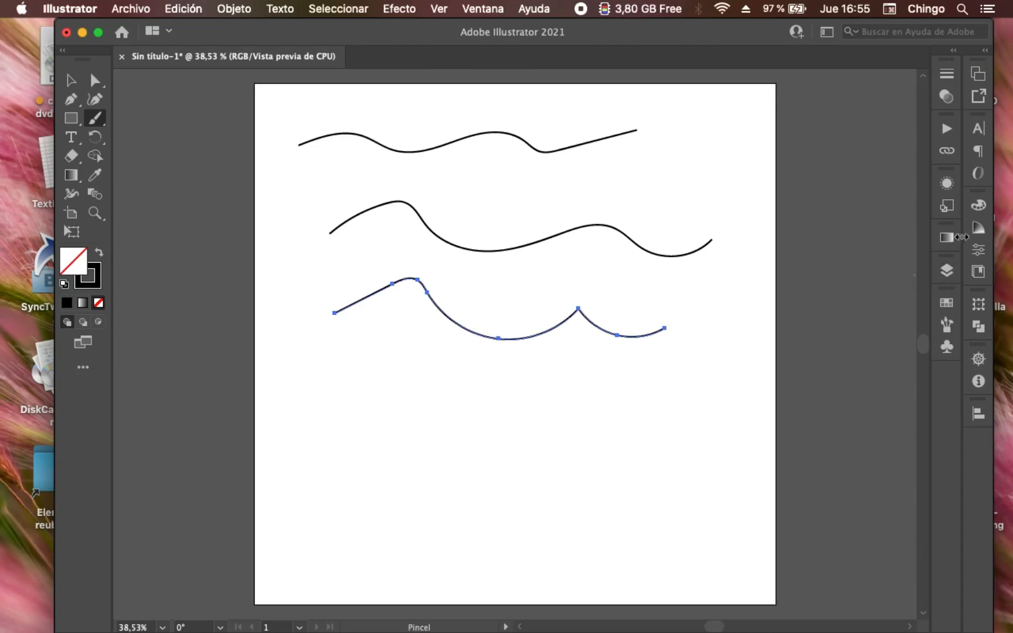
- Try an orange swatch as the third wavy path's fill and reset the fill to none
click(946, 302)
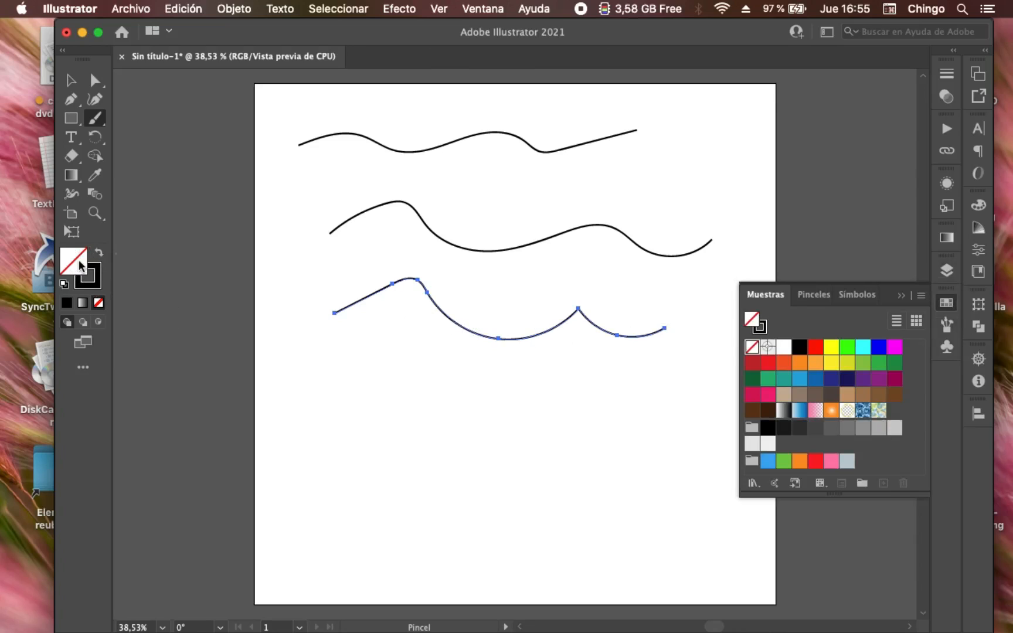
click(799, 363)
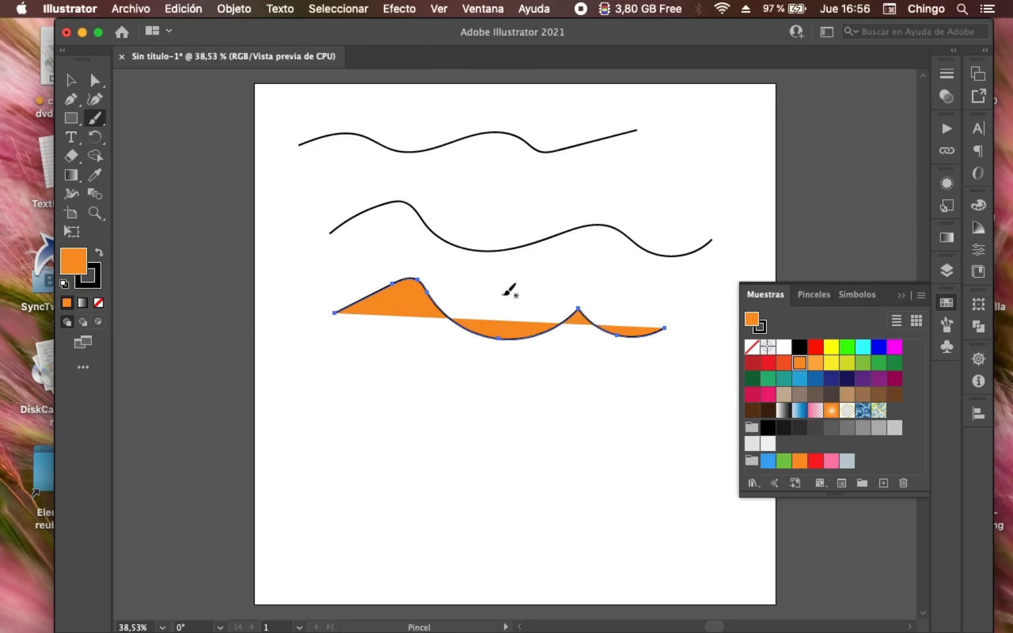
click(98, 302)
- Set the third wavy path's stroke color to the orange swatch
click(95, 286)
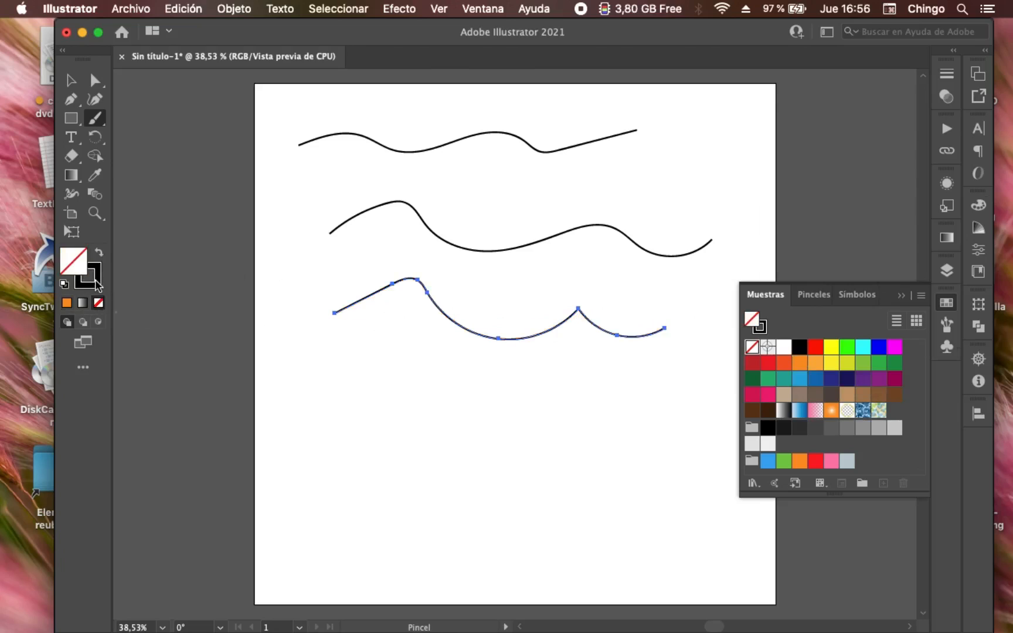
click(806, 364)
click(928, 197)
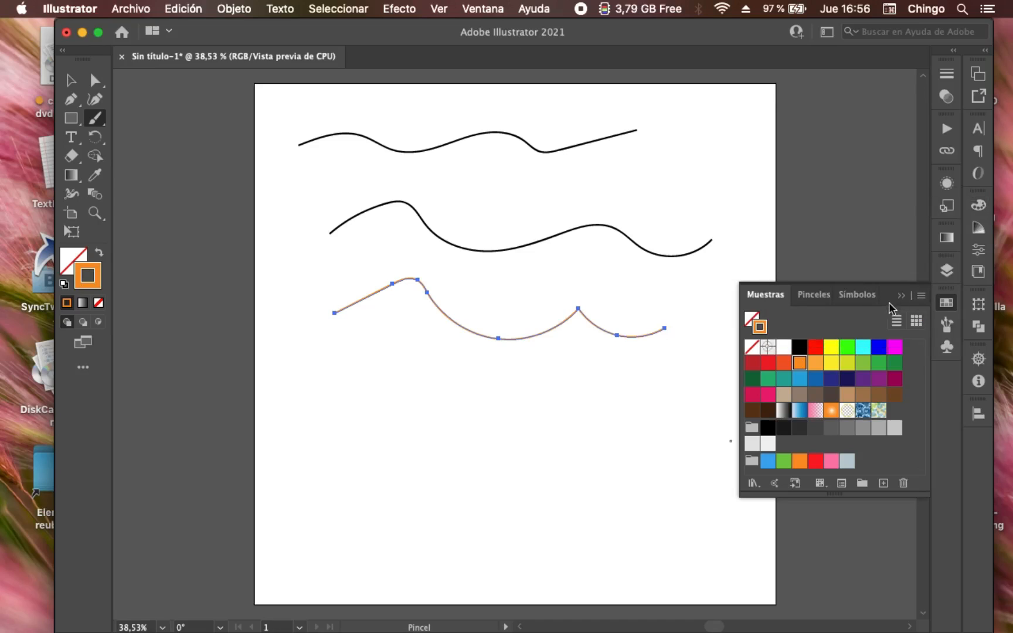
- Increase the orange path's stroke weight to 4 pt
click(945, 75)
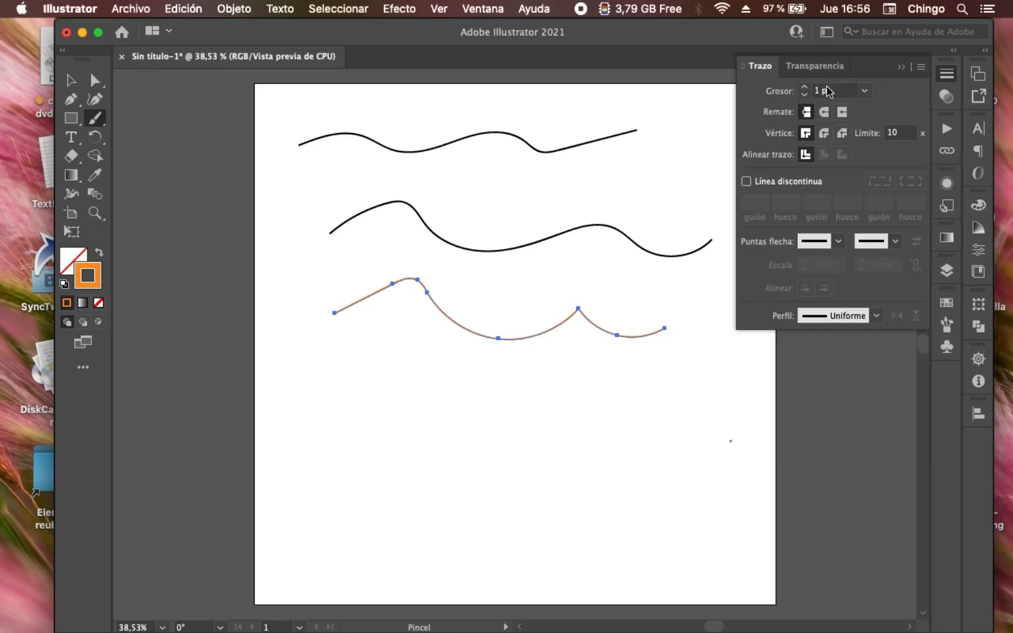
click(805, 88)
click(804, 88)
click(804, 88)
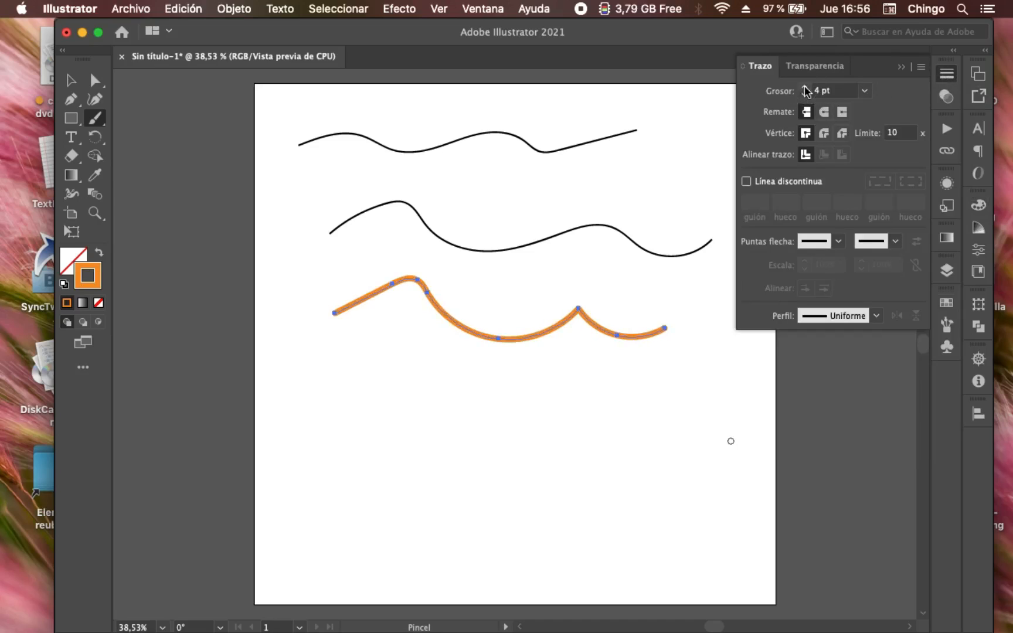
click(901, 68)
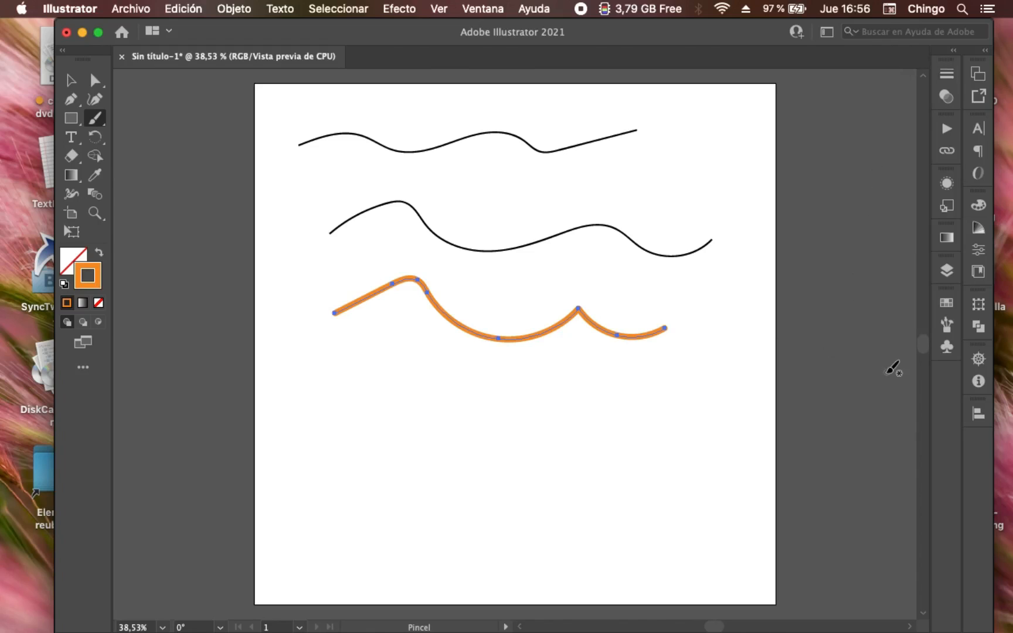
- Apply the flat calligraphic brush to the orange path, then paint a zigzag stroke below it and deselect it
click(946, 324)
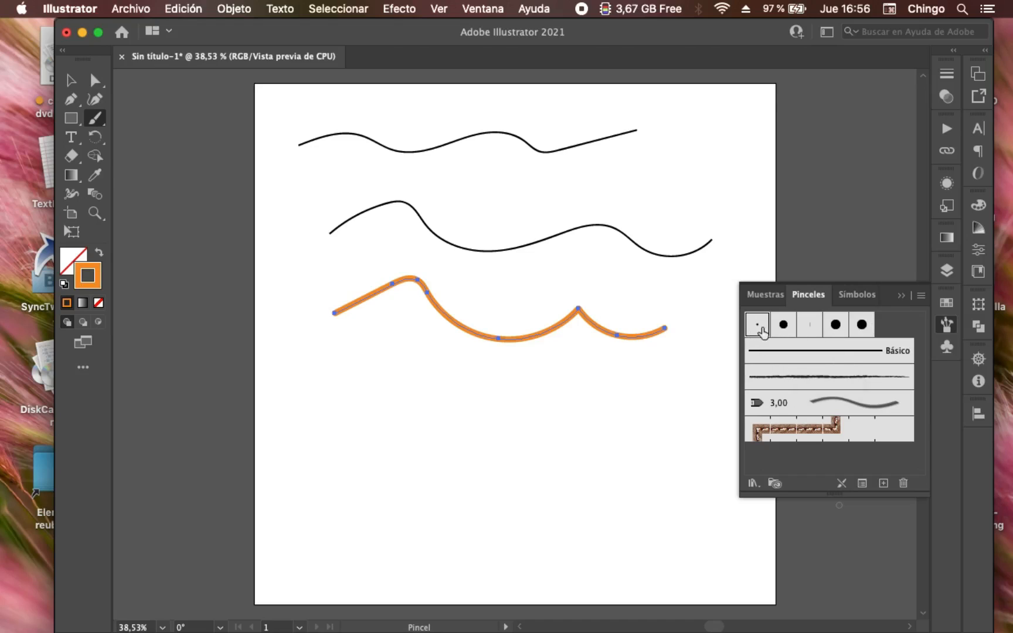
click(808, 329)
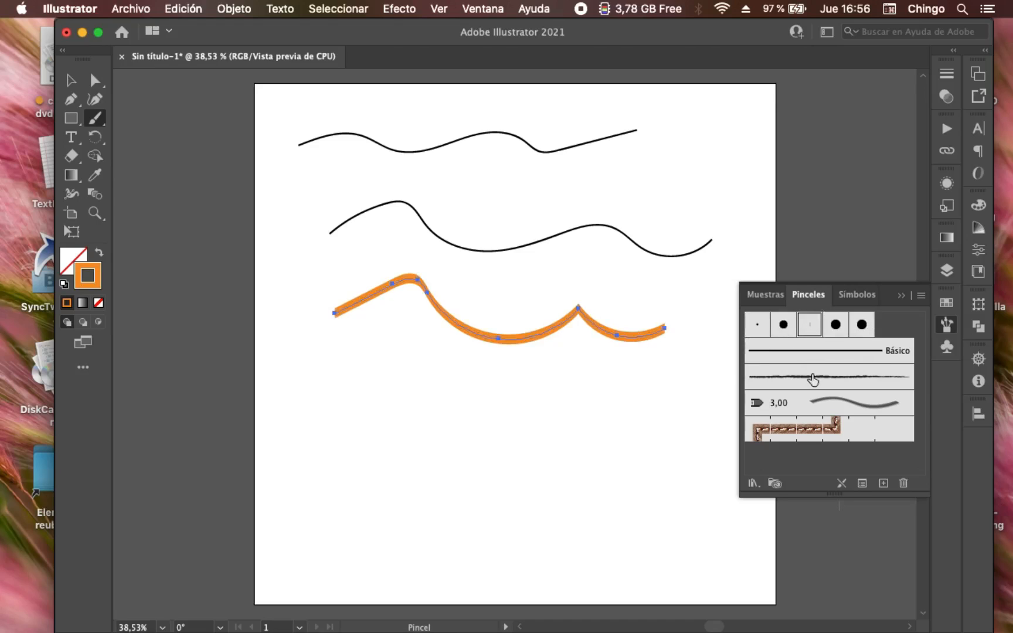
mouse_move(334, 417)
mouse_down()
mouse_move(442, 379)
mouse_move(420, 434)
mouse_move(599, 394)
mouse_up()
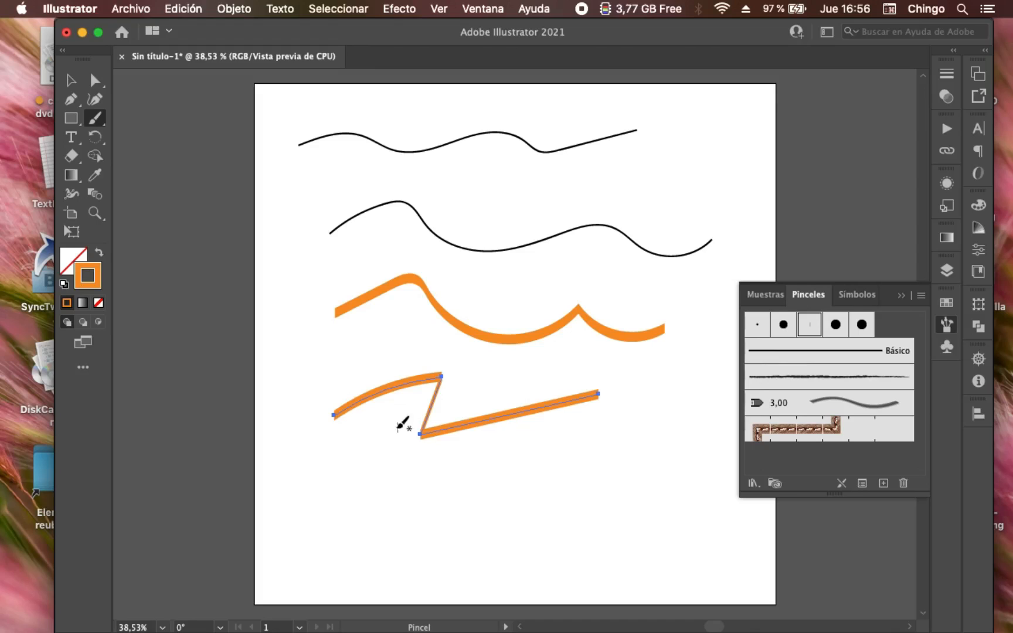
key(v)
click(484, 466)
key(b)
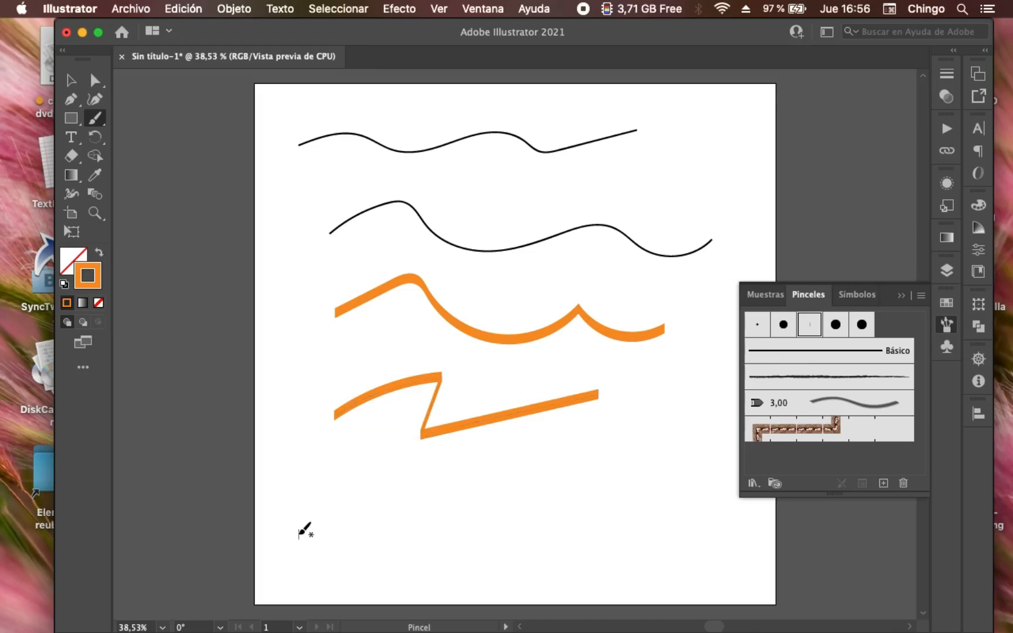
- Try the Redondo 10 pt. brush and the two larger round brushes on the zigzag, settling on the smallest round brush
key(super)
super+click(361, 376)
click(784, 325)
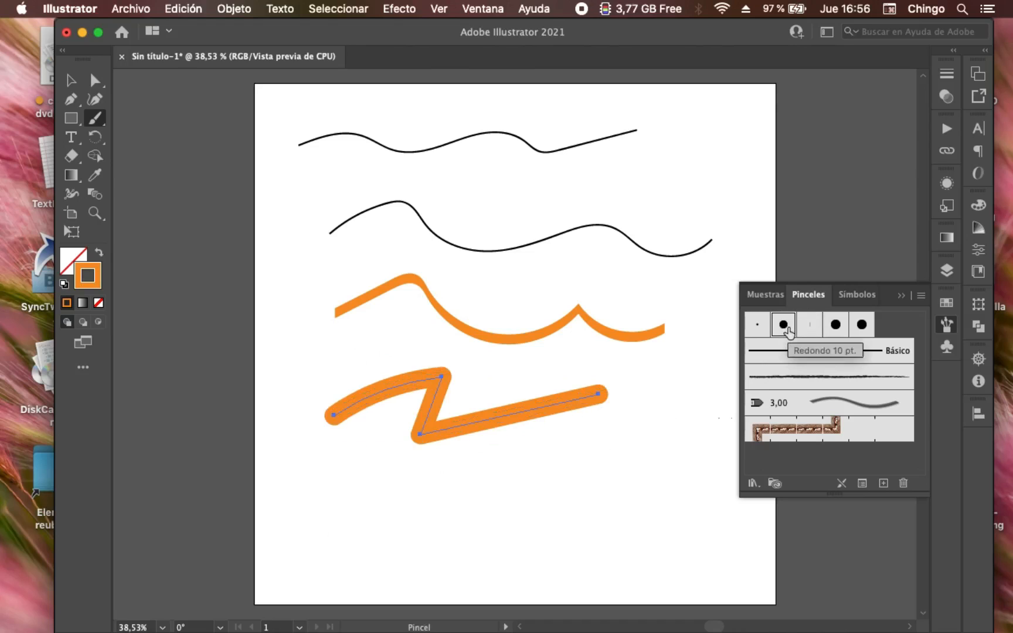
click(838, 329)
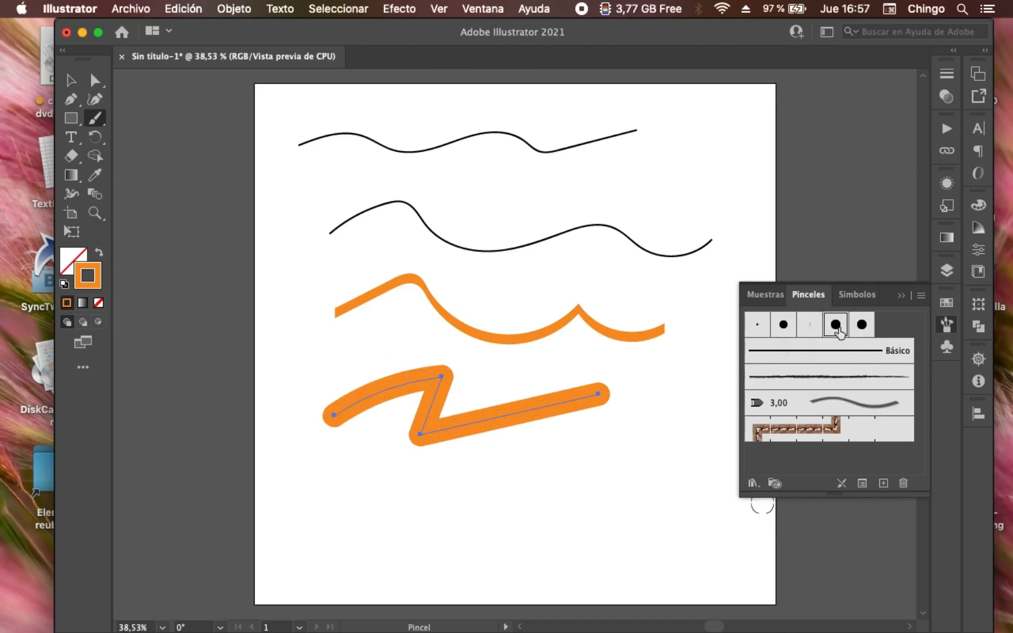
click(860, 326)
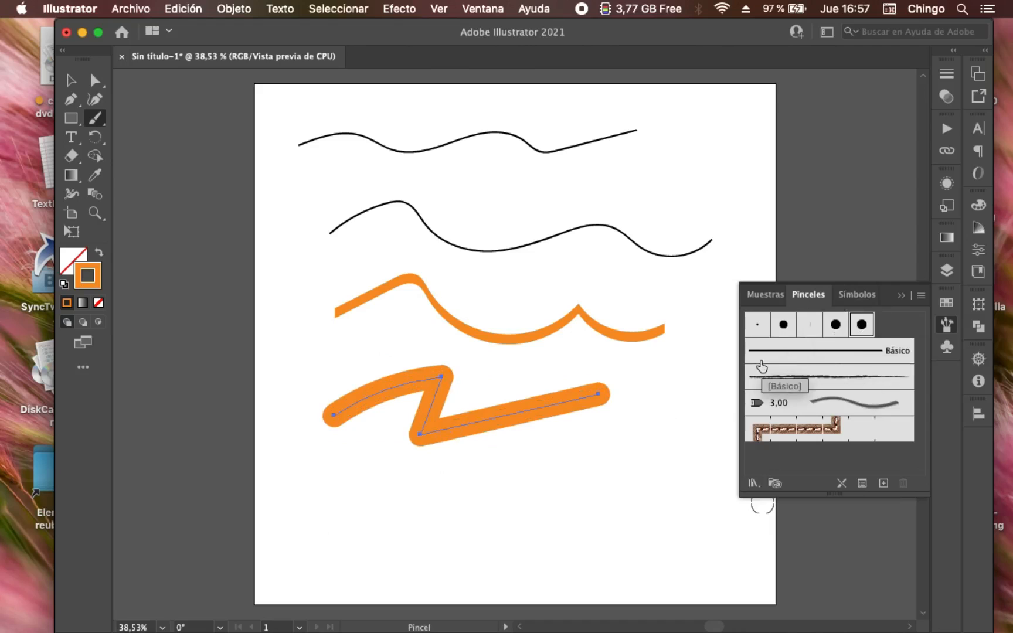
click(757, 329)
key(super)
super+click(565, 463)
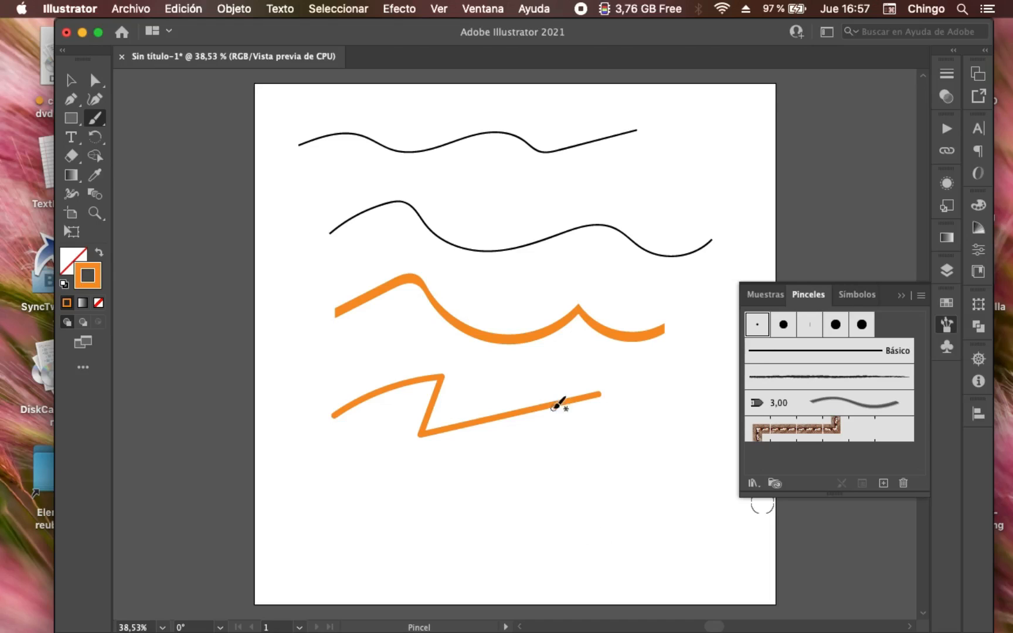
- Adjust the orange zigzag's stroke weight, ending on 4 pt, and delete the zigzag
super+click(463, 416)
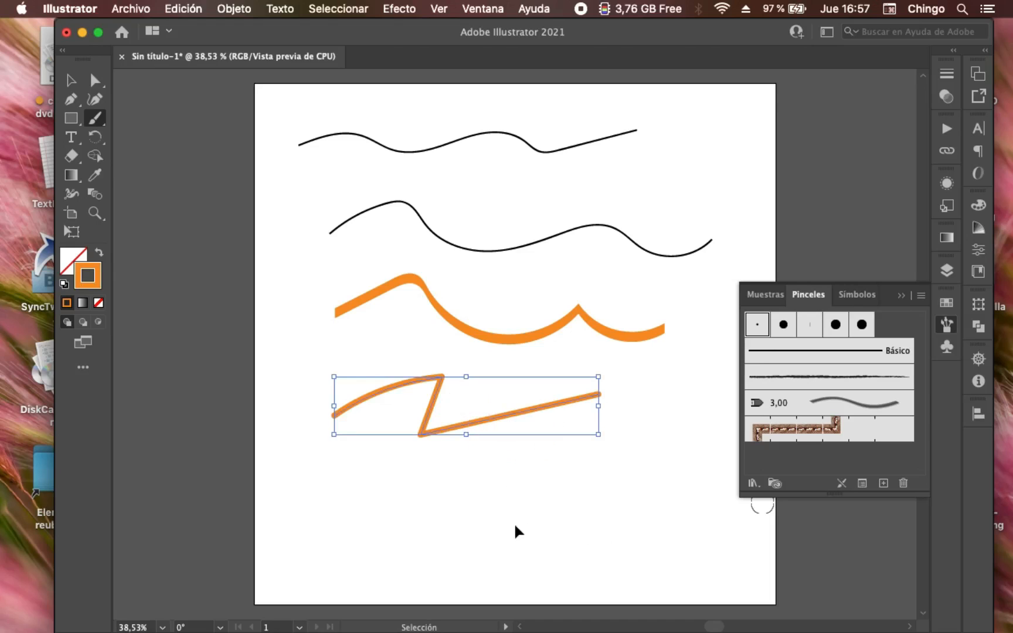
click(947, 73)
click(804, 95)
click(804, 94)
click(804, 87)
click(805, 86)
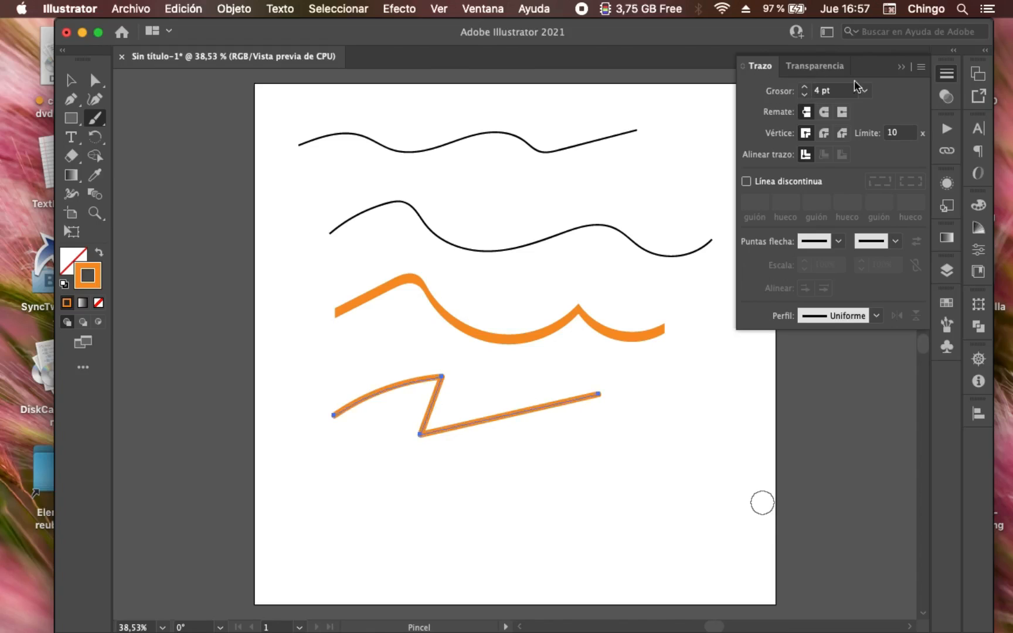
click(901, 67)
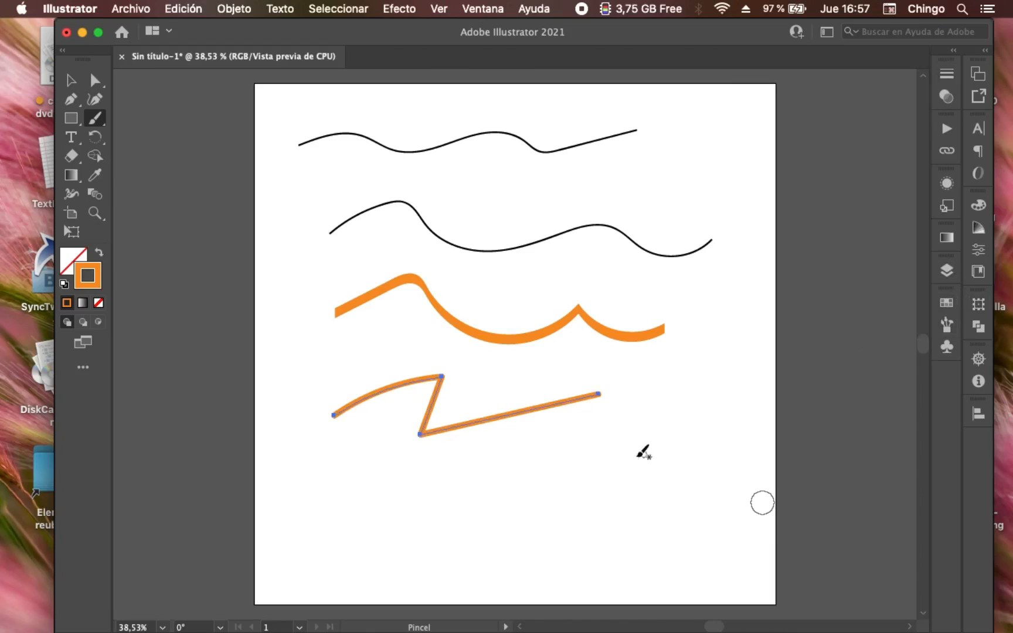
drag(561, 458, 470, 415)
key(Delete)
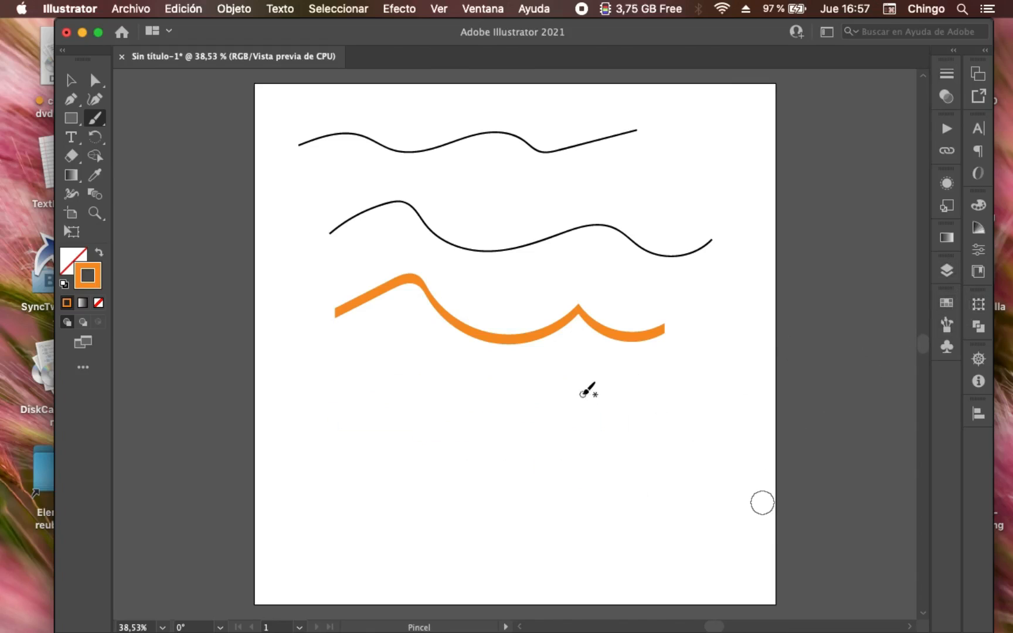
- Apply the rough charcoal art brush to the orange wavy path and deselect it
drag(576, 389, 490, 303)
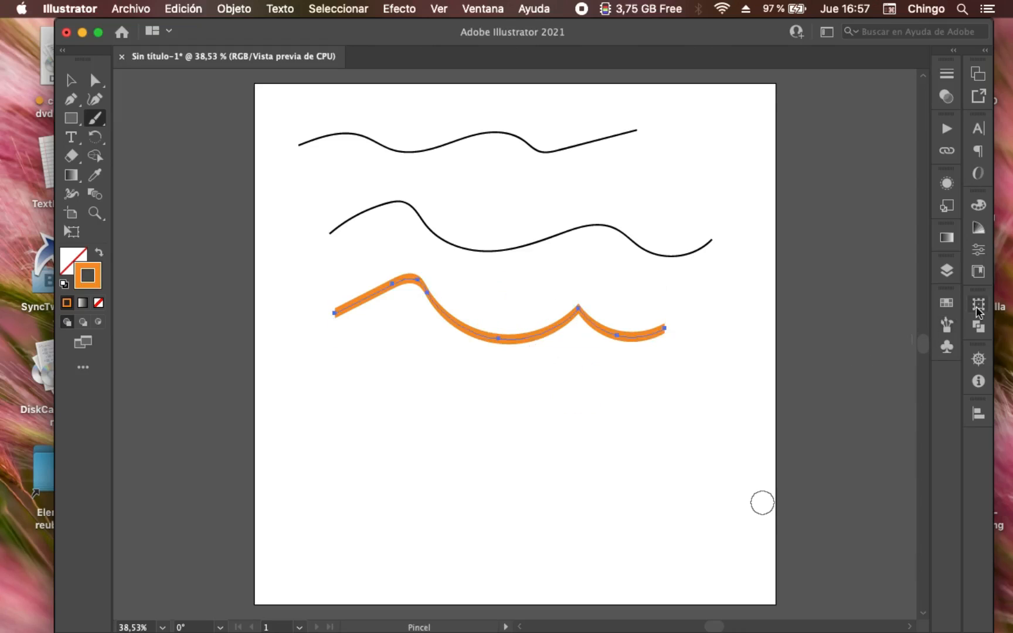
click(945, 324)
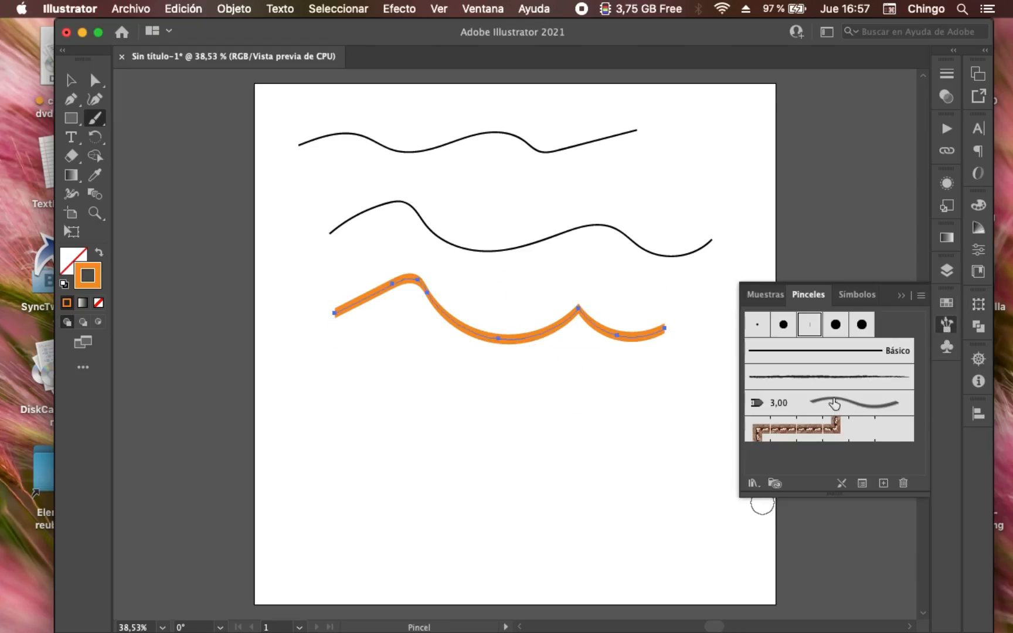
click(805, 378)
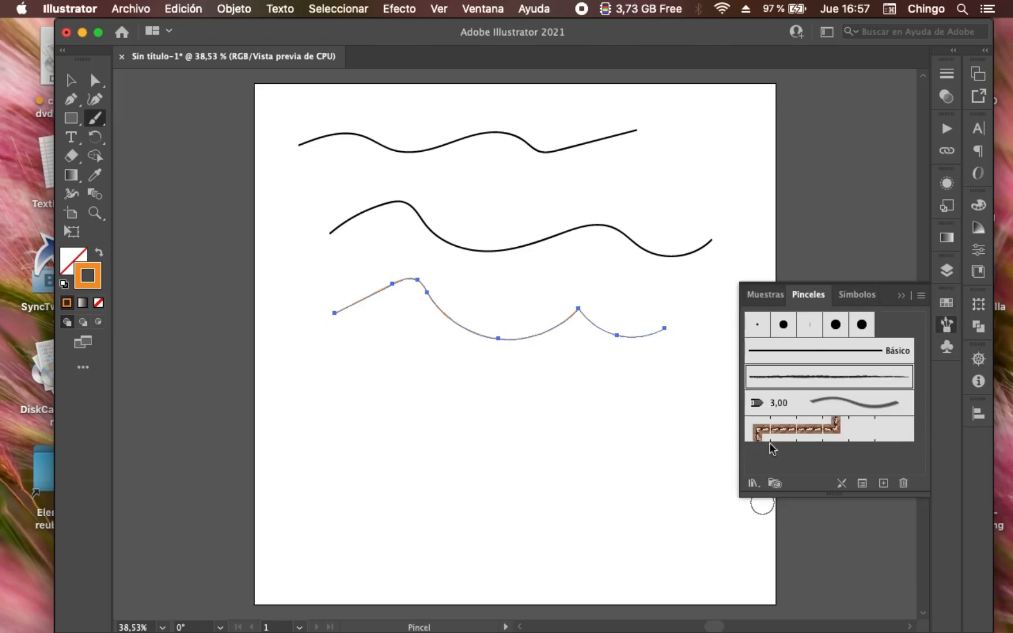
key(v)
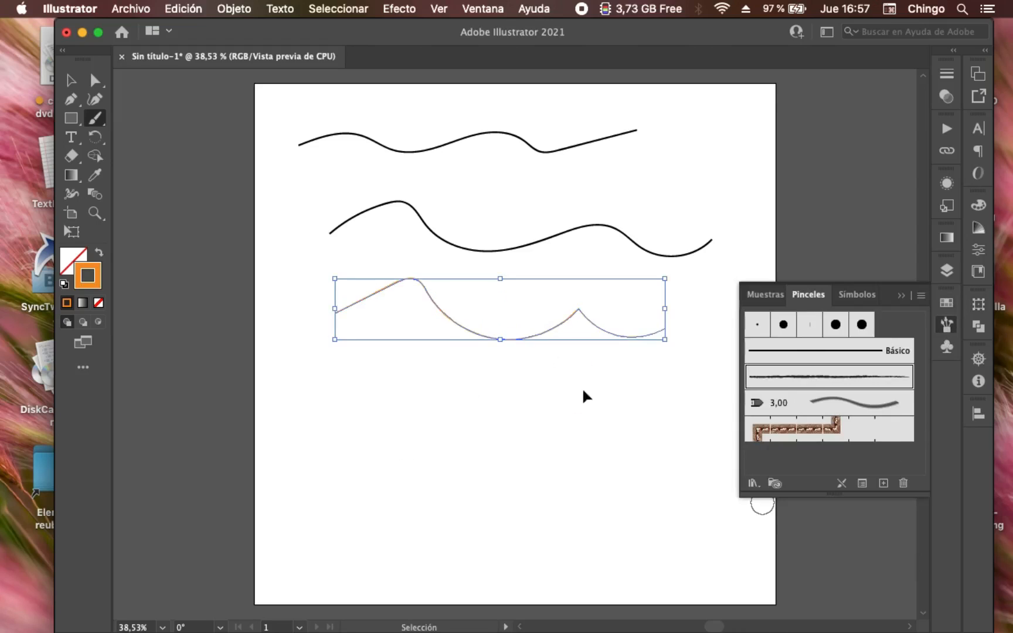
click(599, 393)
key(z)
click(528, 369)
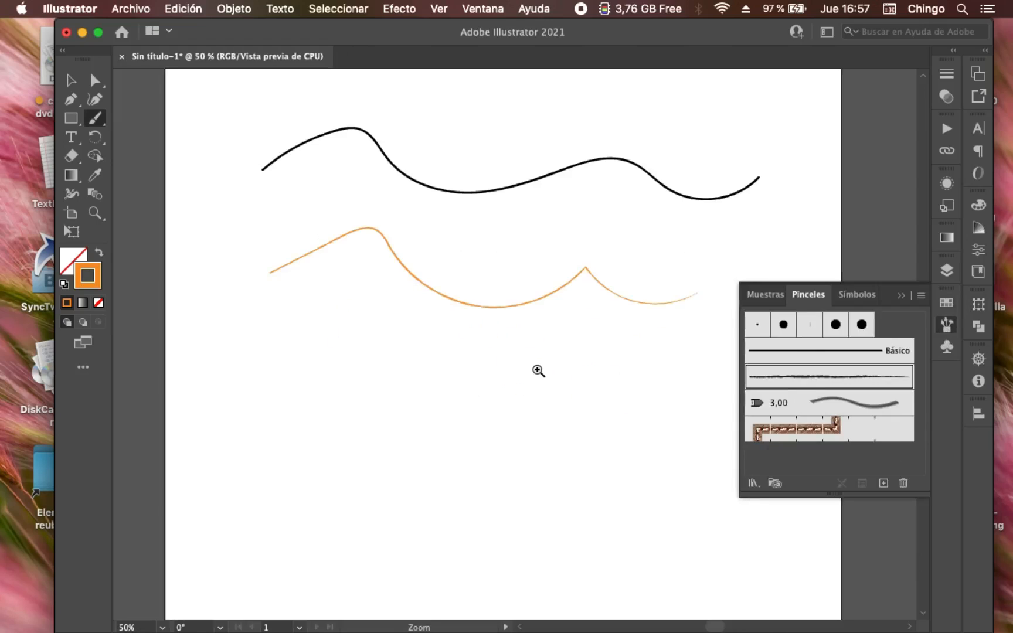
- Set the charcoal-brushed orange path's stroke weight to 6 pt and deselect it
key(b)
super+click(511, 287)
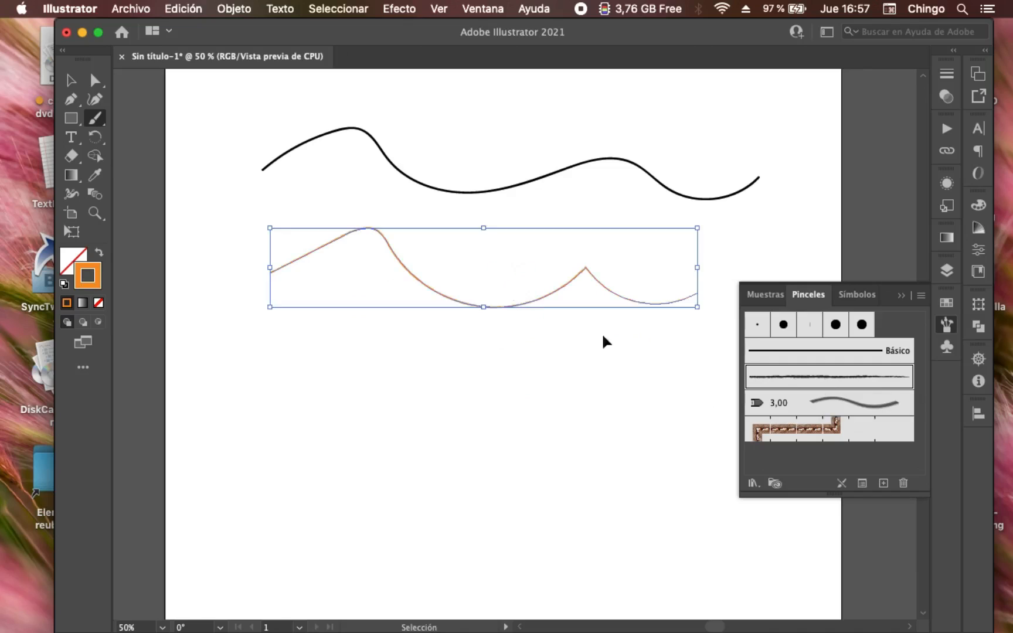
click(947, 75)
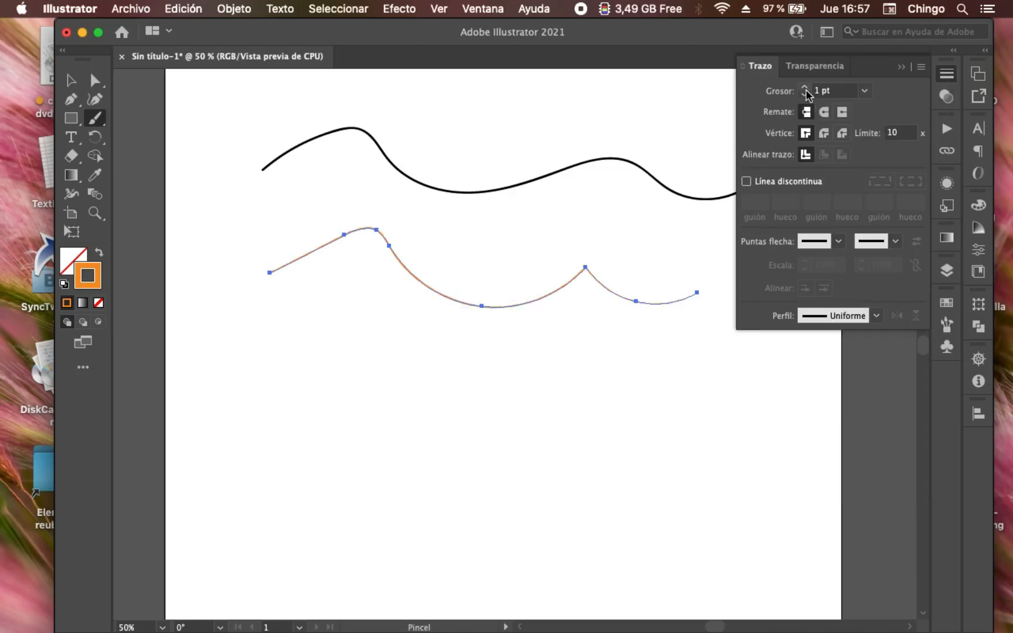
click(804, 88)
click(805, 88)
click(804, 88)
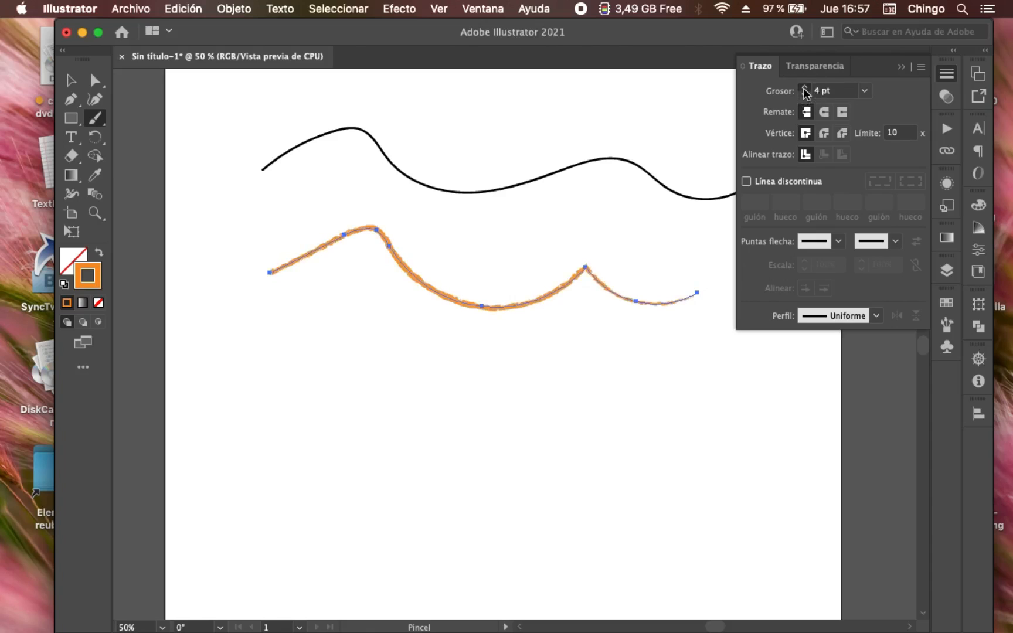
click(804, 88)
super+click(622, 338)
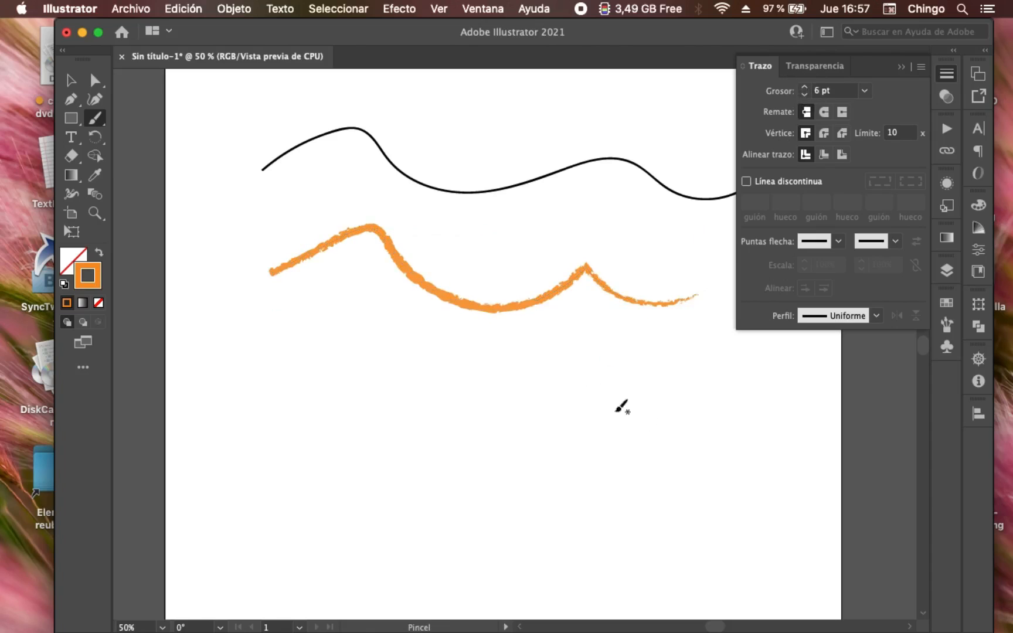
- Paint two freehand charcoal strokes below the orange path and remove both of them
mouse_move(278, 393)
mouse_down()
mouse_move(394, 367)
mouse_move(706, 414)
mouse_up()
drag(281, 509, 704, 422)
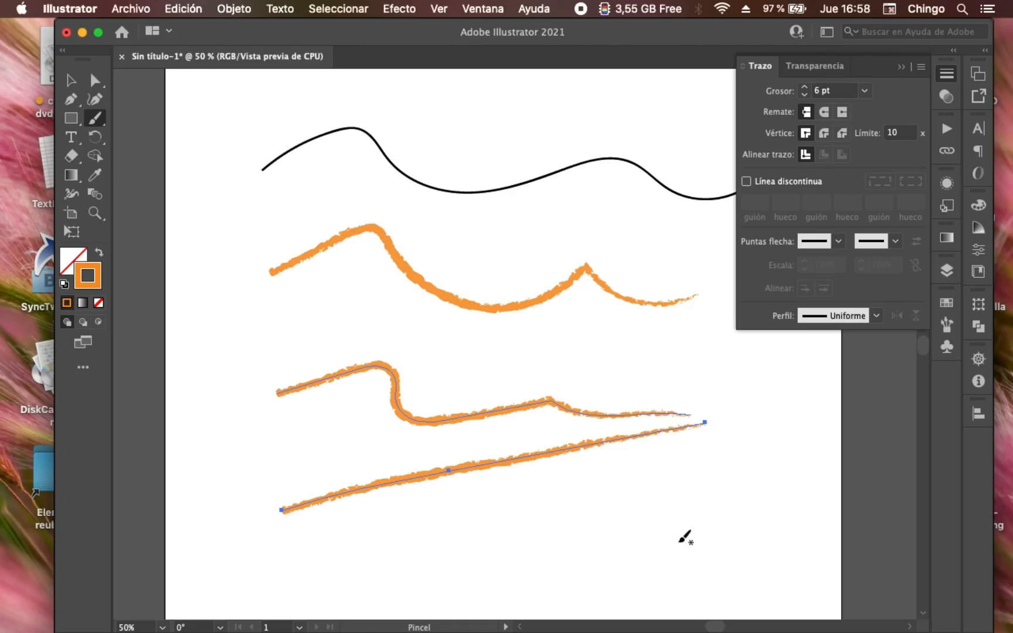
key(super+z)
mouse_move(541, 499)
mouse_down()
mouse_move(476, 452)
mouse_move(441, 389)
mouse_up()
key(Delete)
- Apply the 3,00 bristle brush to the orange wavy path and deselect it
super+click(508, 328)
drag(508, 332, 472, 262)
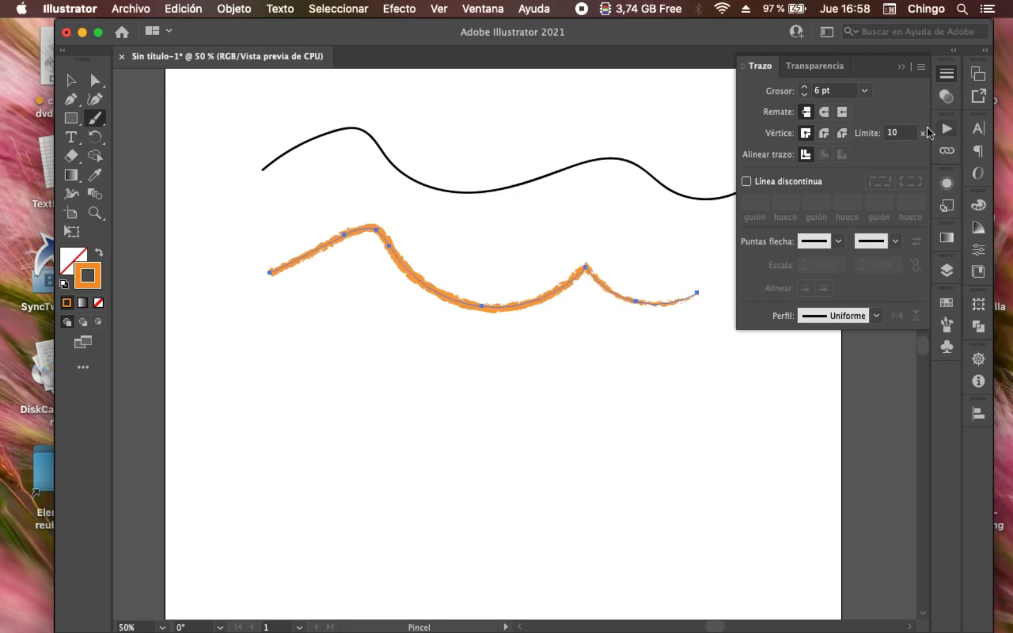
click(950, 71)
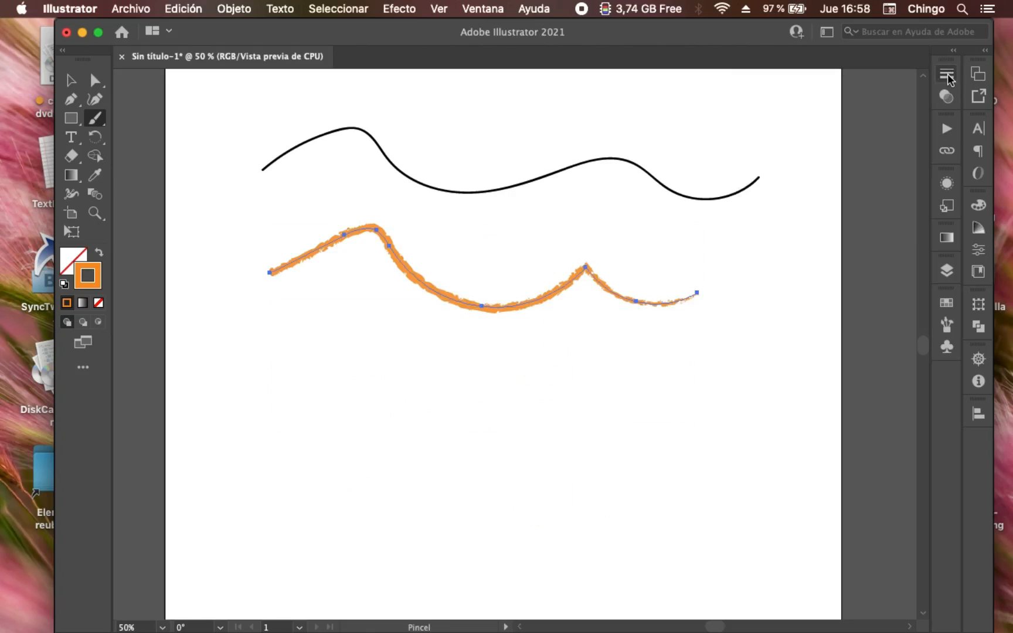
click(947, 324)
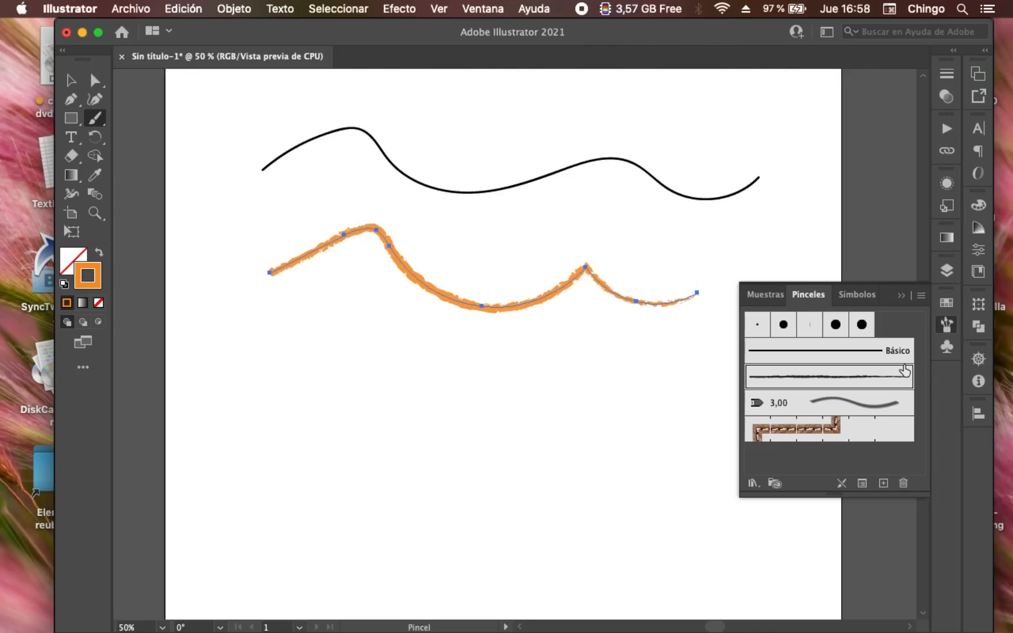
click(820, 407)
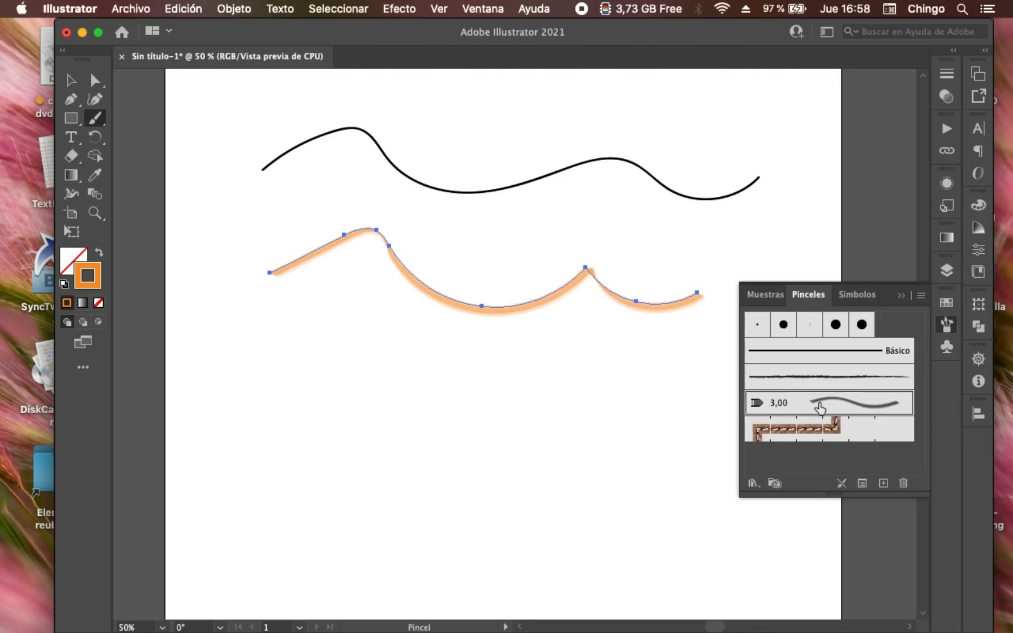
super+click(550, 391)
- Examine the translucent texture of the bristle-brushed orange path up close
click(520, 339)
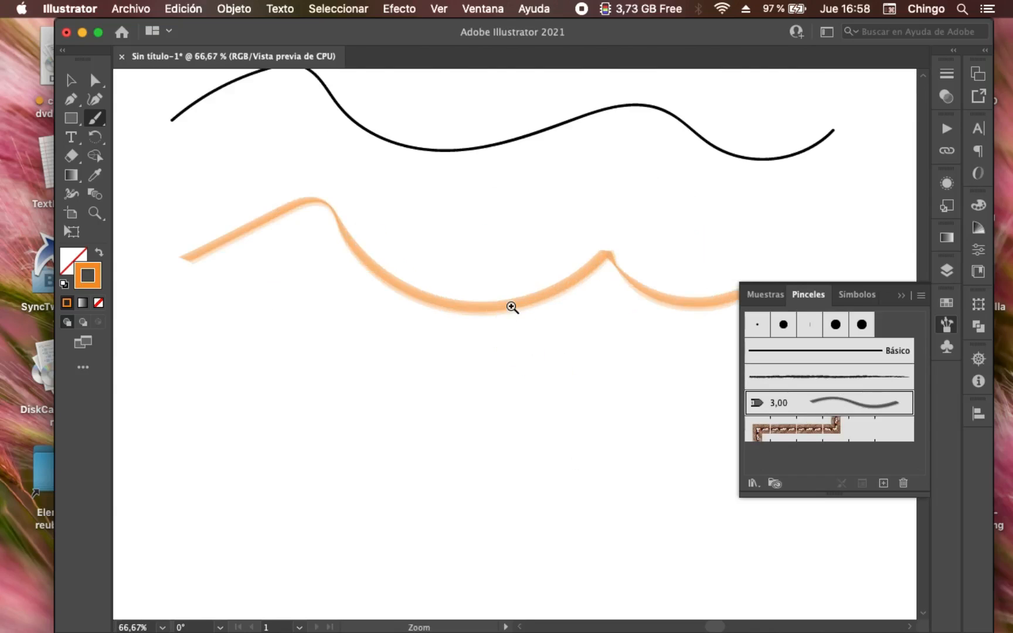
click(509, 306)
click(522, 330)
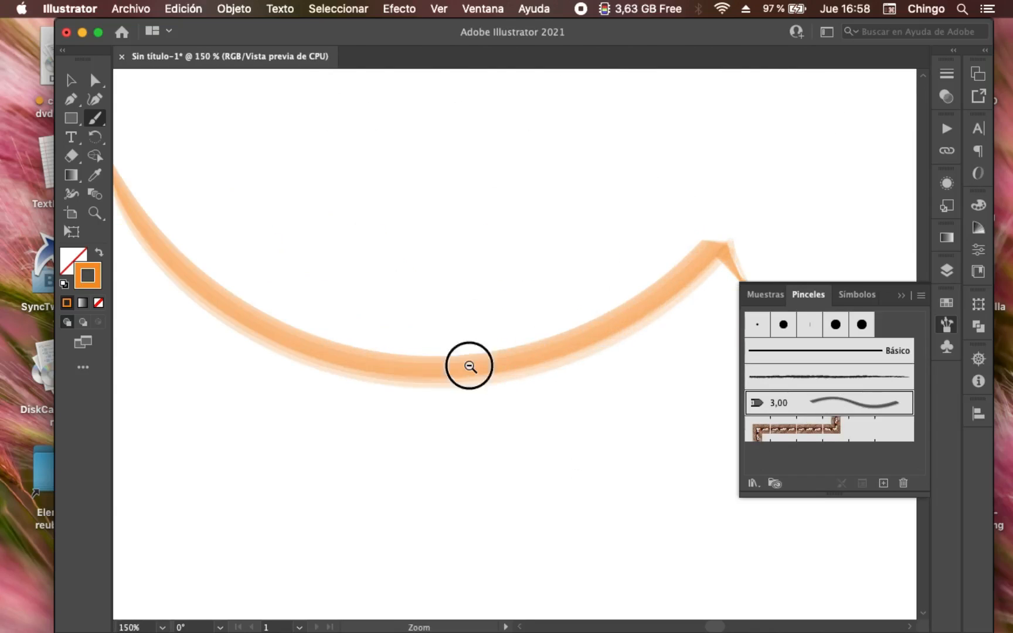
alt+click(466, 367)
alt+click(472, 359)
alt+click(467, 345)
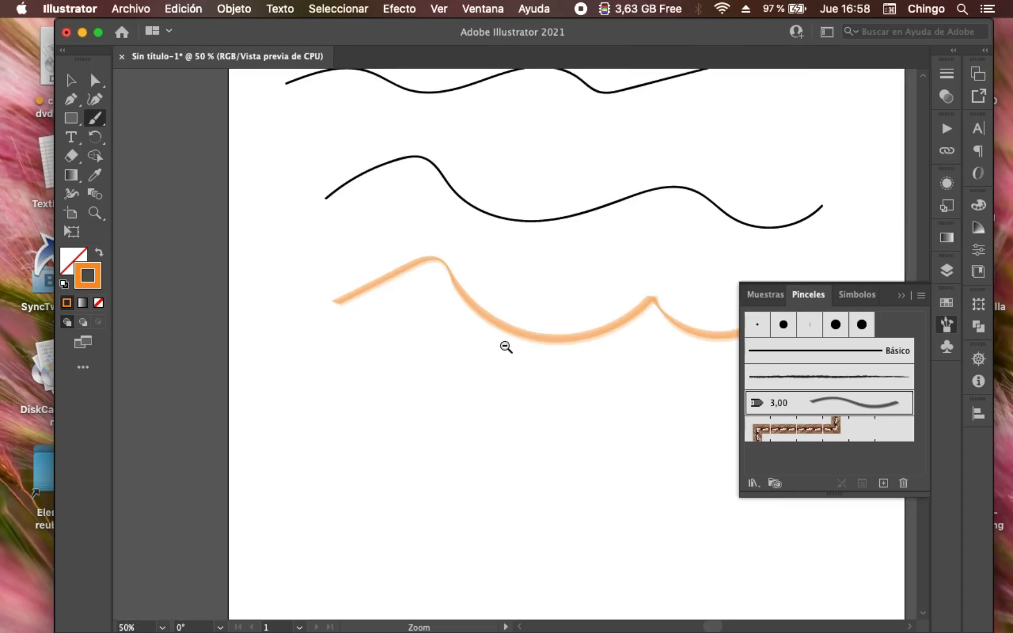
drag(551, 339, 511, 253)
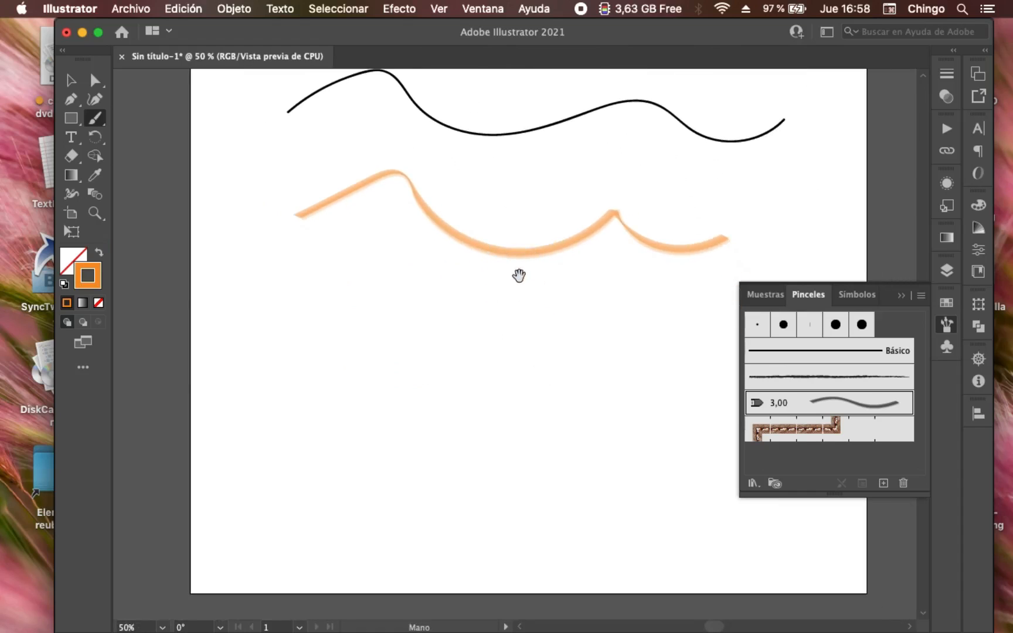
- Change the bristle-brushed path's stroke color to the bright red swatch
drag(577, 342, 481, 233)
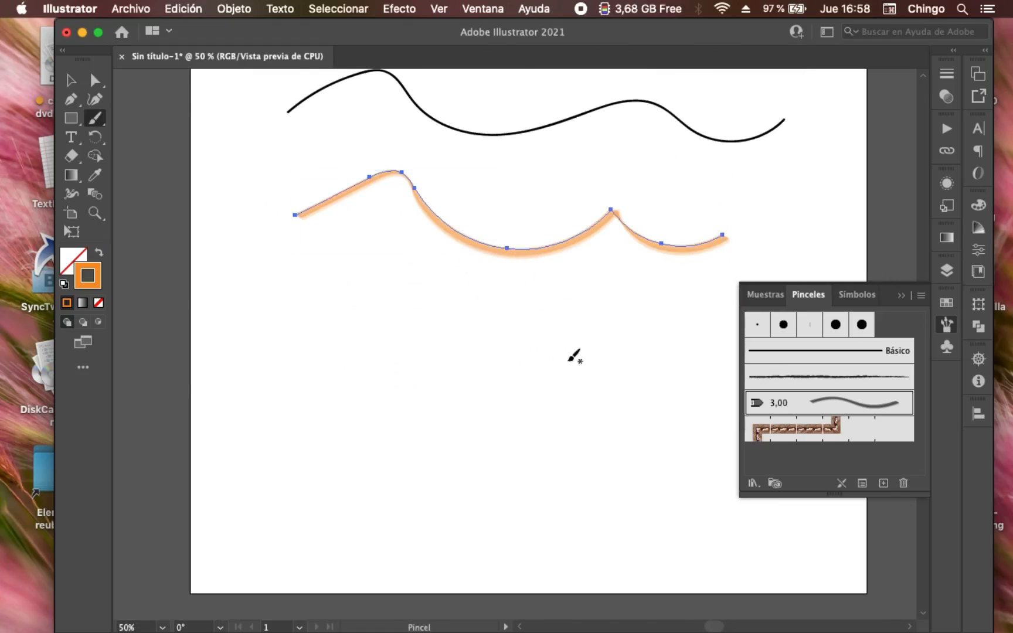
click(948, 303)
click(815, 347)
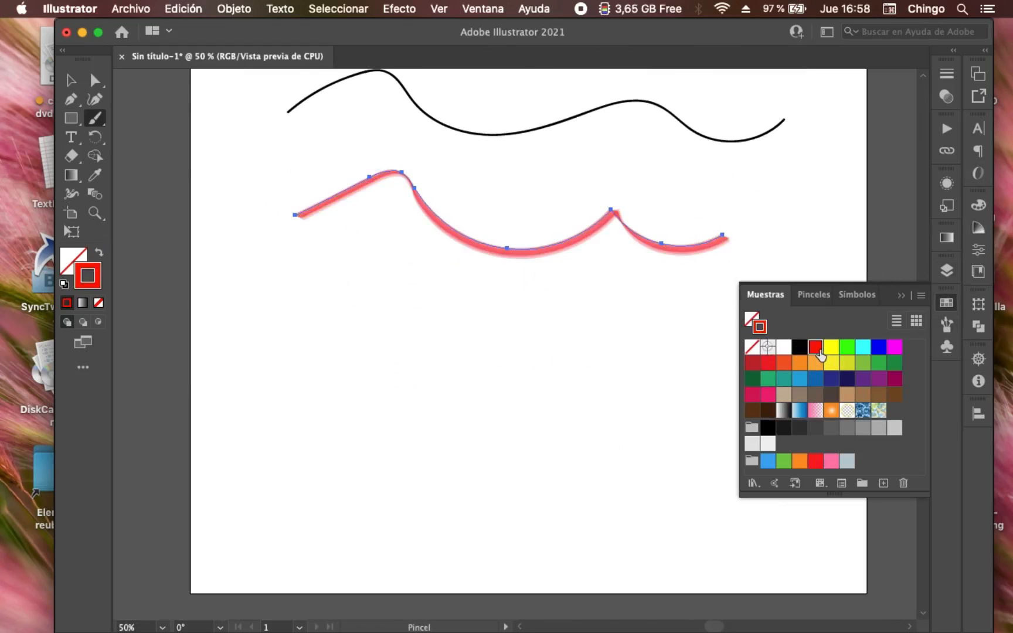
key(super)
click(593, 370)
drag(536, 293, 513, 264)
click(946, 303)
click(946, 324)
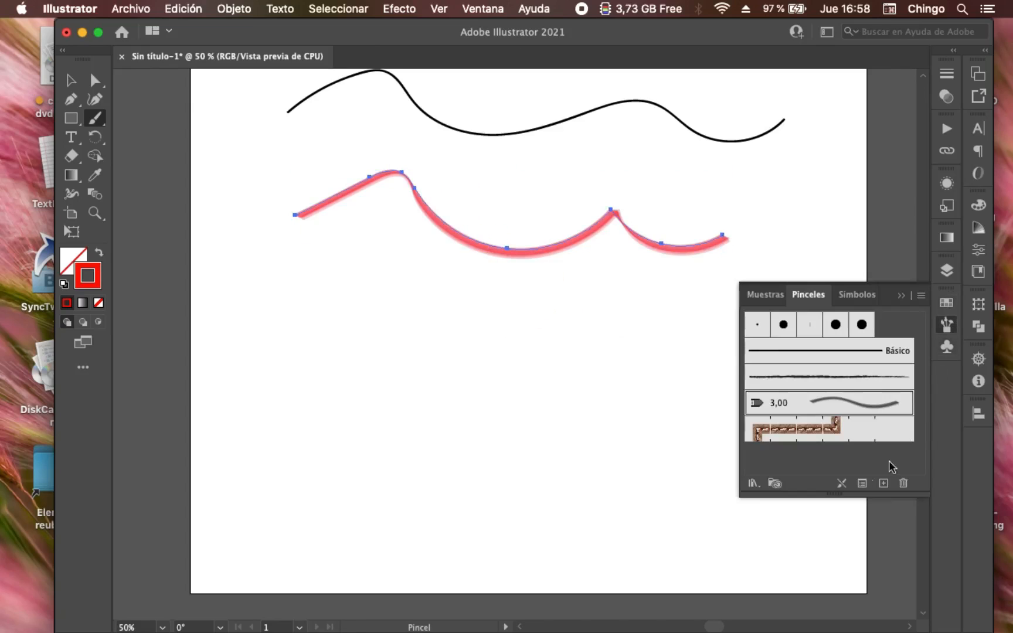
click(946, 302)
click(752, 482)
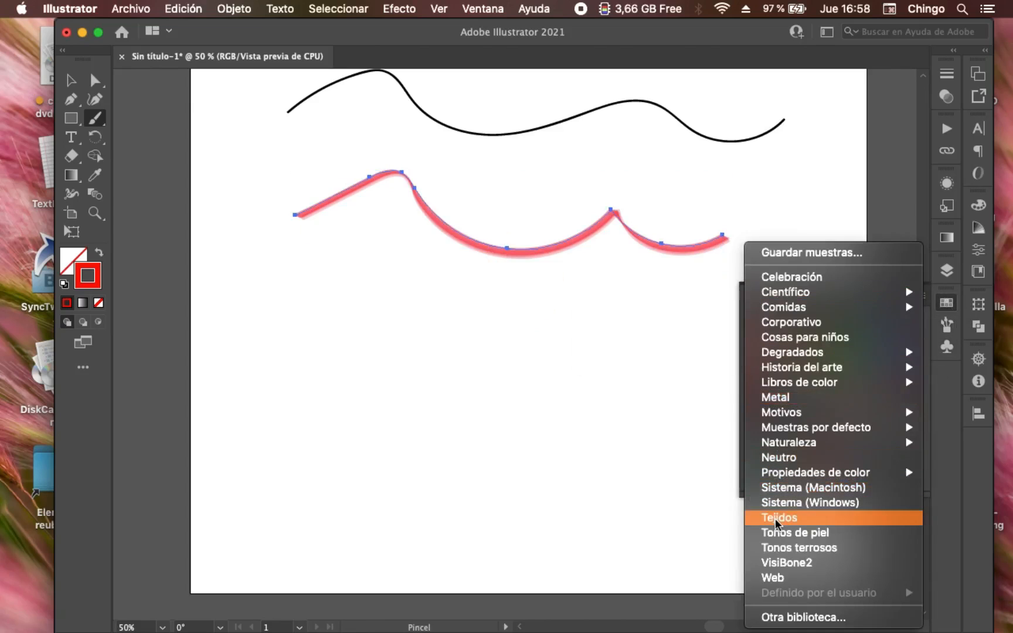
click(647, 489)
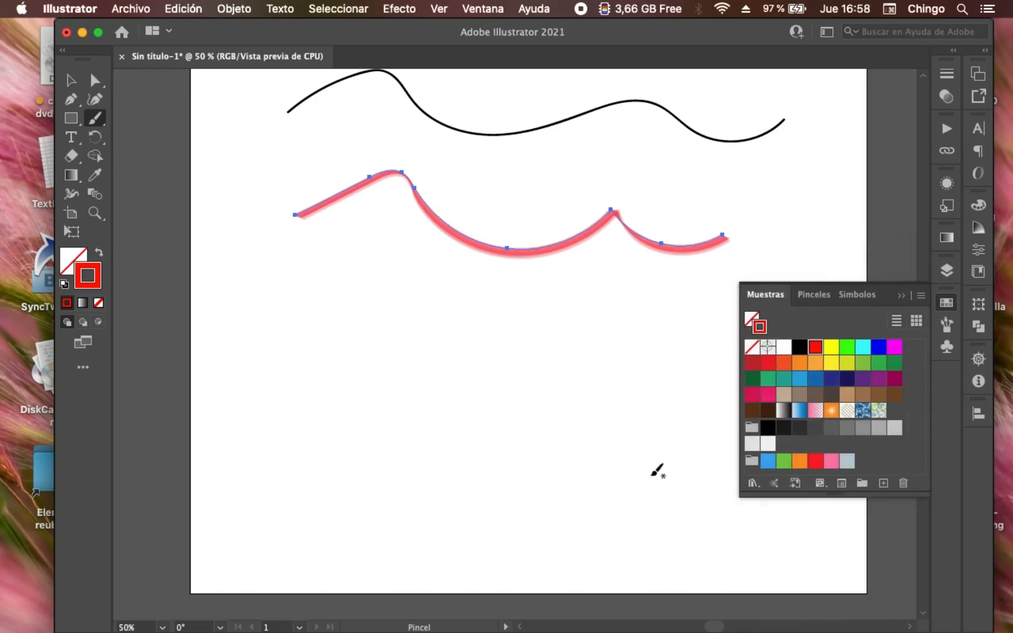
- Load the Artístico_Caligráfico brush library, enlarge its window and place it below the red path
click(947, 324)
click(753, 484)
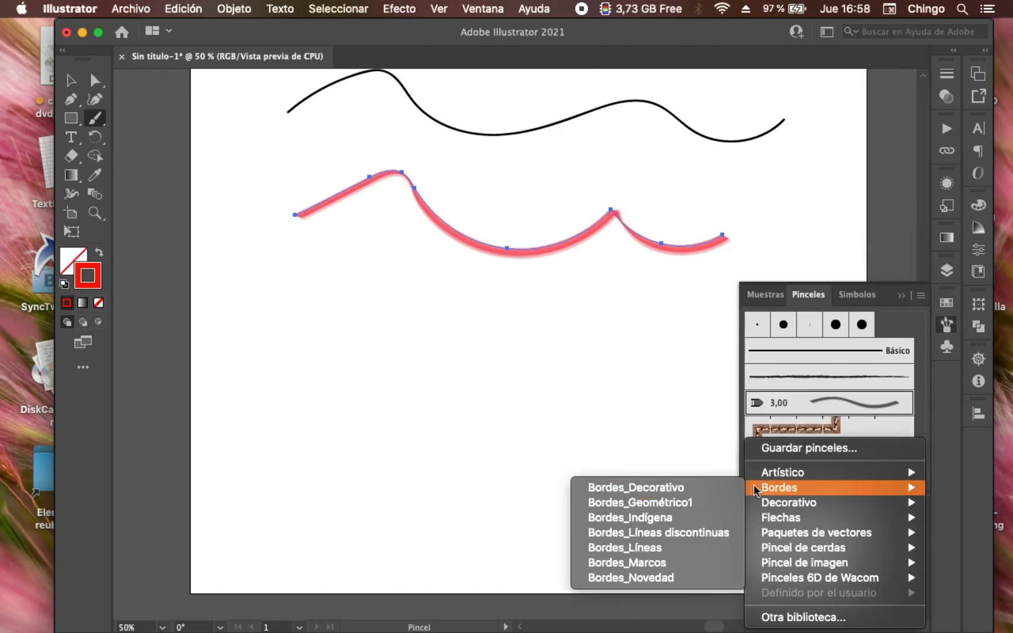
mouse_move(770, 472)
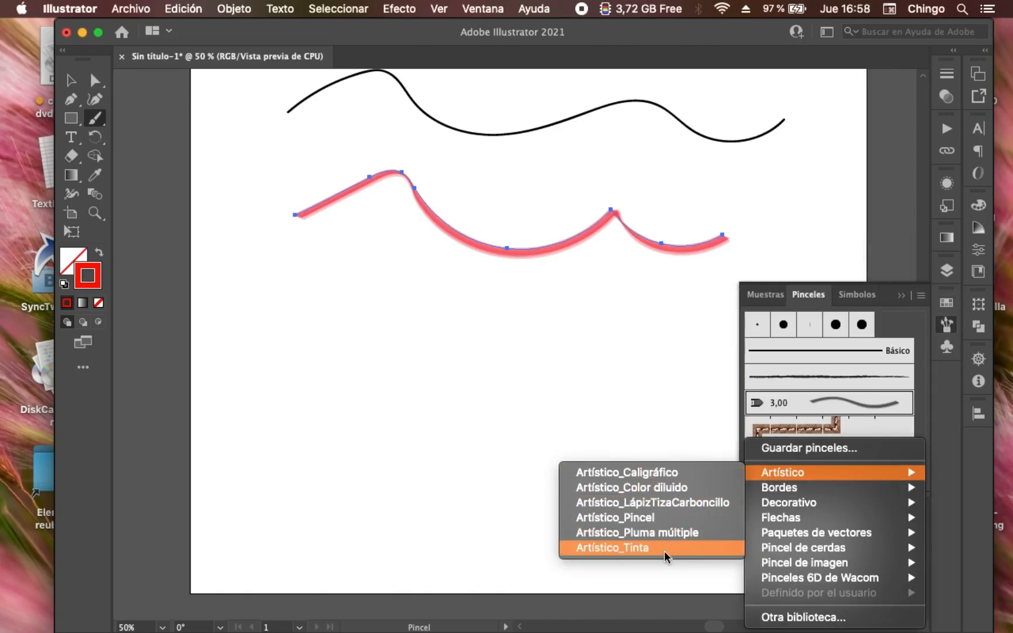
click(633, 475)
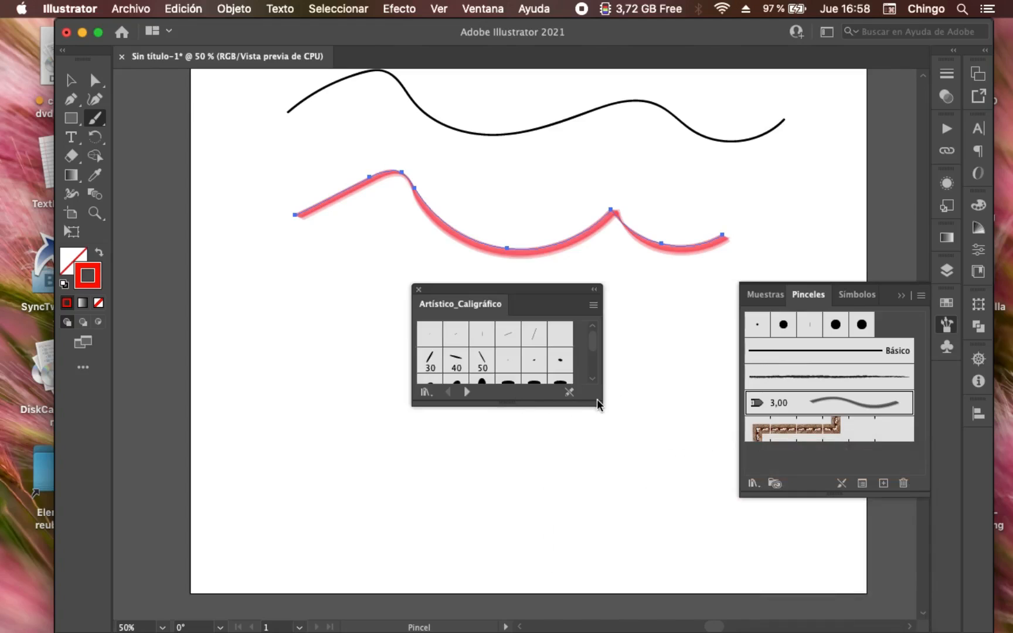
drag(587, 400, 586, 517)
drag(524, 291, 365, 281)
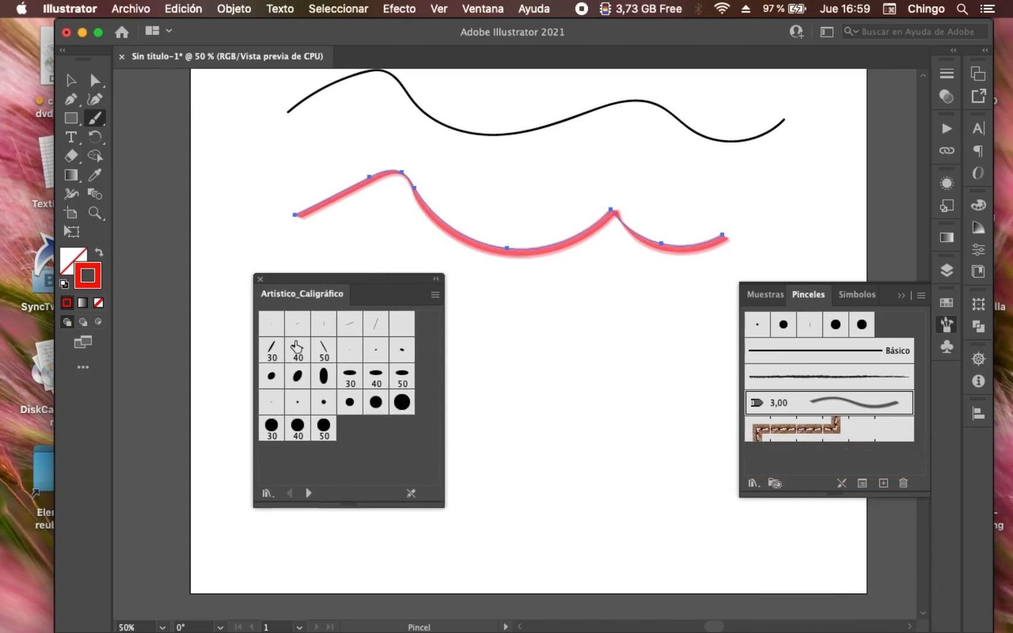
- Try the 30, 40 and 50 pt flat calligraphic brushes on the red path, ending on 1 pt. Ovalado
click(282, 350)
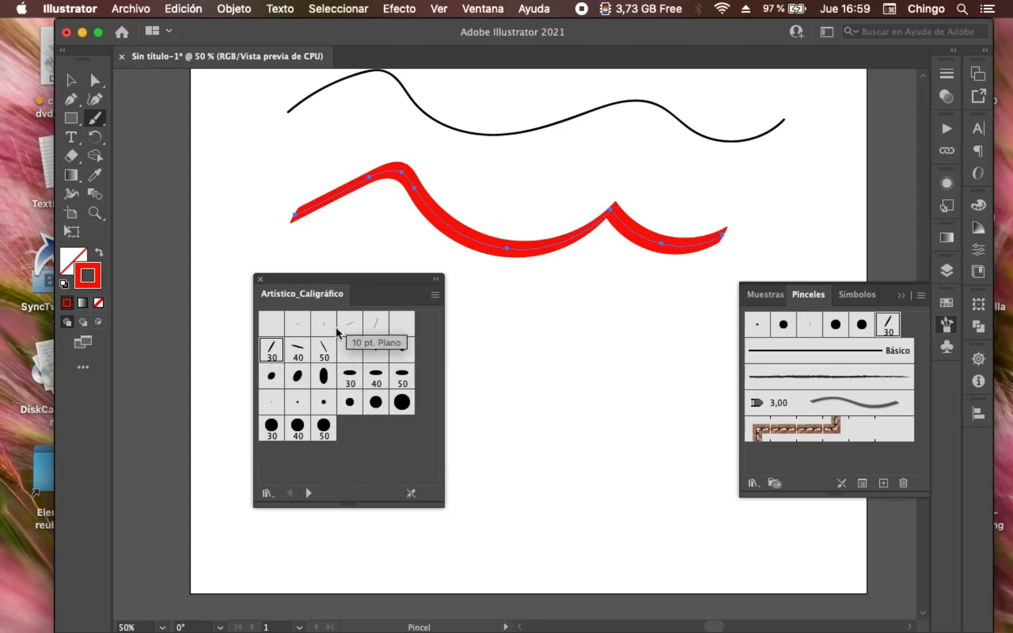
click(297, 350)
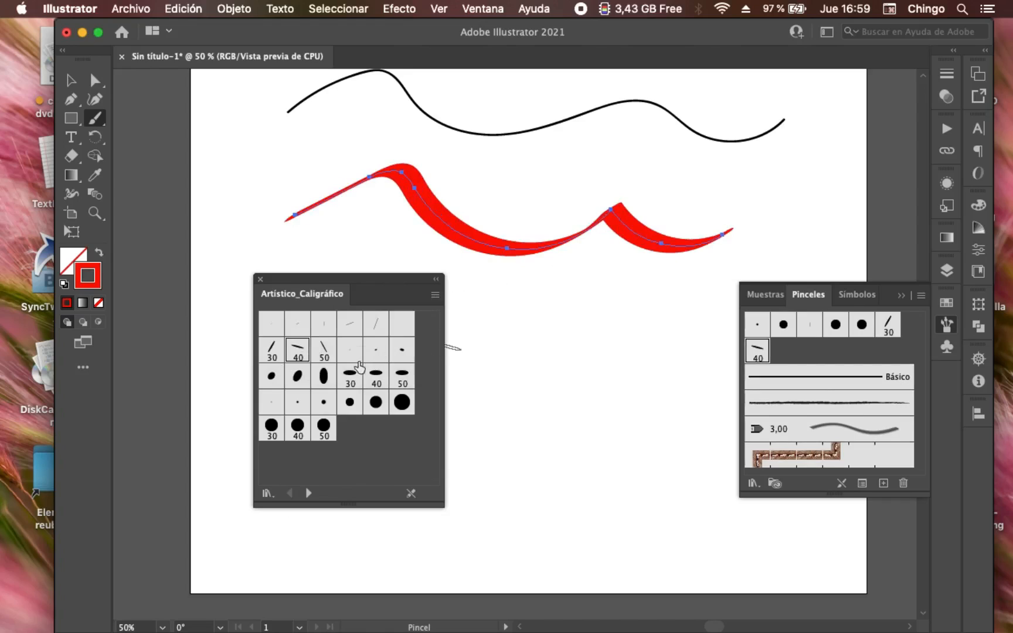
click(332, 350)
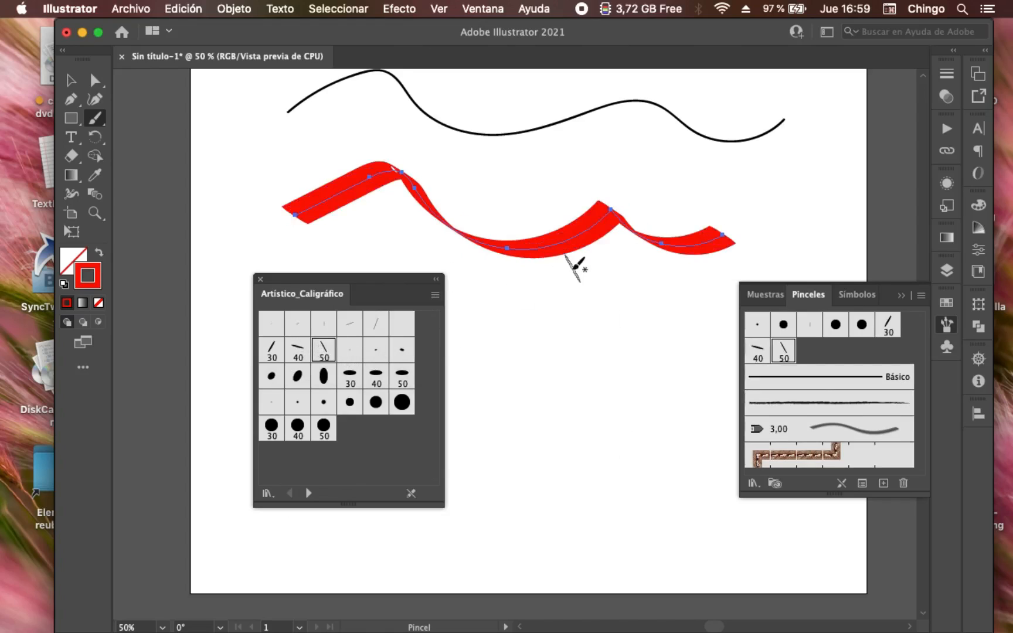
click(355, 350)
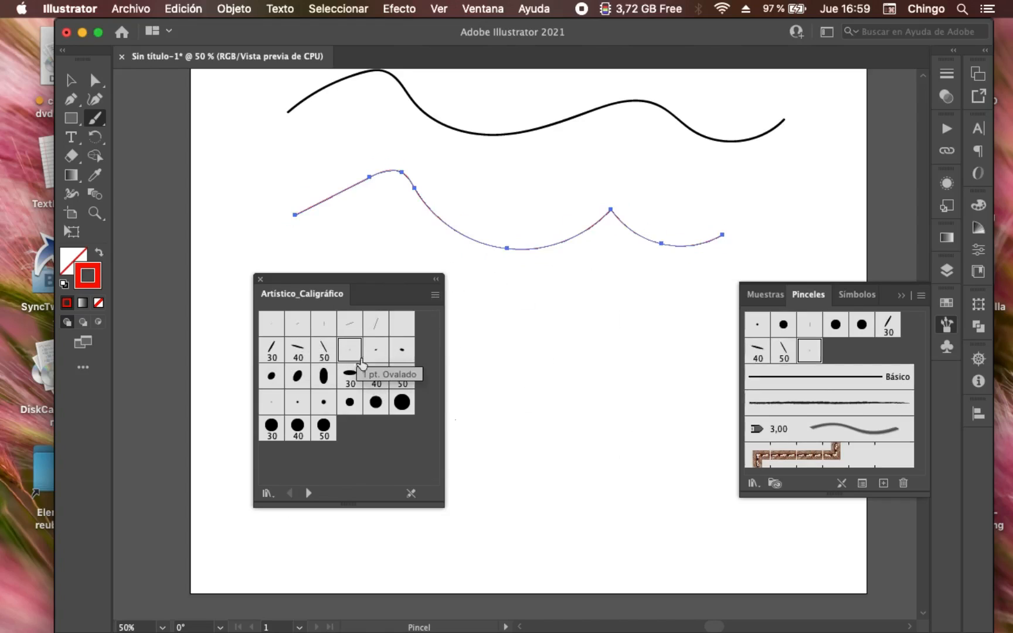
- Try the next two small oval brushes, the two thin slanted brushes and 50 pt. Plano on the red path
click(378, 353)
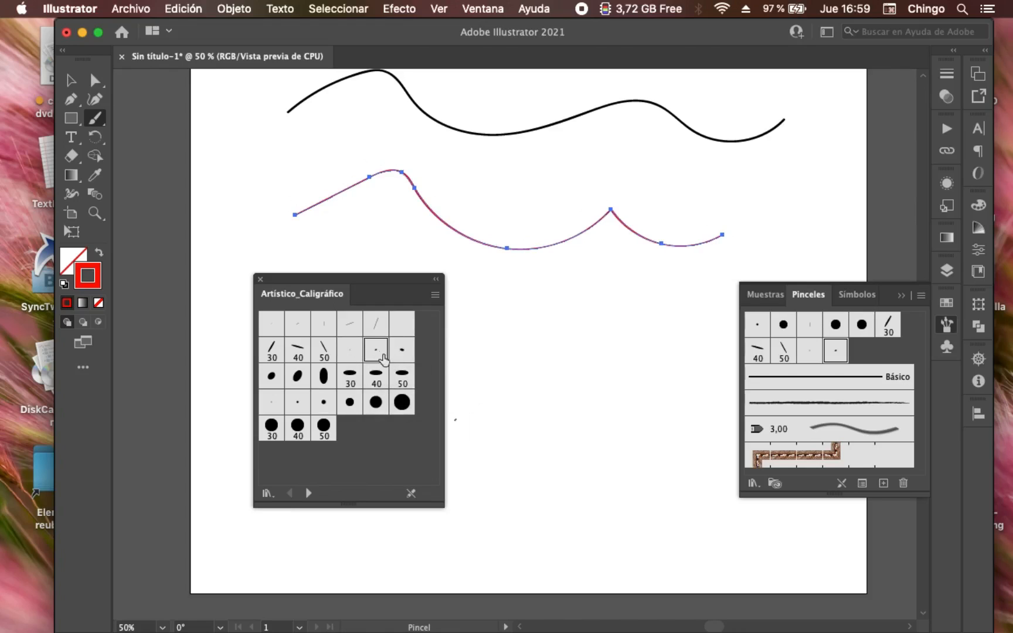
click(402, 352)
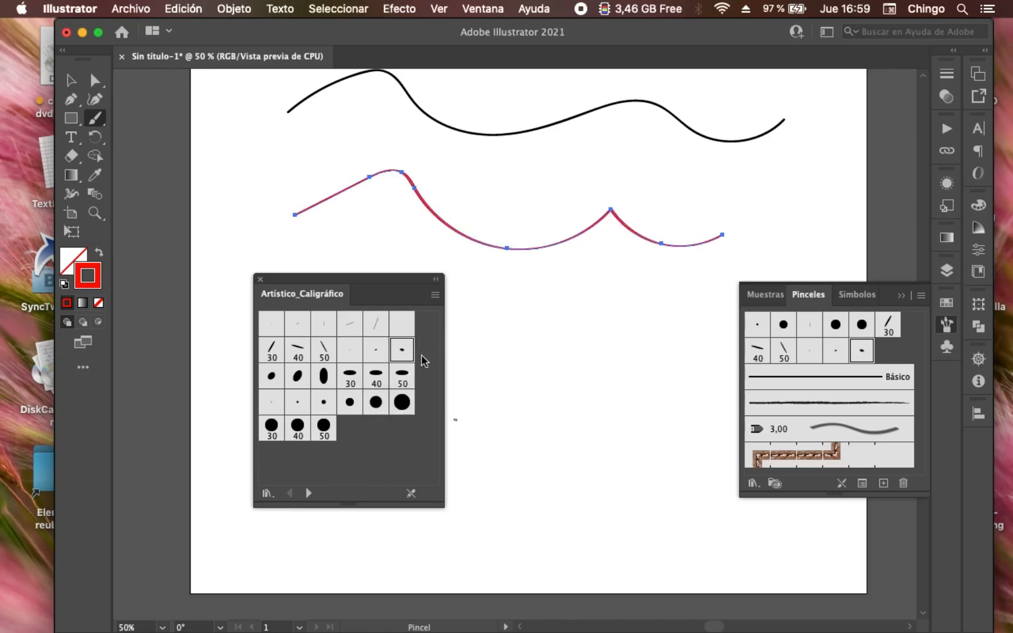
click(376, 324)
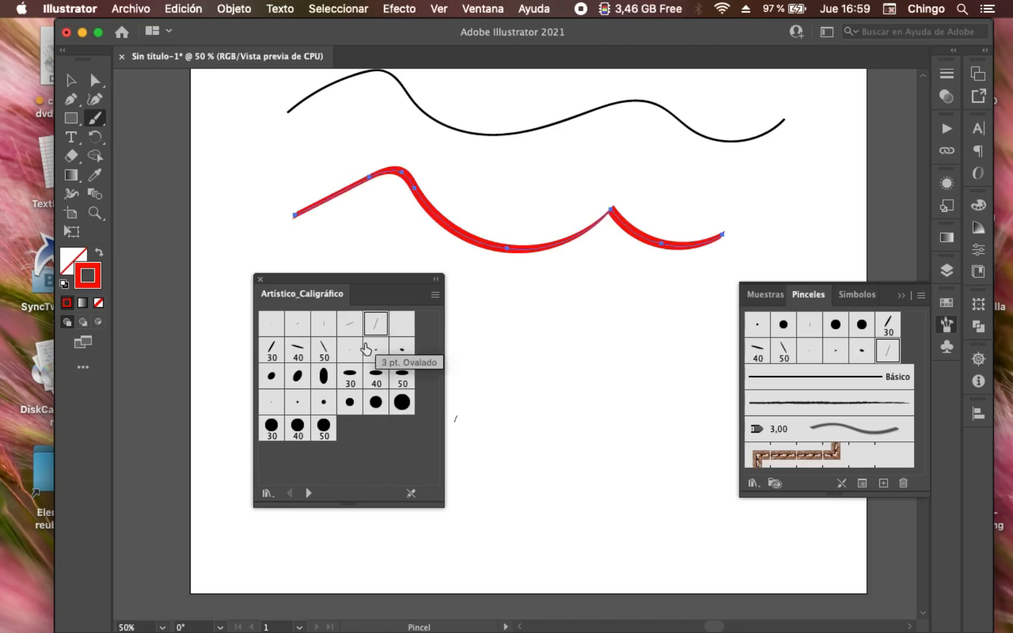
click(347, 327)
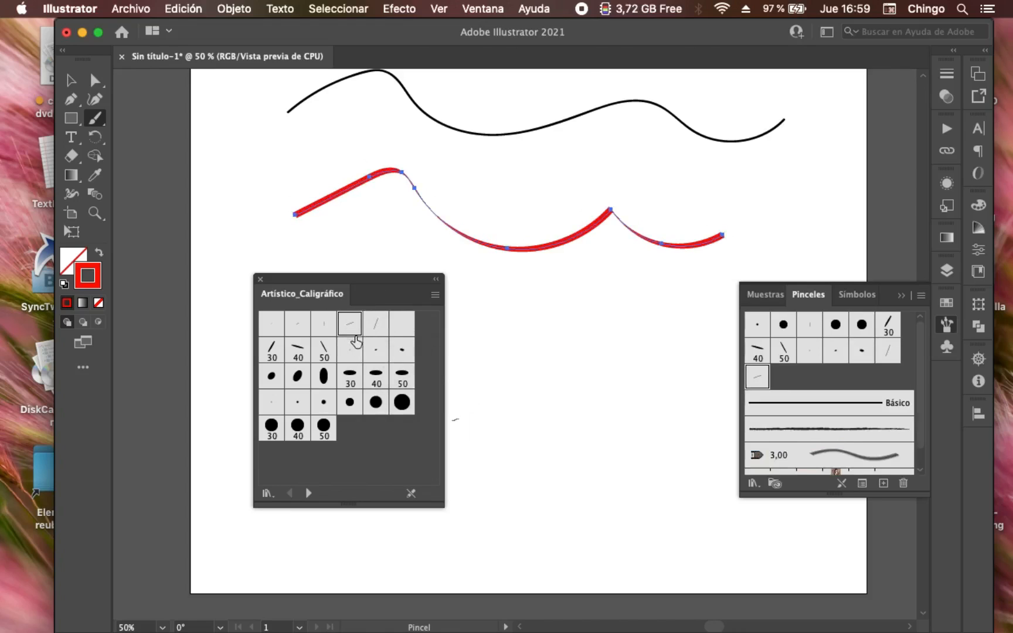
click(380, 326)
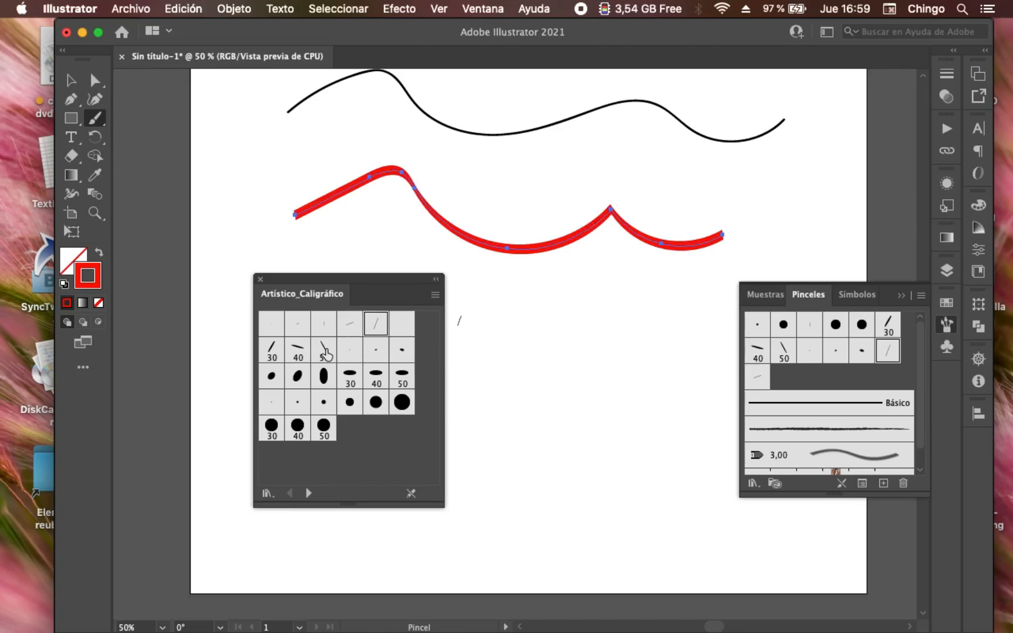
click(324, 351)
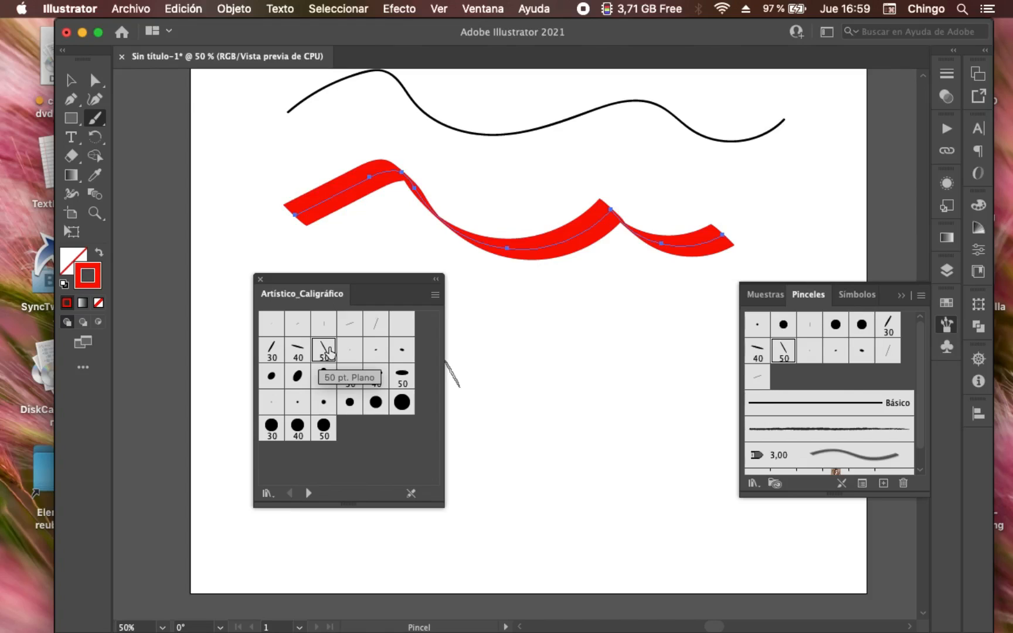
- Try the larger oval calligraphic brushes on the red path, up to 20, 30, 40 and 50 pt. Ovalado, and undo the last change
click(271, 377)
click(297, 376)
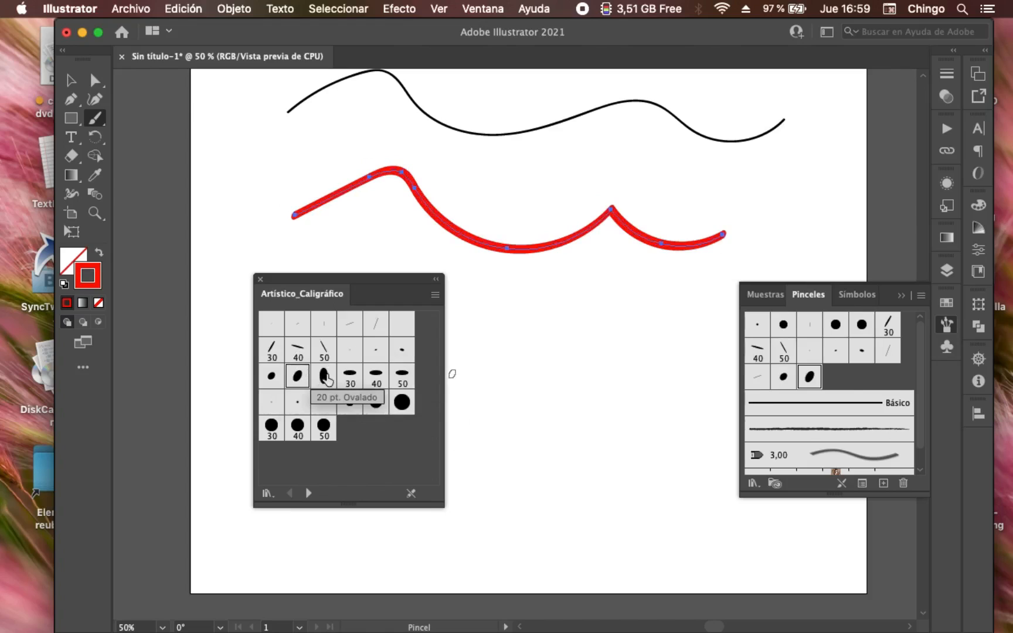
click(325, 378)
click(355, 380)
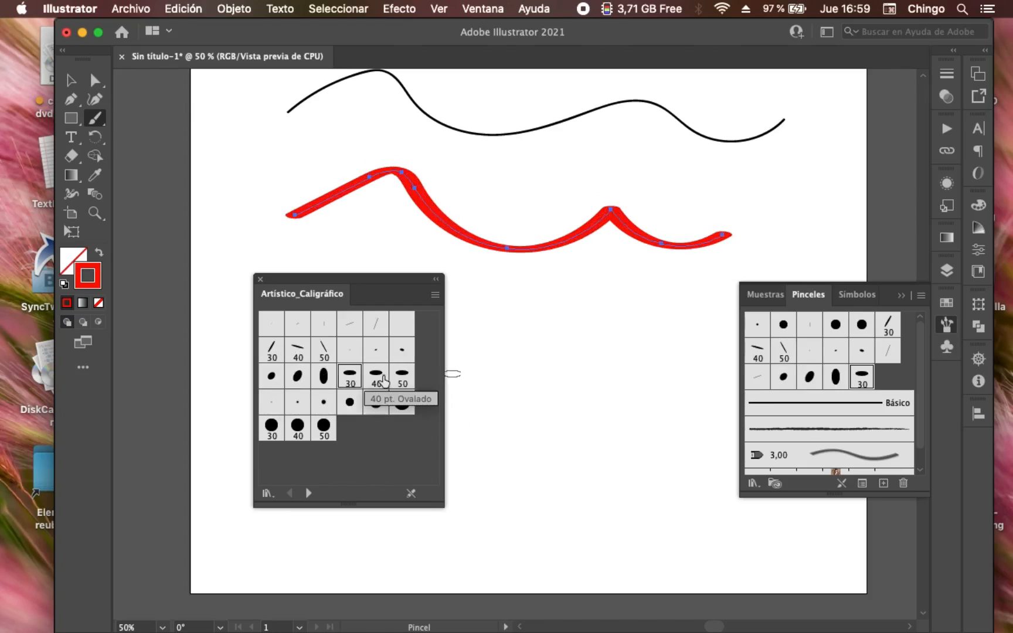
click(377, 380)
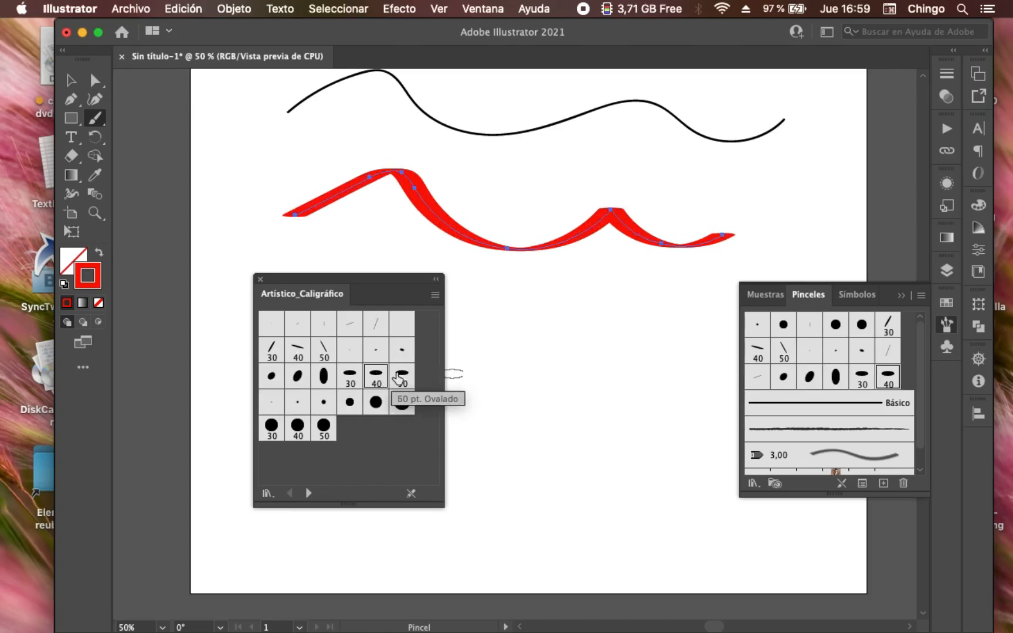
click(405, 378)
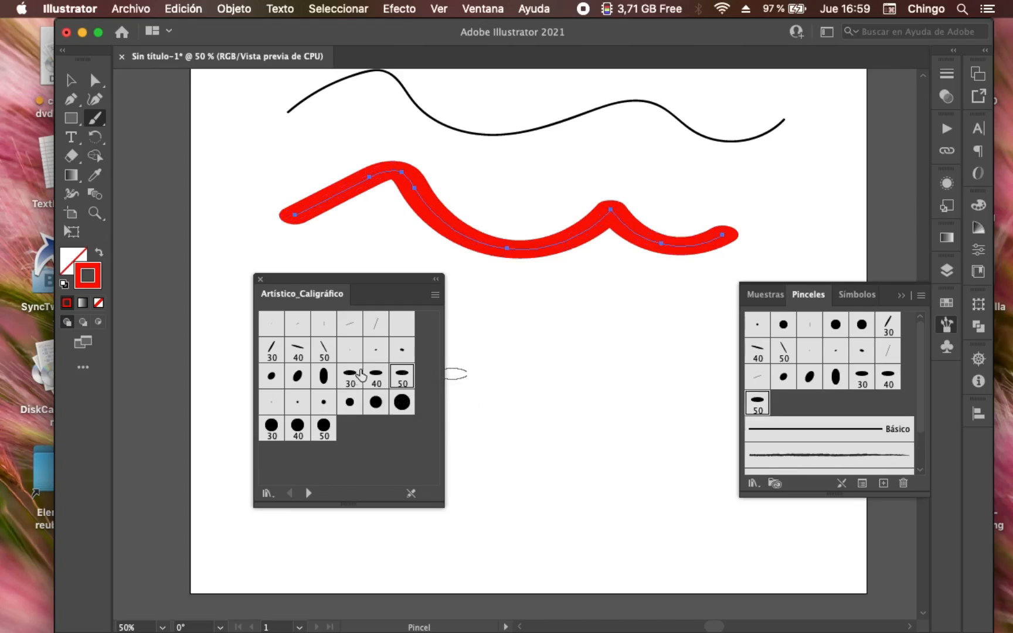
key(super+z)
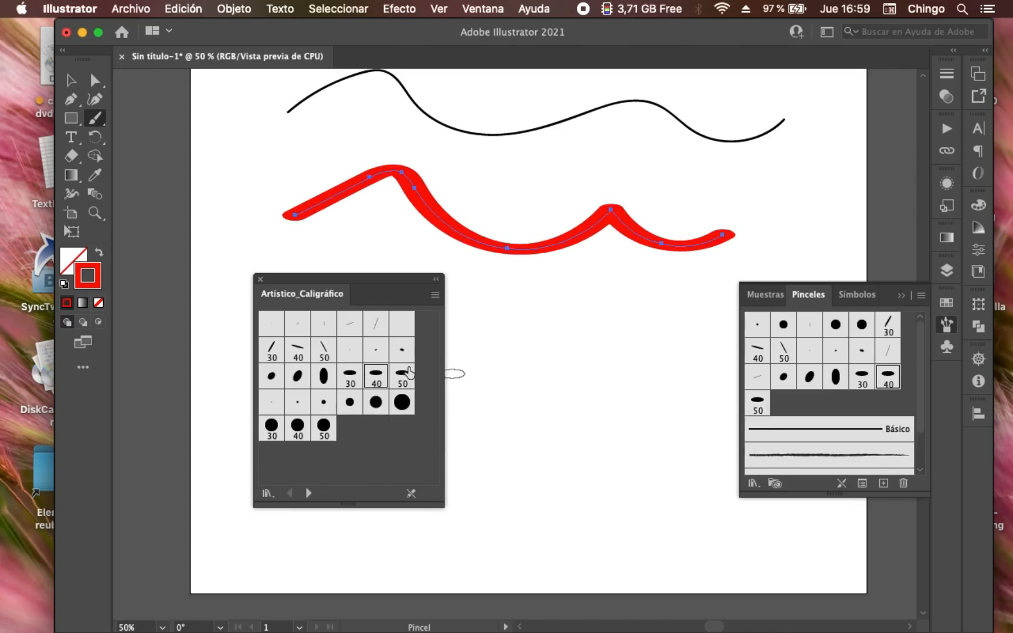
- Apply the third, fourth and fifth round calligraphic brushes in turn to the red path
click(322, 404)
click(350, 402)
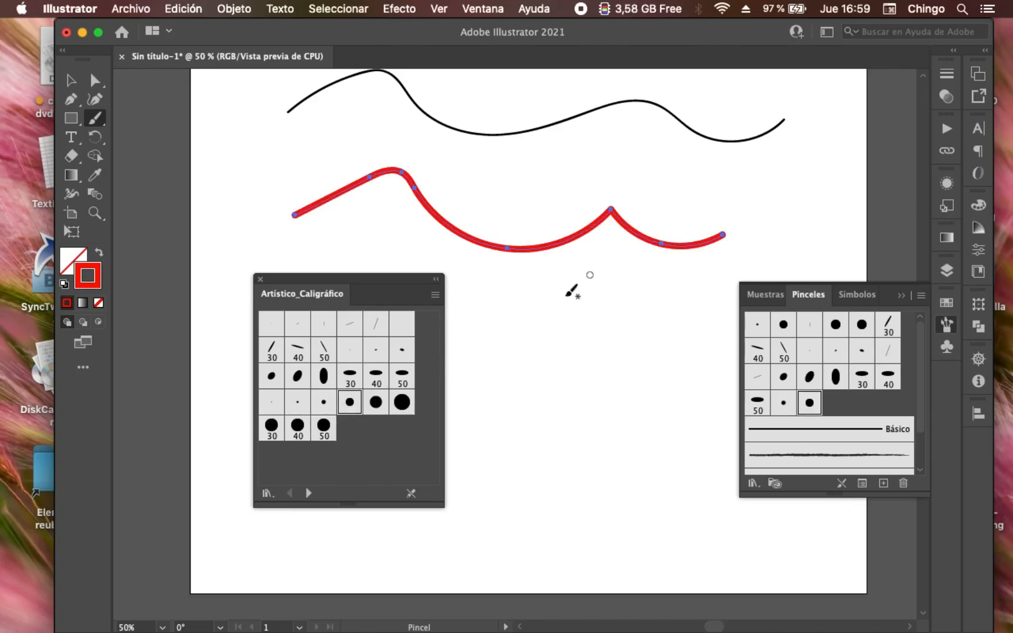
click(376, 402)
- Load the Artístico_Color diluido brush library and enlarge its window to show longer brush previews
click(753, 483)
mouse_move(782, 472)
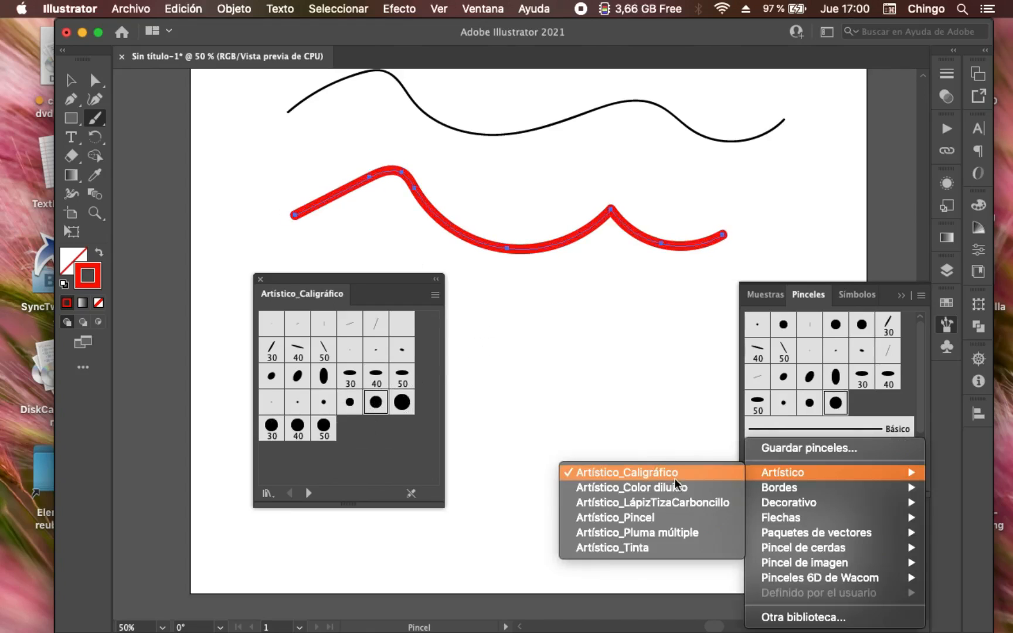
click(673, 488)
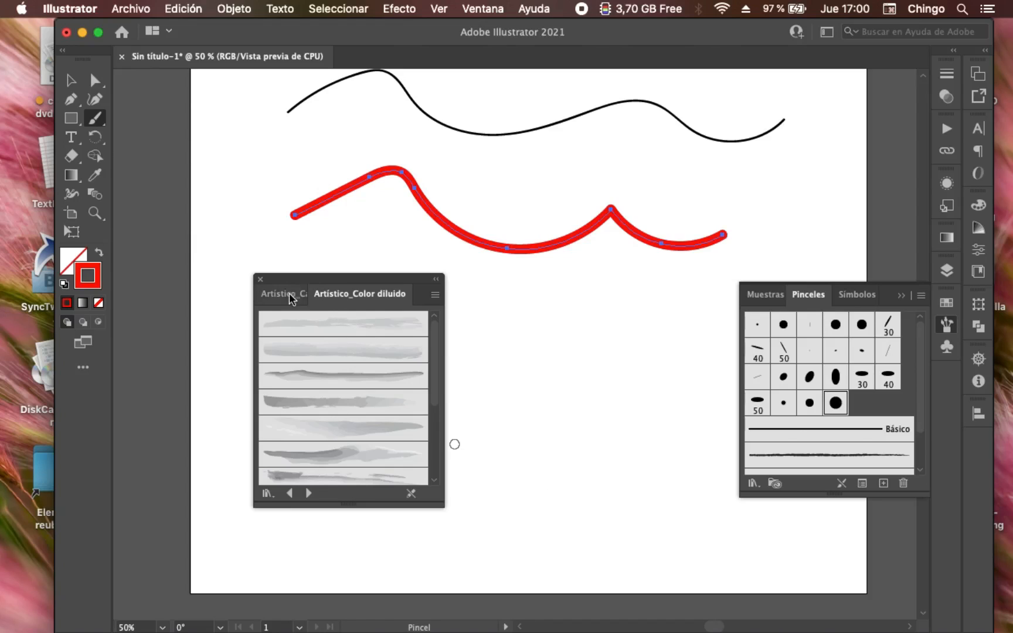
mouse_move(440, 504)
mouse_down()
mouse_move(511, 514)
mouse_move(523, 532)
mouse_move(528, 519)
mouse_up()
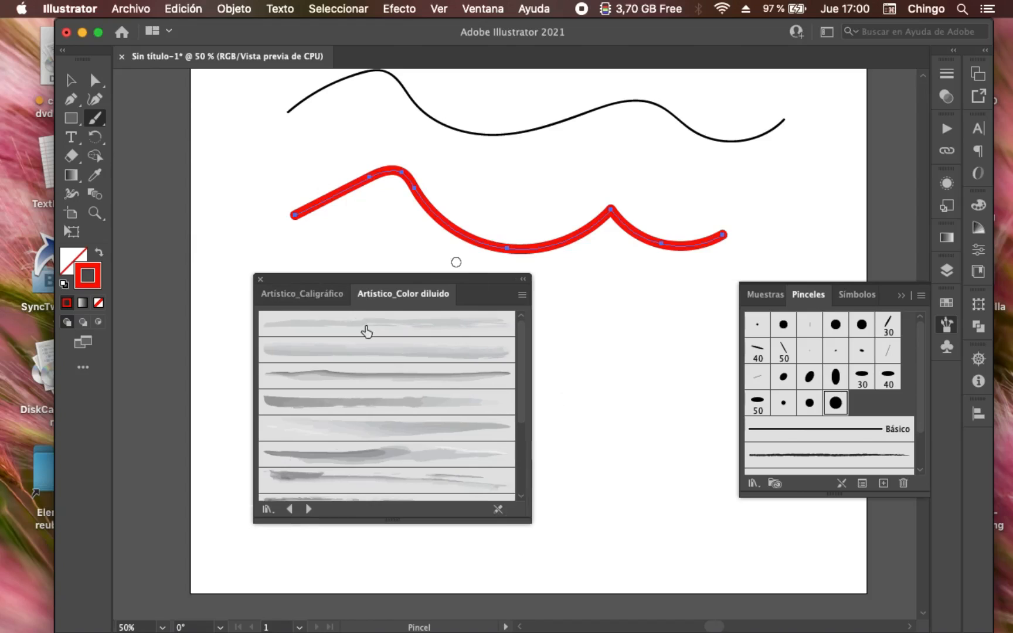
- Try the first six Artístico_Color diluido brushes on the red path, ending on the sixth wash brush
click(366, 332)
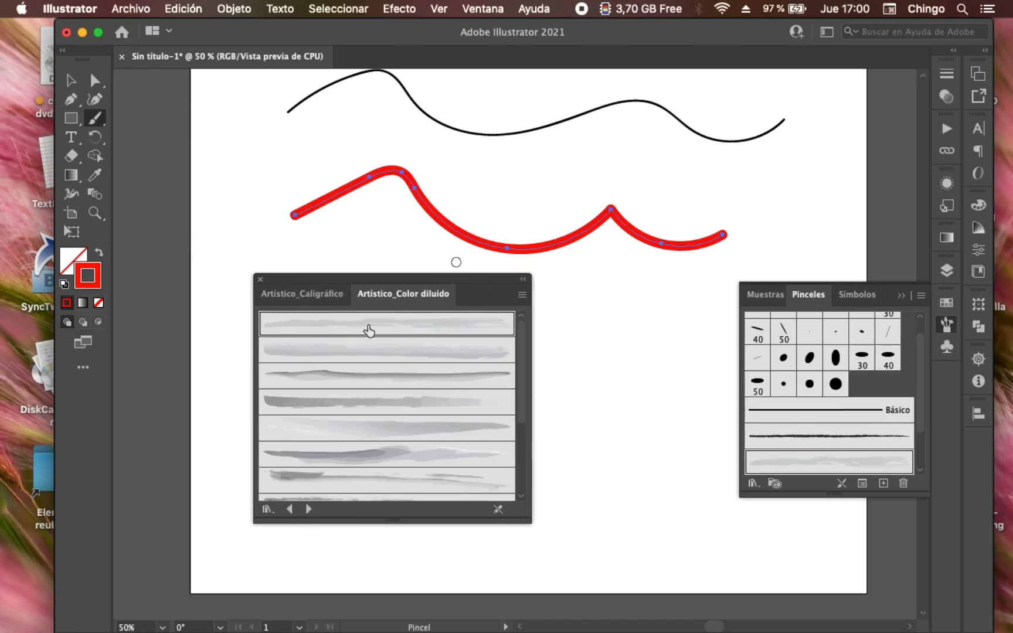
click(444, 356)
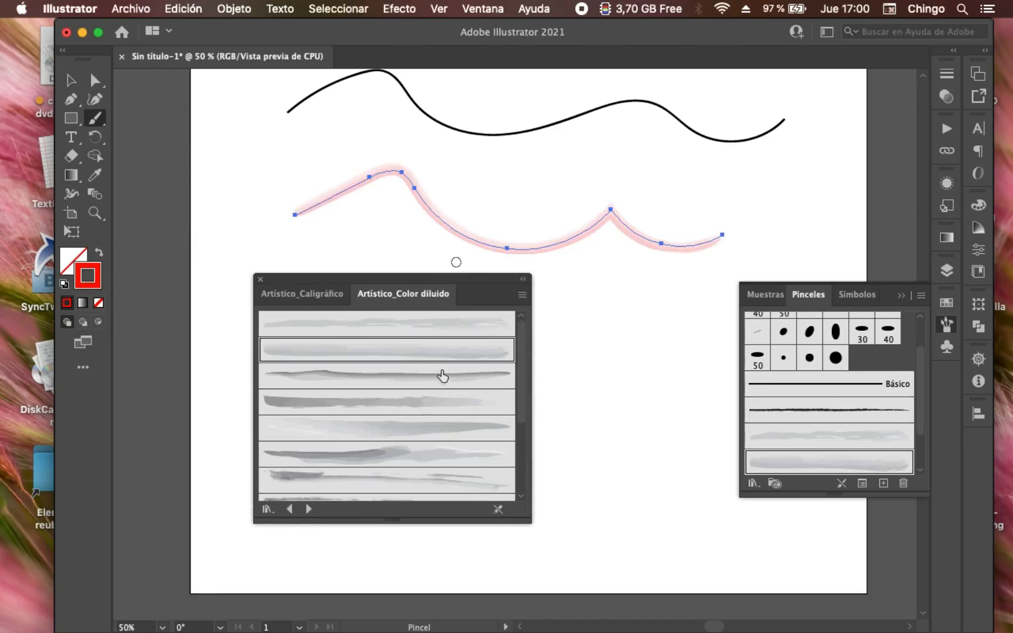
click(444, 373)
click(401, 409)
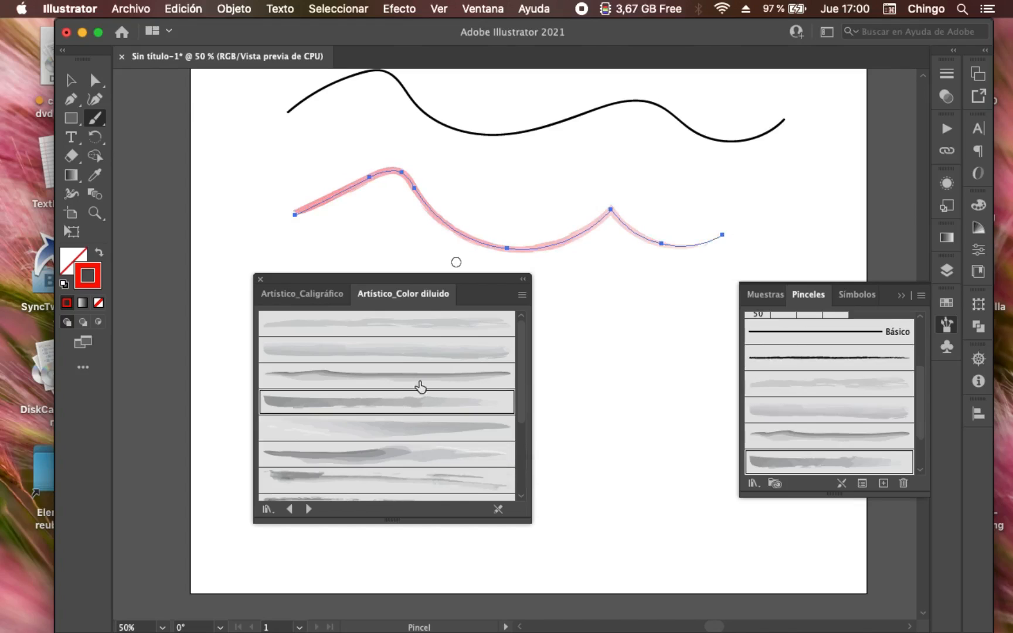
click(418, 430)
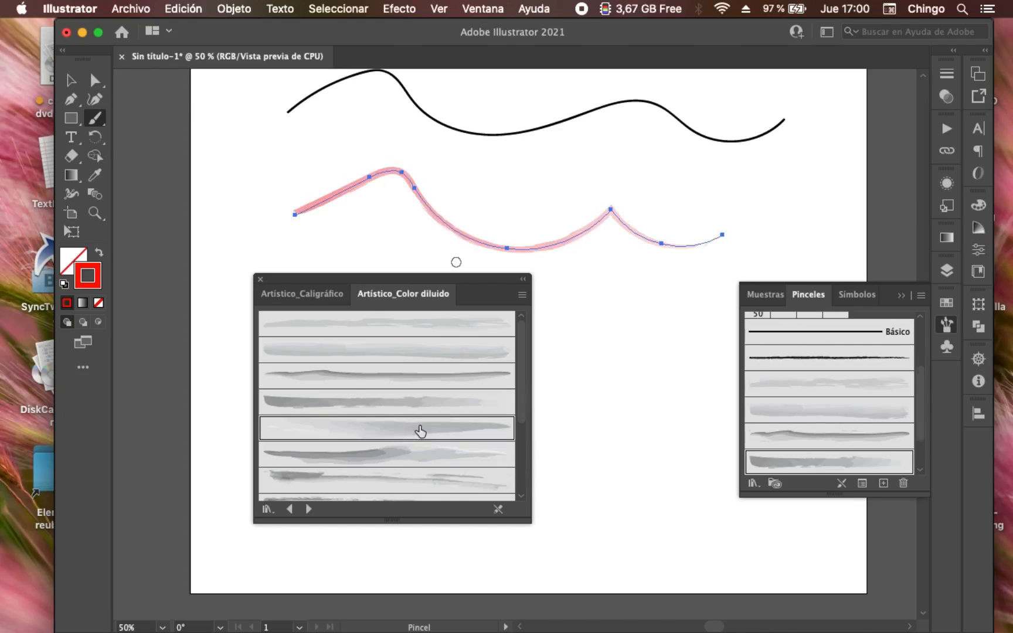
click(388, 455)
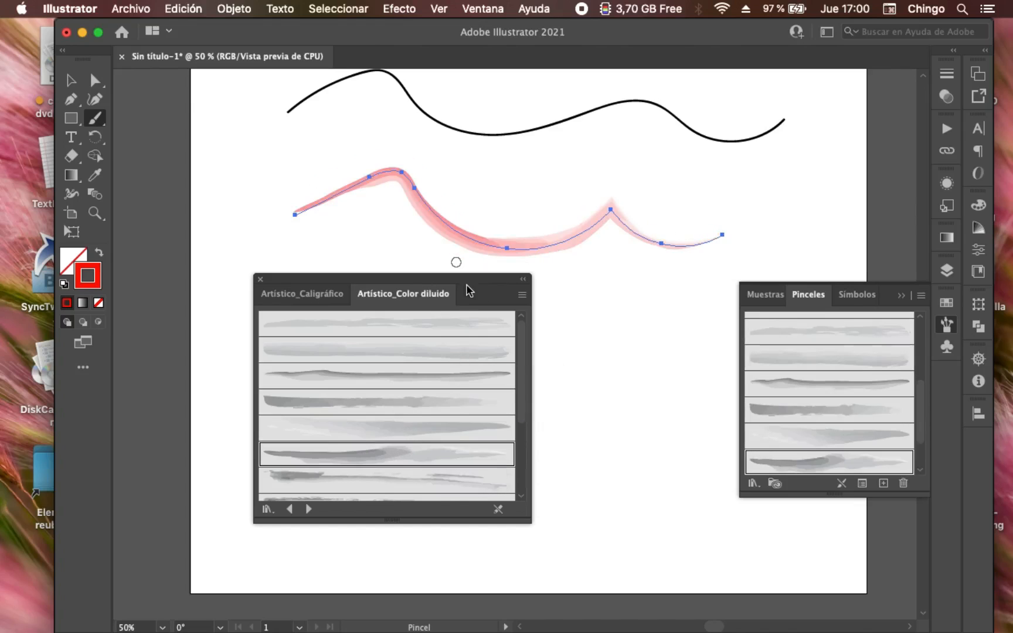
- Move the brush library window aside and paint a small round loop and a larger oval loop below the red path
drag(466, 276, 323, 281)
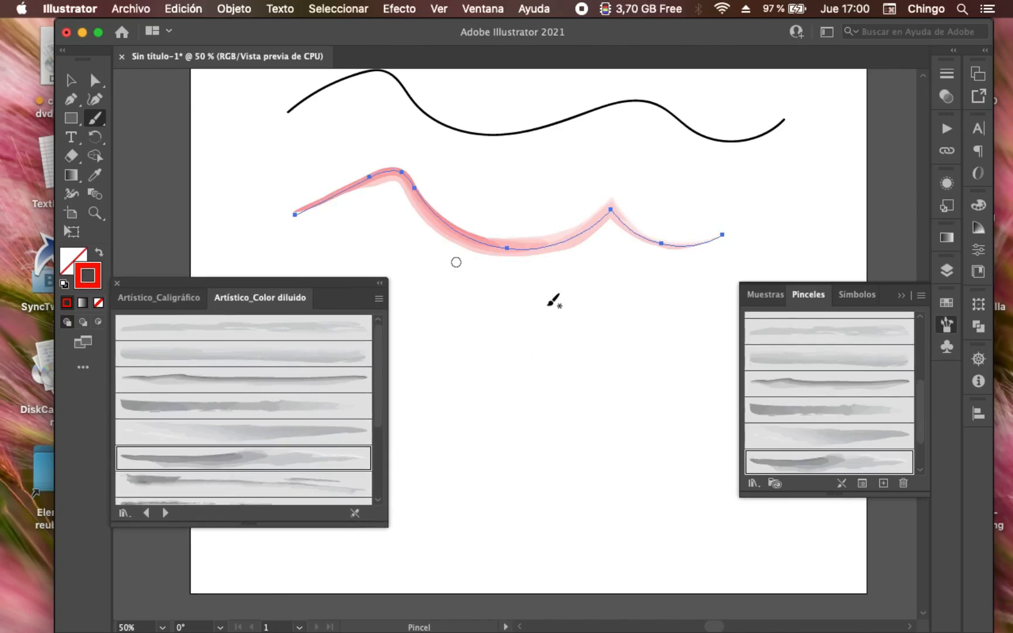
drag(564, 295, 458, 365)
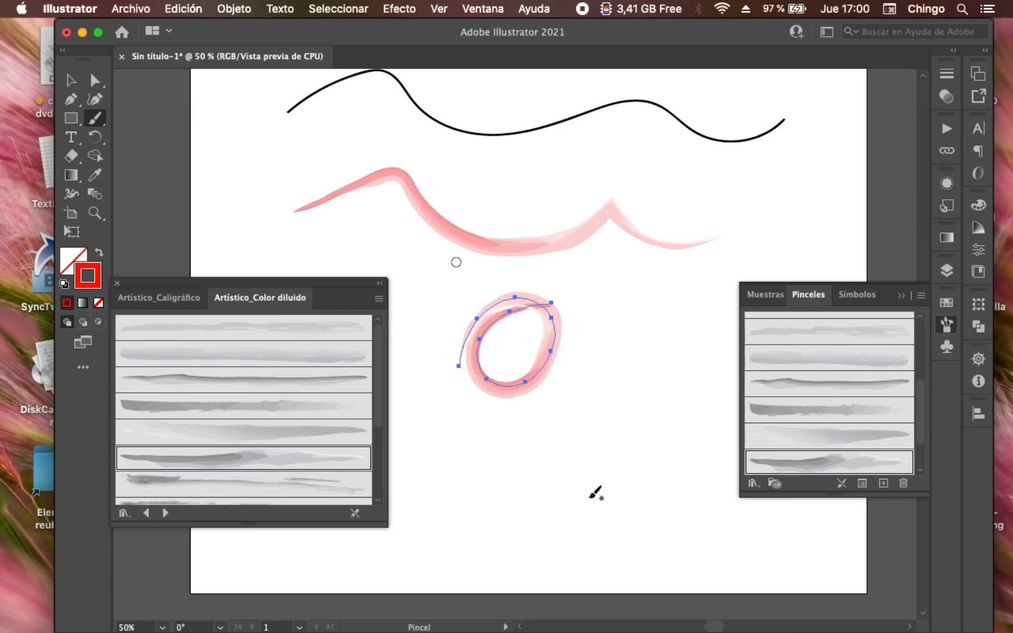
mouse_move(589, 357)
mouse_down()
mouse_move(680, 317)
mouse_move(585, 437)
mouse_up()
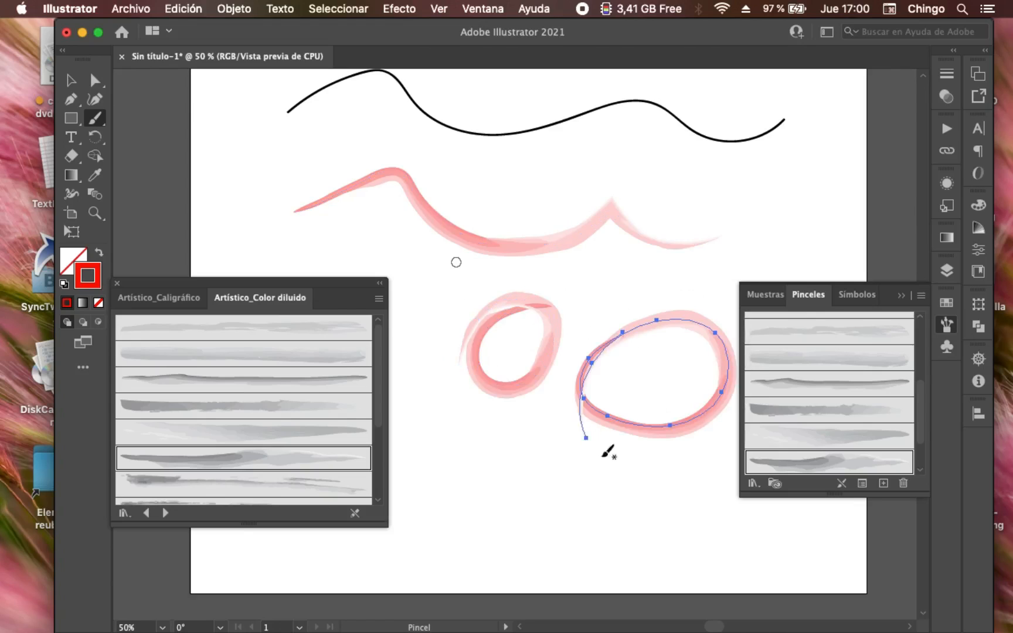
- Try two wash brushes further down the Artístico_Color diluido library on the larger loop, ending on the darker one
scroll(266, 461, down, 3)
click(271, 456)
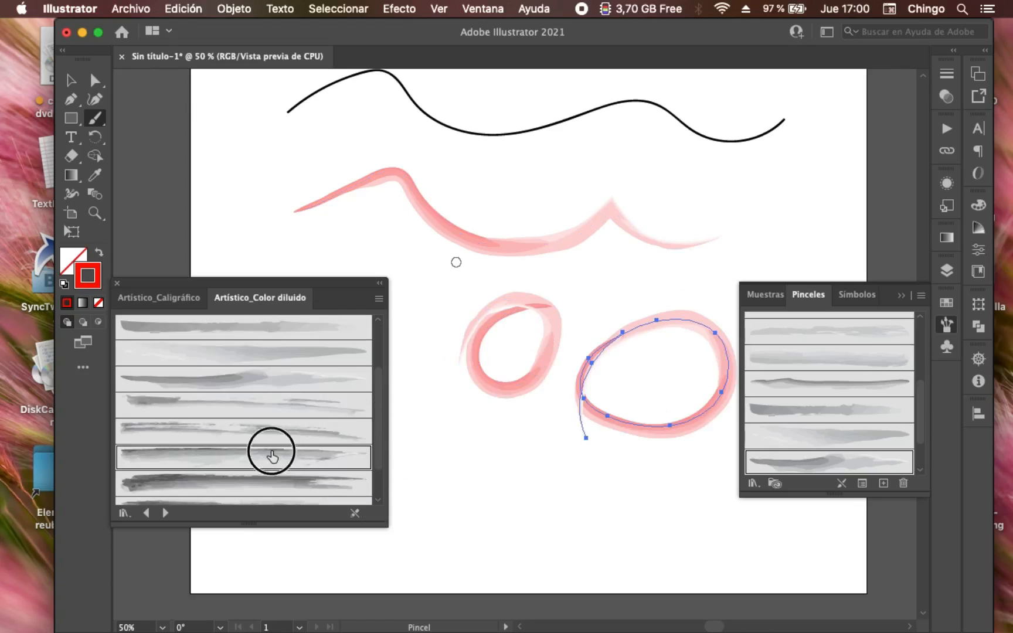
click(265, 479)
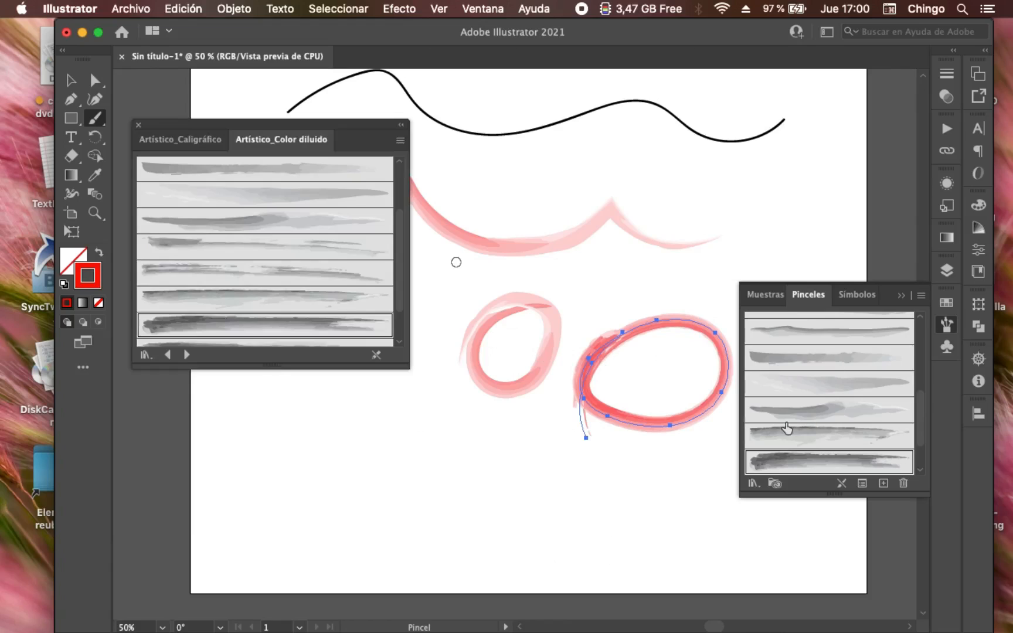
- Load the Artístico_LápizTizaCarboncillo brush library alongside the other open libraries
click(945, 323)
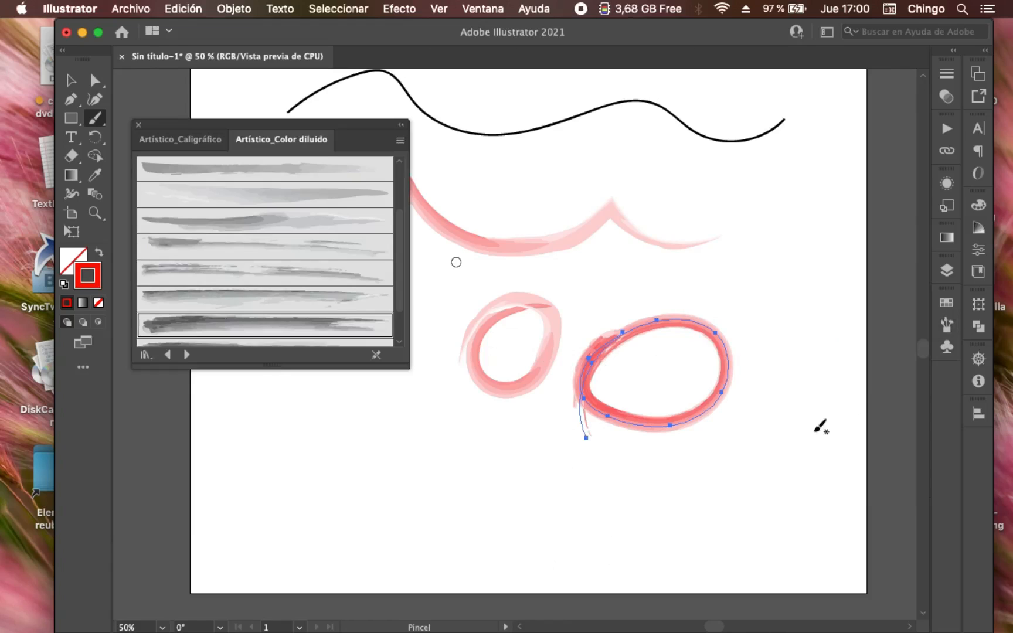
click(946, 324)
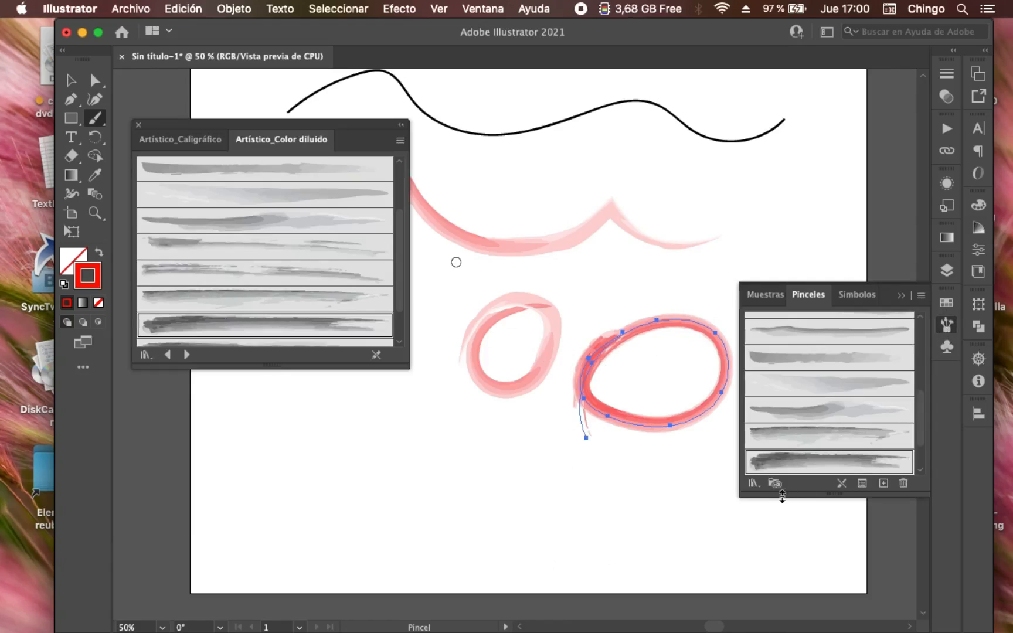
click(753, 483)
mouse_move(756, 489)
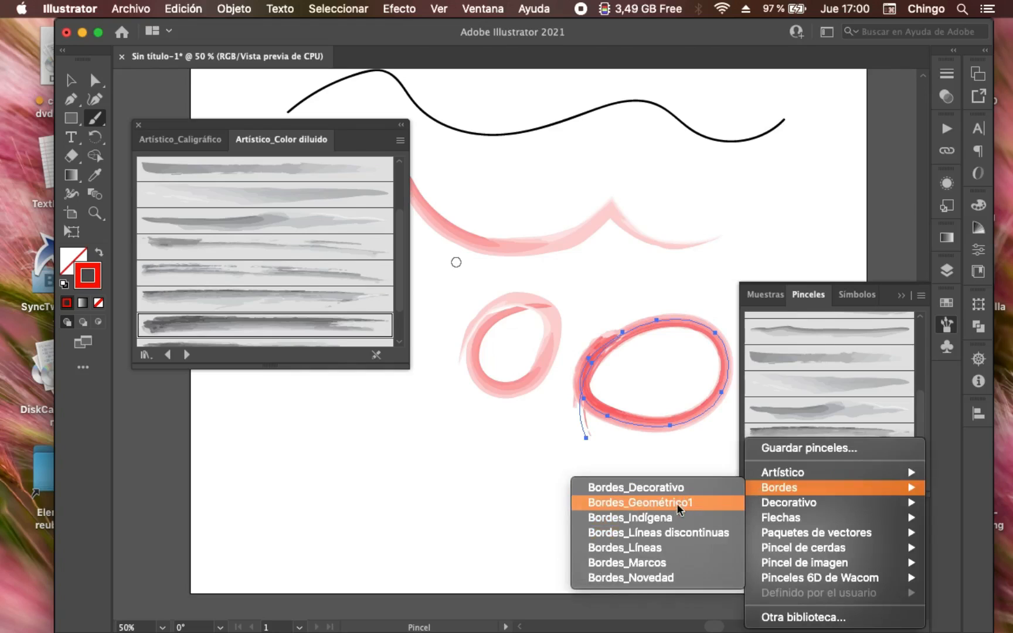
click(668, 518)
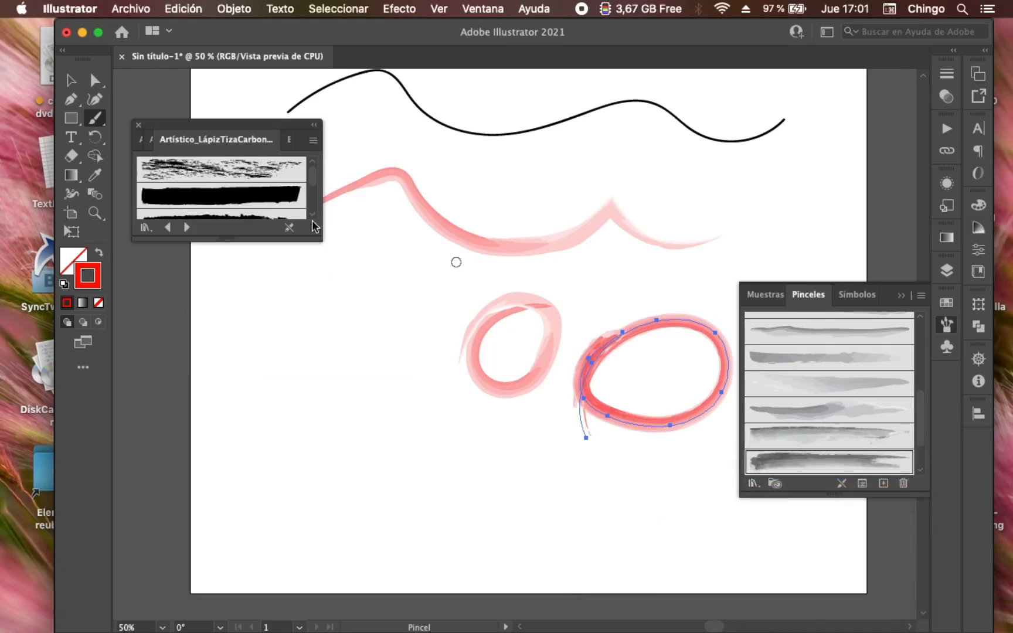
- Try the chalk and charcoal brushes on the larger loop, extending the library window's height, and end on the thin seventh brush
click(236, 170)
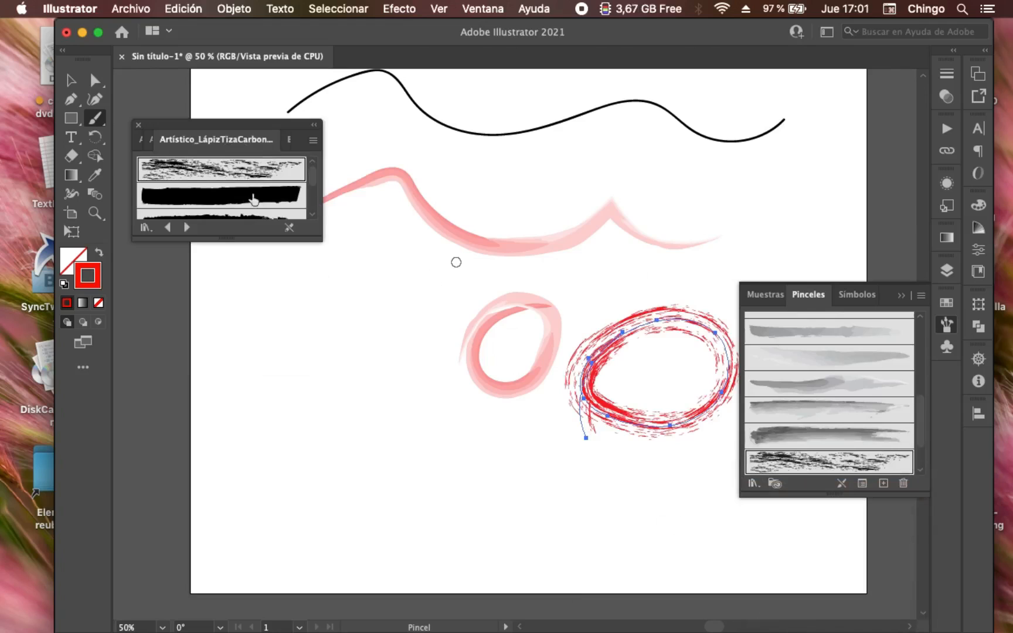
click(282, 202)
drag(306, 241, 305, 362)
click(256, 222)
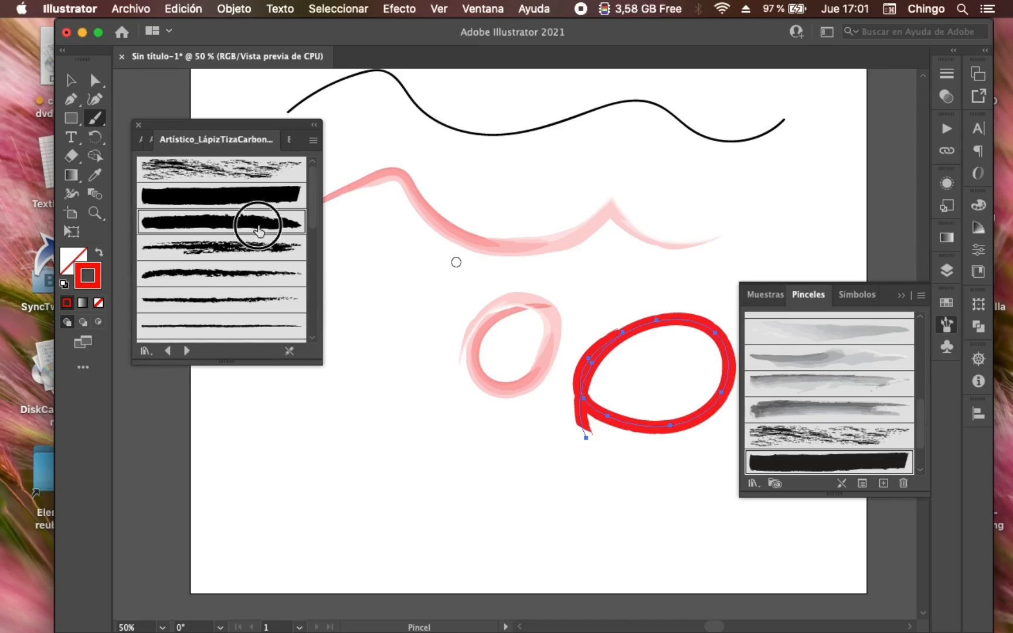
click(252, 260)
click(240, 300)
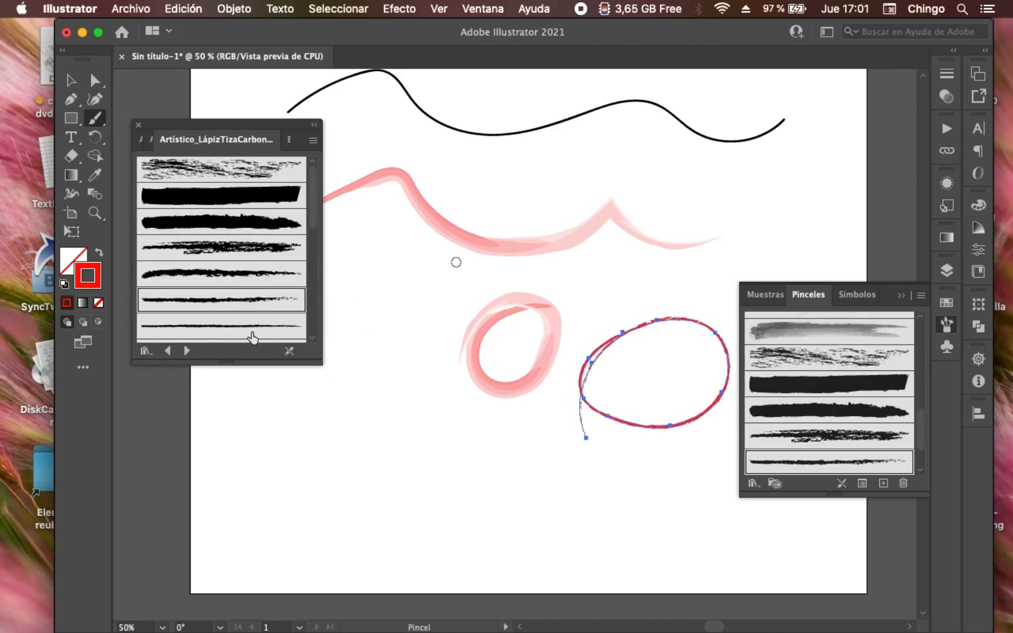
click(258, 323)
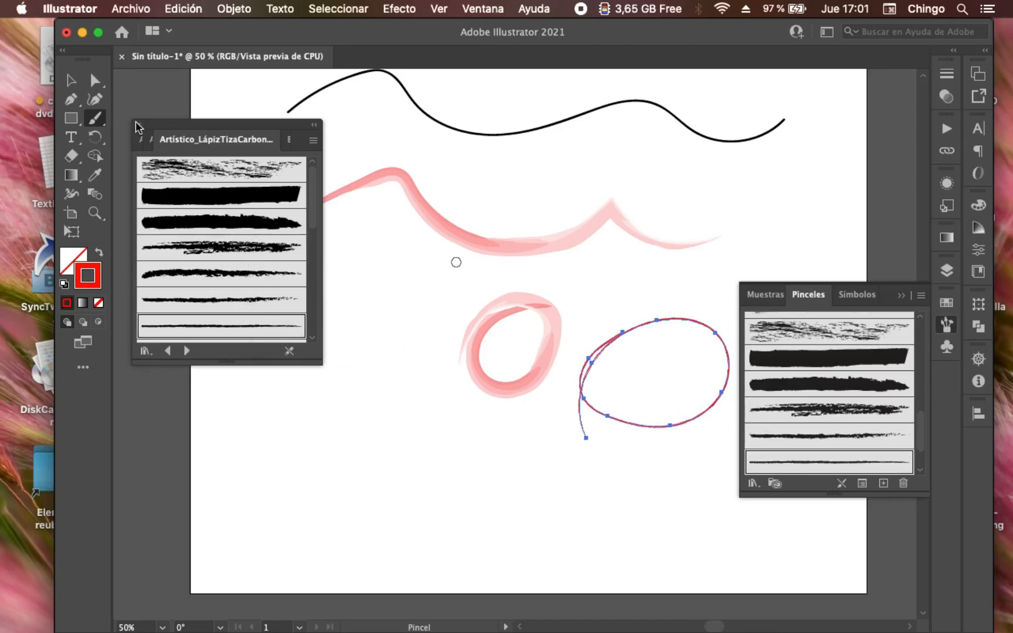
- Load the Bordes_Decorativo brush library, apply its green third border to the larger loop and deselect it
click(753, 483)
mouse_move(752, 484)
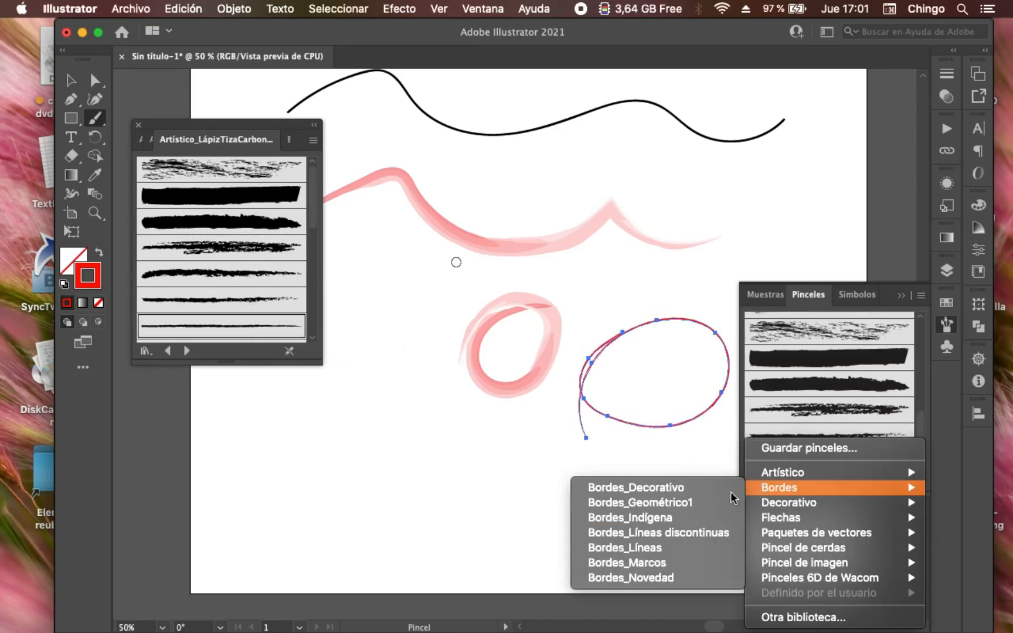
mouse_move(786, 472)
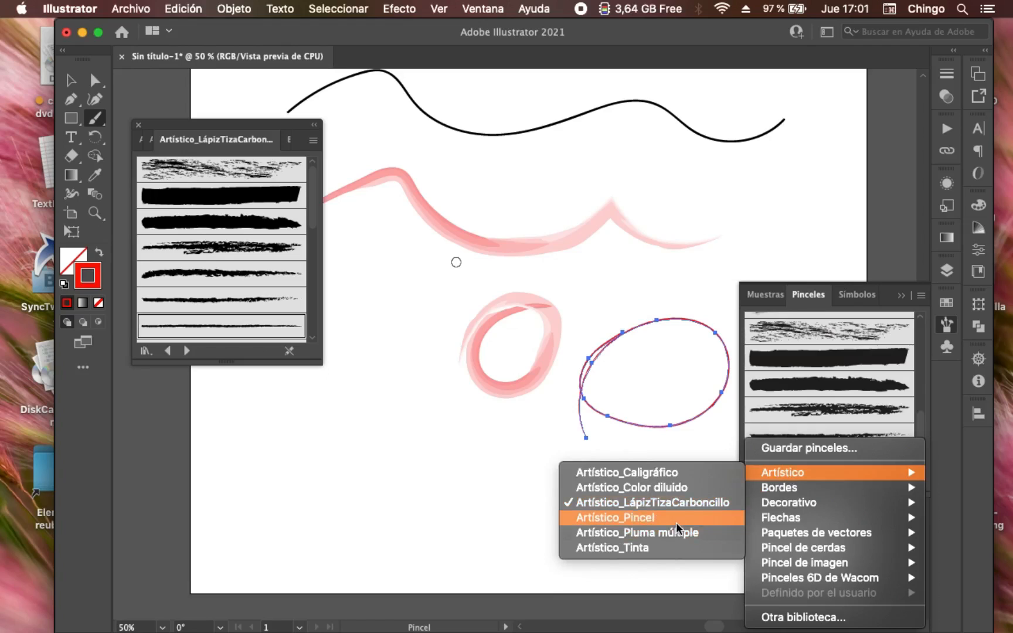
mouse_move(814, 483)
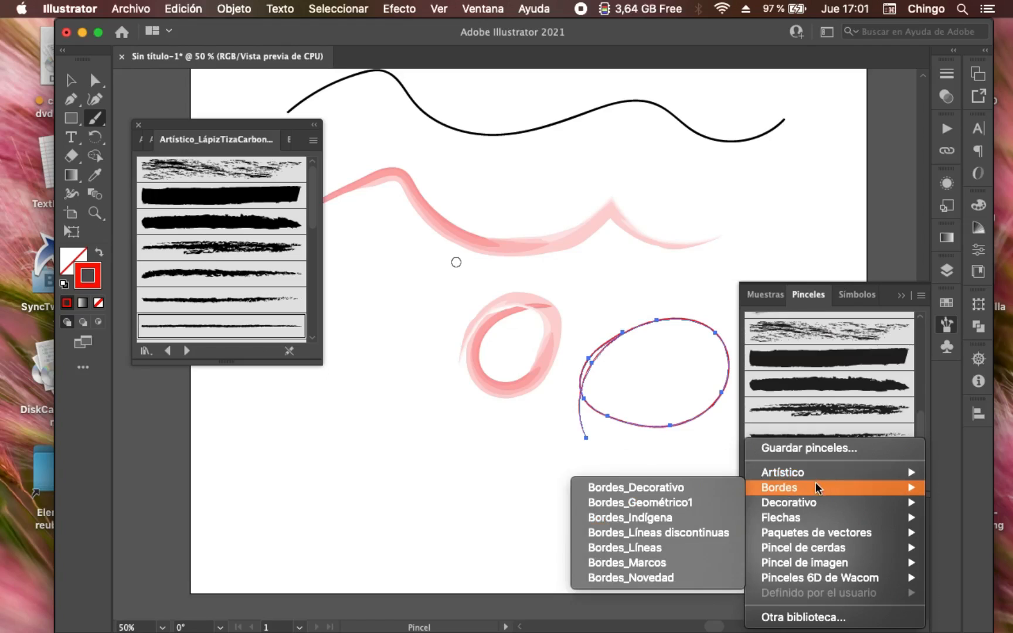
click(673, 489)
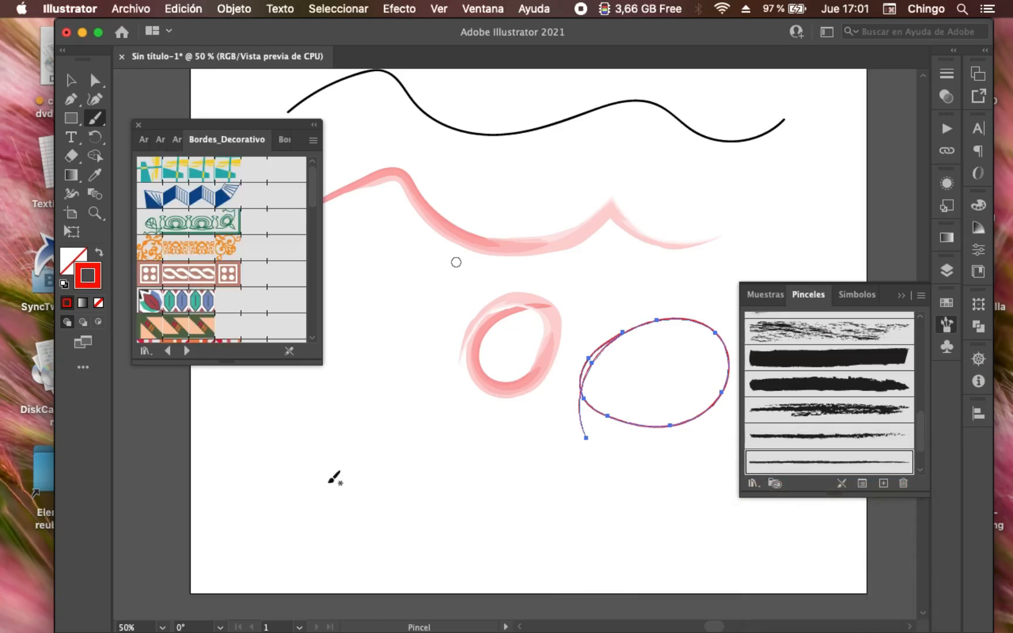
click(231, 224)
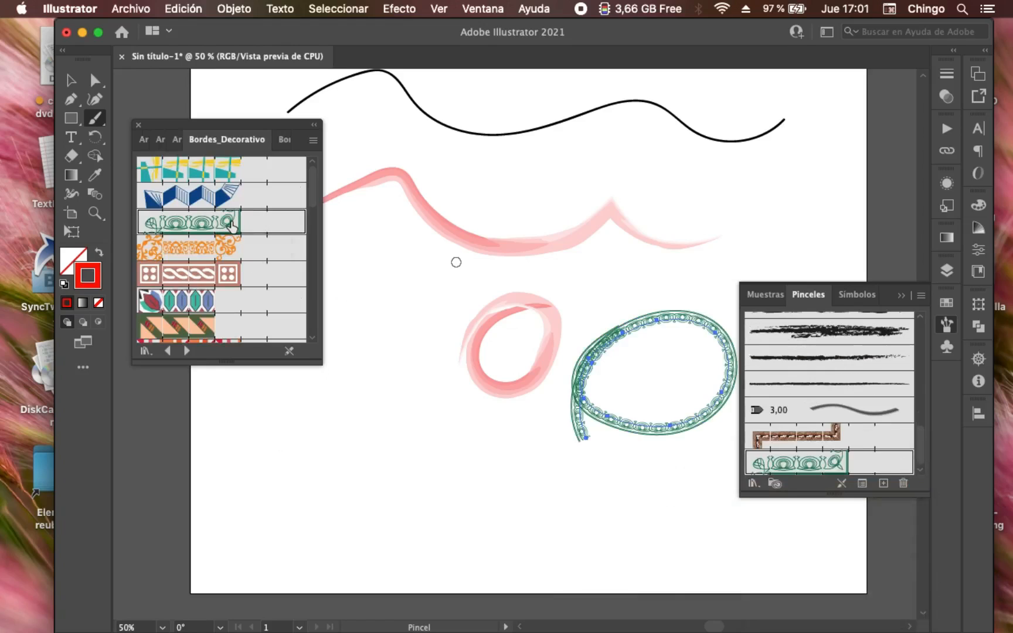
super+click(599, 463)
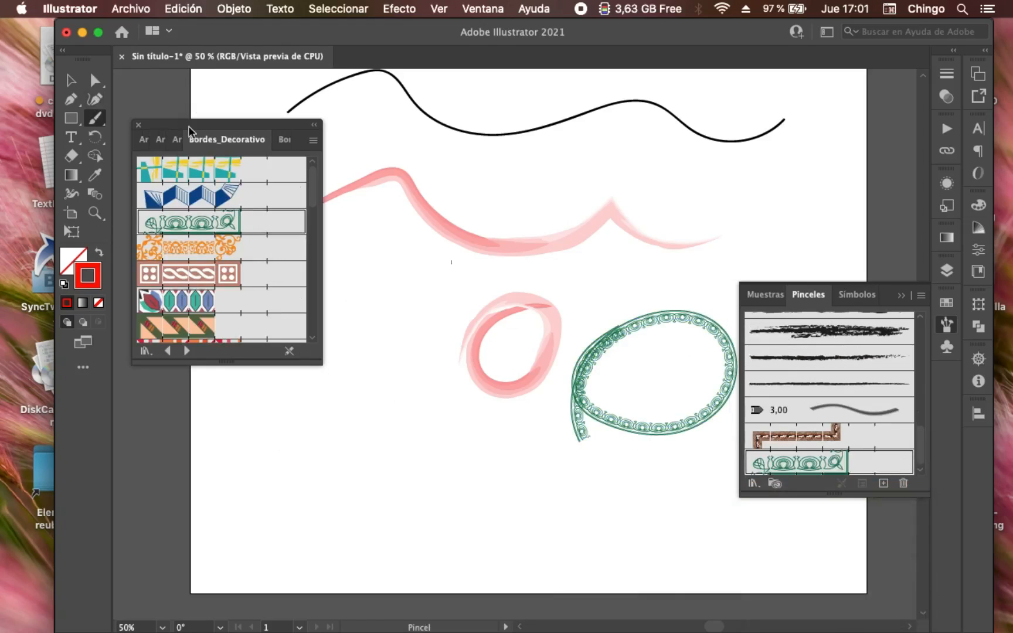
- Move the brush library window higher and draw a rectangle about 189 by 284 px beside the small loop
drag(179, 130, 181, 69)
key(m)
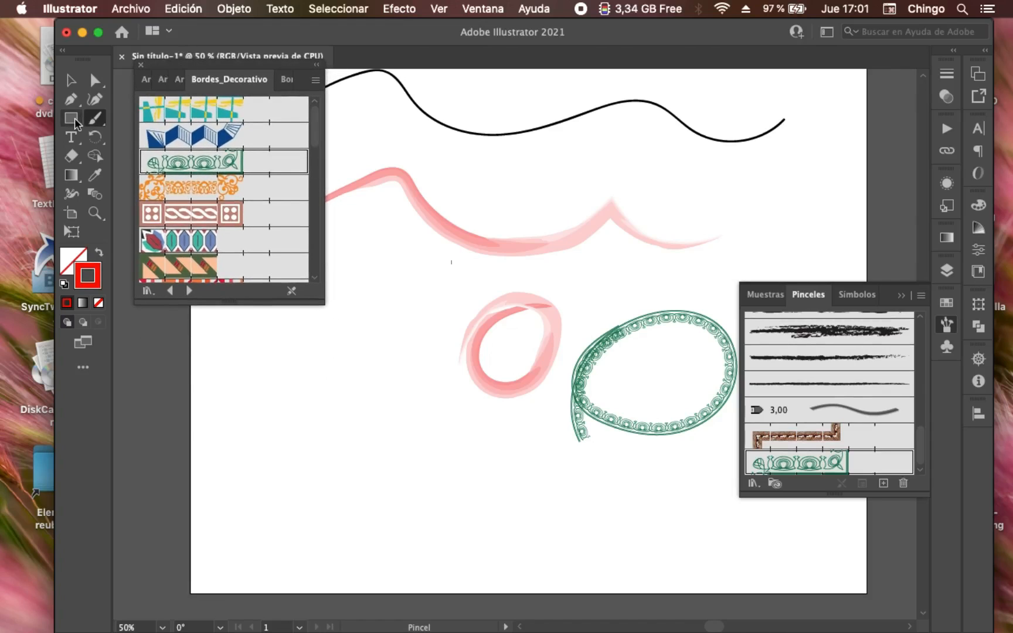
mouse_move(334, 319)
mouse_down()
mouse_move(368, 347)
mouse_move(453, 497)
mouse_up()
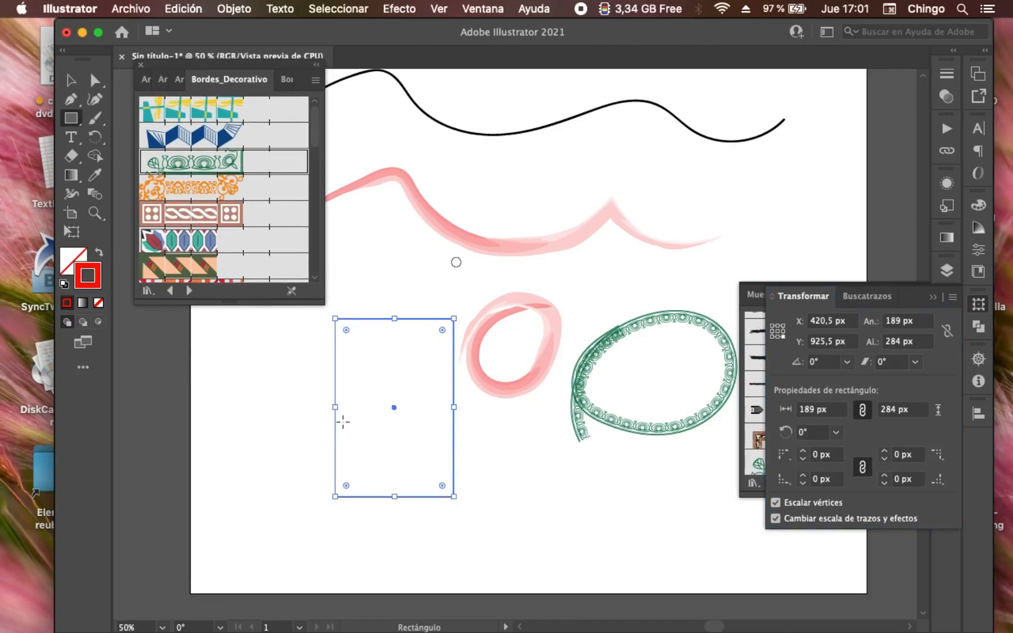
- Try the decorative border brushes on the rectangle one after another, ending on Diagonales
click(223, 187)
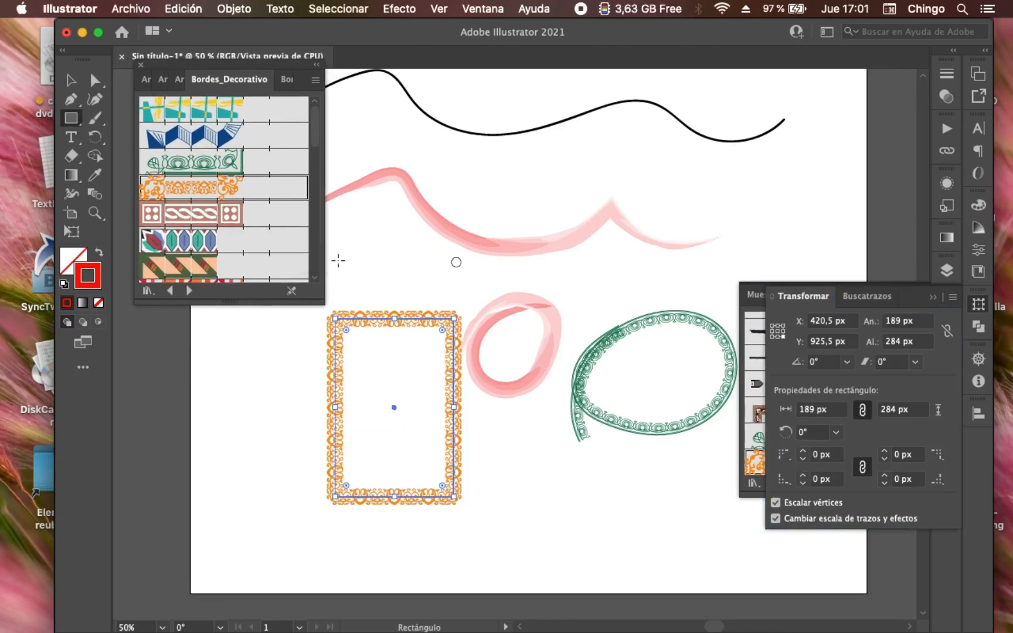
click(264, 212)
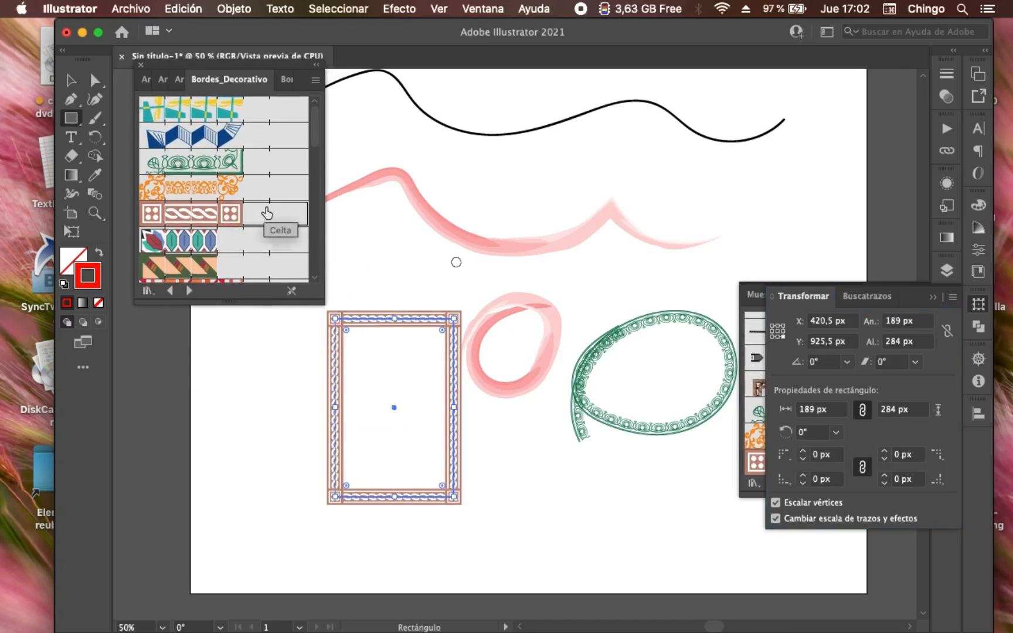
click(271, 164)
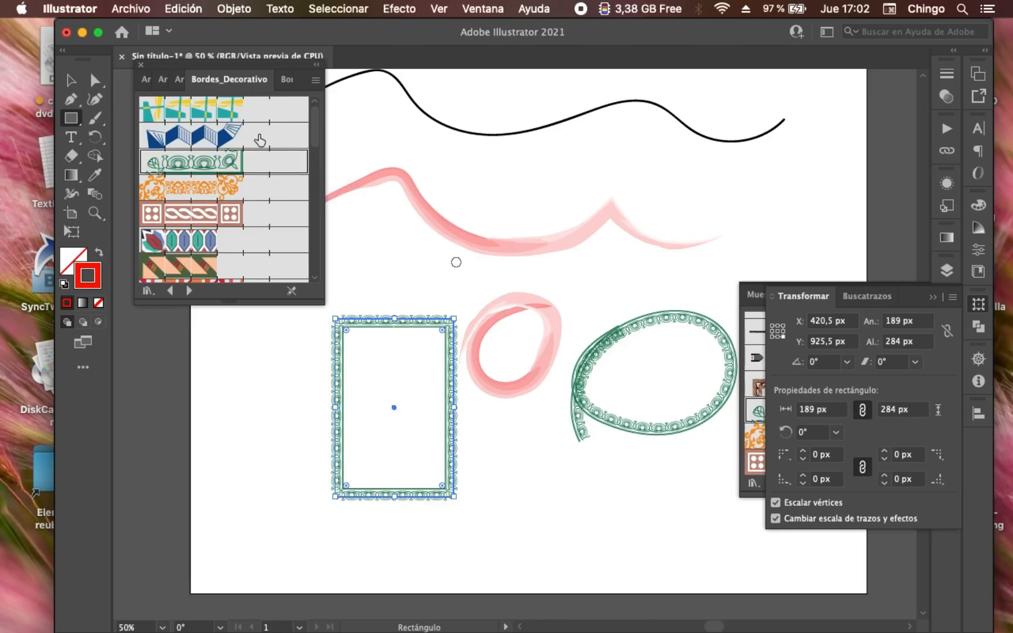
click(260, 139)
click(252, 109)
click(255, 238)
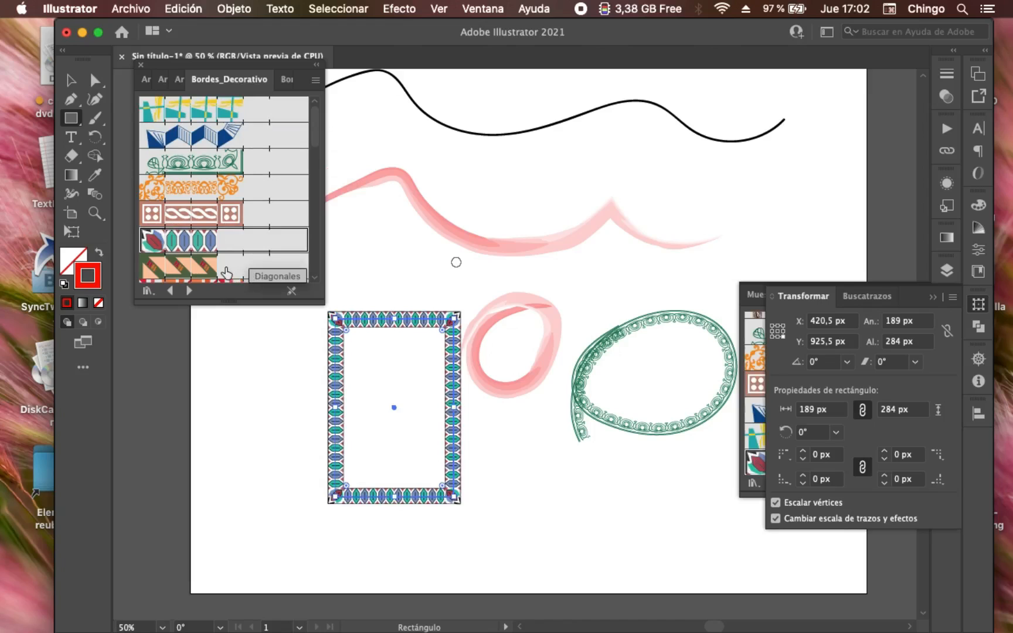
click(248, 273)
scroll(342, 362, down, 2)
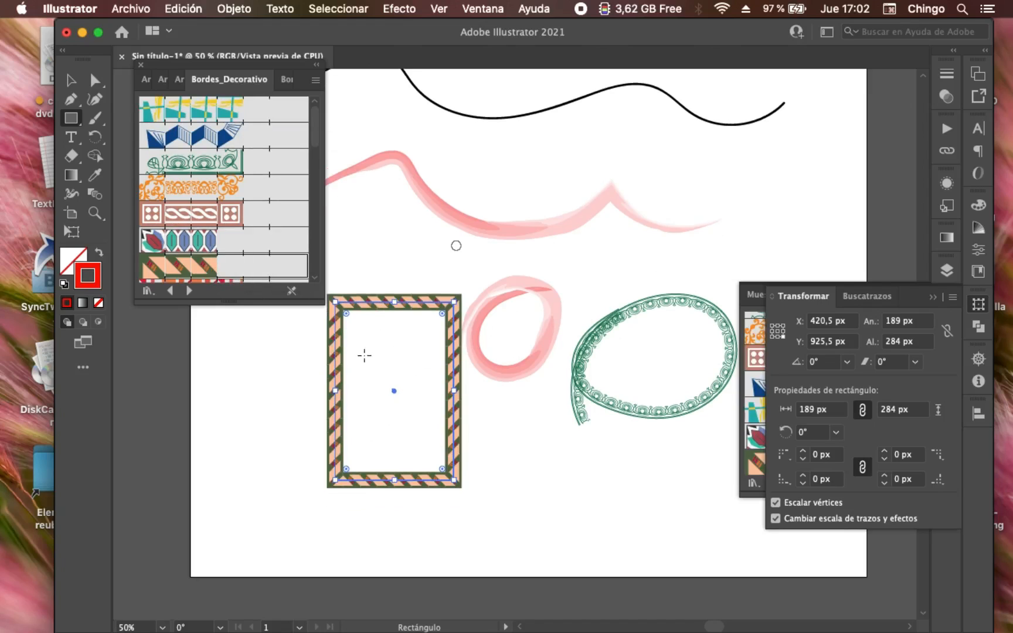
- Increase the bordered rectangle's stroke weight to 3 pt
click(946, 74)
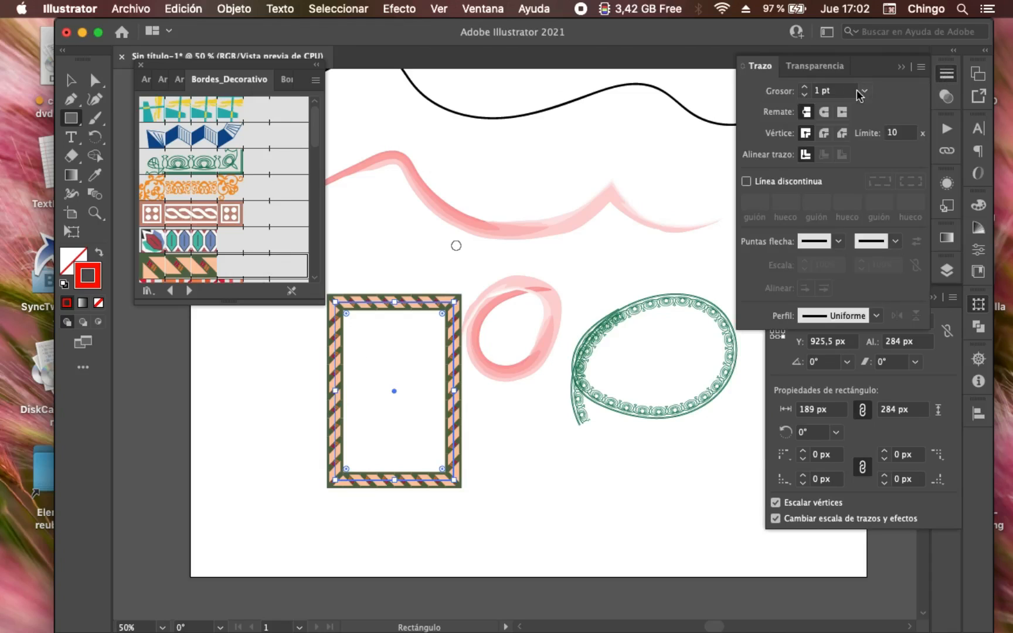
click(804, 87)
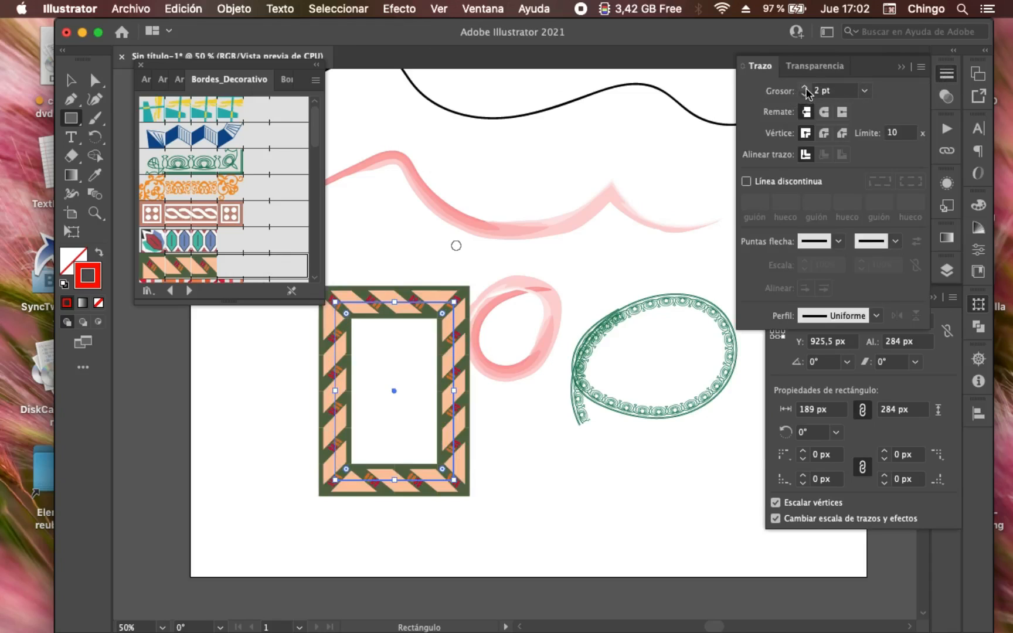
click(805, 87)
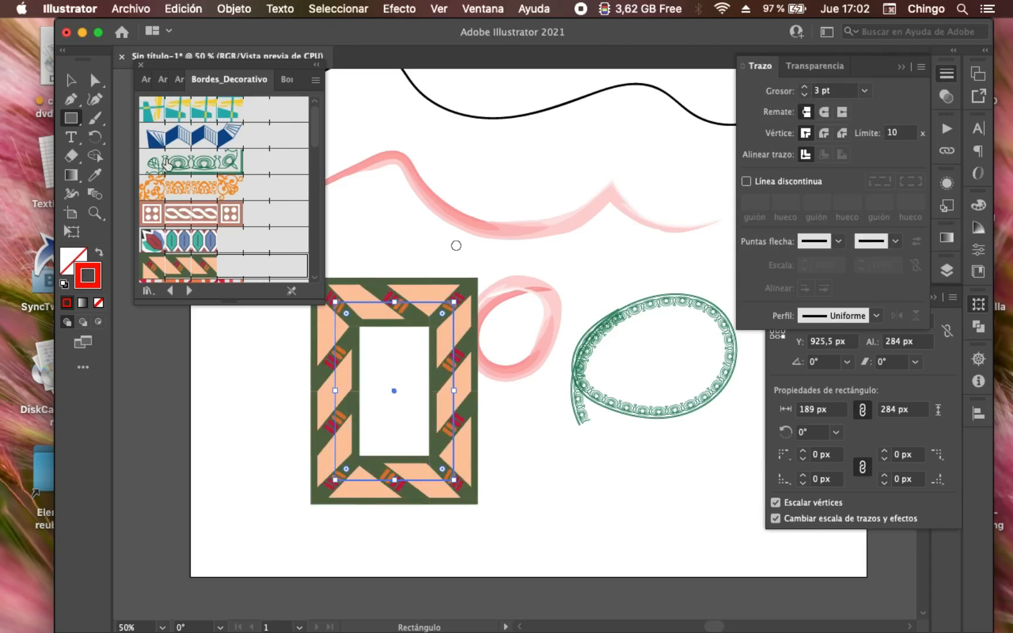
- Load the floral brush set library (Conjunto de pinceles flor...) and remove the bordered rectangle
click(148, 290)
mouse_move(179, 322)
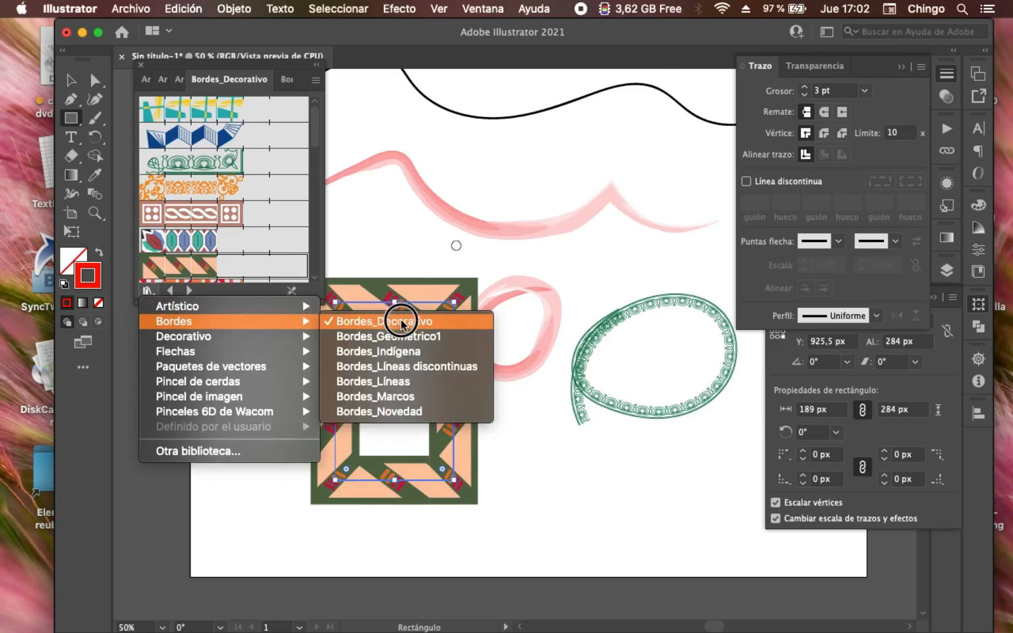
click(409, 396)
- Apply the petal-shaped floral brush to the larger loop, and try floral brushes on the wavy path, ending on the third long scroll brush
drag(564, 268, 681, 362)
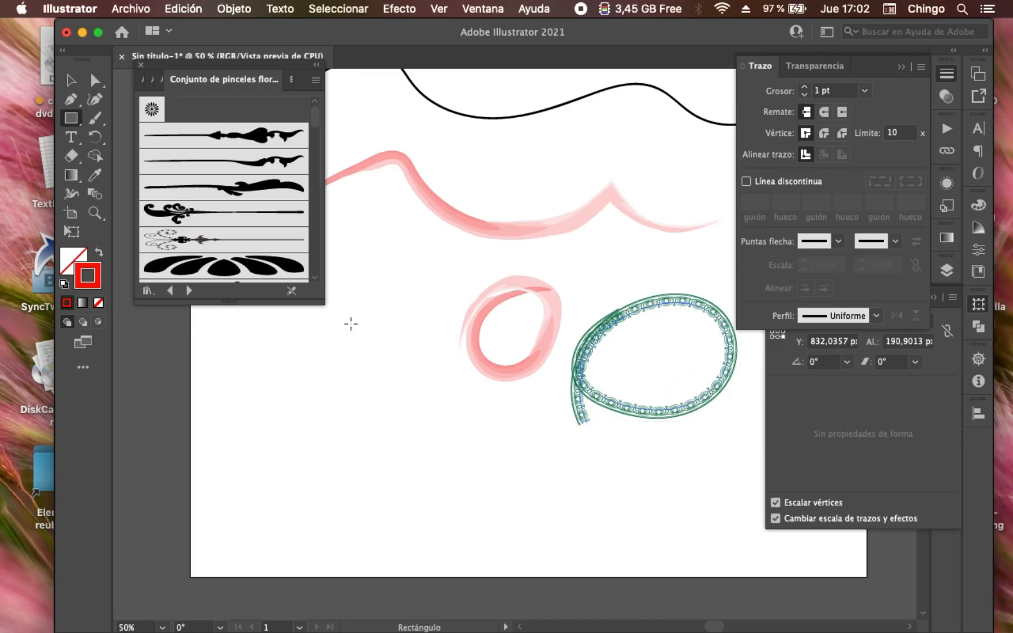
click(223, 267)
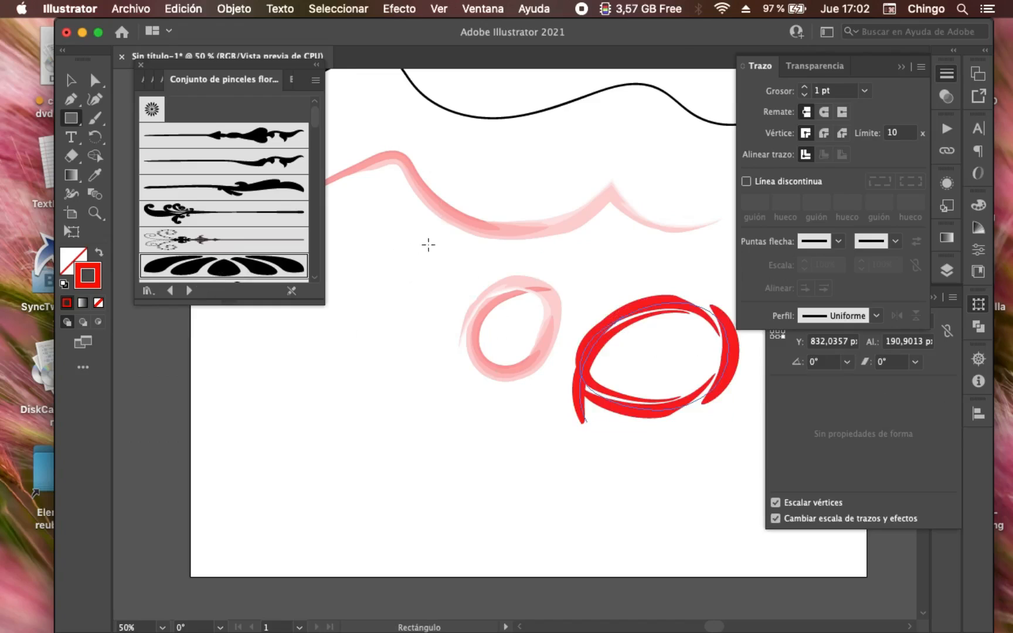
drag(364, 256, 545, 186)
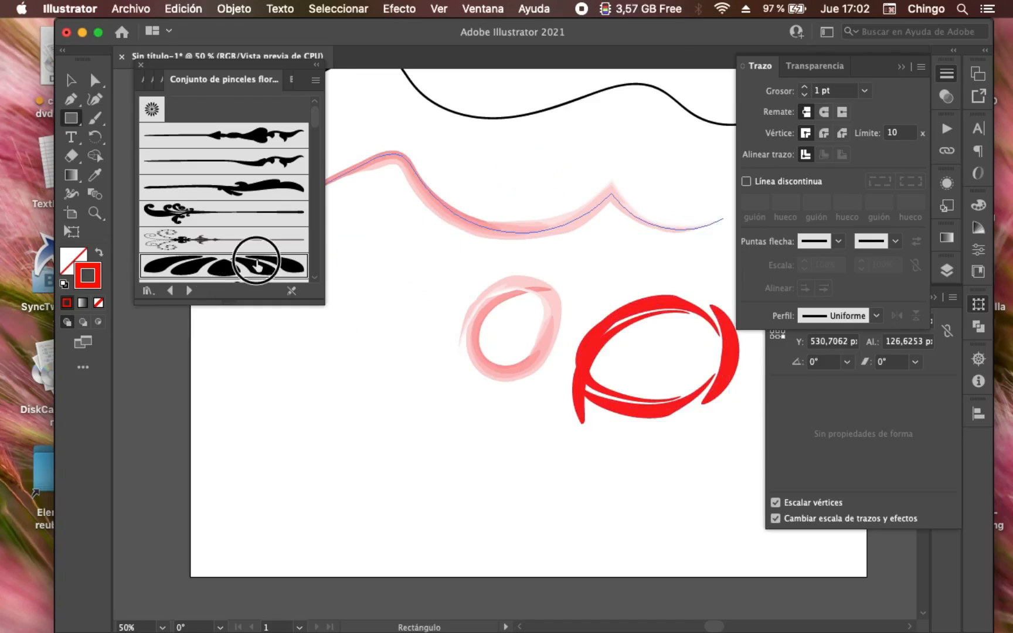
click(258, 265)
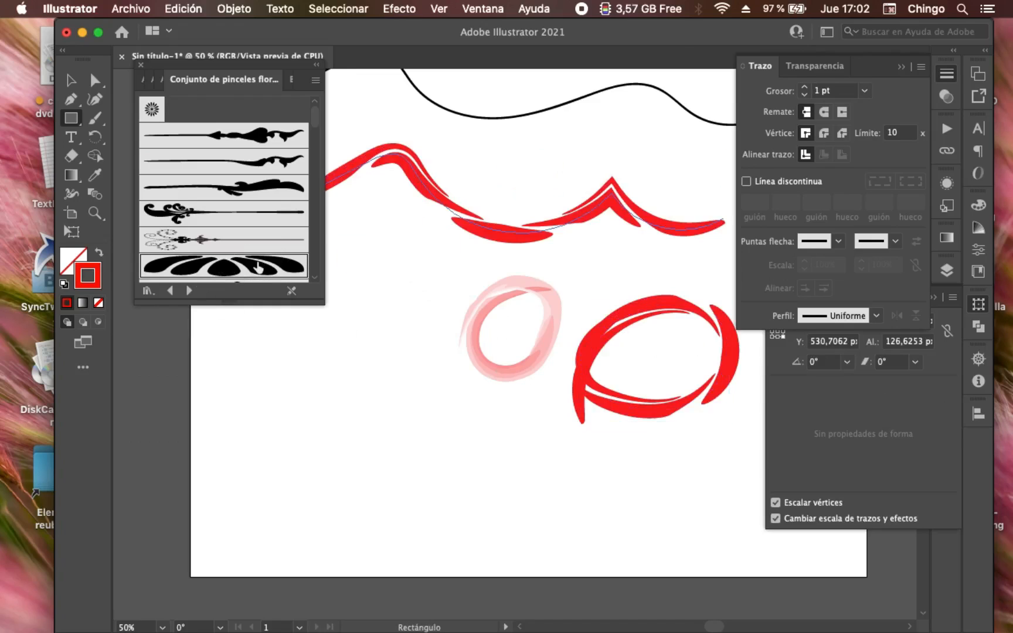
click(251, 199)
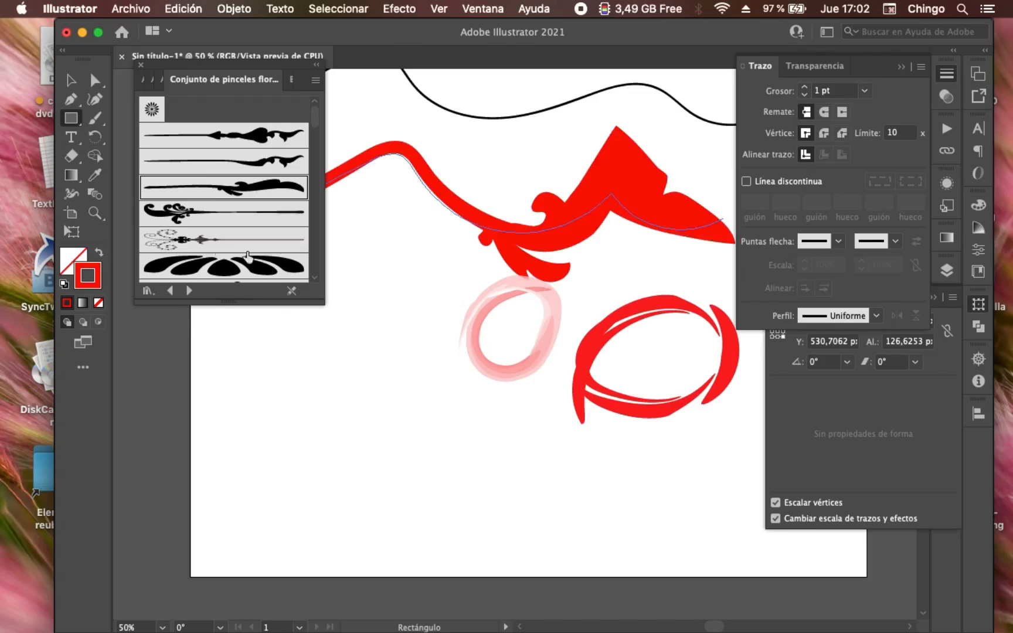
- Draw a straight horizontal line near the artboard's lower edge with the Pen tool
click(71, 99)
click(282, 490)
click(535, 489)
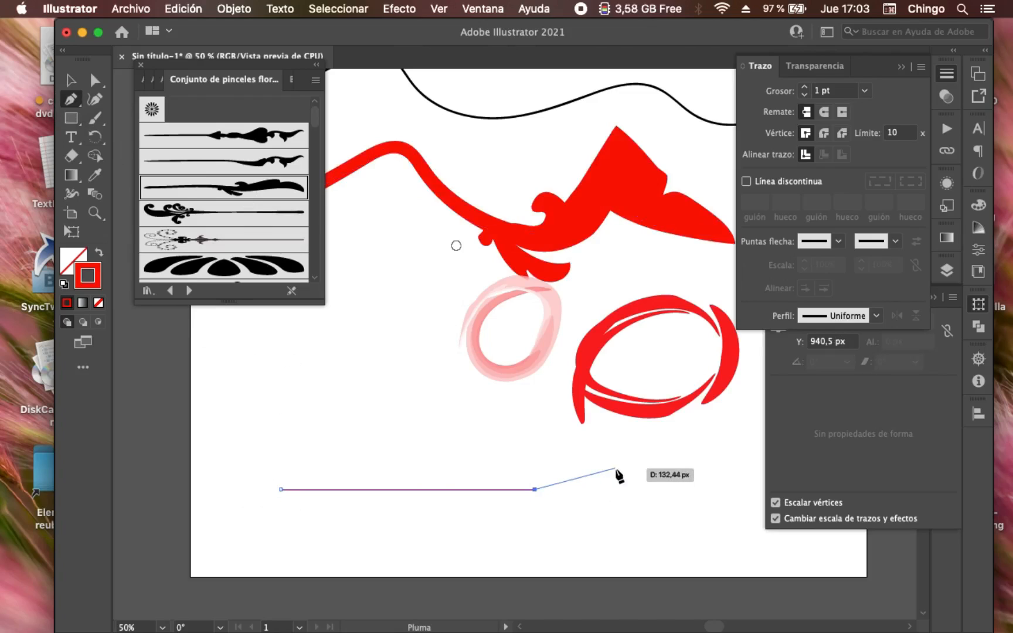
key(Escape)
- Try various floral brushes from the set on the straight line, ending on the long brush with leaf scallops along its underside
click(244, 194)
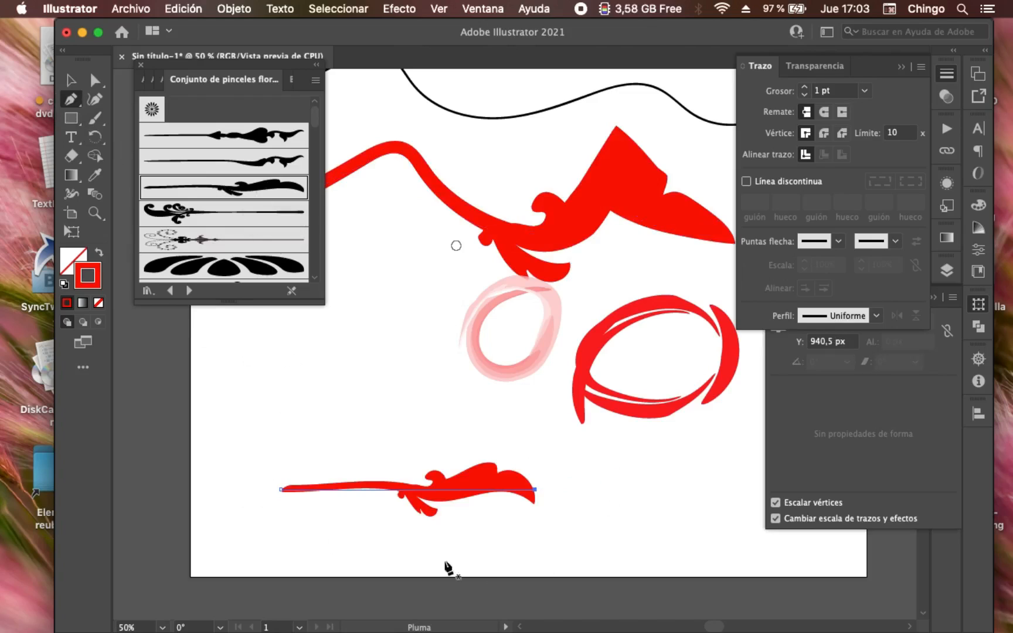
click(233, 159)
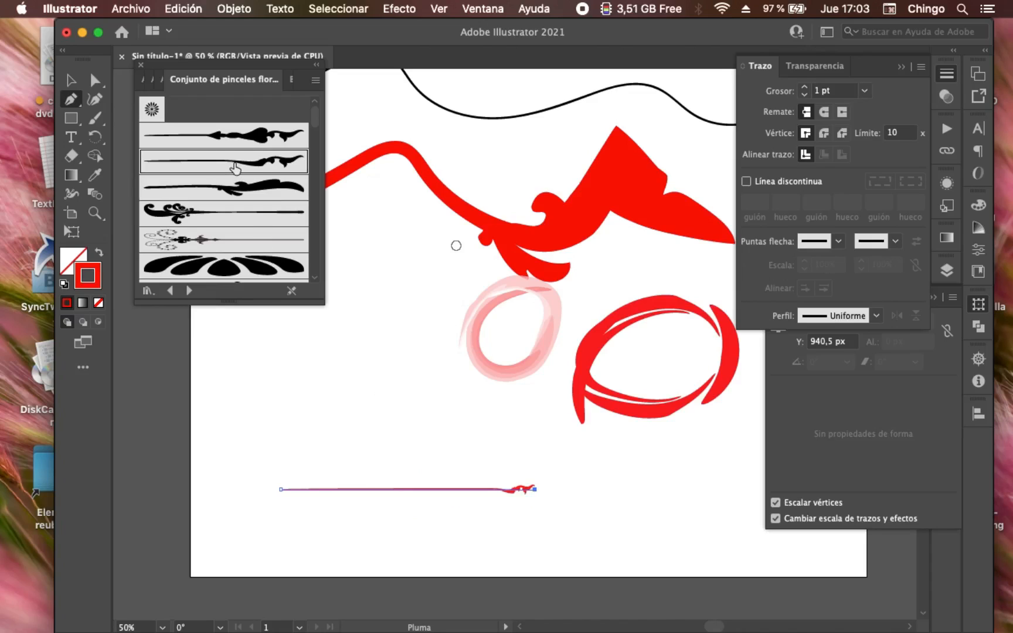
click(245, 139)
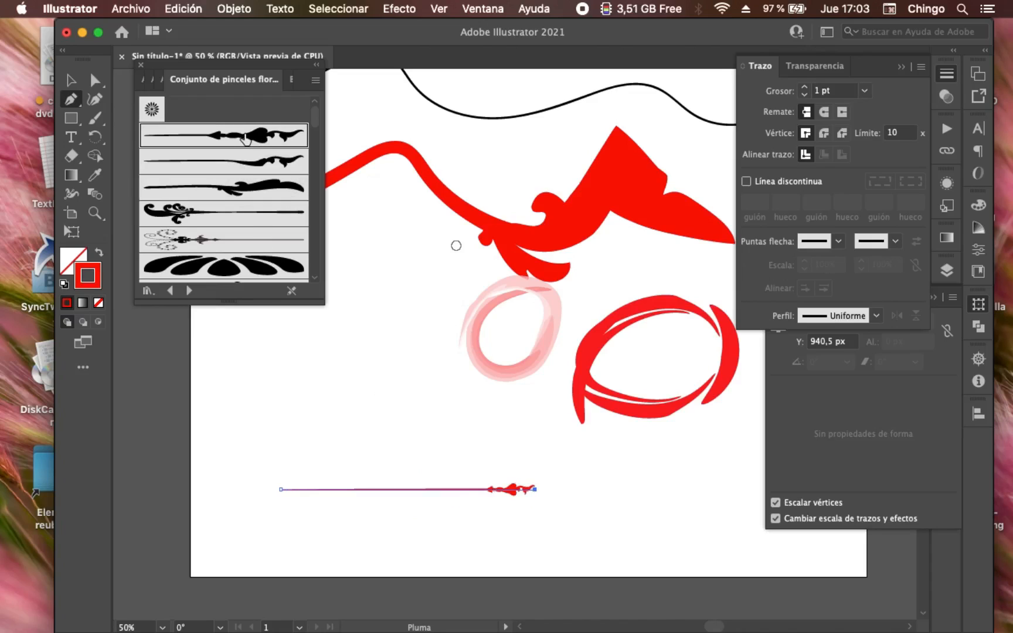
click(249, 218)
click(249, 245)
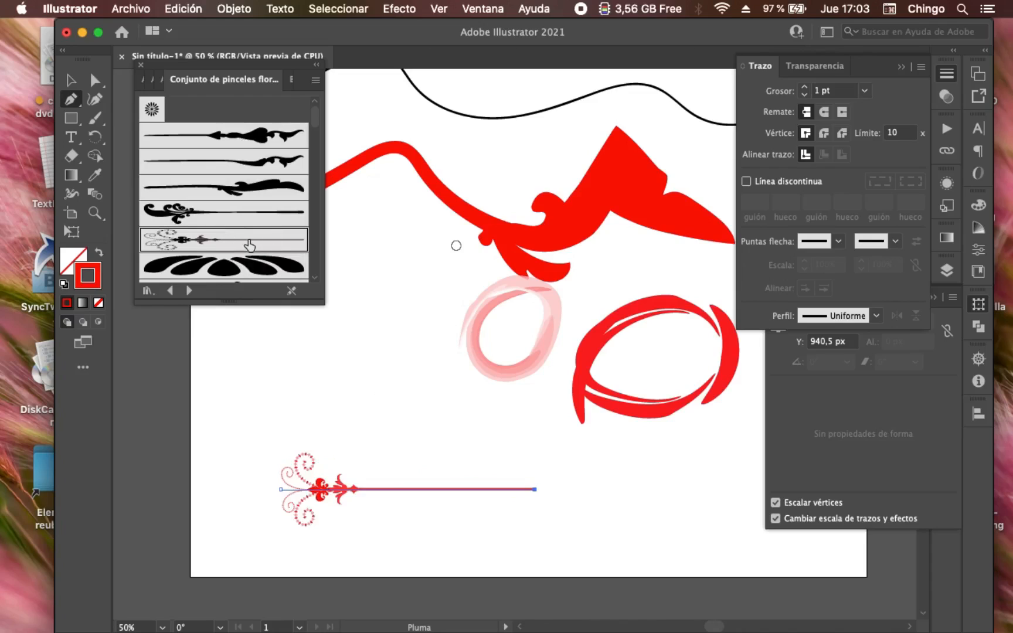
click(254, 271)
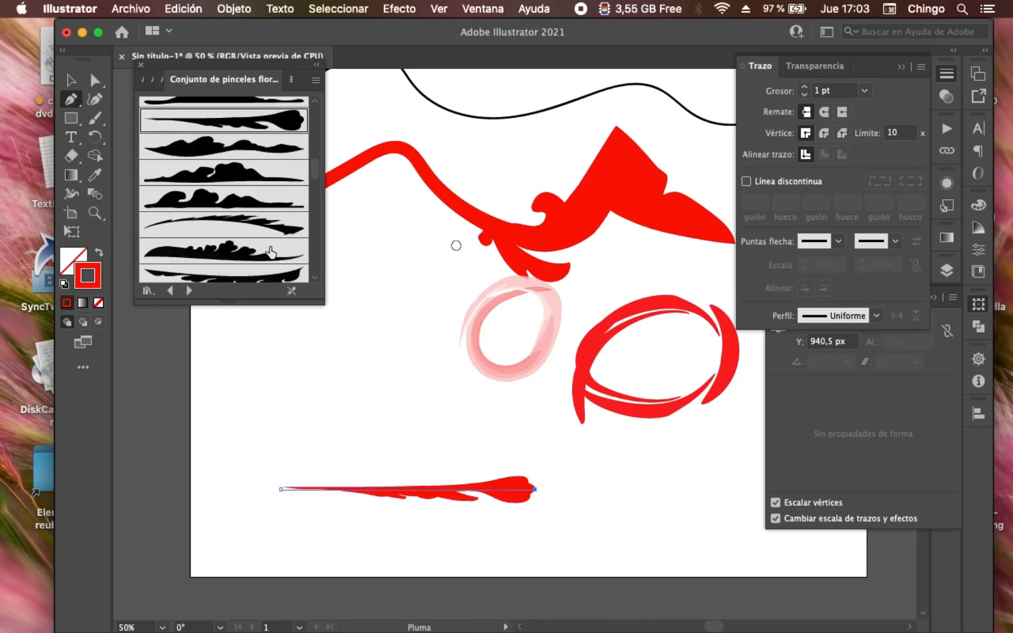
click(264, 260)
scroll(258, 270, down, 1)
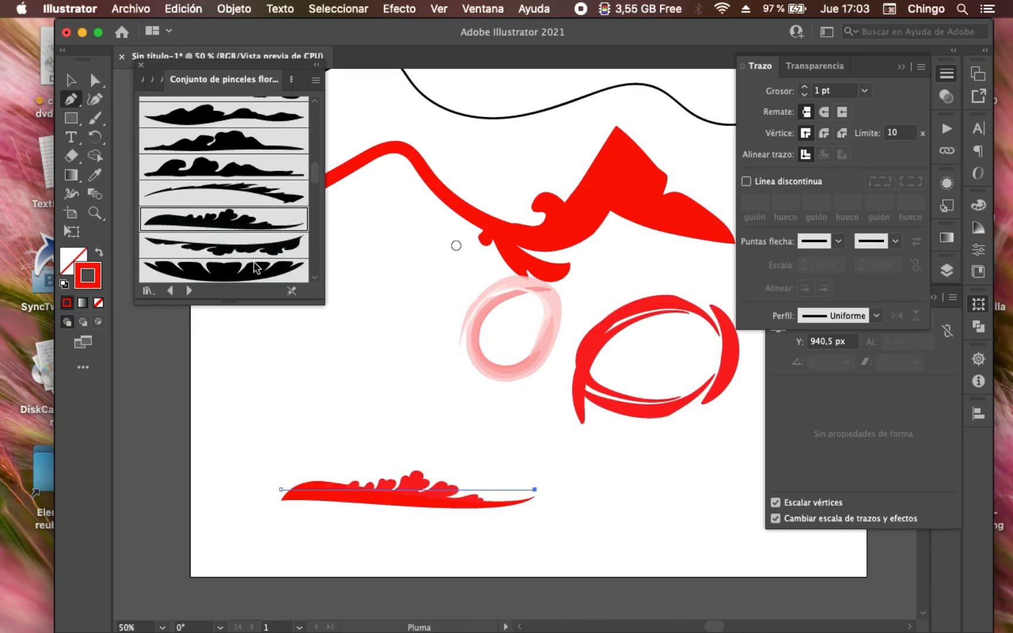
click(255, 270)
click(255, 245)
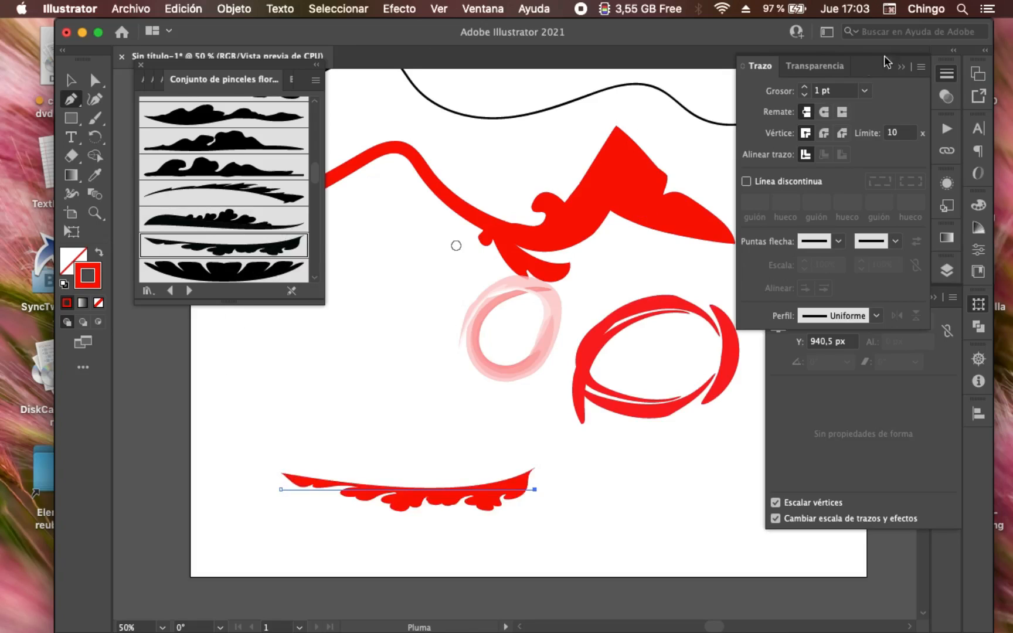
- Collapse the stroke and transform settings, close the brush library window and deselect the straight line
click(901, 67)
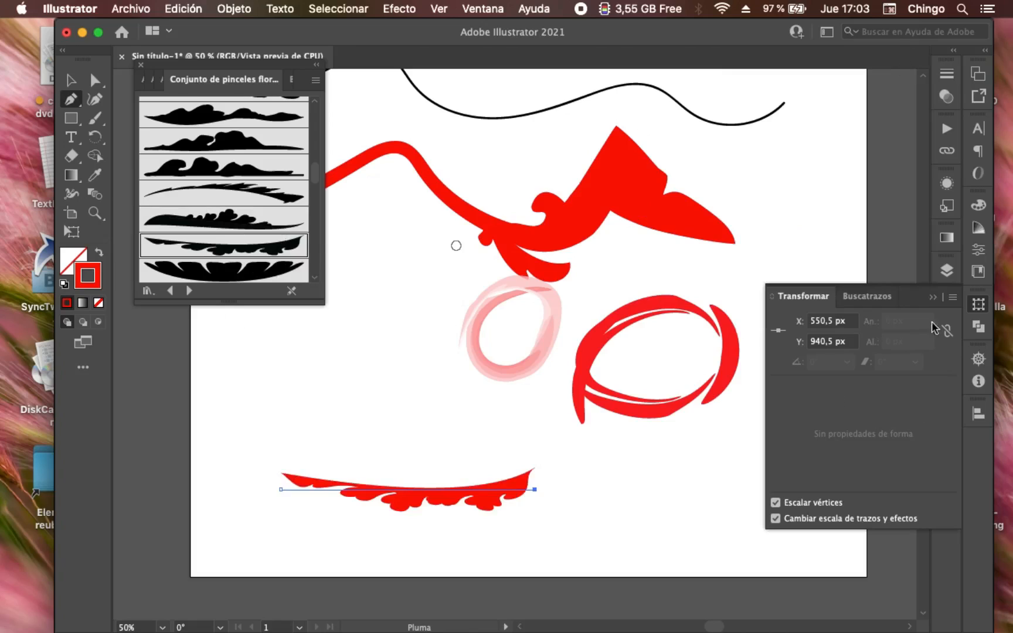
click(931, 296)
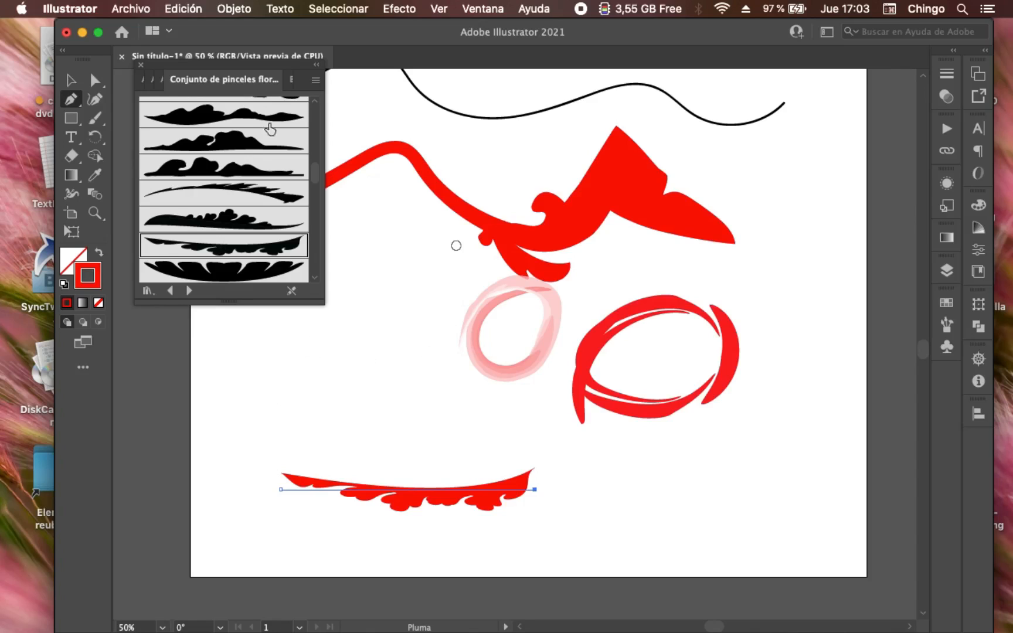
click(141, 65)
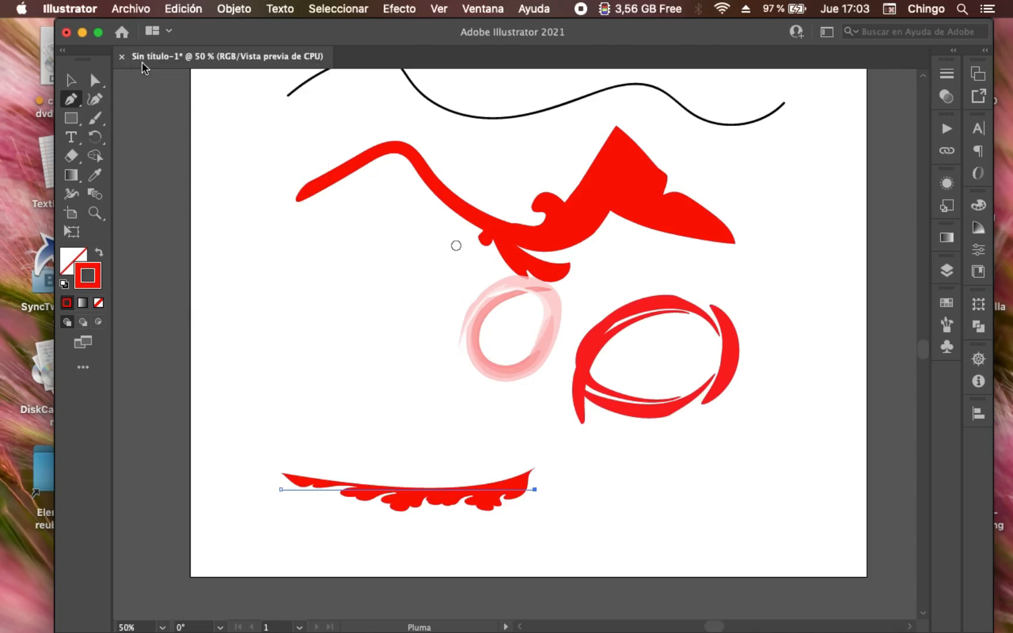
super+click(477, 430)
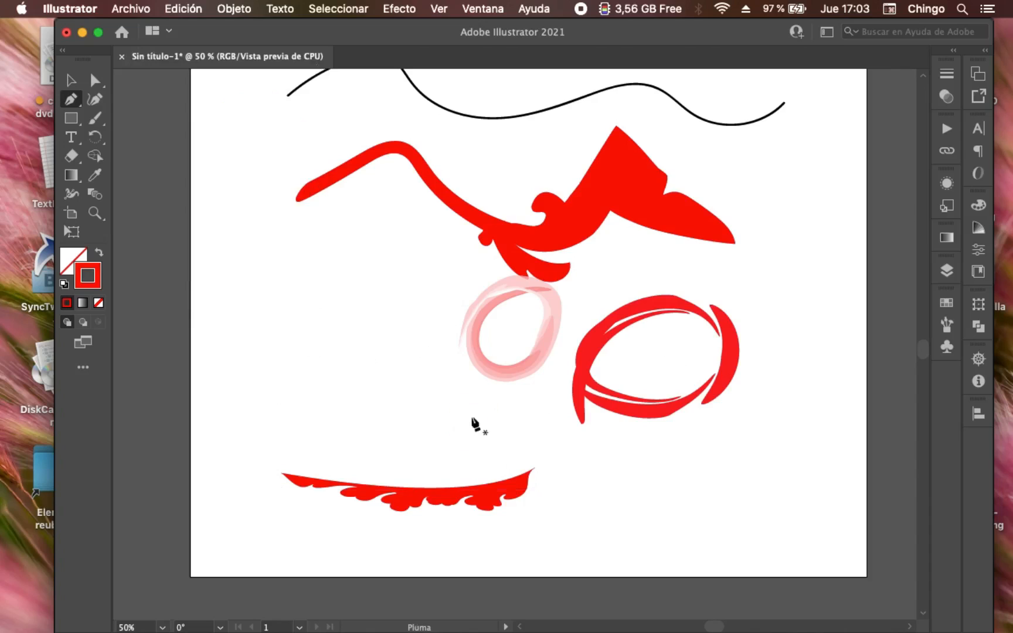
- Bring the empty Mesa de trabajo 2 artboard into view with the Selection tool active
scroll(468, 439, up, 3)
scroll(469, 439, left, 2)
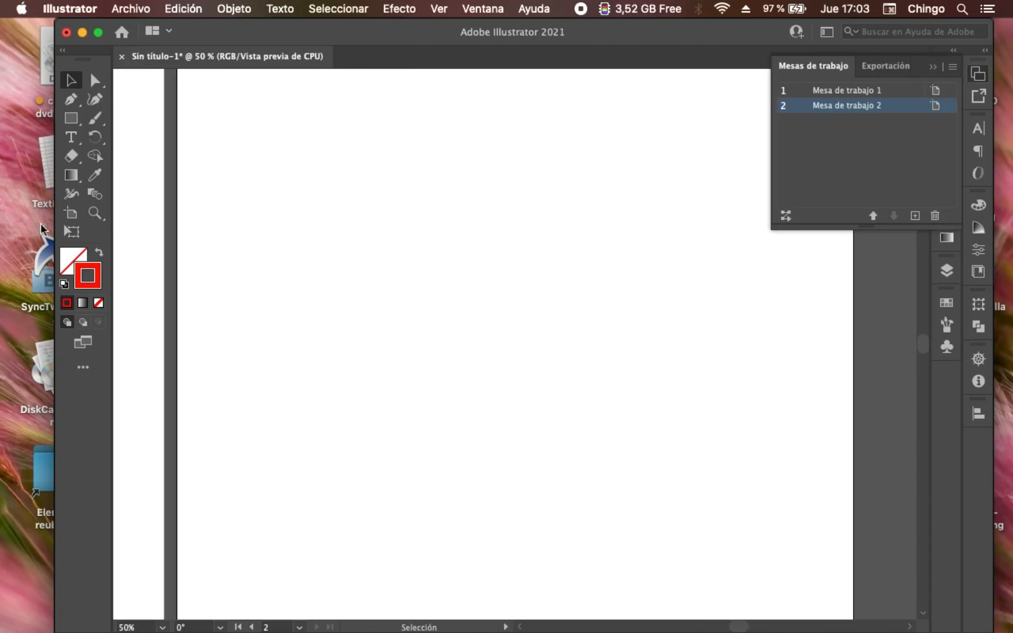
- Draw a flat horizontal ellipse about 207 x 32 px near the artboard's upper edge, with black fill and no stroke
click(73, 120)
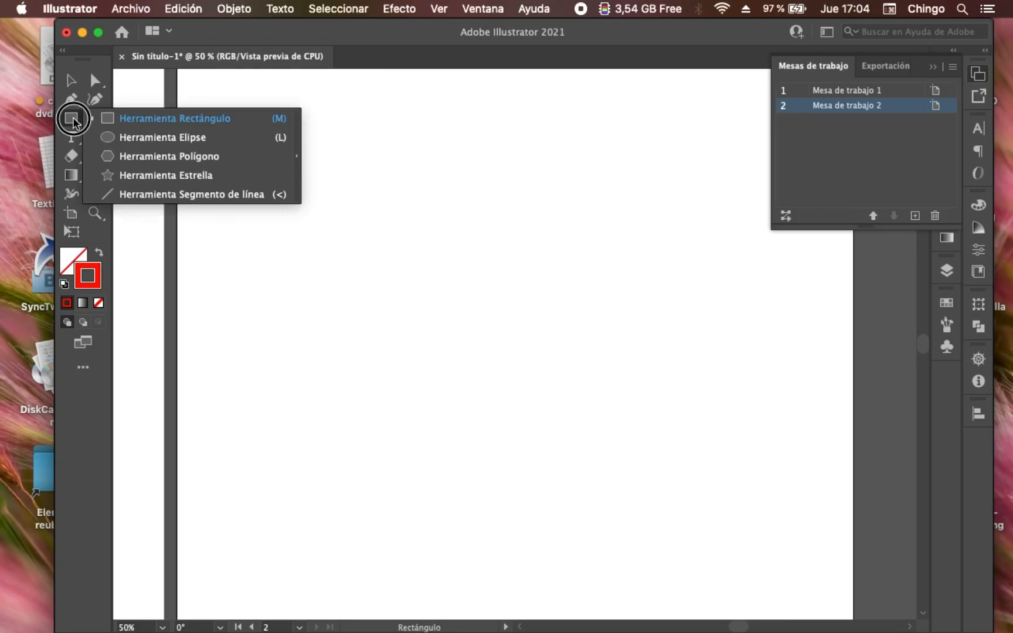
click(120, 138)
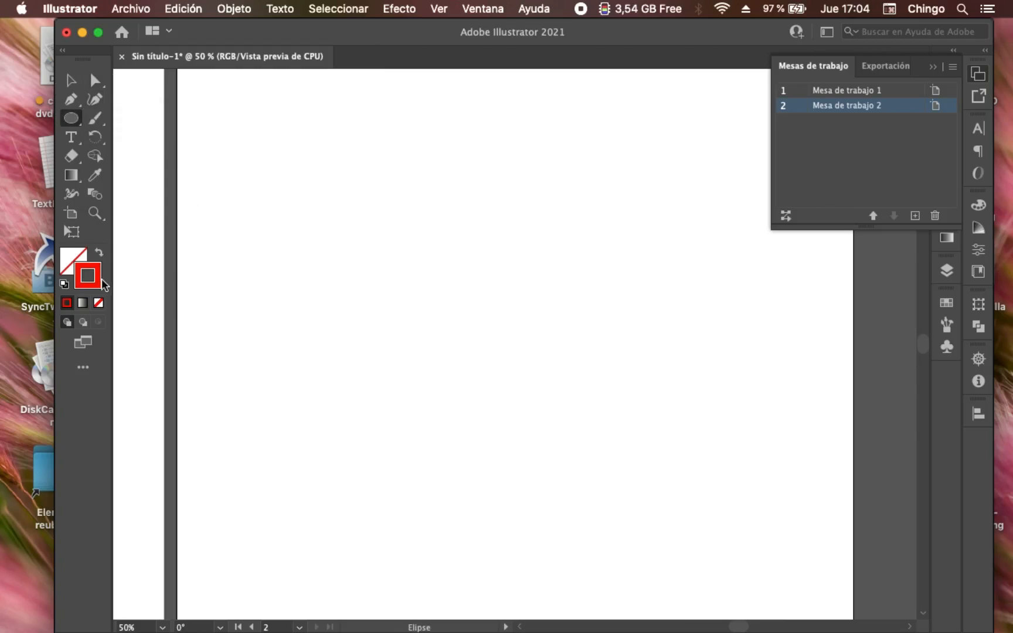
key(d)
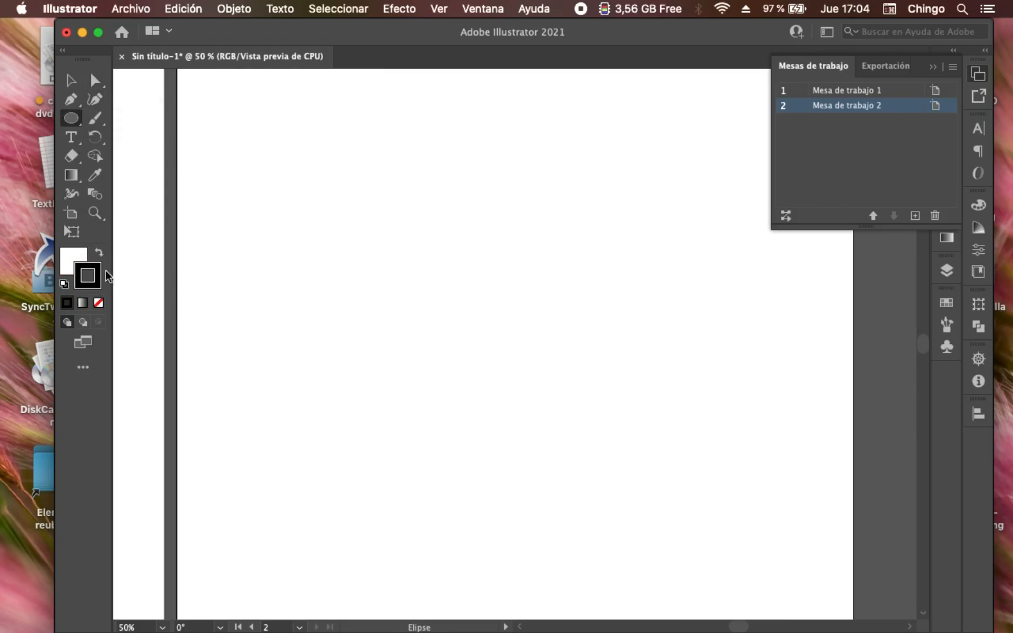
key(shift+x)
click(99, 303)
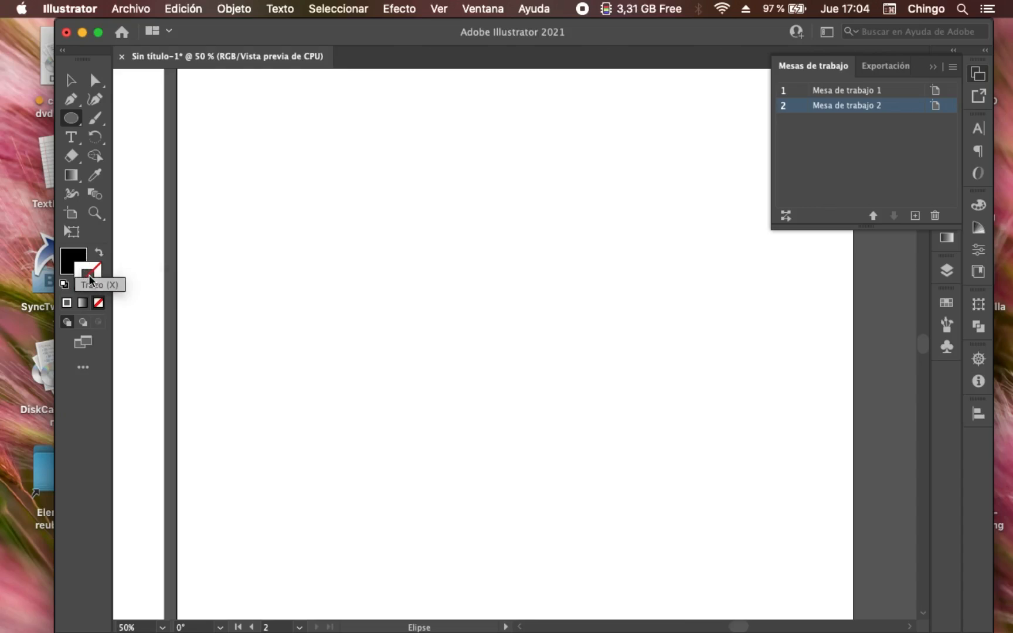
click(89, 278)
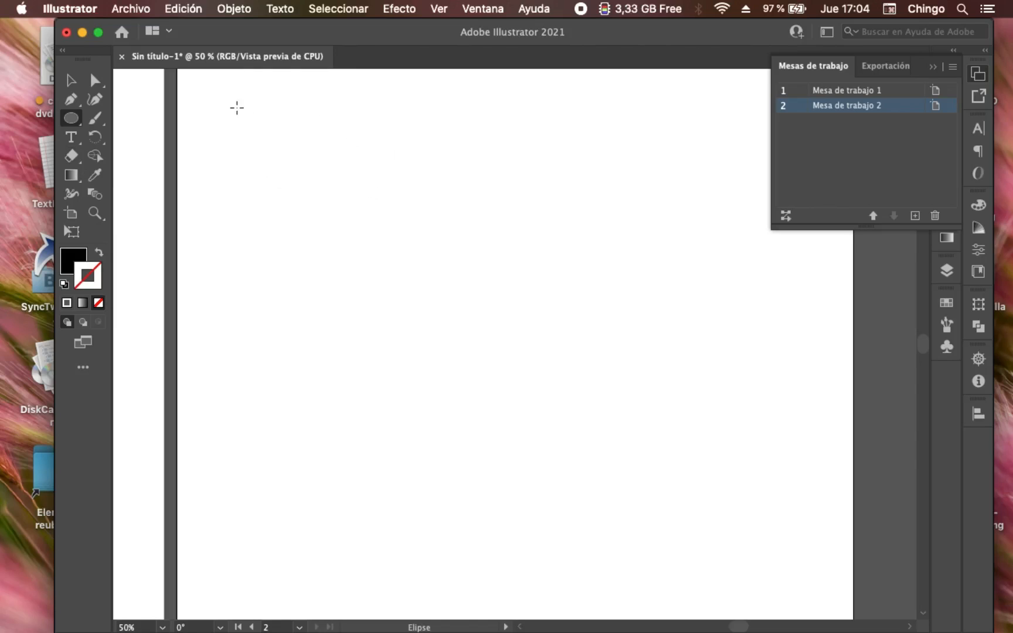
drag(258, 101, 387, 145)
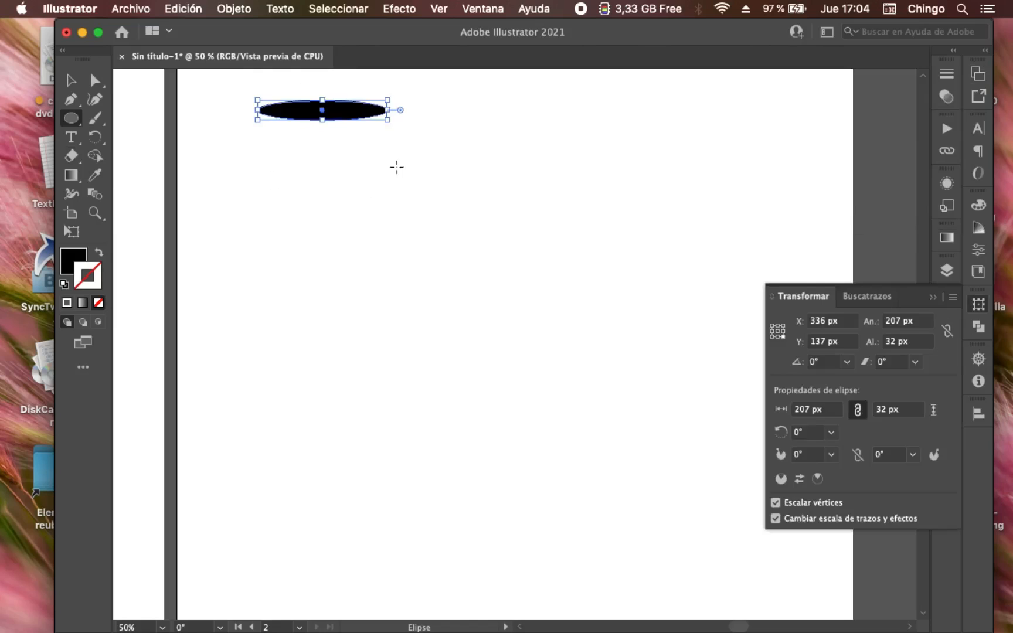
- Convert the ellipse's two end anchors into sharp corner points with the Anchor Point tool
click(73, 101)
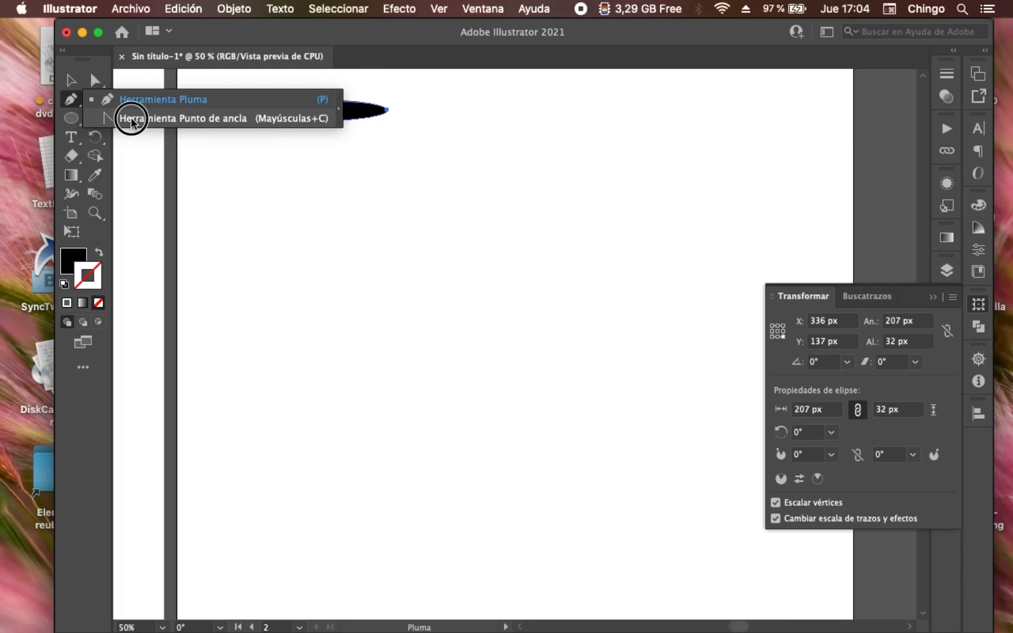
click(132, 120)
key(z)
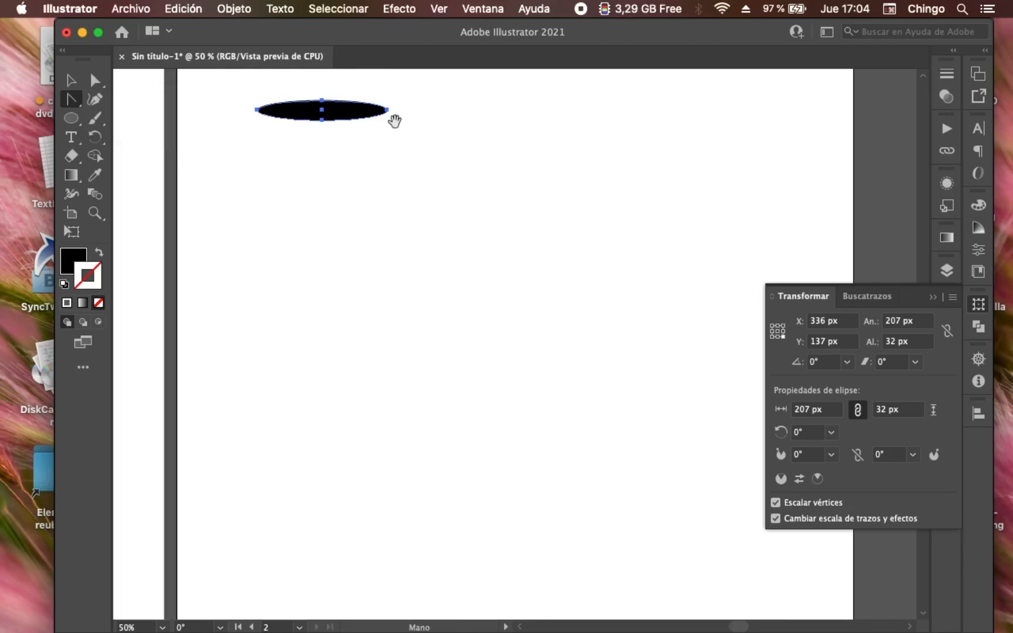
click(394, 118)
click(466, 275)
click(571, 415)
scroll(542, 242, down, 3)
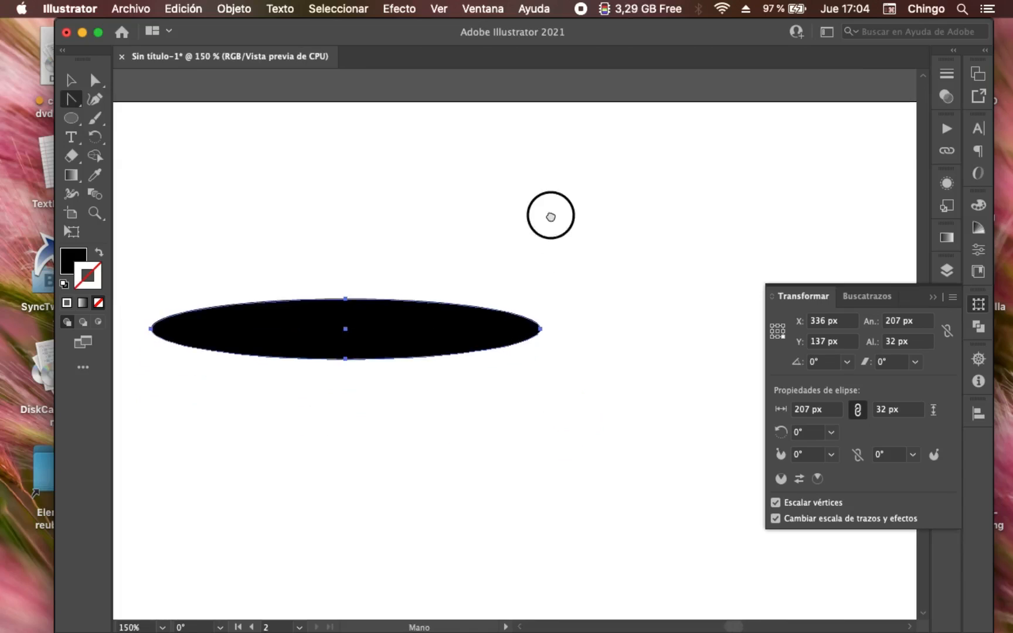
click(556, 266)
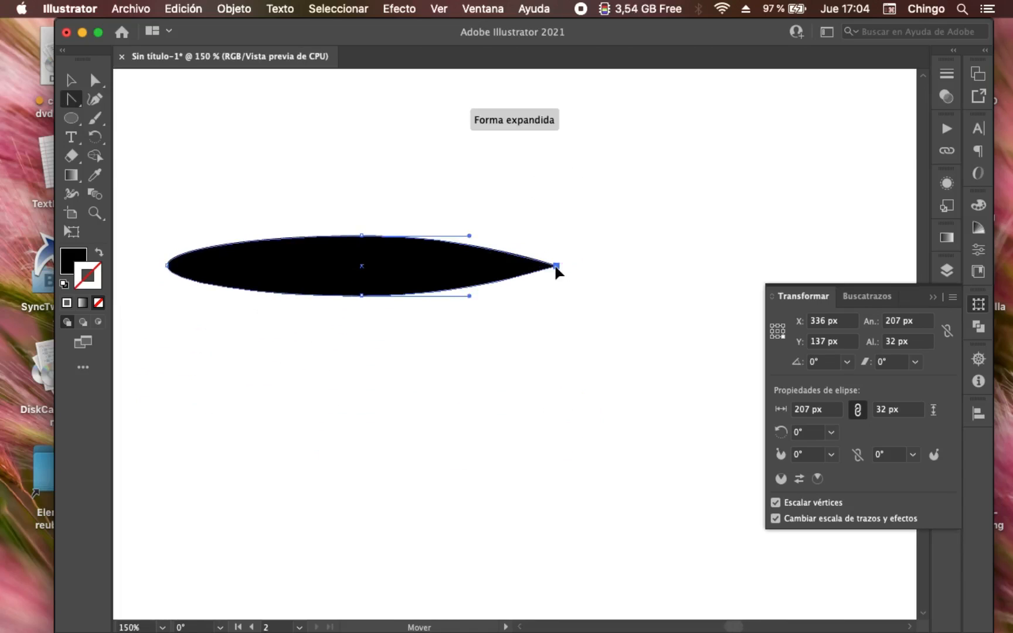
click(167, 265)
key(v)
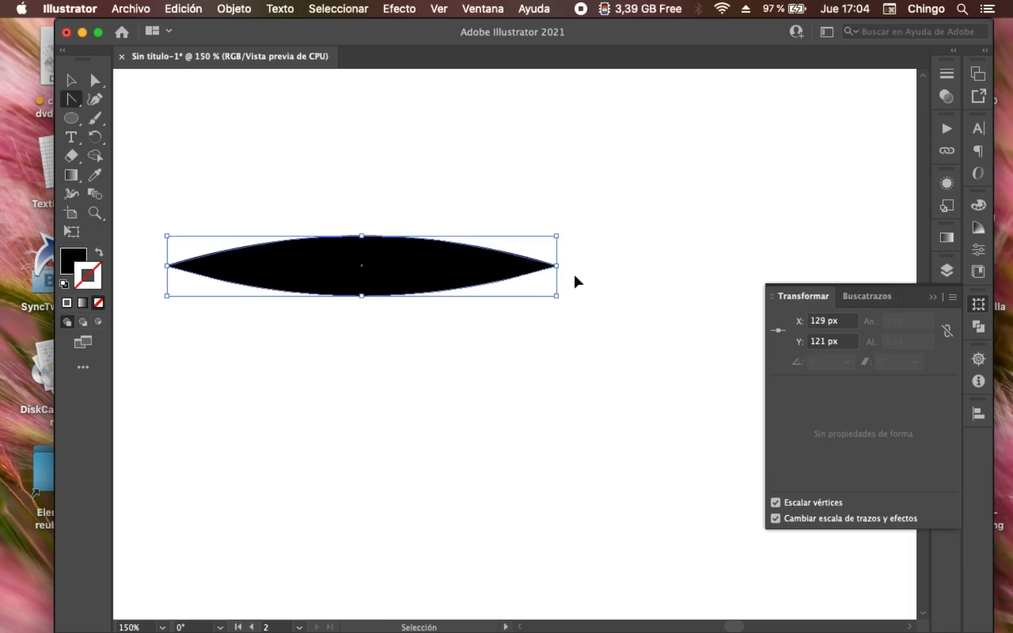
- Collapse the transform settings and move the pointed black shape closer to the artboard's upper-left corner
super+click(343, 157)
alt+super+click(390, 183)
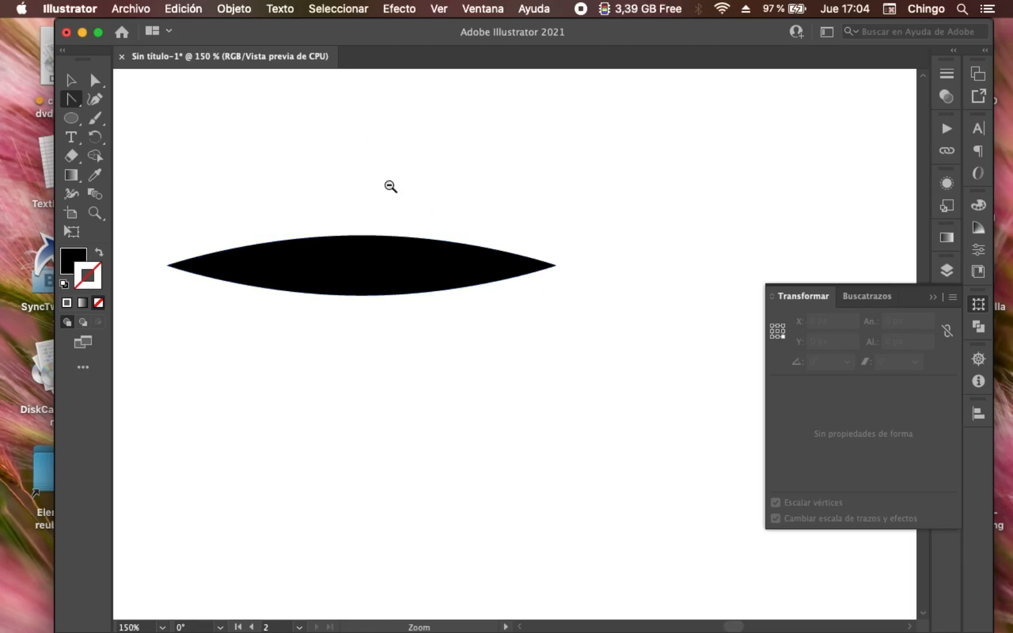
drag(610, 255, 502, 123)
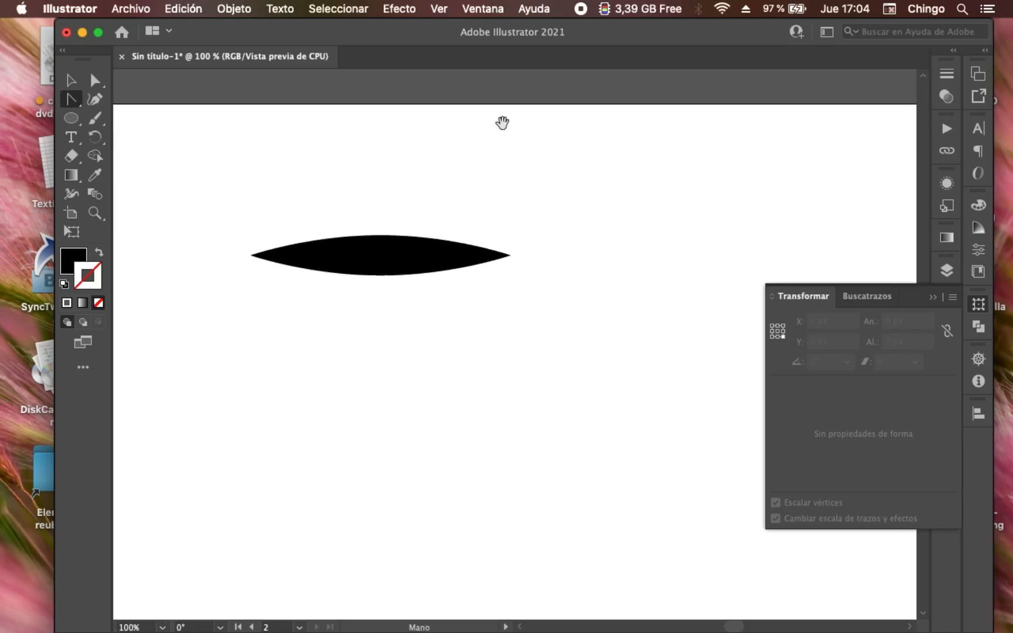
click(932, 297)
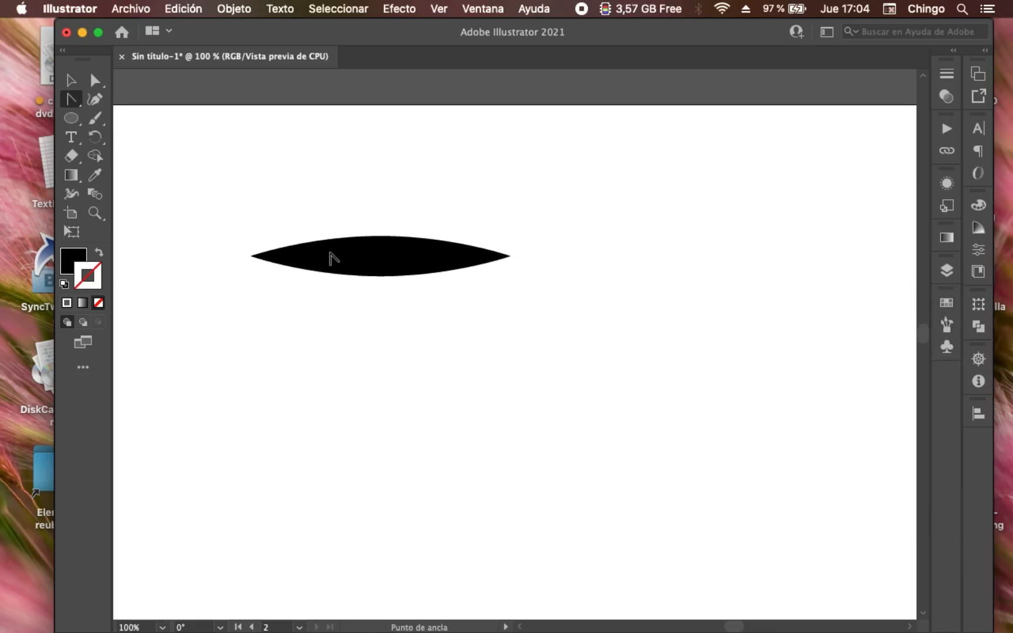
click(71, 79)
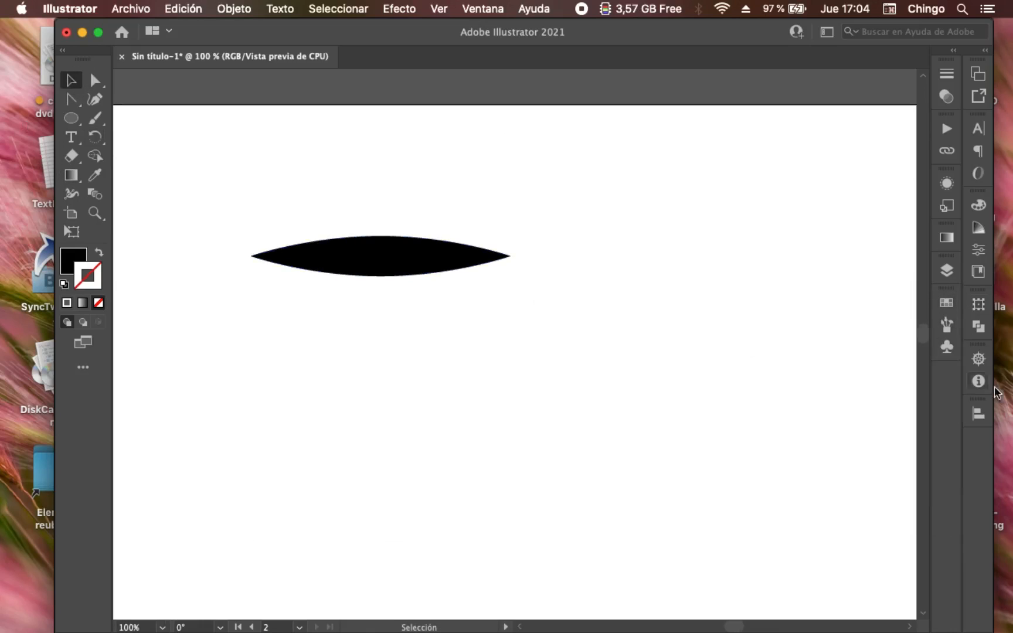
drag(423, 270, 360, 179)
- Look through the document's brushes and color swatches with the pointed shape selected
click(947, 326)
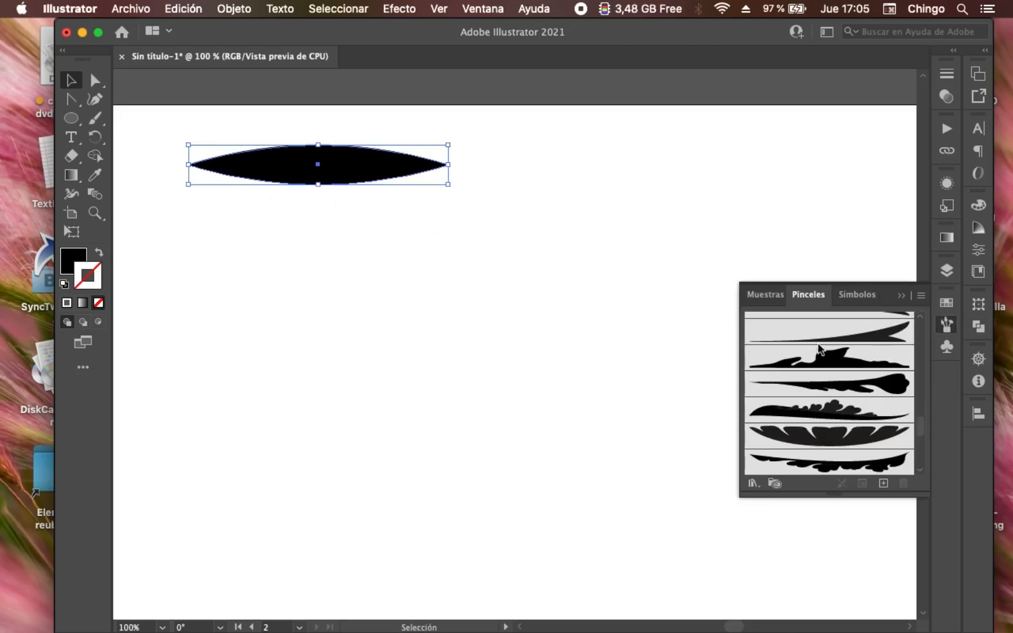
scroll(820, 350, up, 2)
click(768, 294)
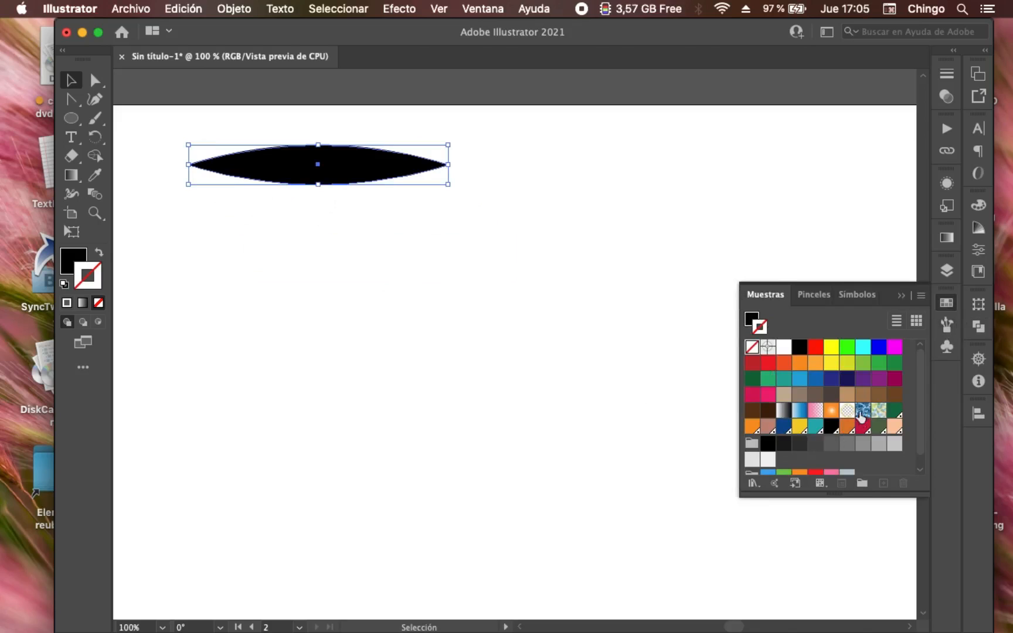
scroll(861, 417, down, 1)
click(806, 295)
scroll(910, 443, up, 10)
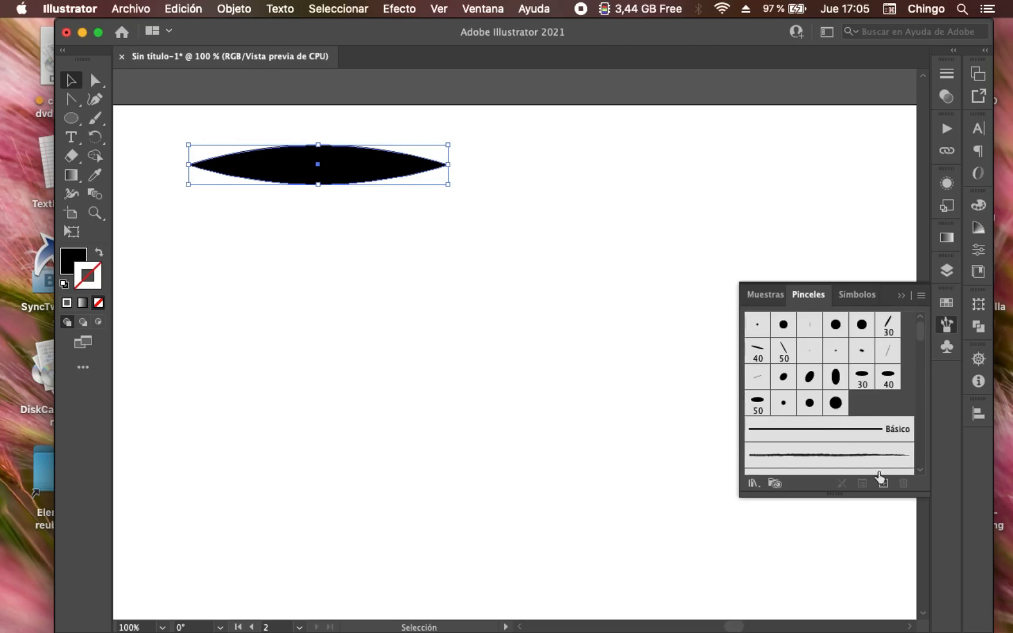
scroll(852, 416, down, 5)
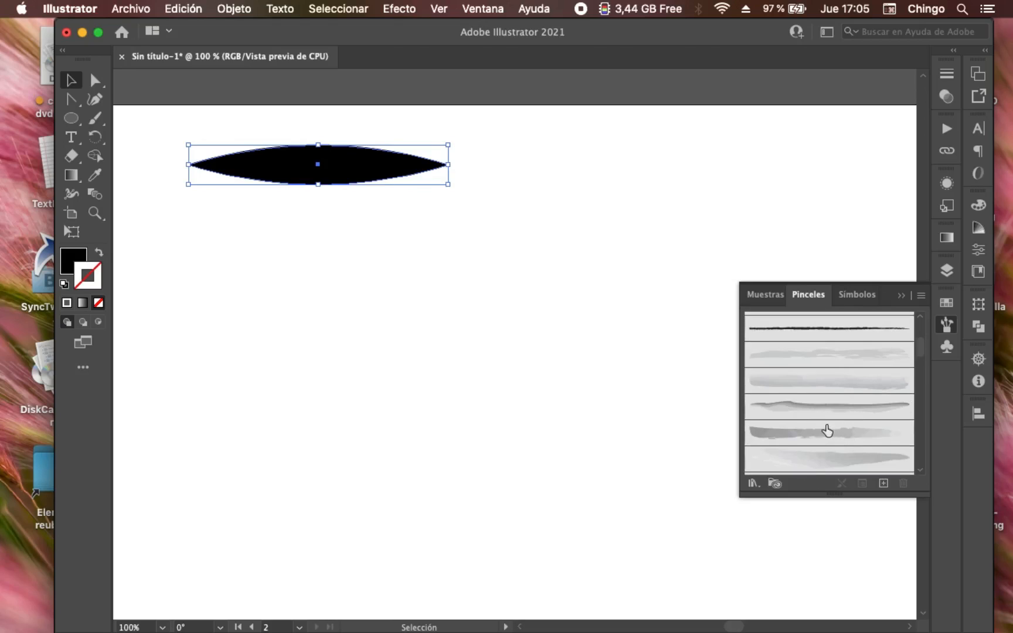
scroll(823, 416, down, 2)
scroll(820, 413, up, 7)
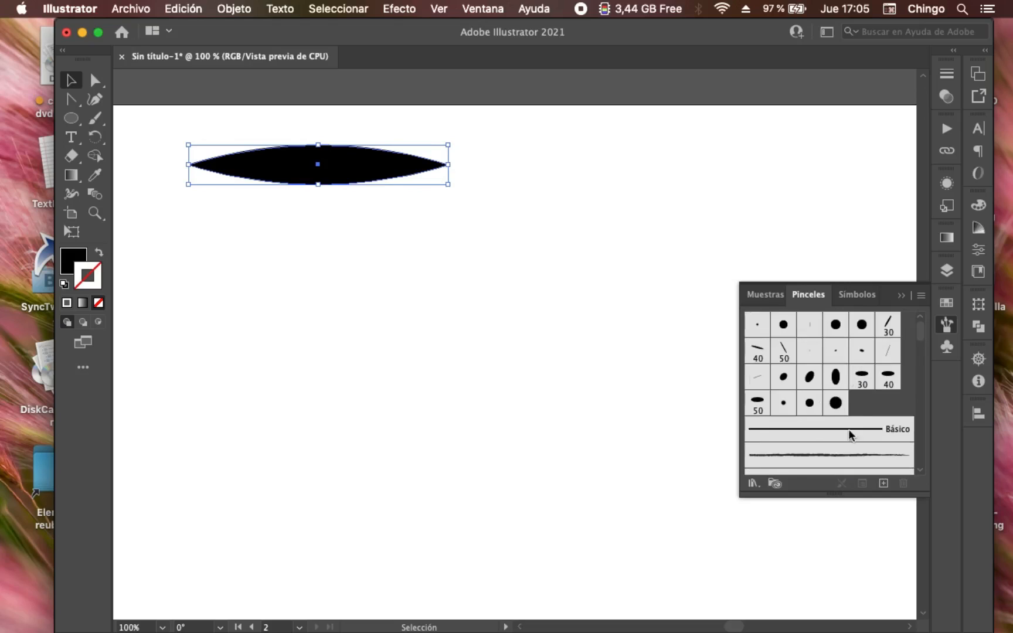
scroll(799, 431, down, 1)
scroll(799, 421, down, 1)
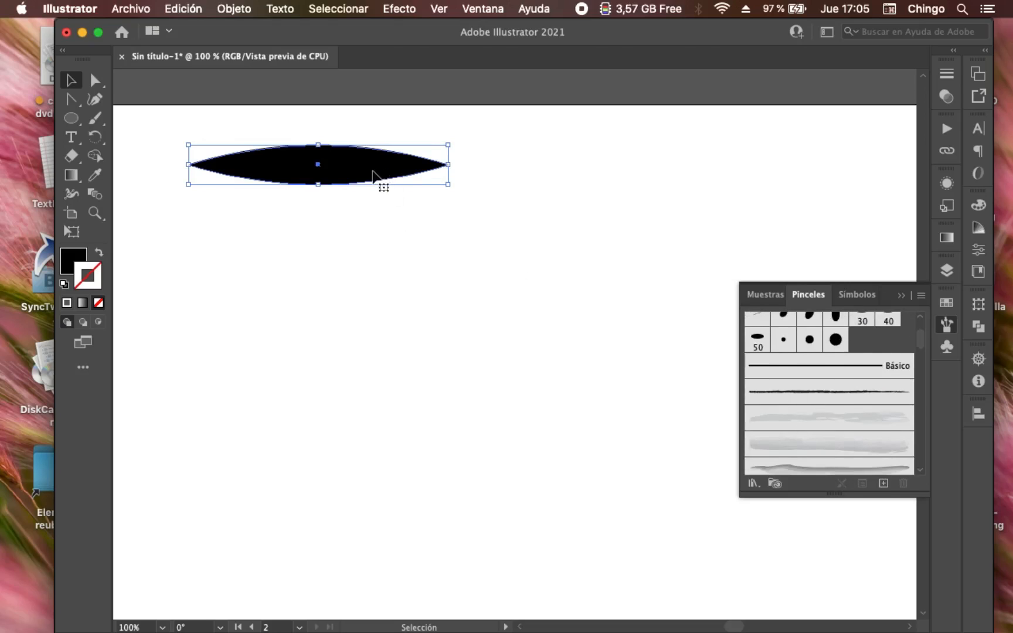
- Add the pointed shape to the document's brushes as a new art brush (Pincel de arte)
mouse_move(372, 171)
mouse_down()
mouse_move(673, 338)
mouse_move(882, 417)
mouse_up()
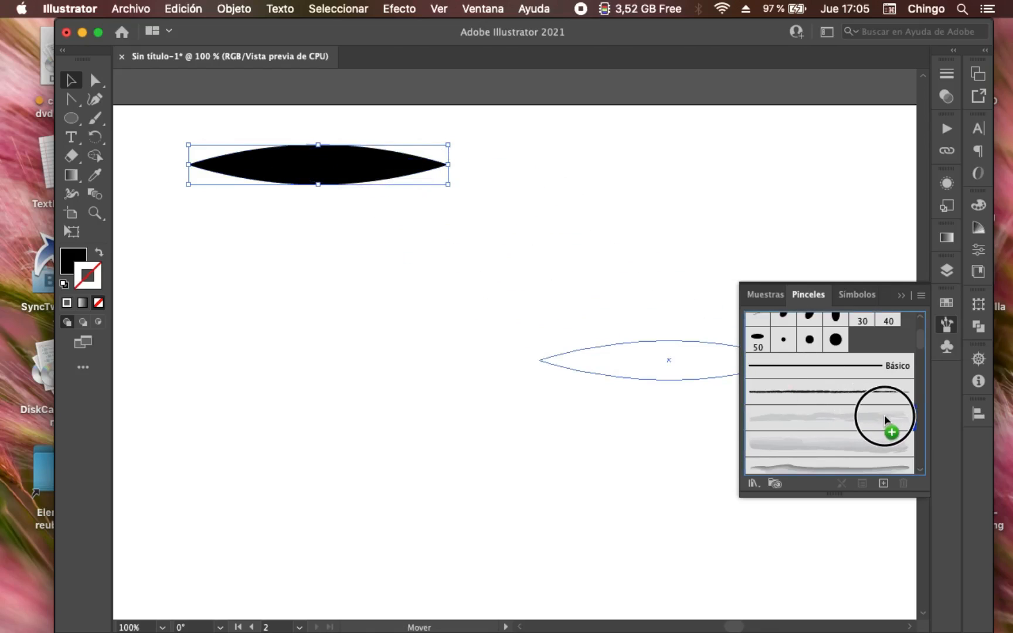
mouse_move(884, 414)
mouse_down()
mouse_move(898, 421)
mouse_move(861, 345)
mouse_move(897, 416)
mouse_up()
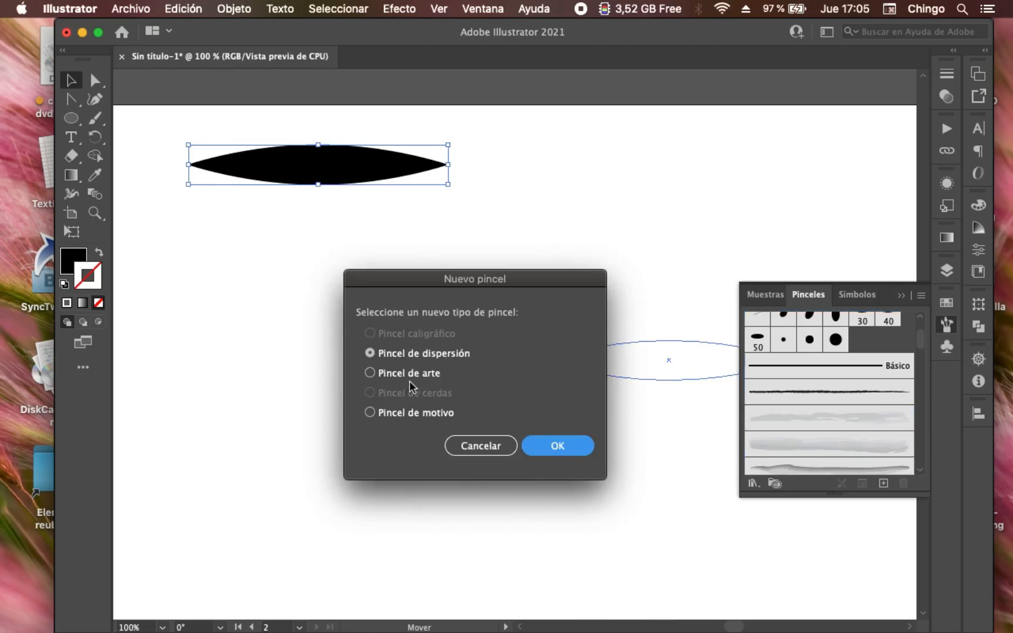
click(375, 373)
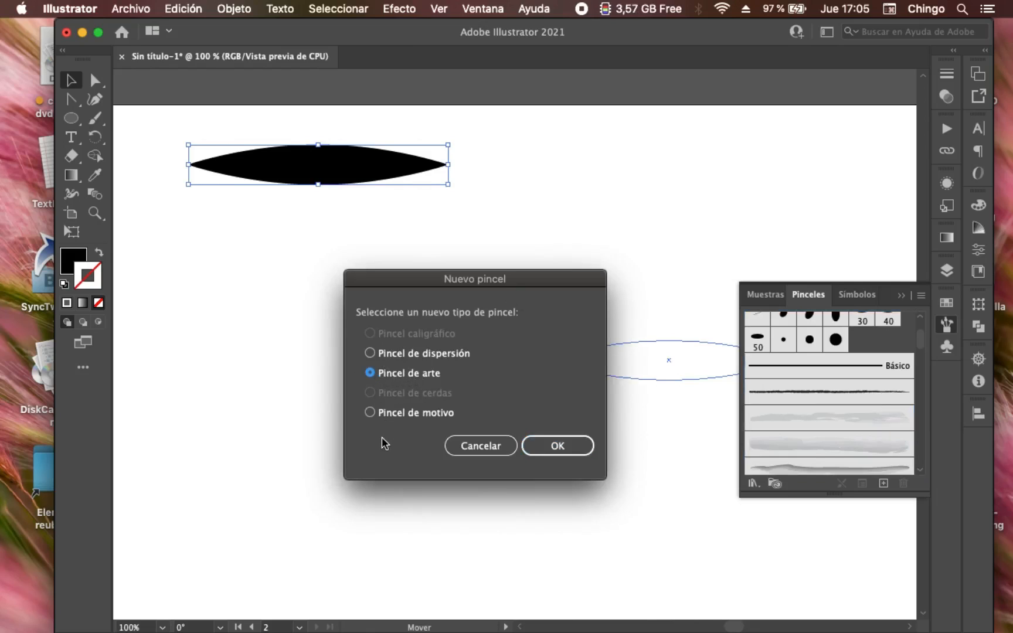
click(554, 446)
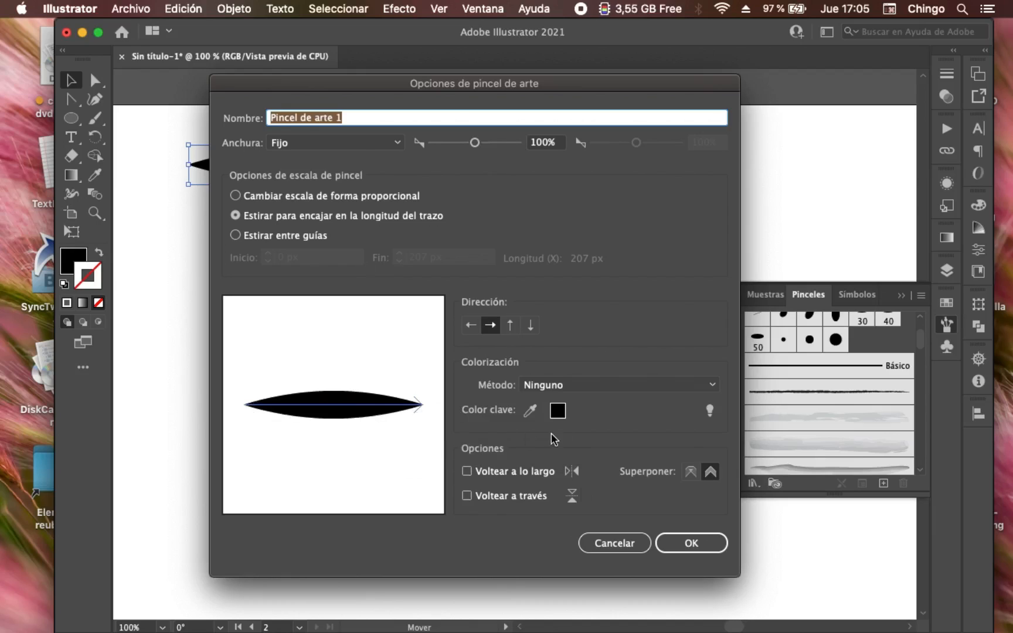
- Set the art brush's colorization method to Matices, keep it stretched to fit the stroke length, and accept the options
click(587, 385)
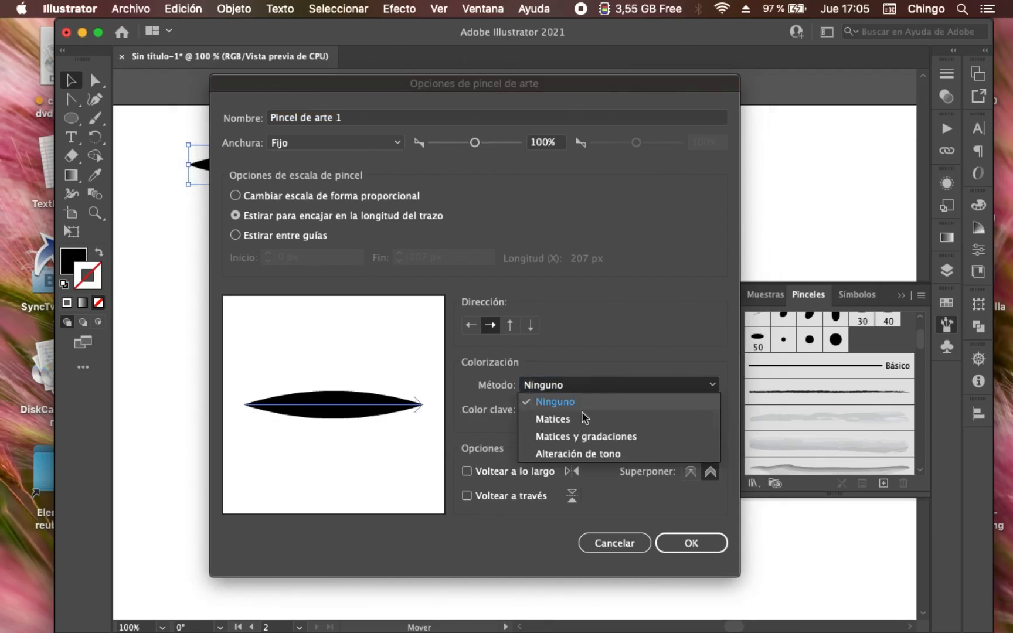
click(581, 419)
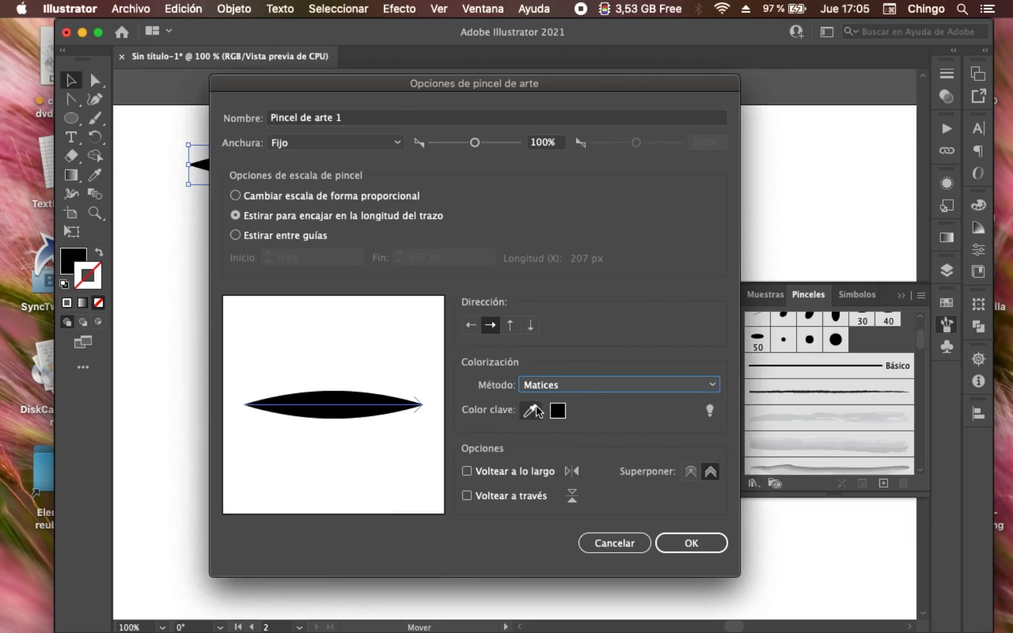
click(305, 219)
click(302, 194)
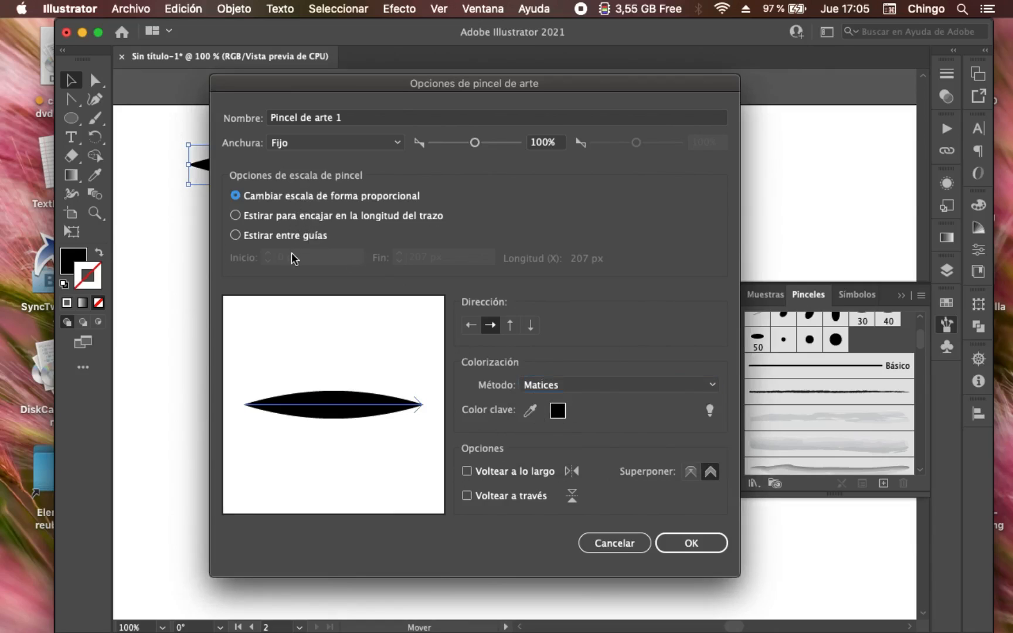
click(299, 217)
click(709, 551)
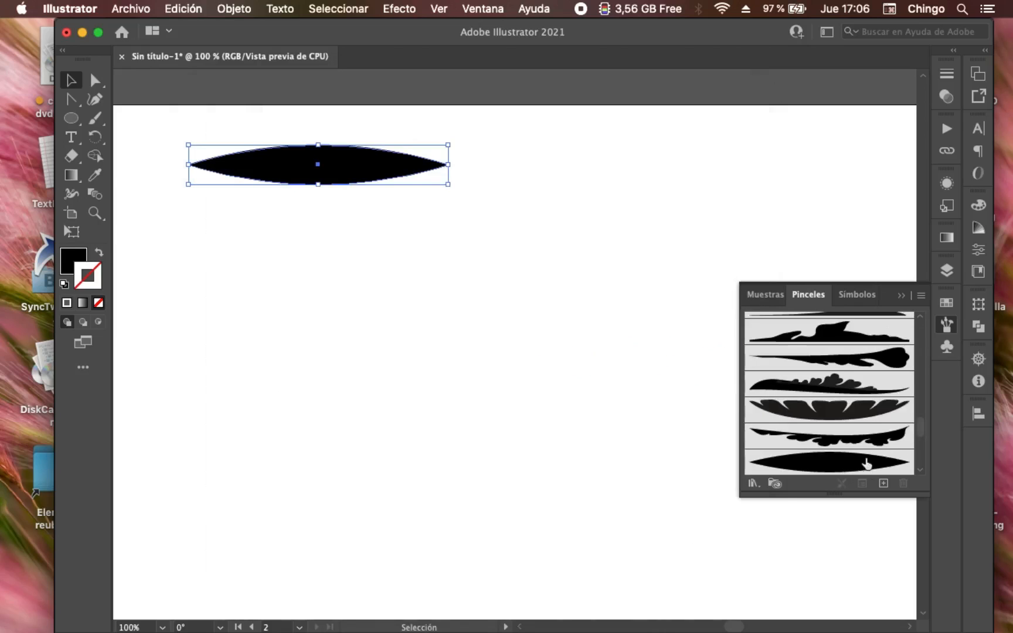
- Paint a freehand S-shaped curve below the black shape with the new pointed art brush and set its stroke weight to 0,5 pt
click(94, 118)
mouse_move(195, 434)
mouse_down()
mouse_move(324, 320)
mouse_move(488, 283)
mouse_move(586, 196)
mouse_up()
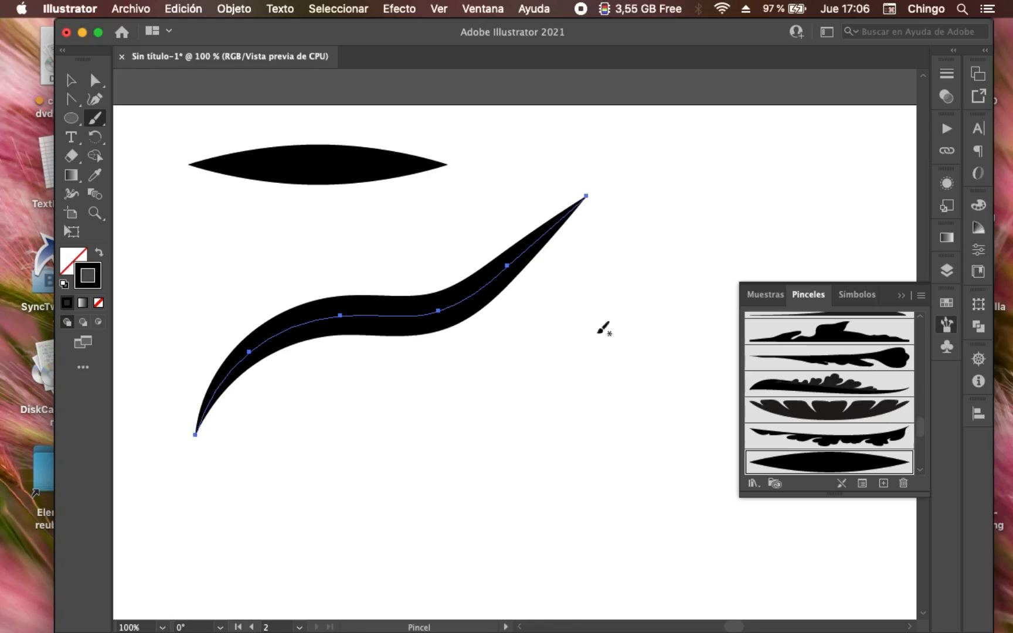
click(946, 74)
click(864, 91)
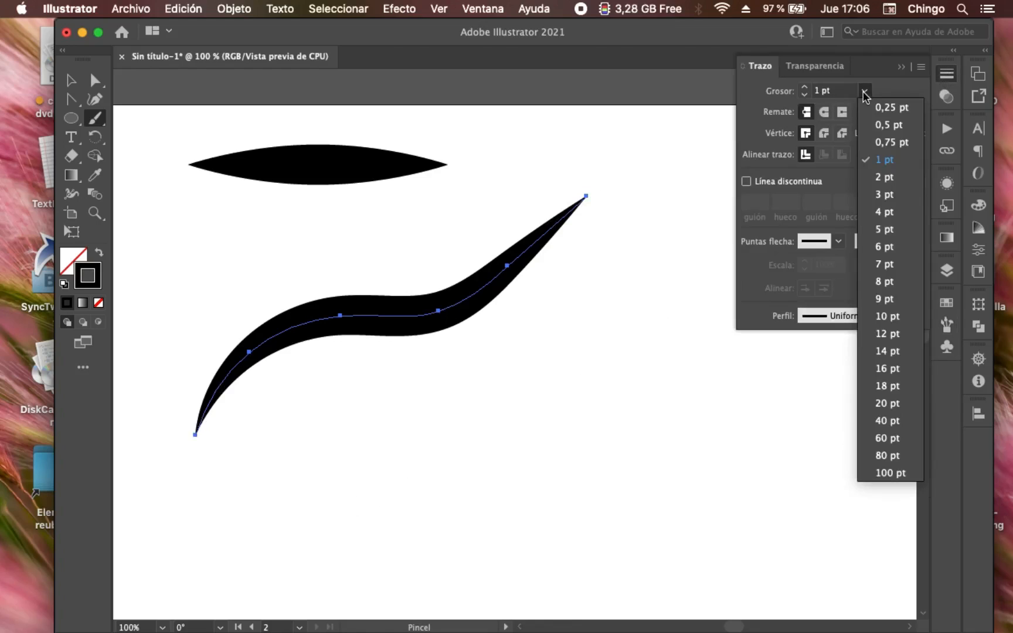
click(882, 142)
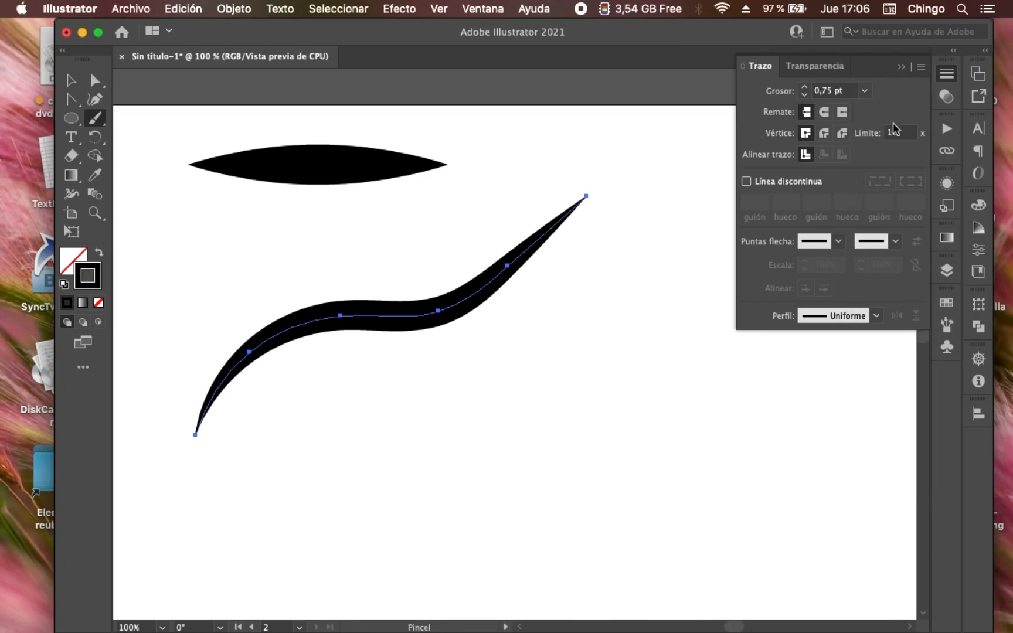
click(865, 91)
click(882, 125)
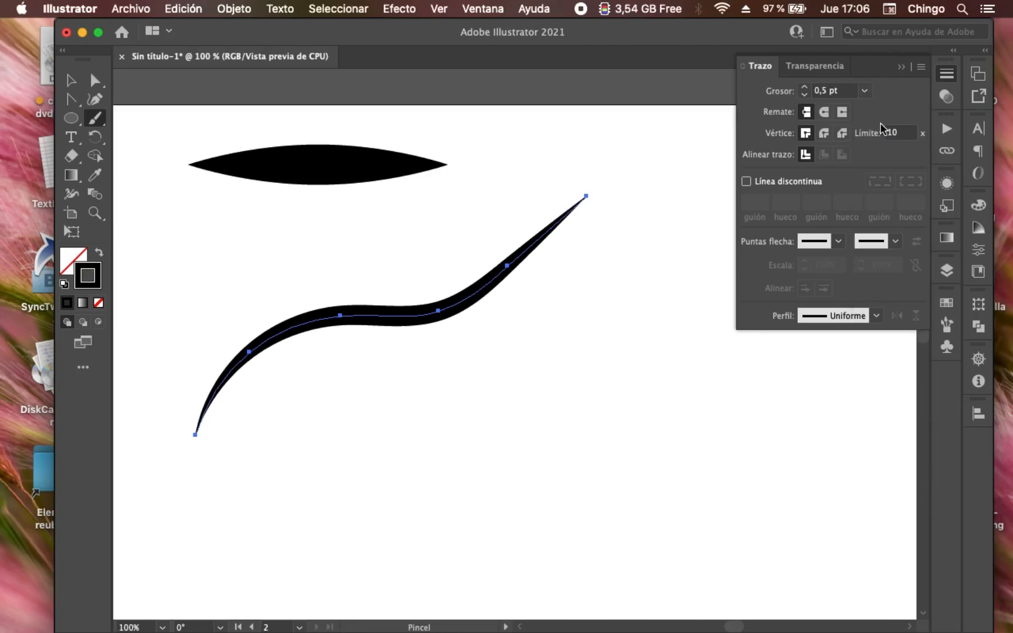
- Deselect the curve and paint two overlapping, downward-curving freehand strokes beside it with the same pointed brush
super+click(535, 403)
drag(480, 383, 287, 296)
mouse_move(378, 169)
mouse_down()
mouse_move(398, 161)
mouse_move(570, 318)
mouse_move(640, 452)
mouse_up()
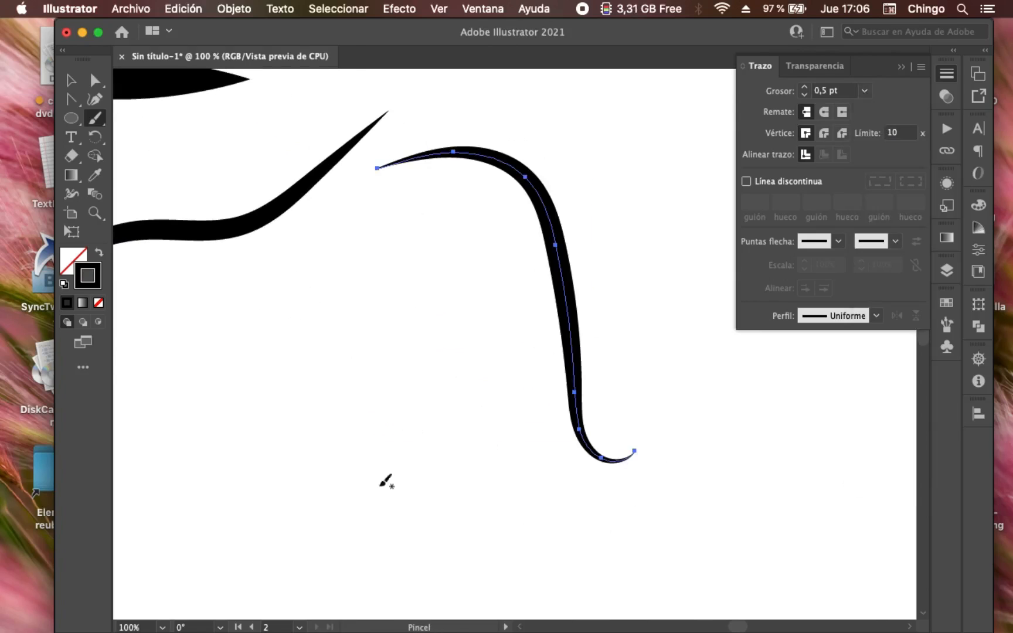
key(super+z)
mouse_move(412, 174)
mouse_down()
mouse_move(633, 414)
mouse_move(627, 421)
mouse_up()
mouse_move(400, 215)
mouse_down()
mouse_move(488, 268)
mouse_move(555, 472)
mouse_up()
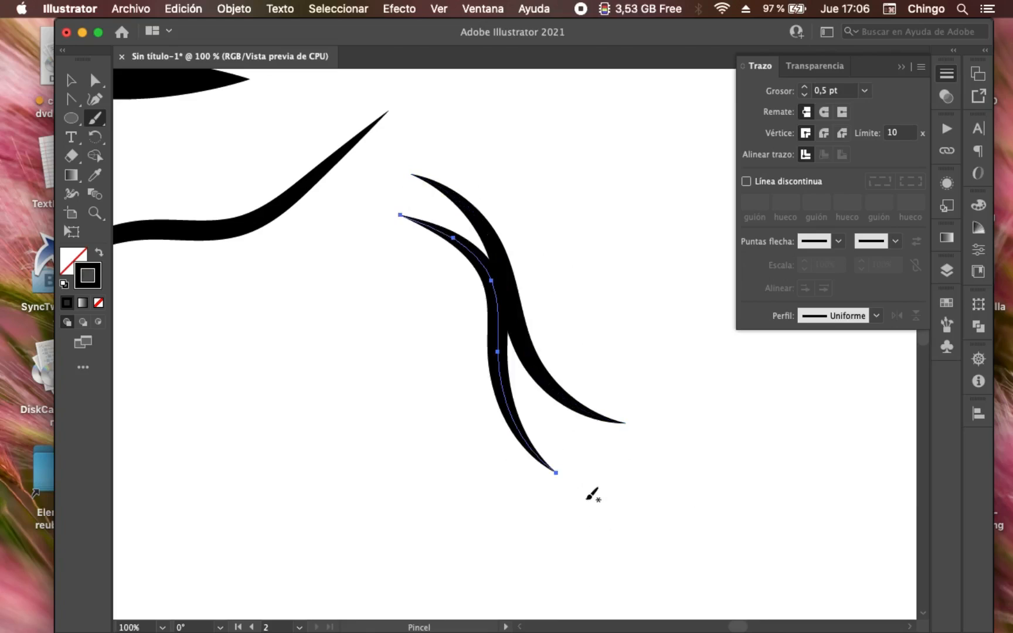
- Undo the last overlapping stroke painted beside the S-shaped curve
key(super+z)
key(super+z)
- Try a zigzag stroke and a spiral stroke with the pointed brush between the two existing curves, deleting each one
mouse_move(315, 255)
mouse_down()
mouse_move(387, 270)
mouse_move(339, 382)
mouse_move(539, 468)
mouse_up()
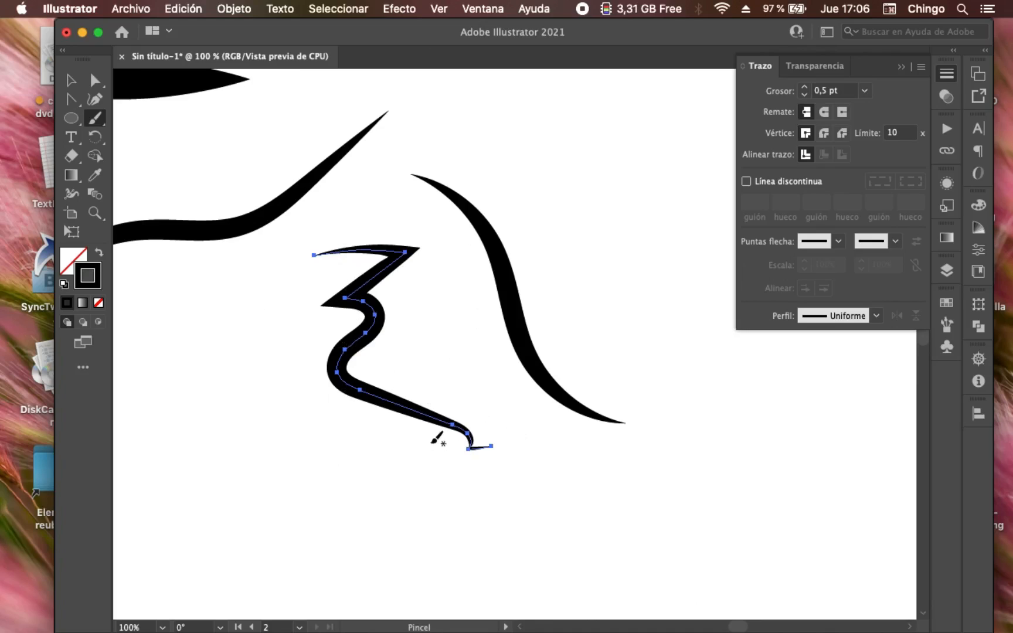
key(Delete)
mouse_move(376, 219)
mouse_down()
mouse_move(271, 262)
mouse_move(364, 307)
mouse_move(258, 359)
mouse_up()
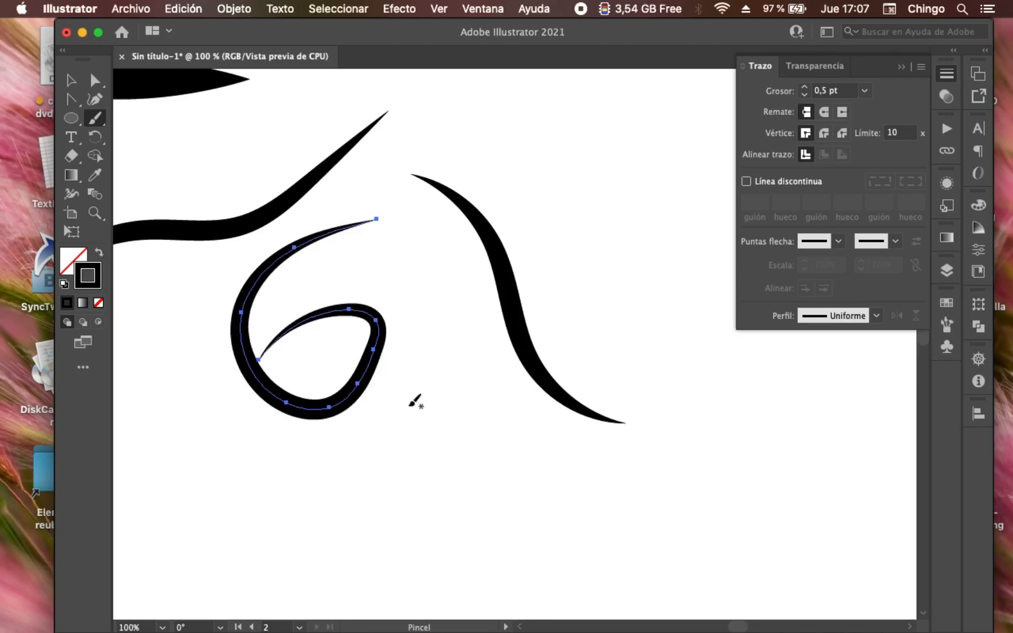
key(Delete)
- Paint a nearly closed freehand loop between the two black curves and set its stroke weight to 0,25 pt
mouse_move(370, 293)
mouse_down()
mouse_move(212, 329)
mouse_move(491, 457)
mouse_up()
super+click(471, 496)
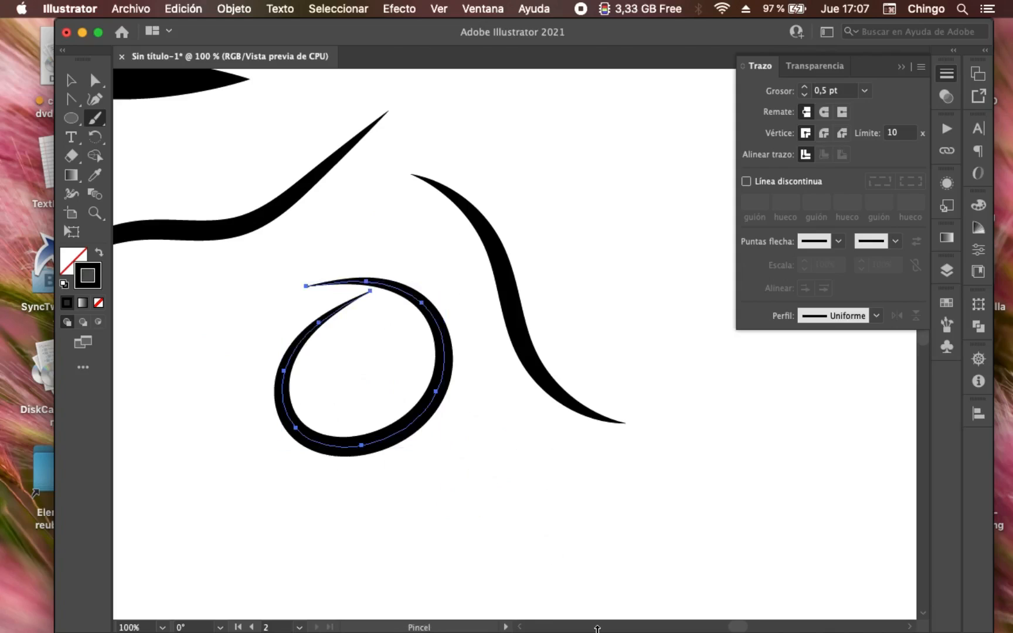
click(864, 90)
click(879, 108)
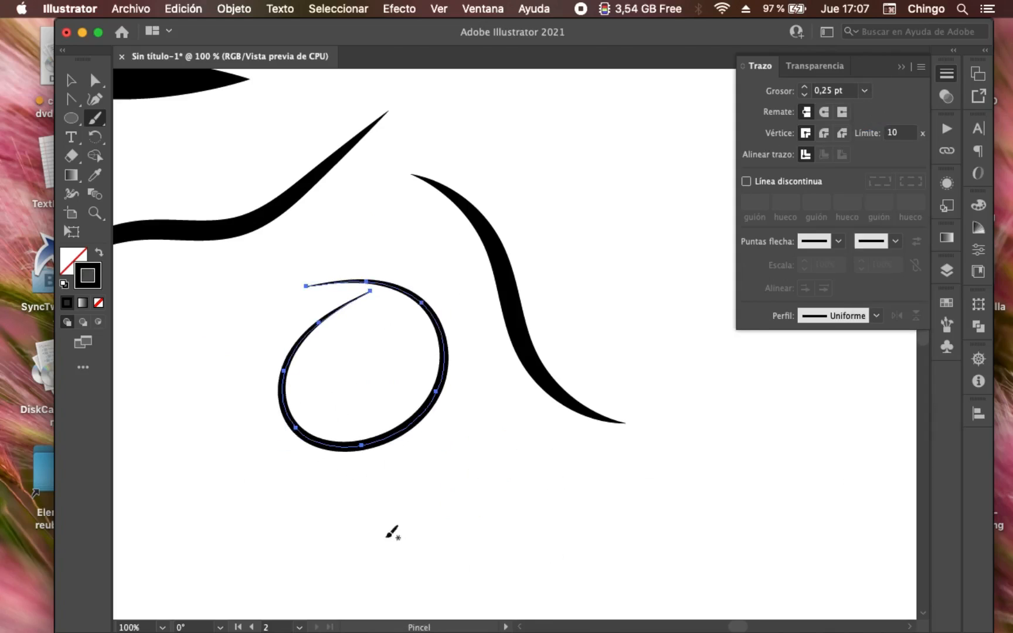
- Color the loop's stroke green (R=140 G=198 B=63) and the curve beside it orange, and deselect
click(946, 302)
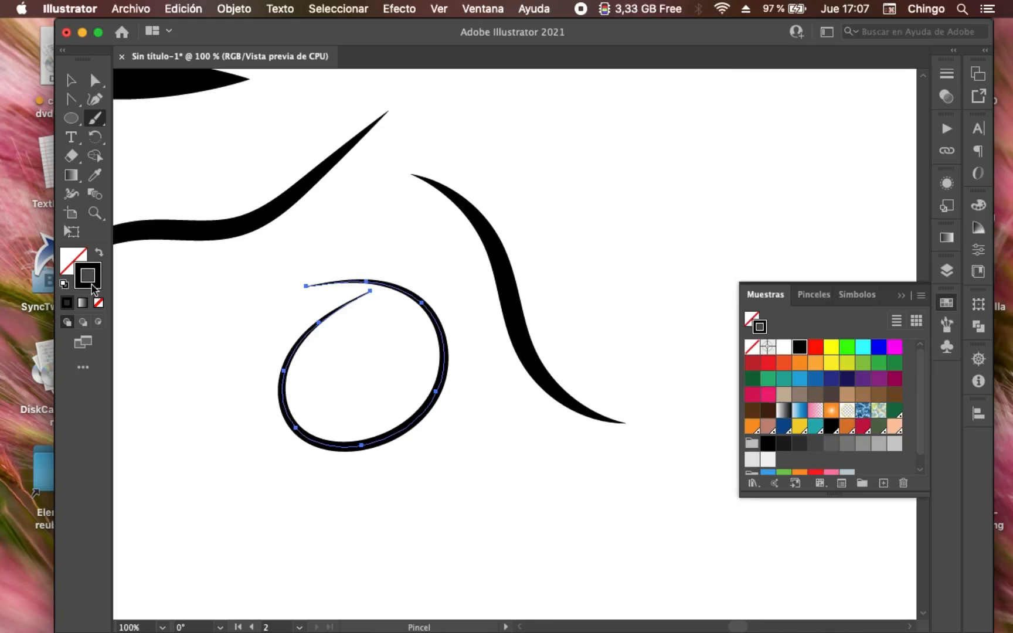
click(862, 363)
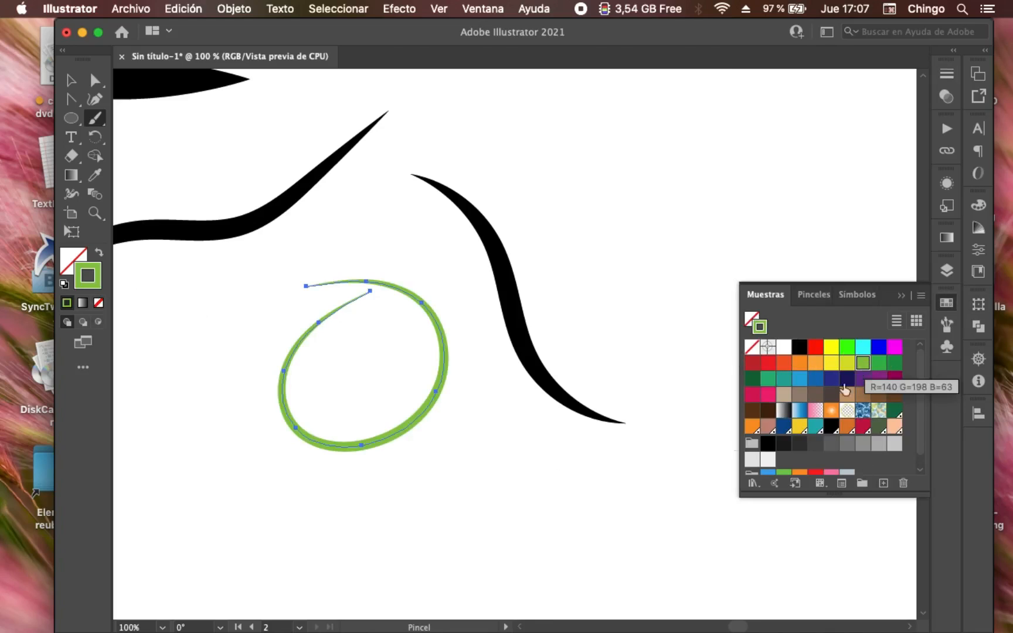
super+click(496, 443)
drag(644, 294, 562, 414)
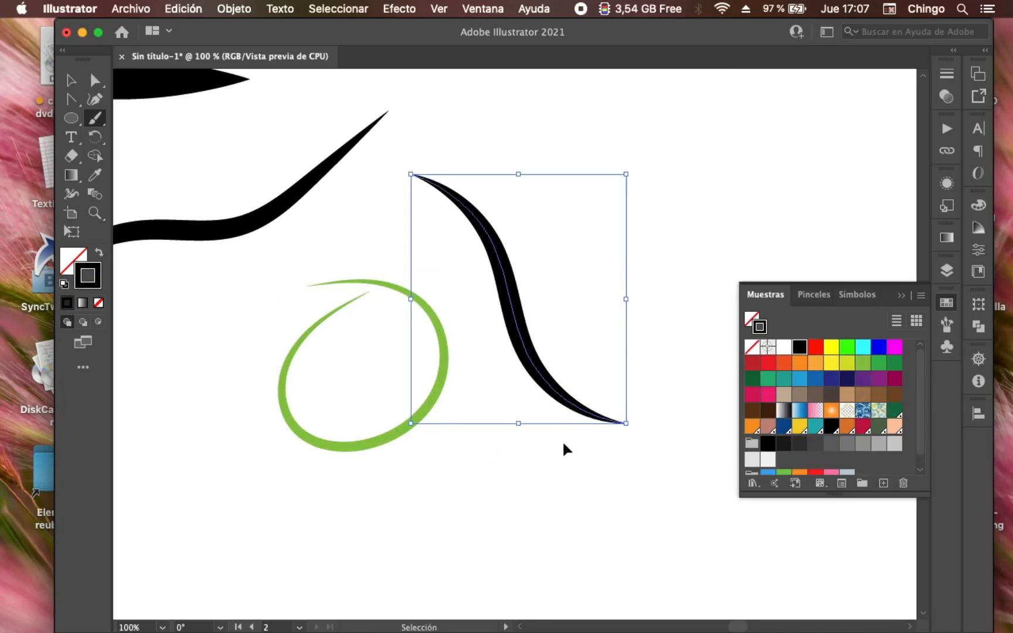
click(815, 363)
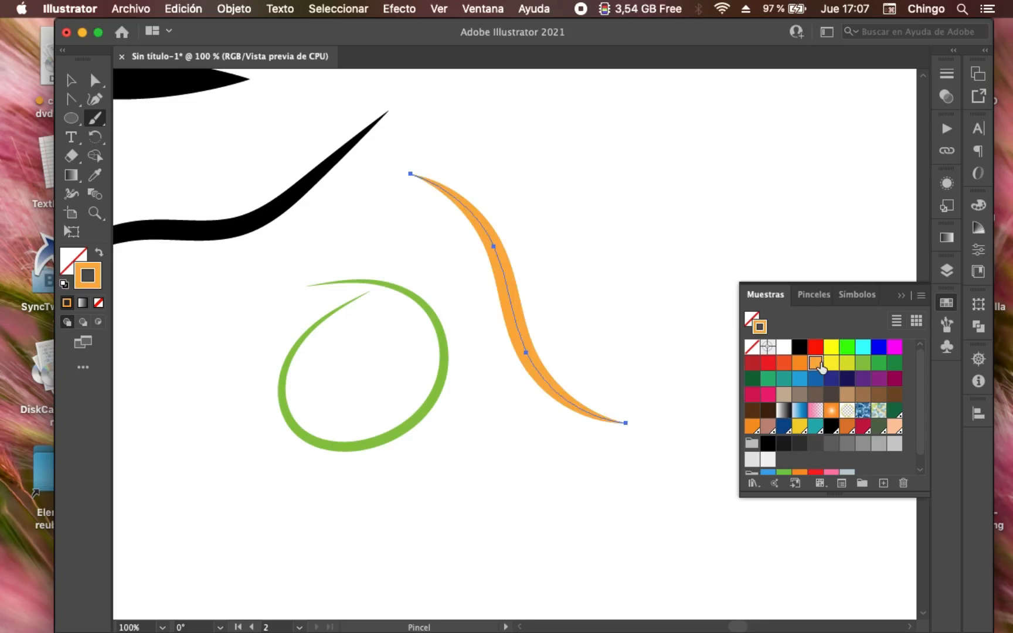
super+click(592, 212)
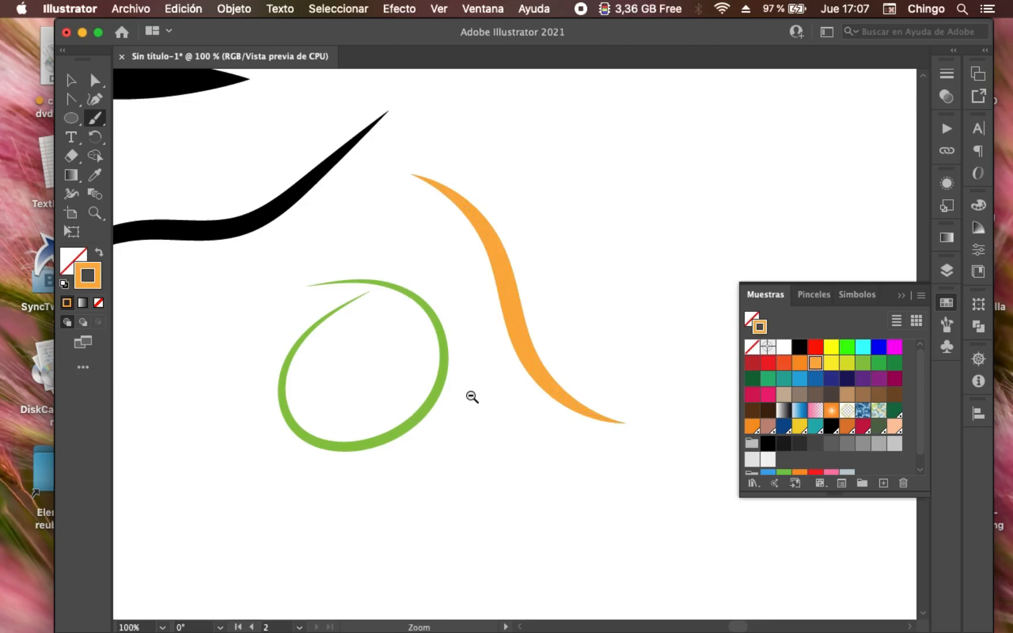
- Add the black pointed shape to the document's brushes as a new pattern brush (Pincel de motivo) with the default options
alt+super+click(473, 397)
alt+super+click(471, 400)
mouse_move(498, 396)
mouse_down()
mouse_move(443, 371)
mouse_move(373, 389)
mouse_up()
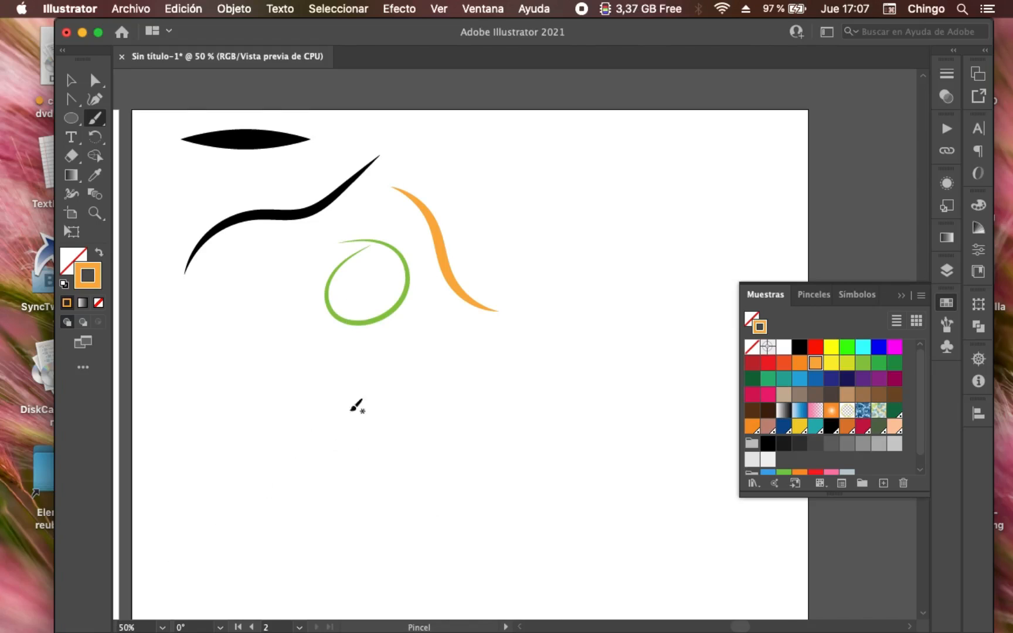
scroll(357, 416, right, 2)
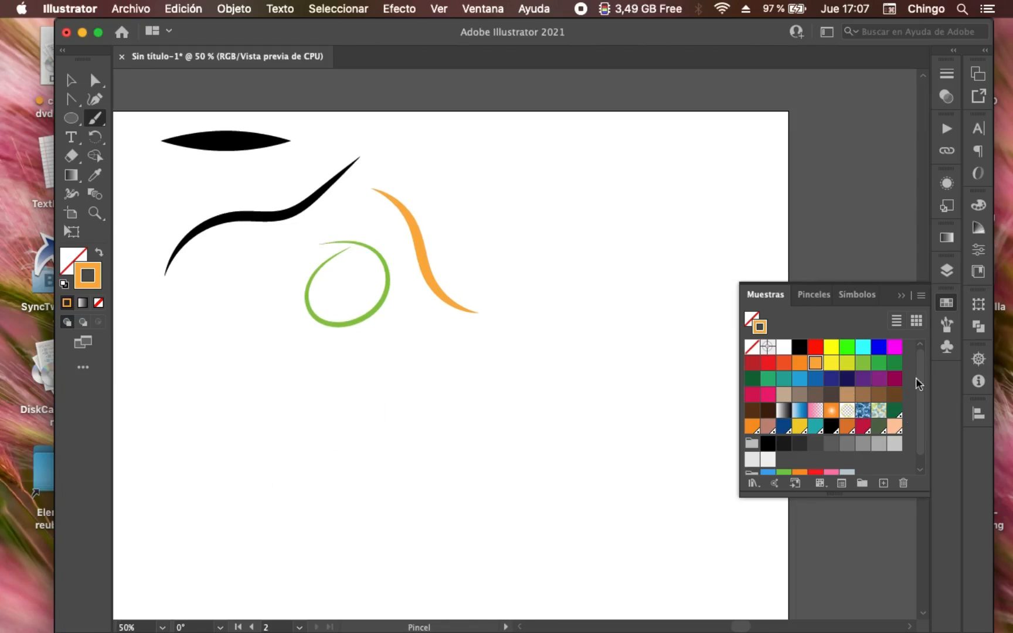
click(947, 324)
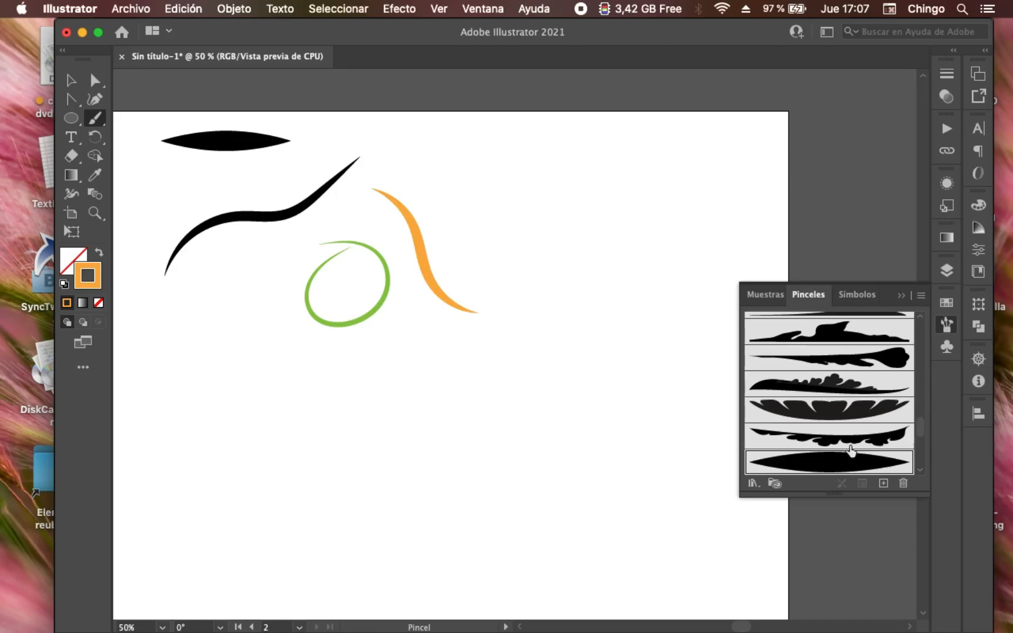
scroll(844, 390, down, 5)
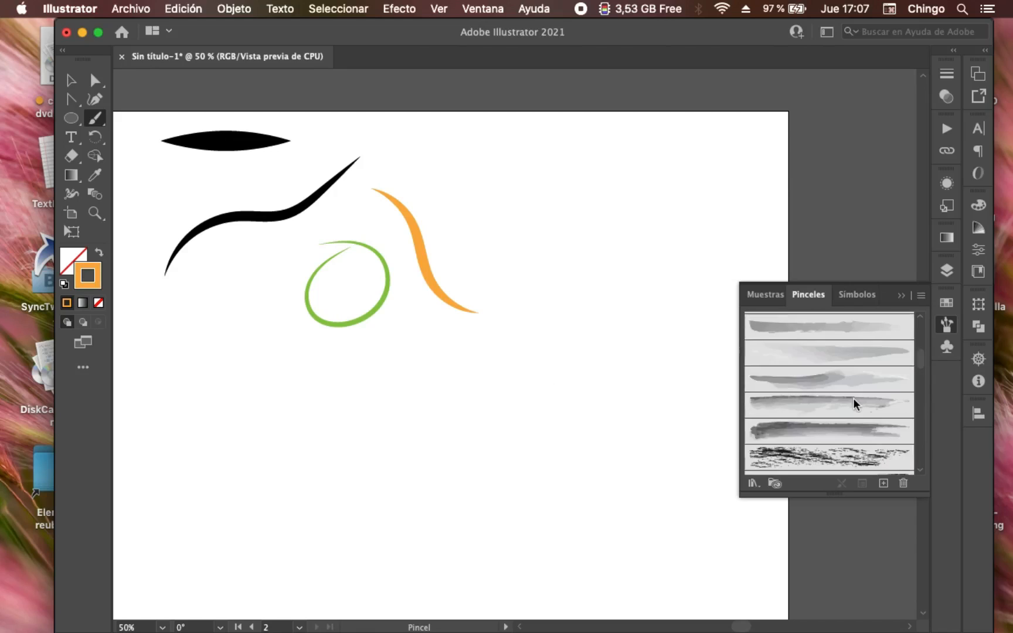
scroll(853, 399, up, 5)
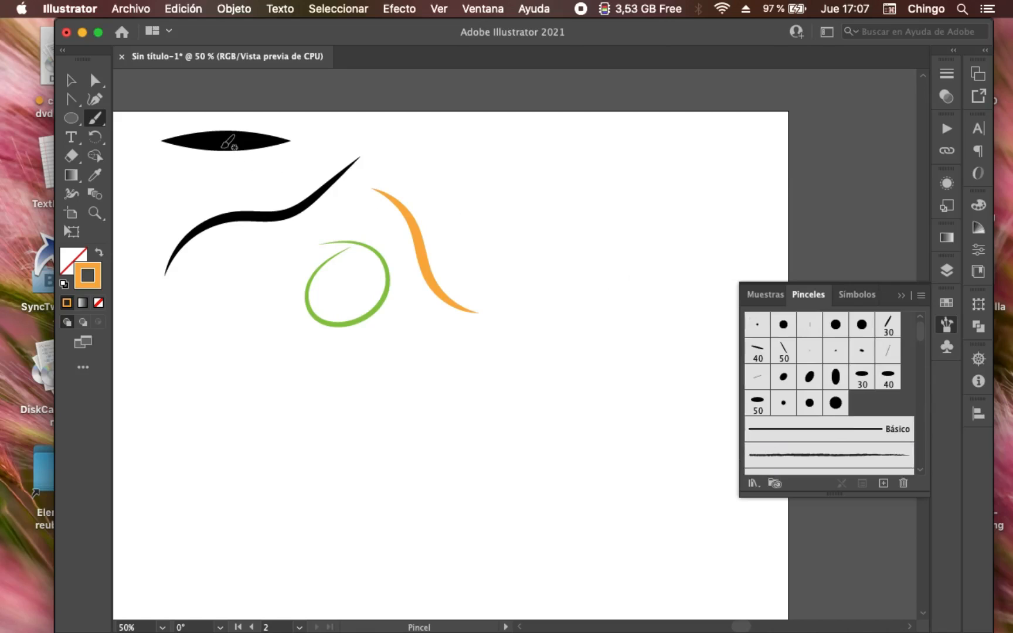
click(70, 80)
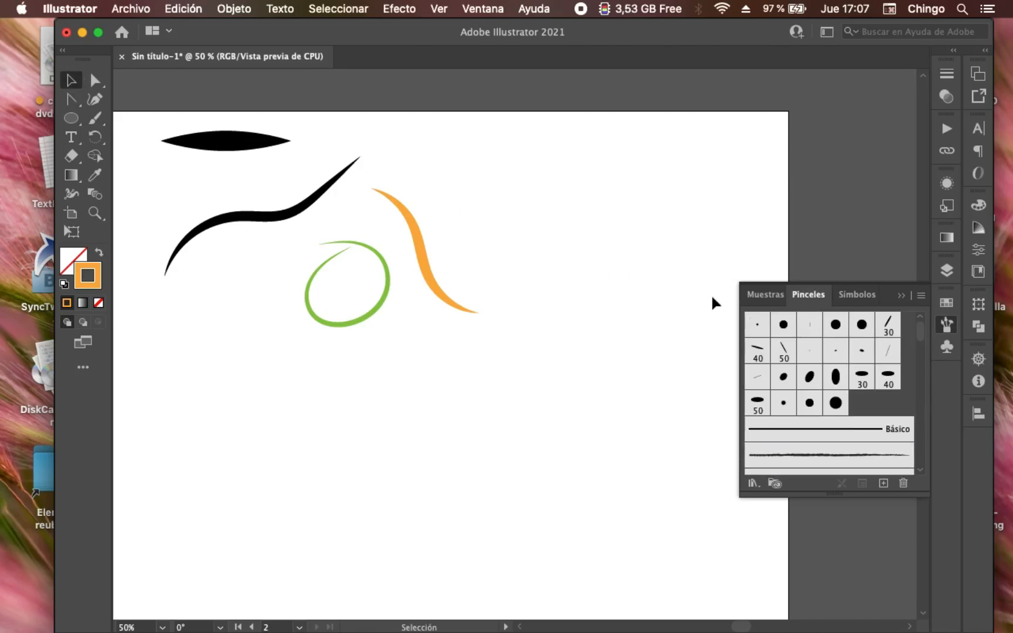
mouse_move(252, 144)
mouse_down()
mouse_move(351, 144)
mouse_move(881, 411)
mouse_move(864, 408)
mouse_up()
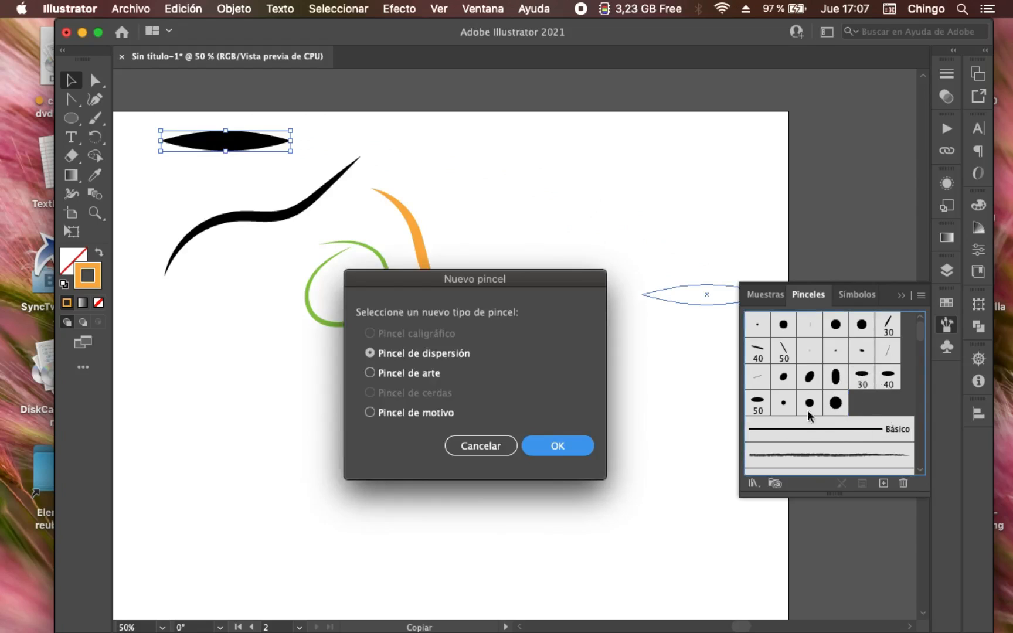
click(417, 412)
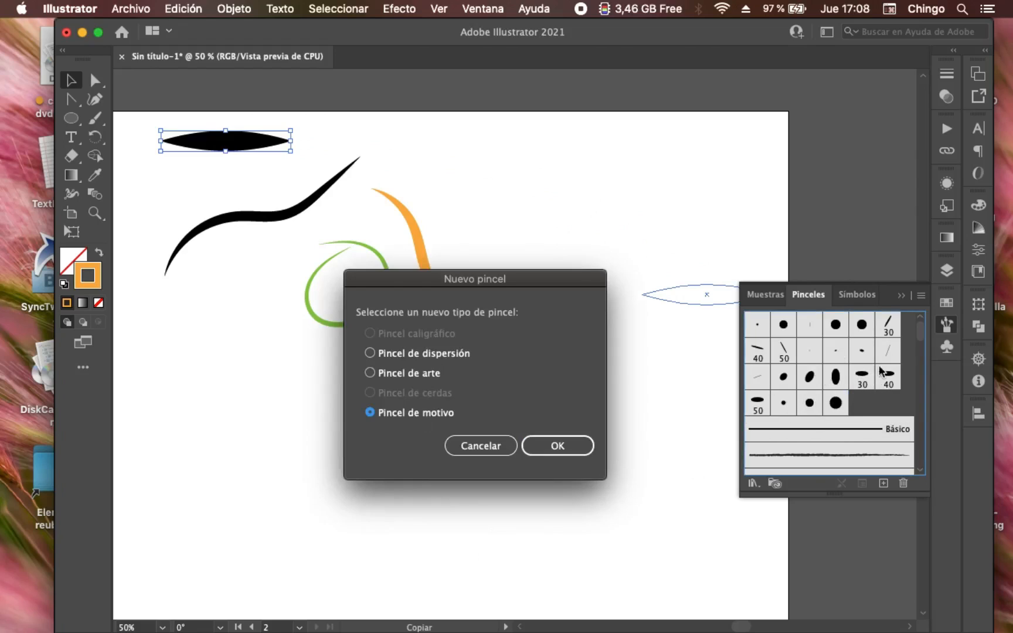
click(544, 447)
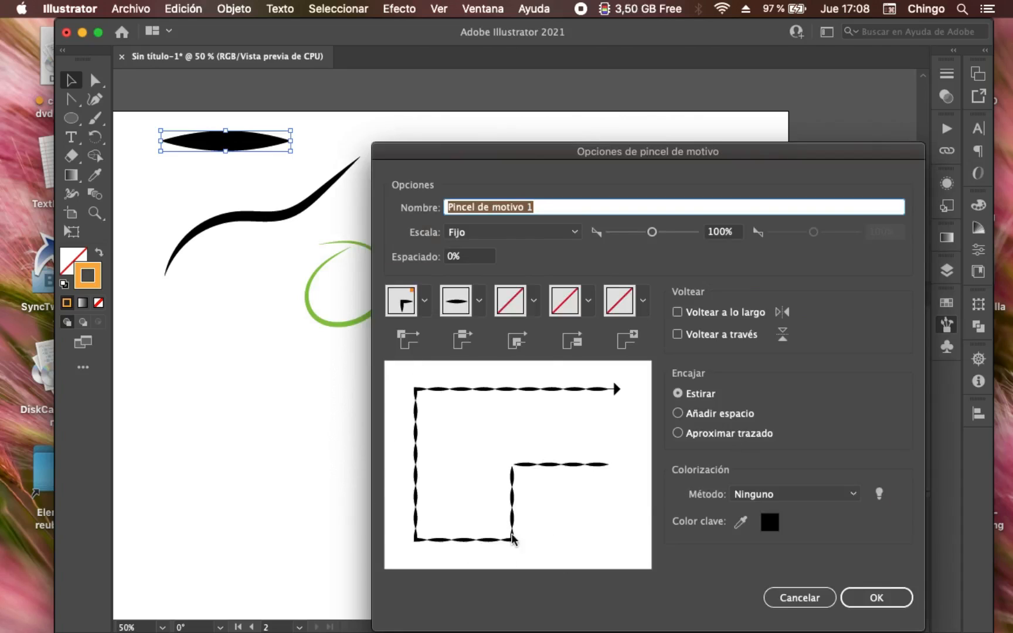
click(891, 598)
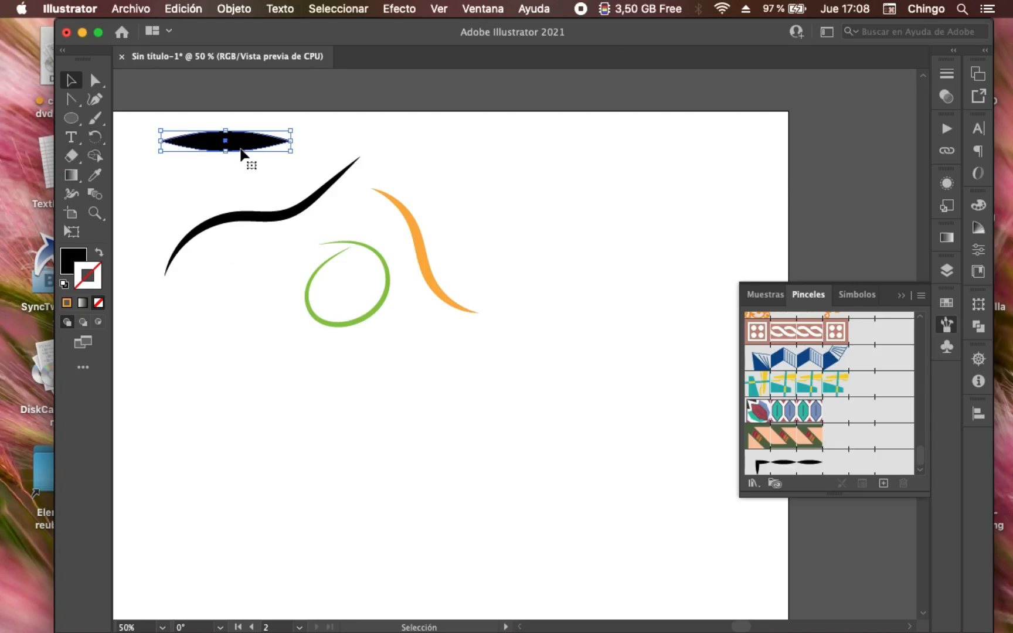
- Draw an ellipse of about 250 × 462 px beside the orange curve, with no fill and a black stroke using the new pattern brush
click(71, 118)
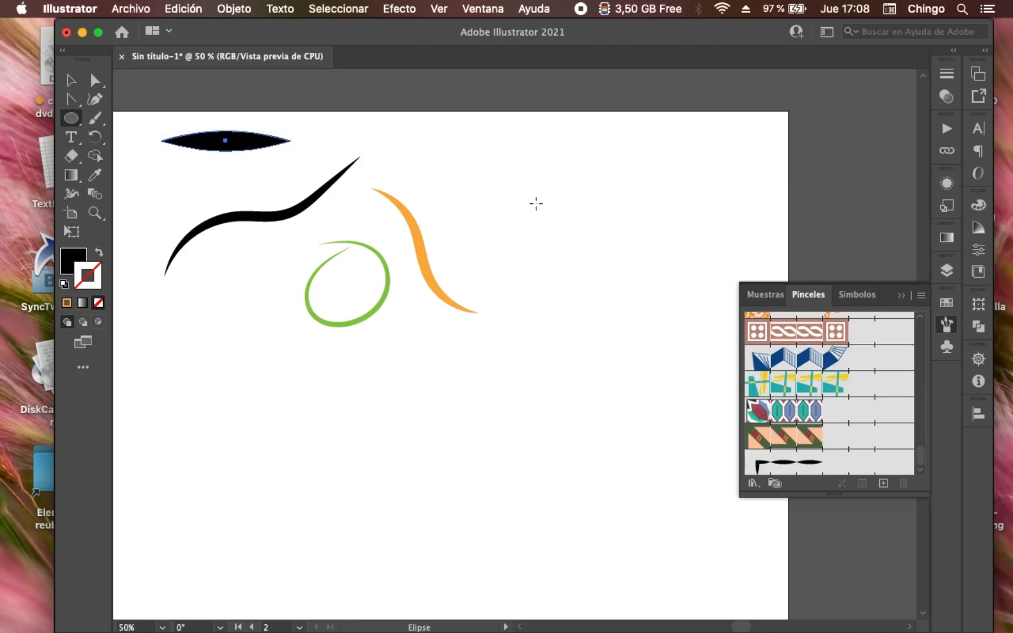
drag(527, 172, 683, 461)
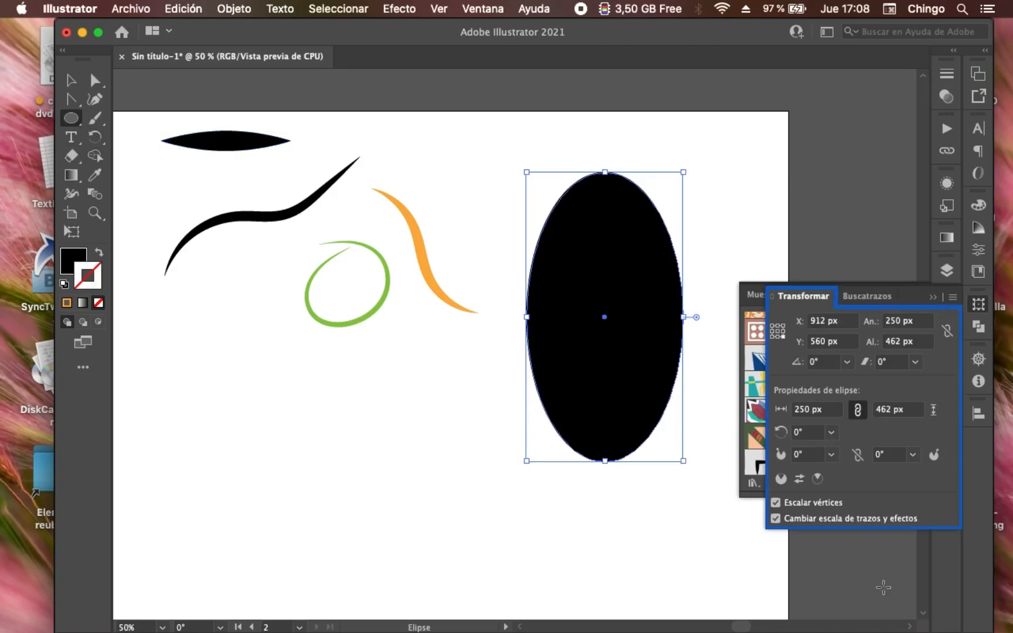
drag(63, 258, 93, 278)
click(81, 256)
click(98, 304)
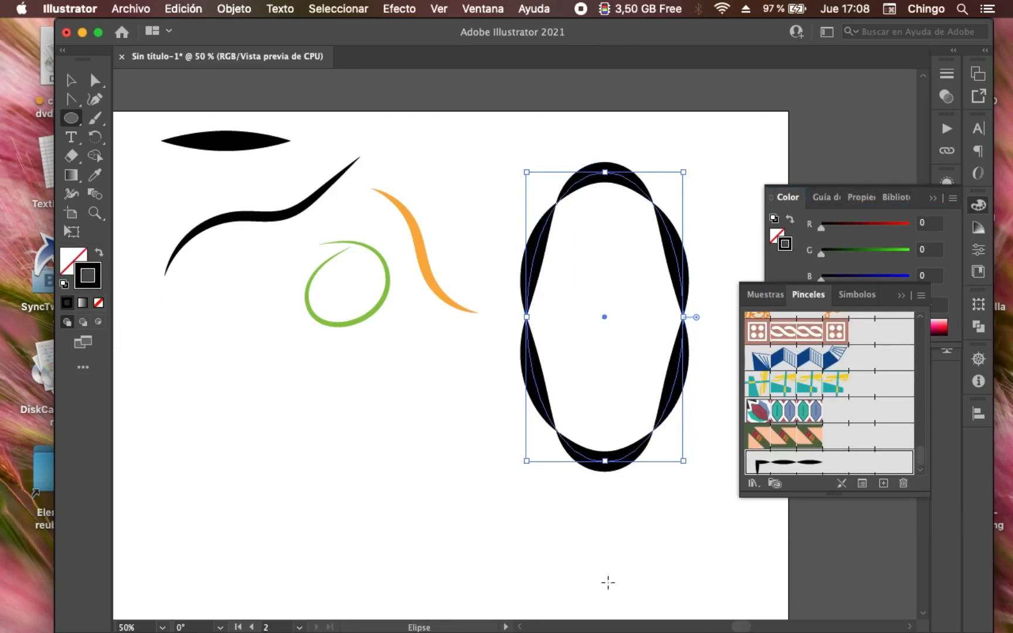
super+click(495, 480)
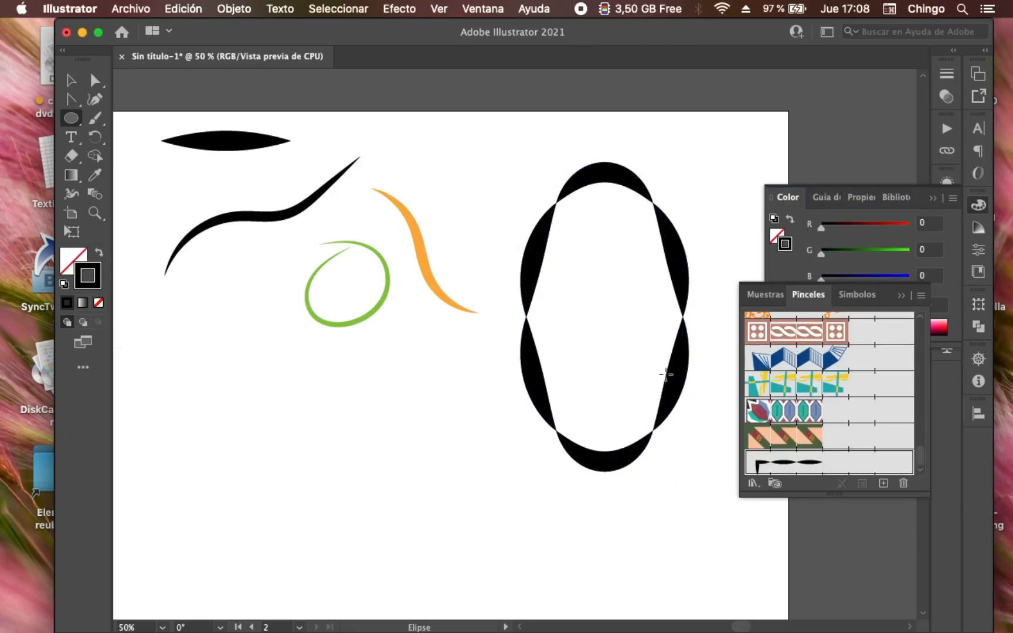
- Reduce the patterned ellipse's stroke weight to 0,5 pt and further to 0,25 pt, and deselect it
drag(543, 134, 595, 185)
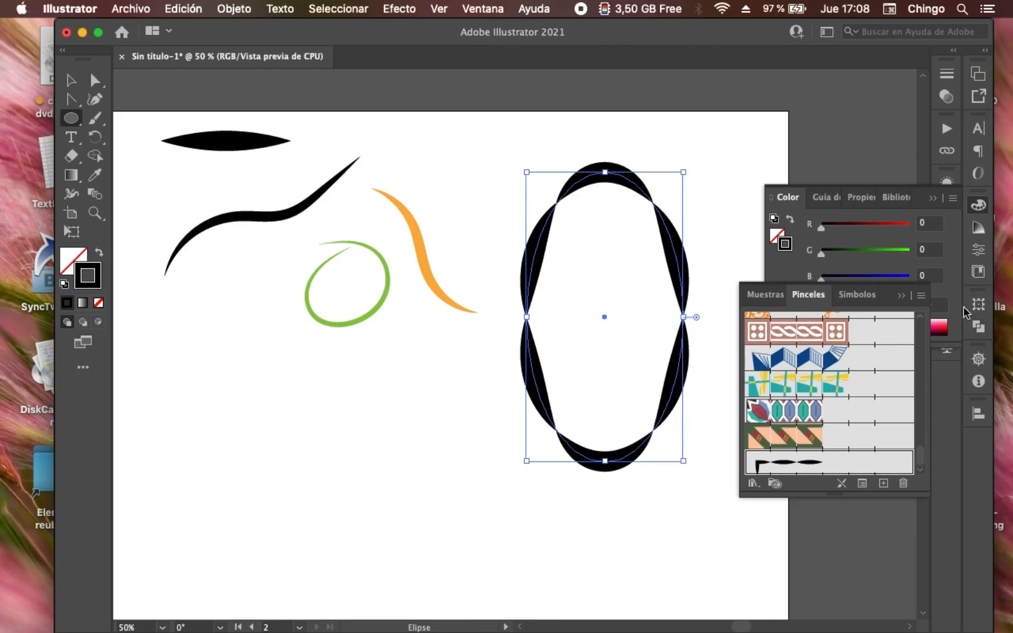
click(947, 74)
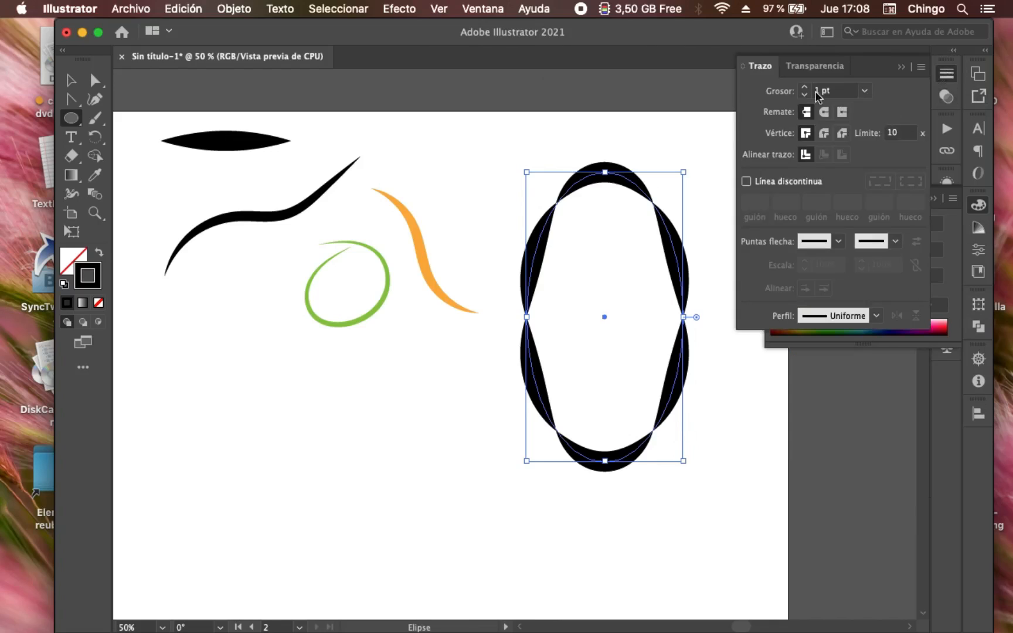
click(866, 92)
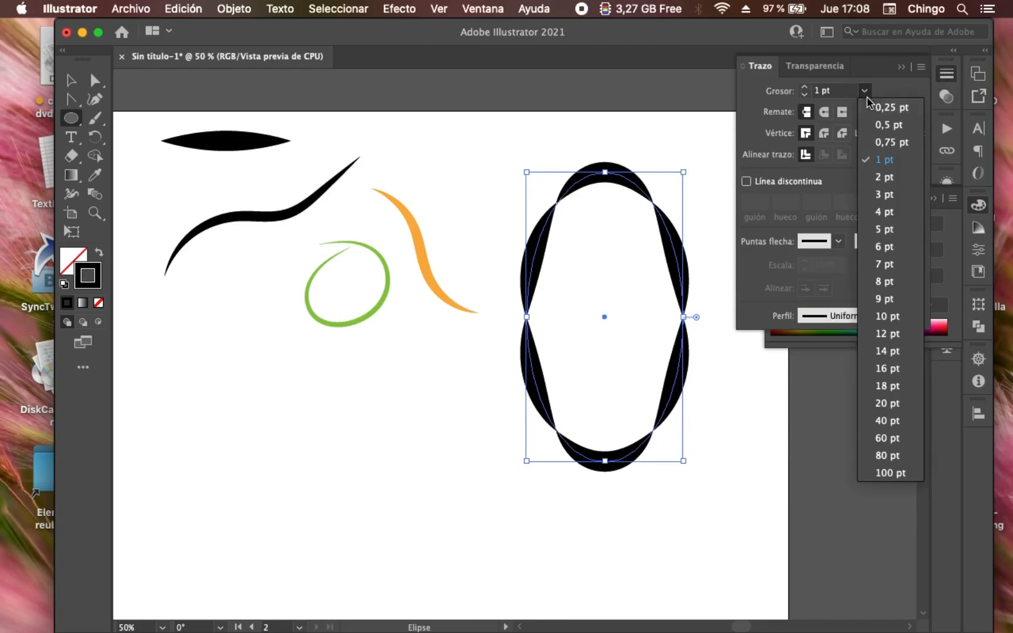
click(874, 127)
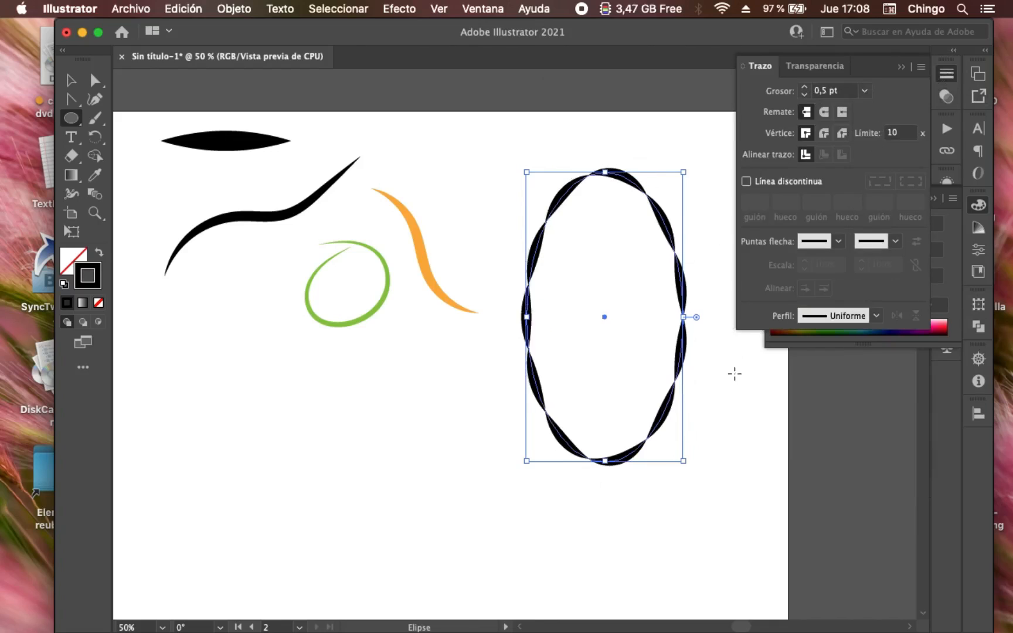
click(865, 92)
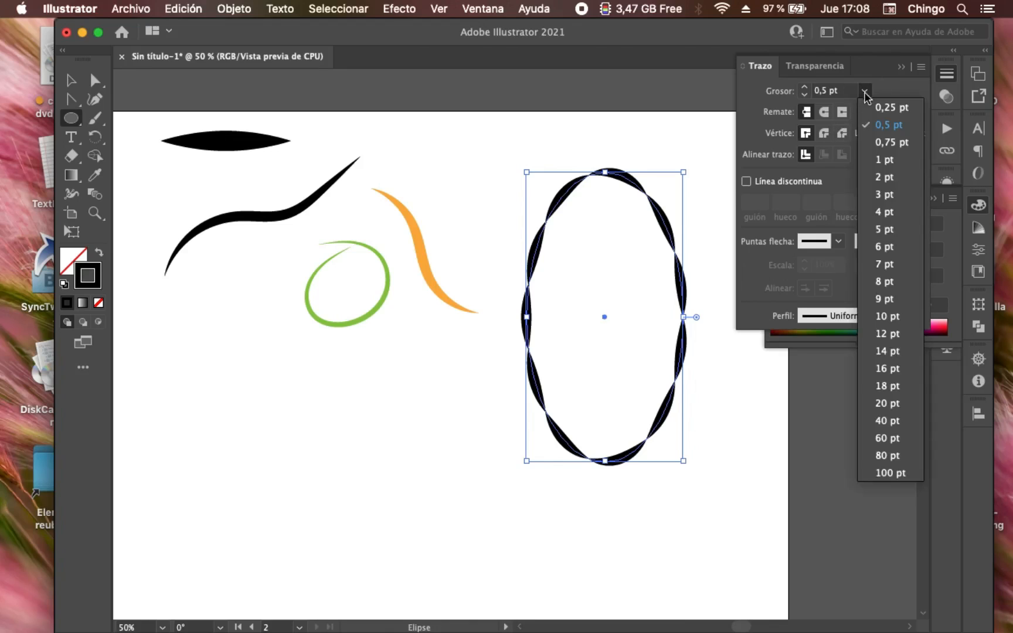
click(871, 104)
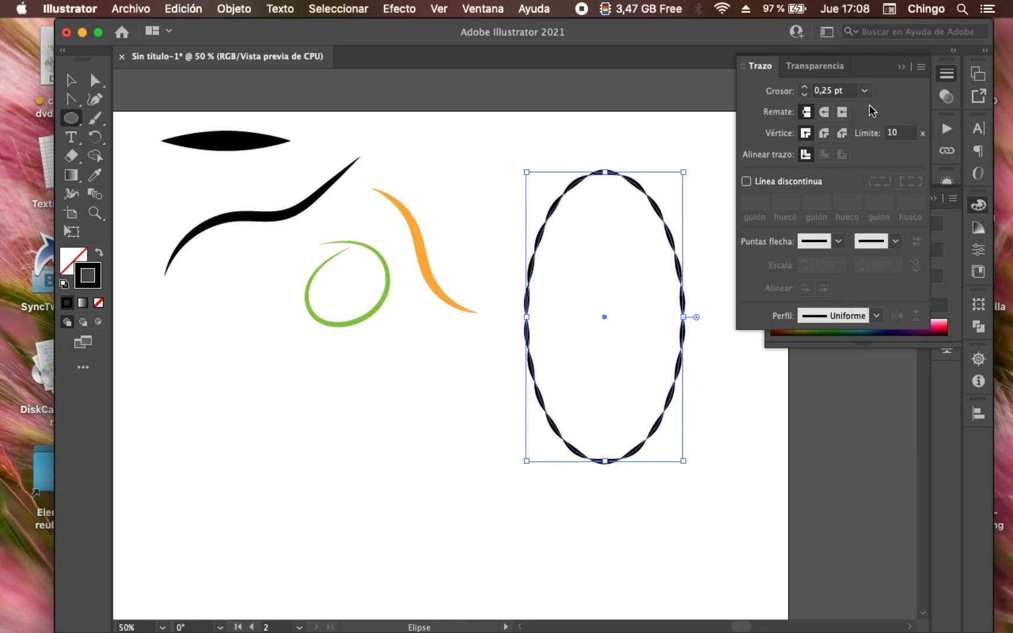
super+click(642, 533)
- Inspect the patterned ellipse up close, reselect it, and set its stroke weight to 1 pt
scroll(564, 327, up, 5)
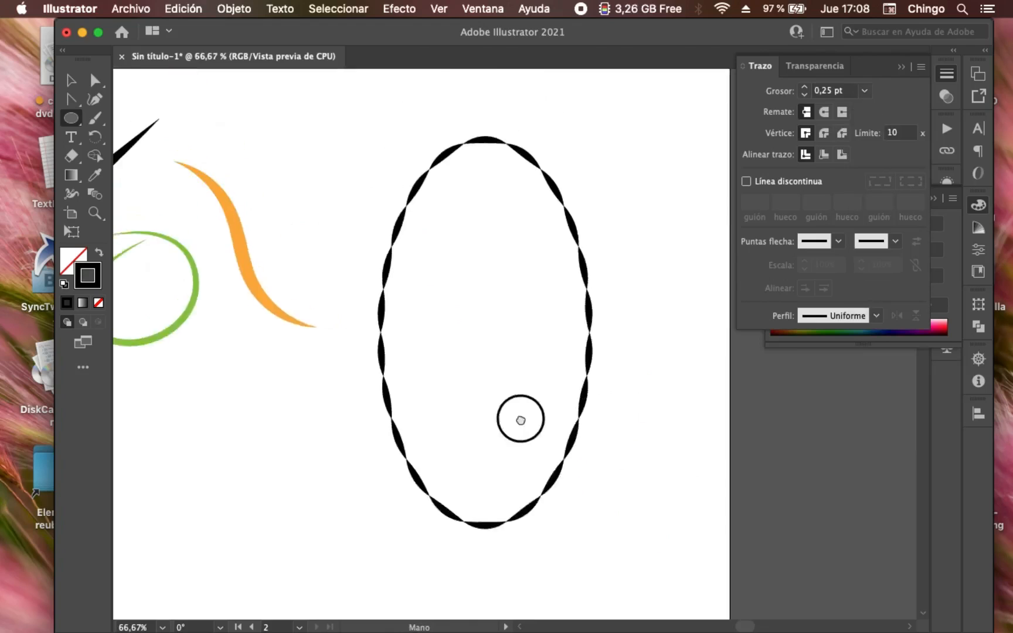
key(space)
scroll(479, 337, left, 4)
scroll(307, 333, up, 4)
scroll(249, 276, left, 6)
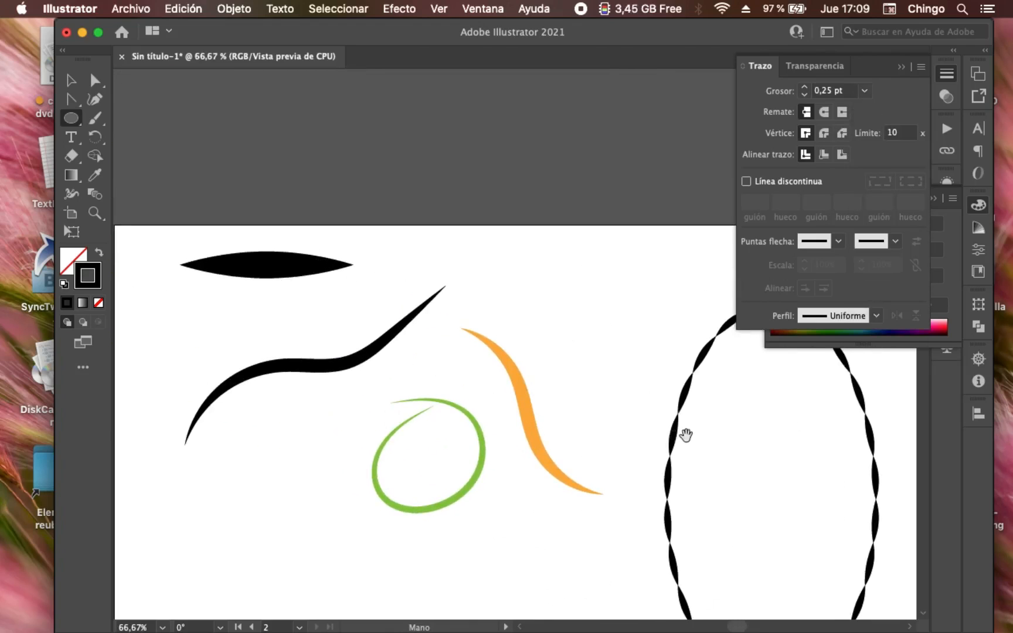
drag(673, 429, 389, 333)
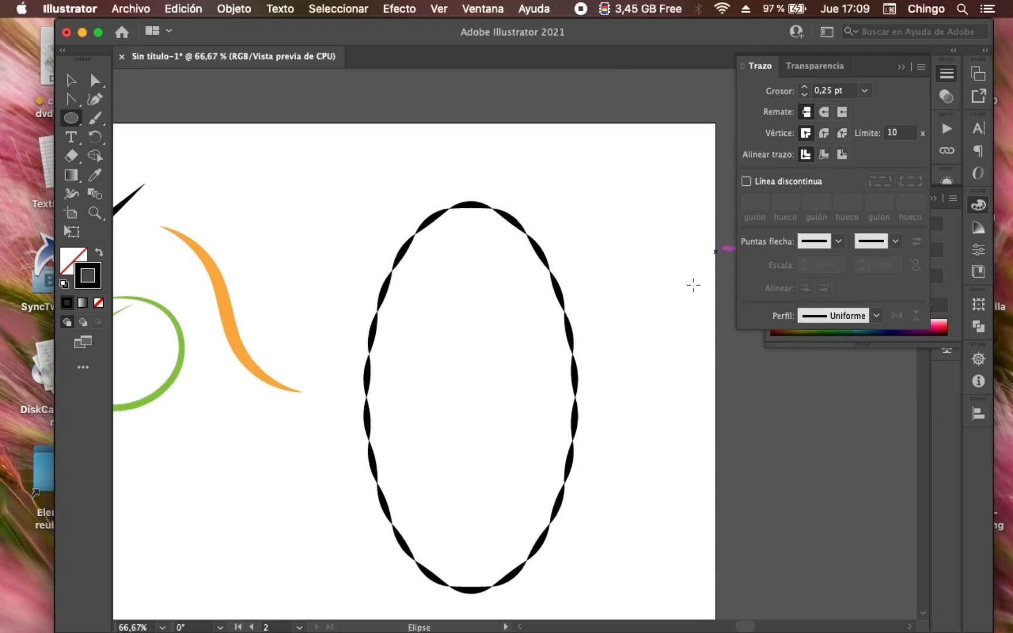
drag(580, 199, 548, 277)
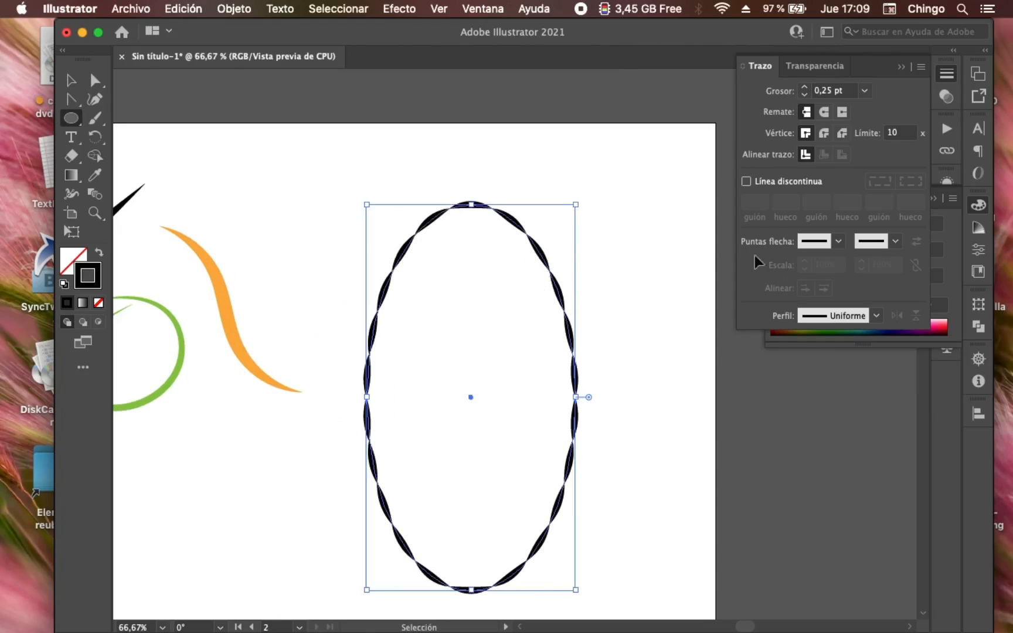
click(865, 90)
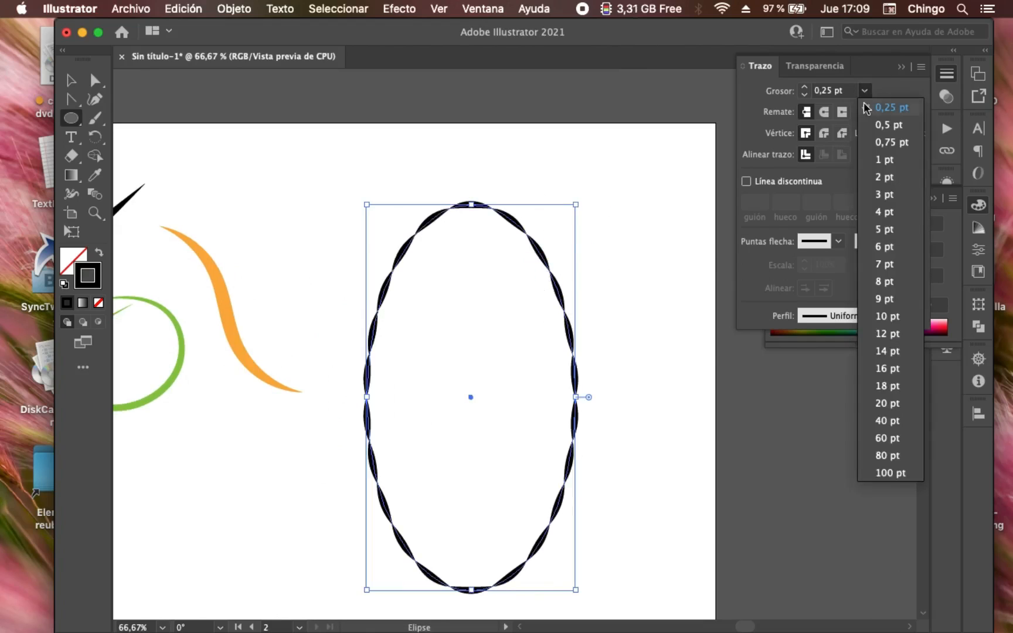
click(887, 159)
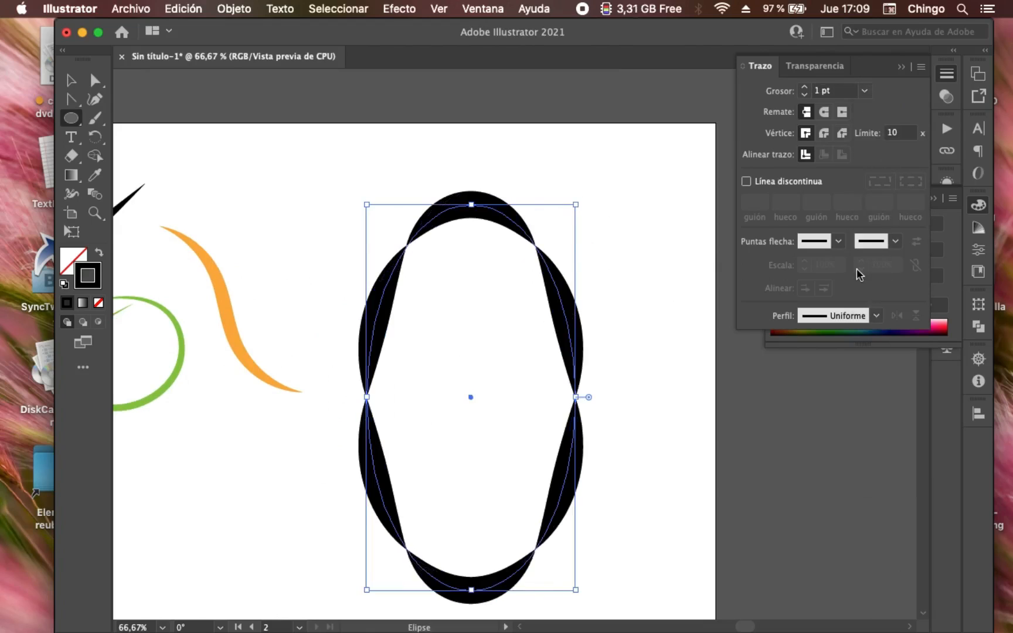
- Draw a circle of about 454 px in diameter below the green circle, with no fill and a black stroke
click(622, 282)
key(space)
drag(439, 357, 627, 228)
alt+super+click(502, 334)
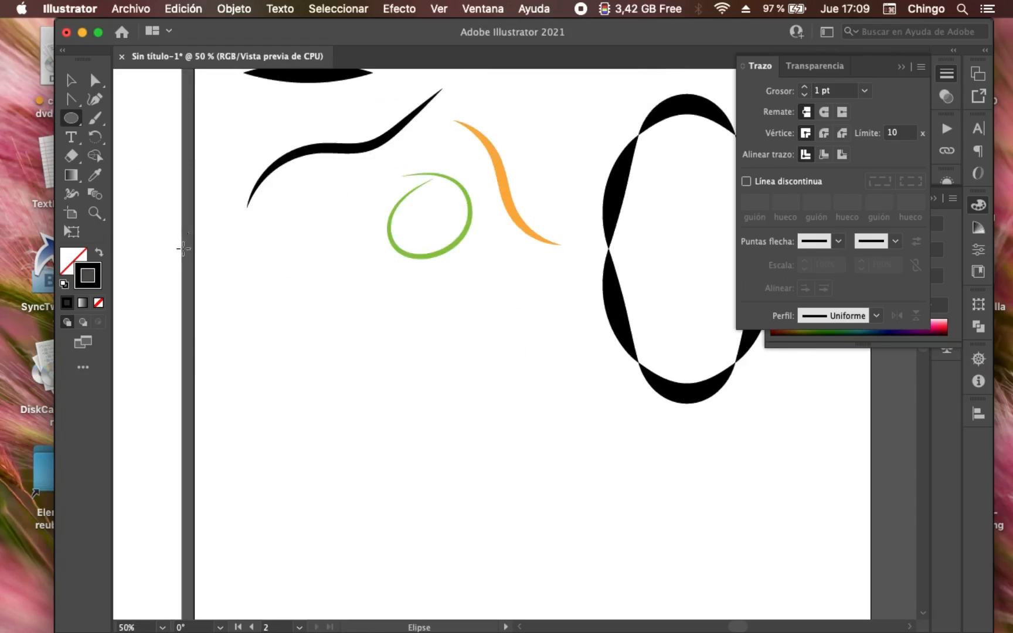
drag(563, 333, 719, 400)
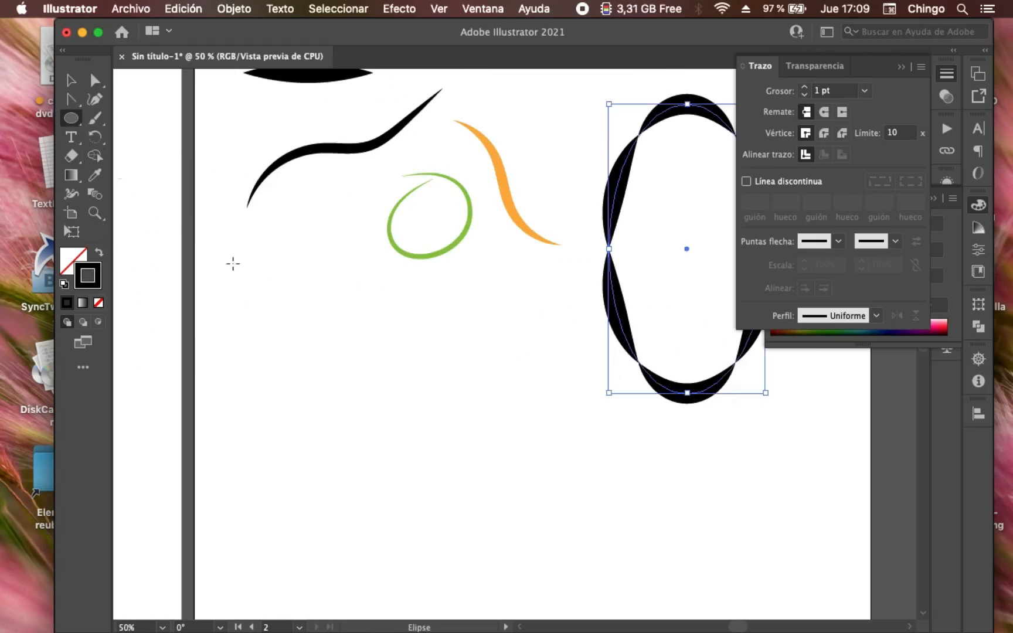
drag(353, 343, 638, 516)
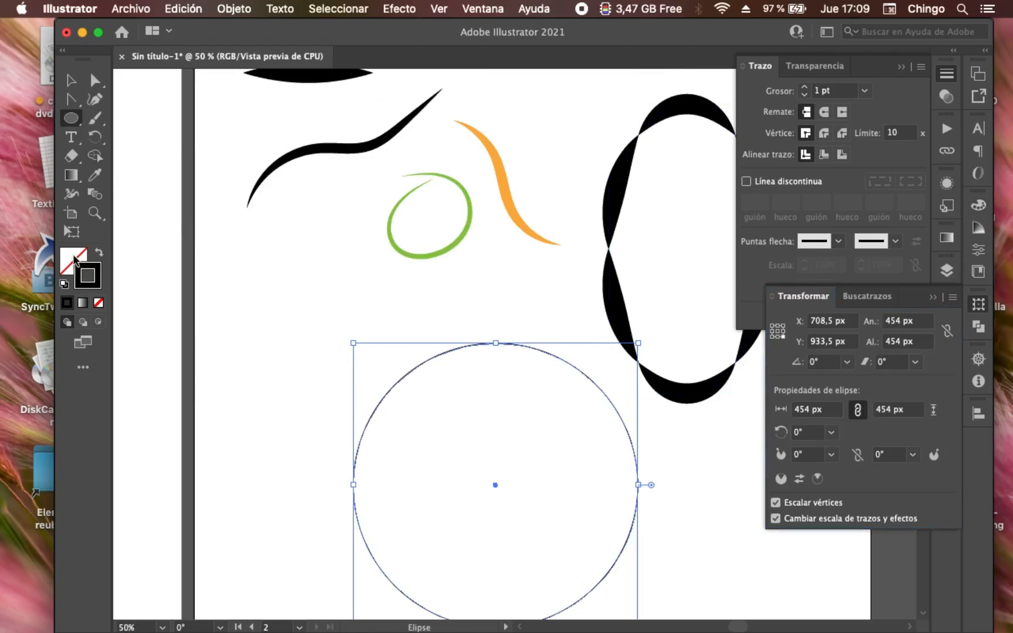
- Apply the custom black pattern brush to the new circle and deselect it
click(933, 297)
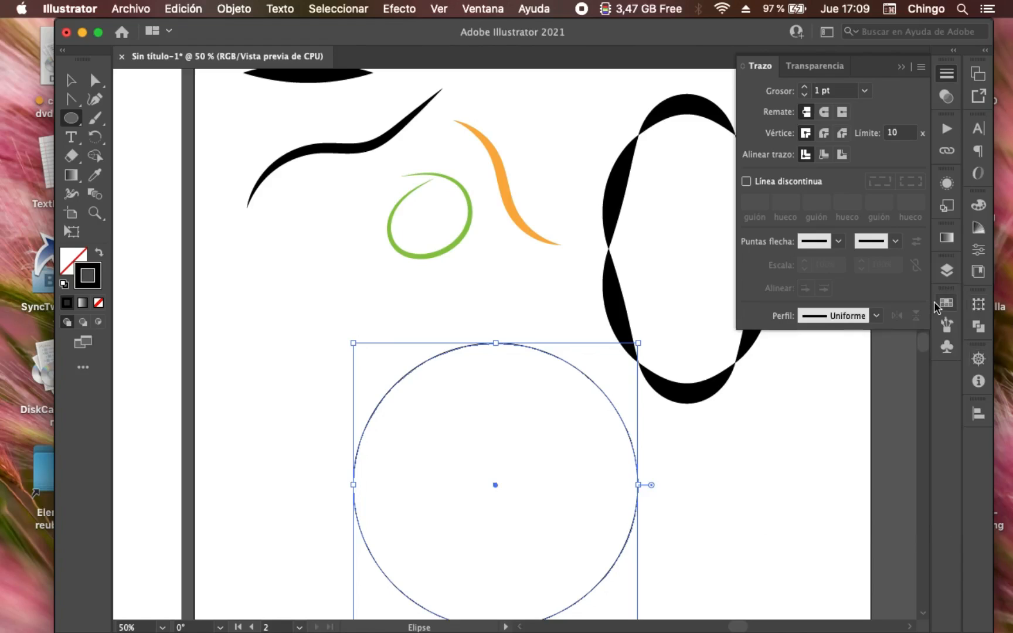
click(946, 324)
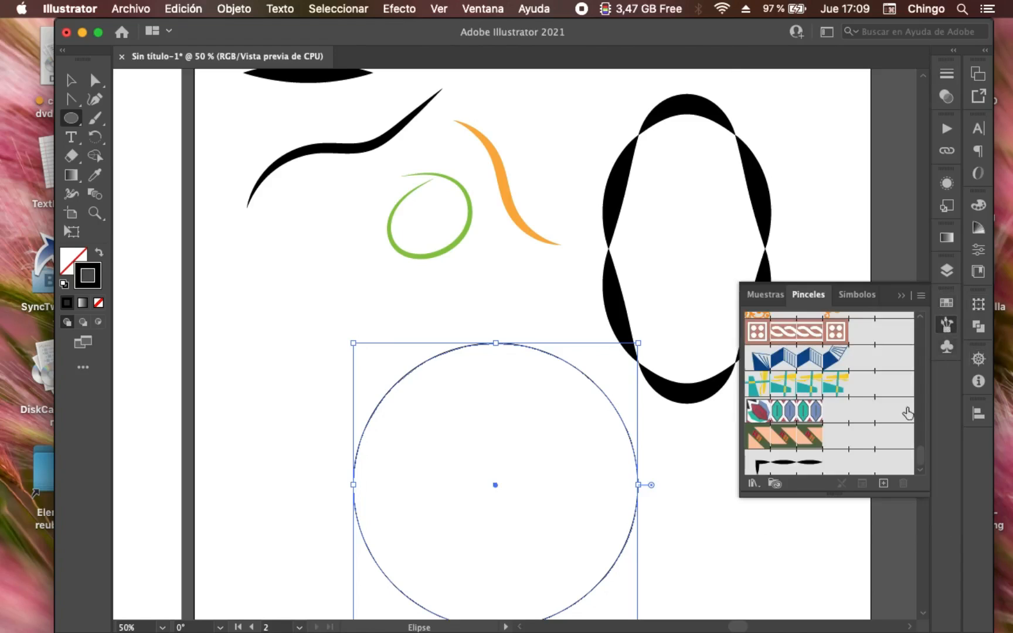
click(814, 463)
drag(377, 382, 407, 185)
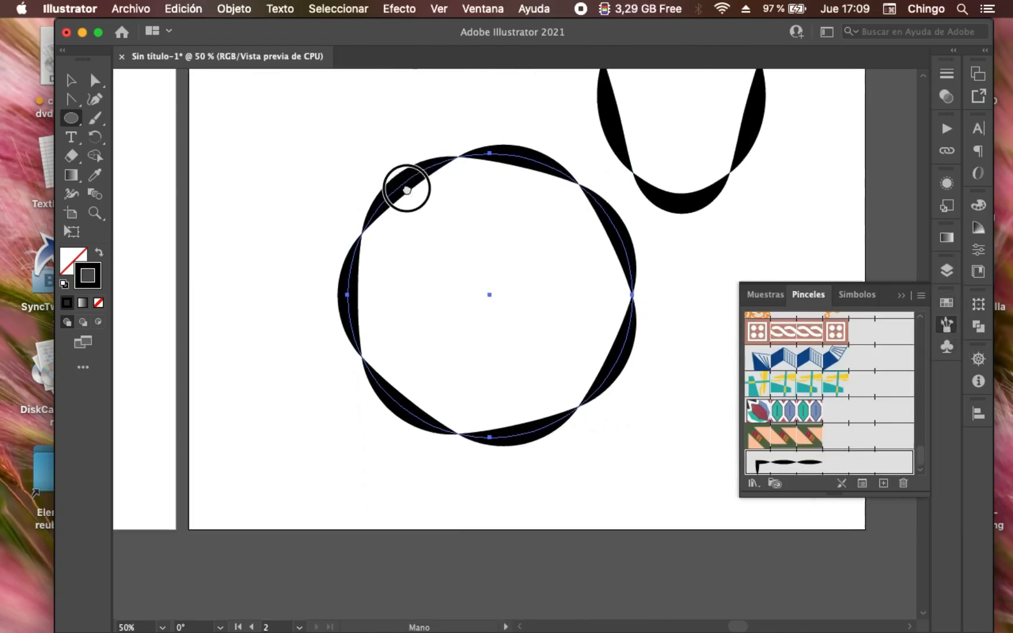
super+click(693, 263)
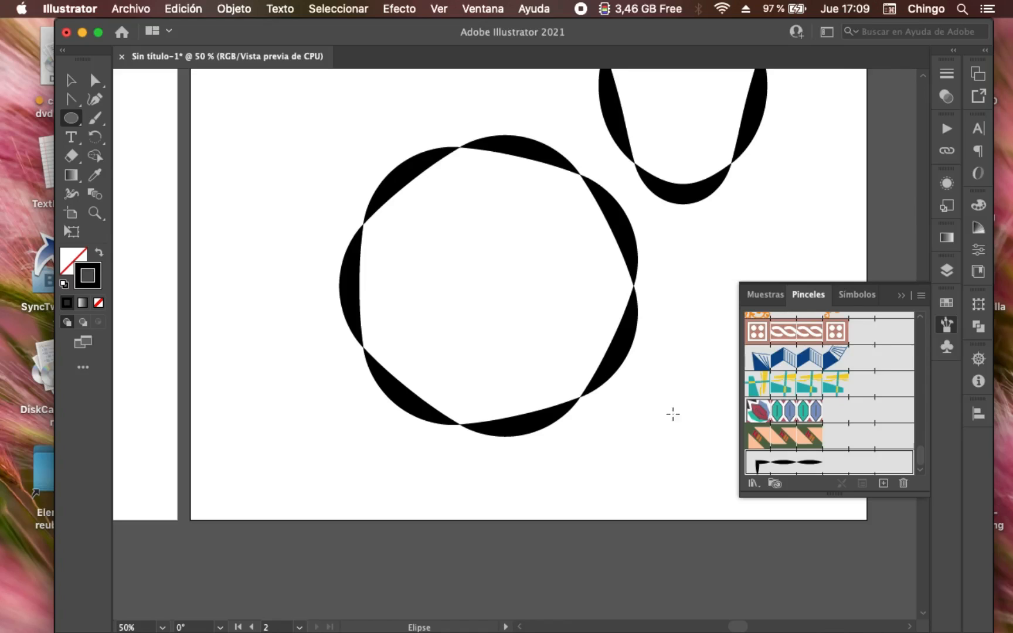
alt+super+click(488, 271)
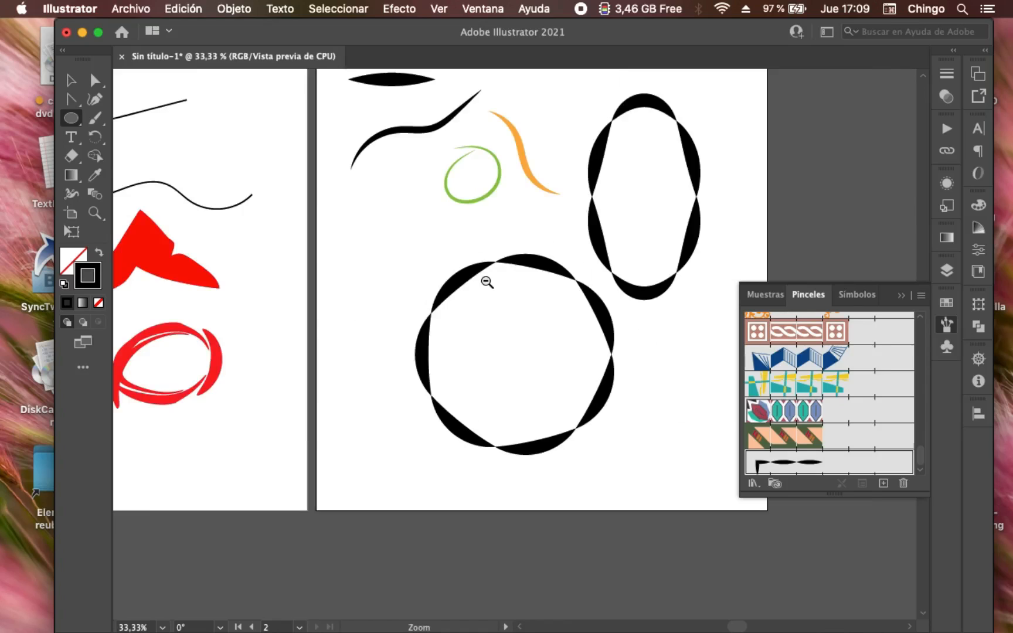
- Create a new scatter brush (Pincel de dispersión) from the black pointed shape with the colorization method Matices
scroll(904, 321, up, 15)
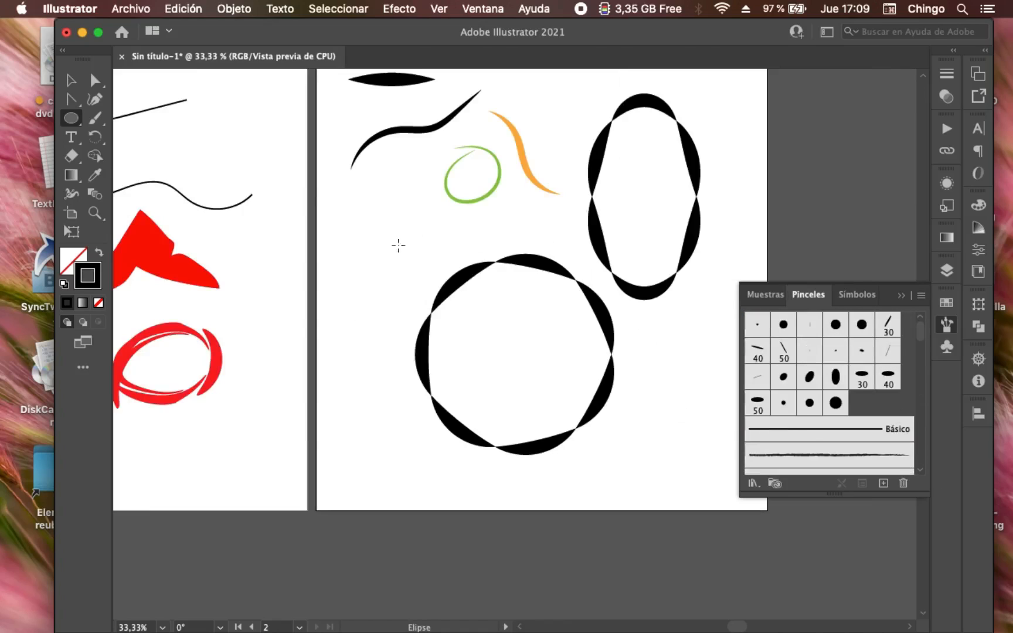
click(71, 79)
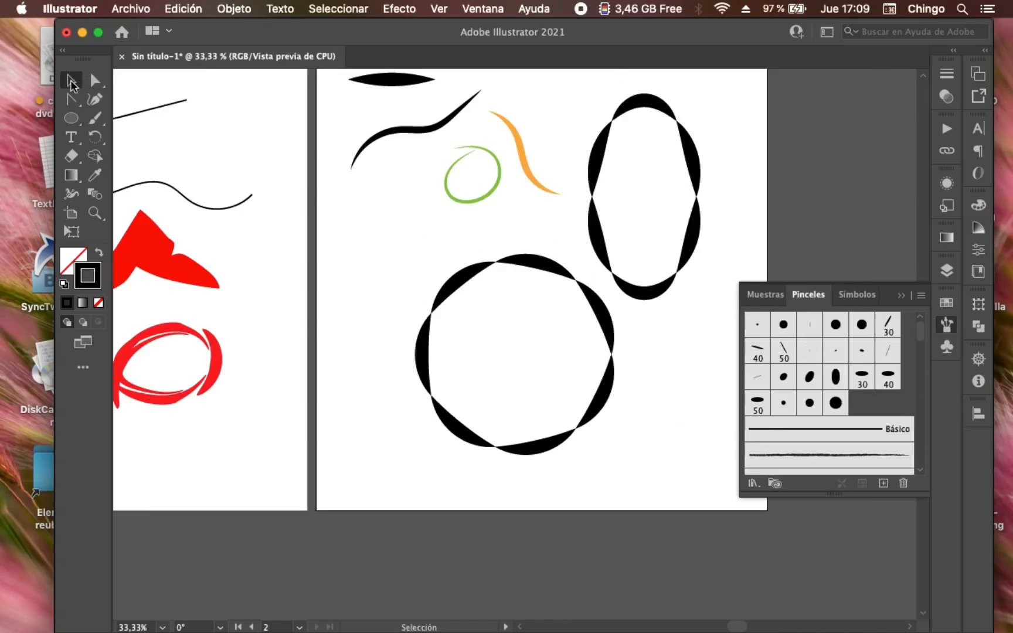
click(399, 81)
mouse_move(399, 83)
mouse_down()
mouse_move(466, 85)
mouse_move(873, 412)
mouse_up()
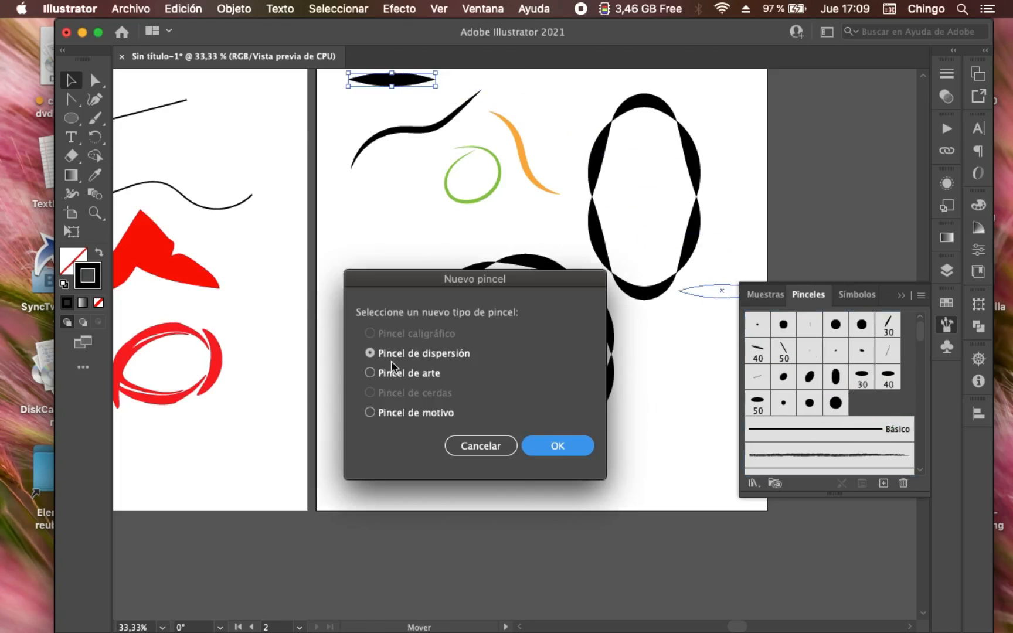
click(563, 446)
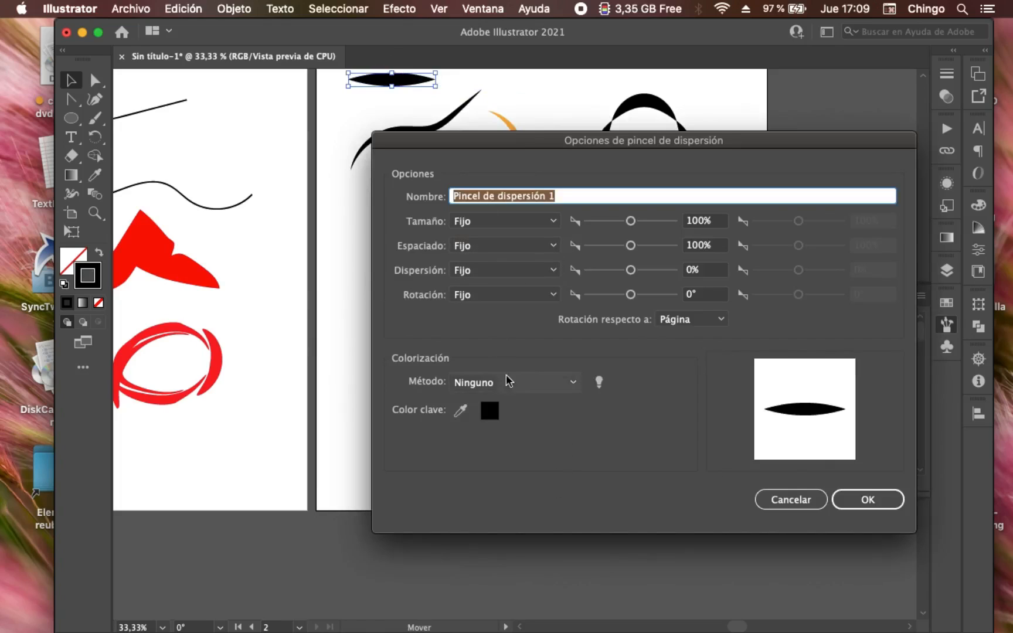
click(520, 384)
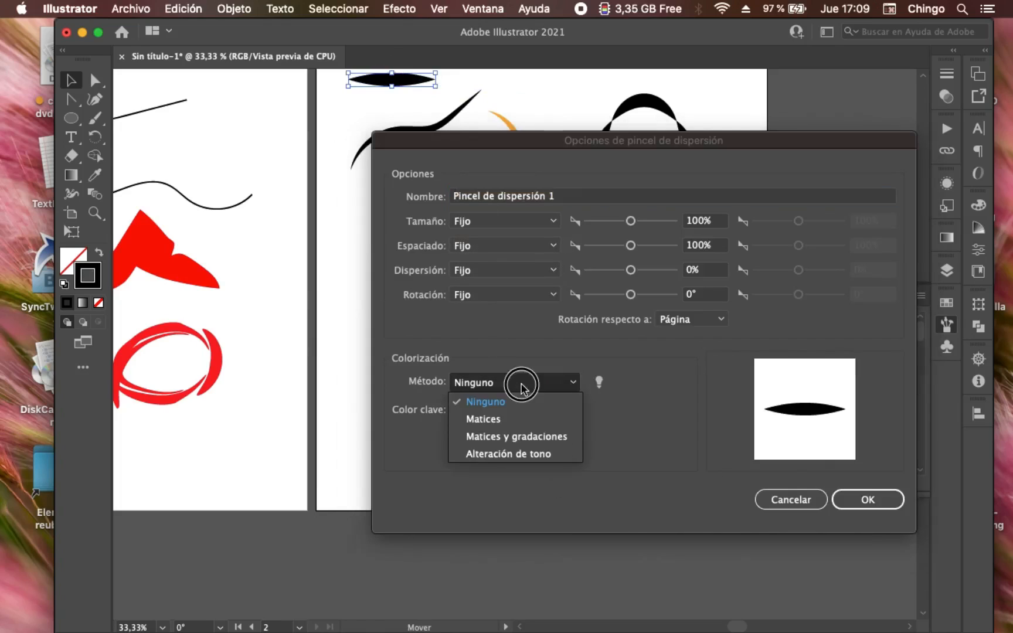
click(506, 418)
click(888, 498)
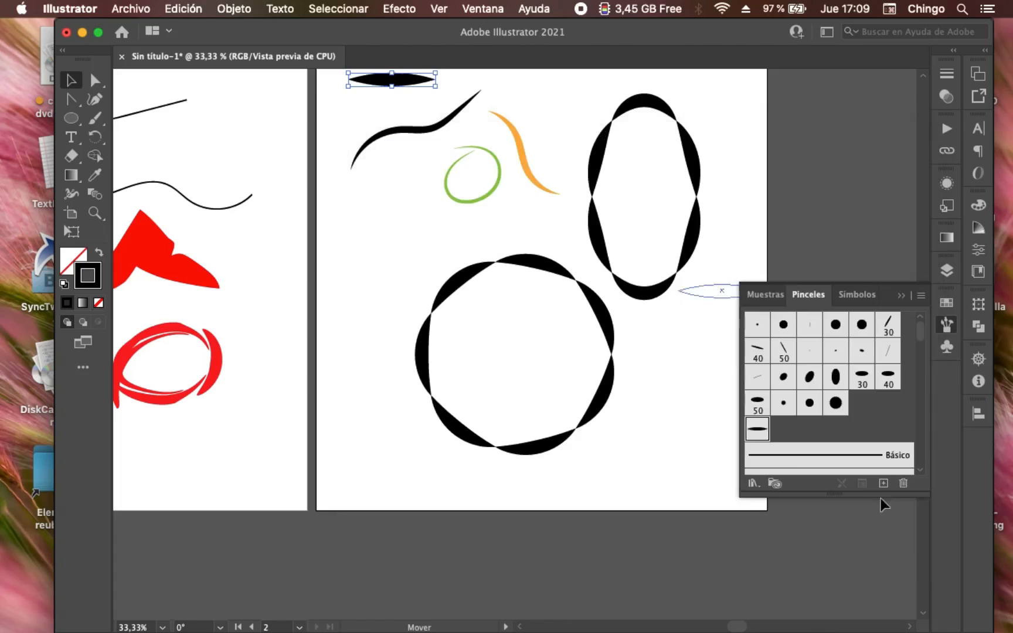
- Add a third artboard to the document beside the one with the patterned ellipses
key(space)
drag(654, 340, 441, 344)
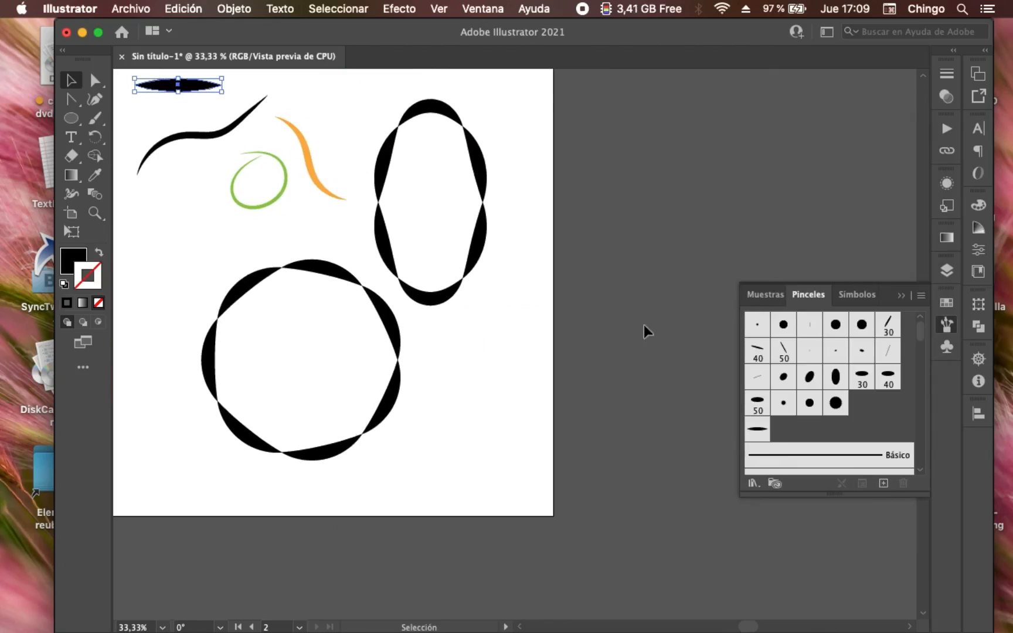
click(978, 73)
click(915, 216)
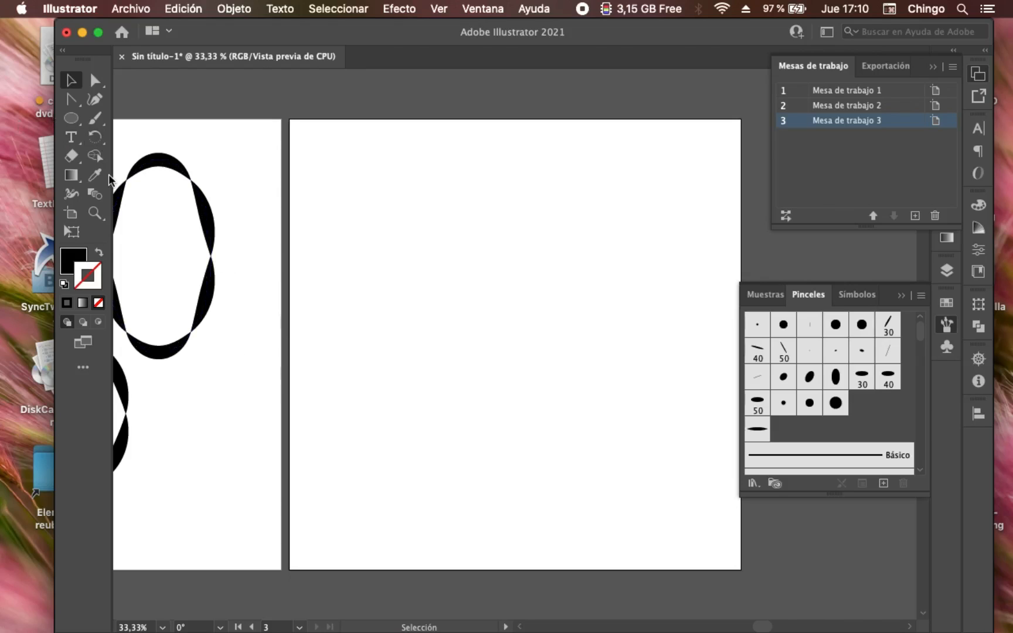
- Paint a wavy stroke across the upper part of the empty artboard with the new scatter brush, and set its weight to 0,25 pt
click(94, 118)
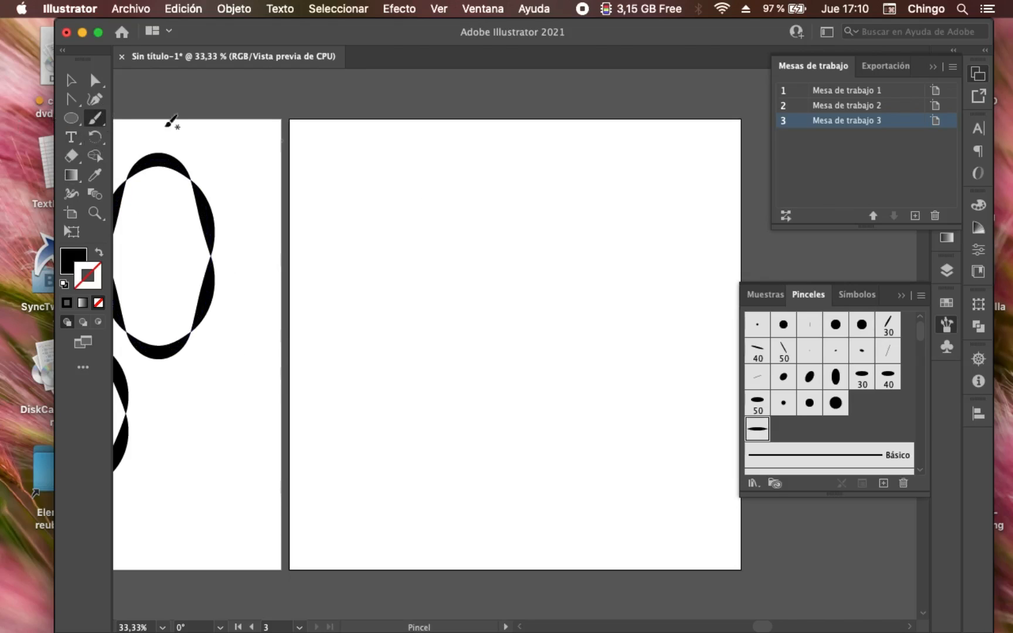
mouse_move(342, 280)
mouse_down()
mouse_move(362, 238)
mouse_move(507, 239)
mouse_move(625, 188)
mouse_up()
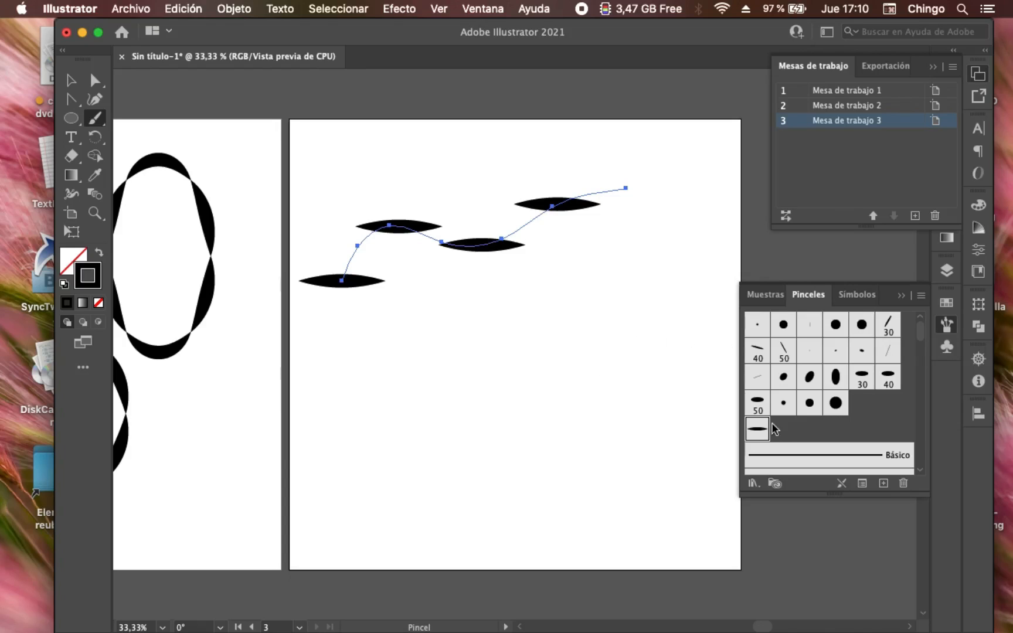
click(933, 69)
click(947, 73)
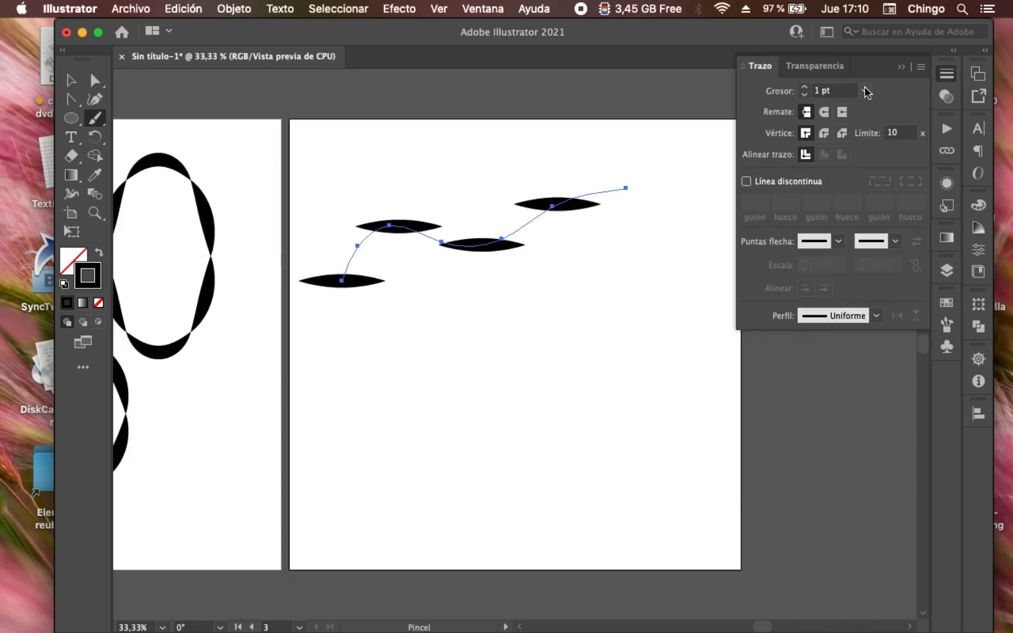
click(867, 91)
click(877, 106)
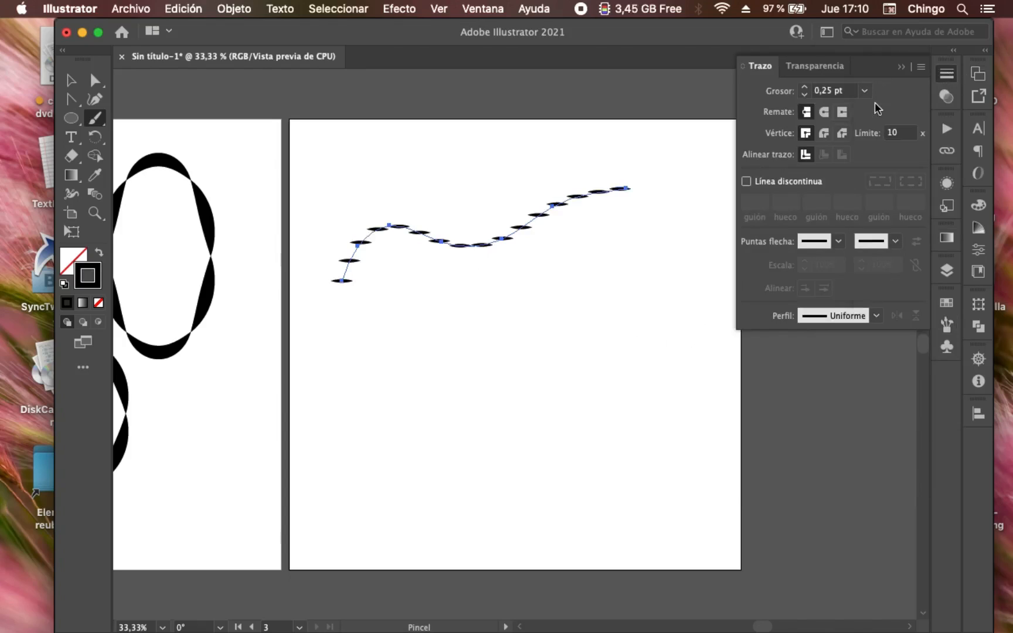
super+click(576, 422)
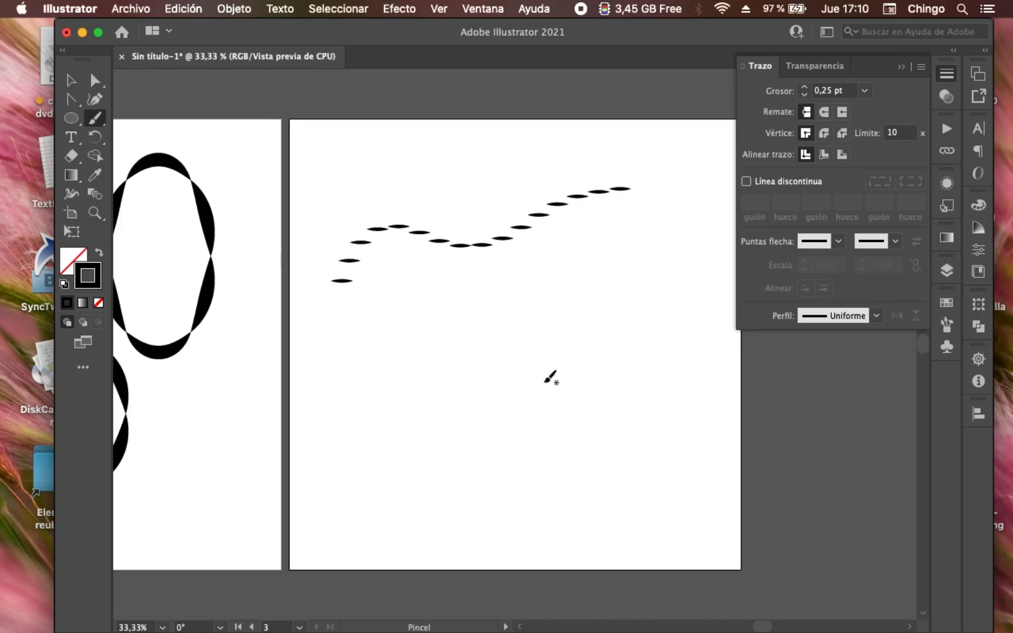
- Draw an ellipse of about 493 × 555 px below the wavy stroke and apply the new scatter brush to it
click(71, 118)
drag(440, 286, 646, 518)
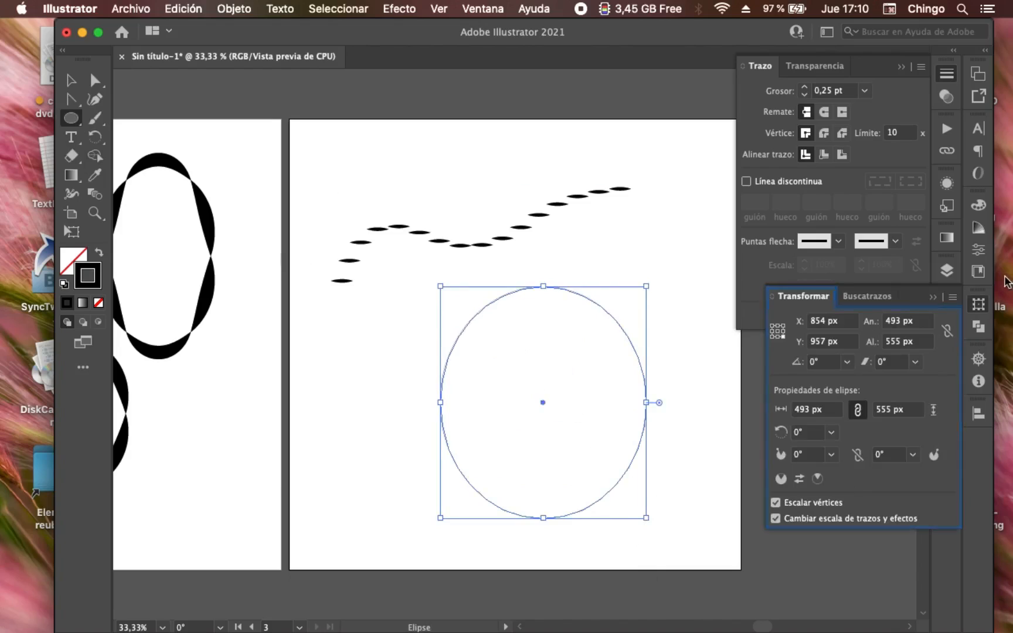
click(931, 299)
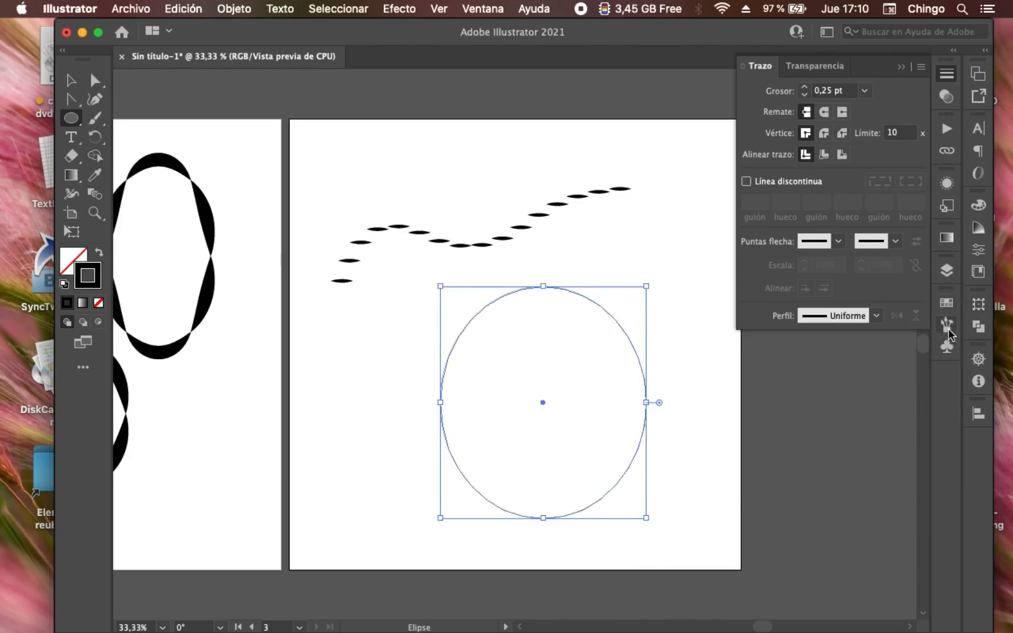
click(947, 324)
click(757, 428)
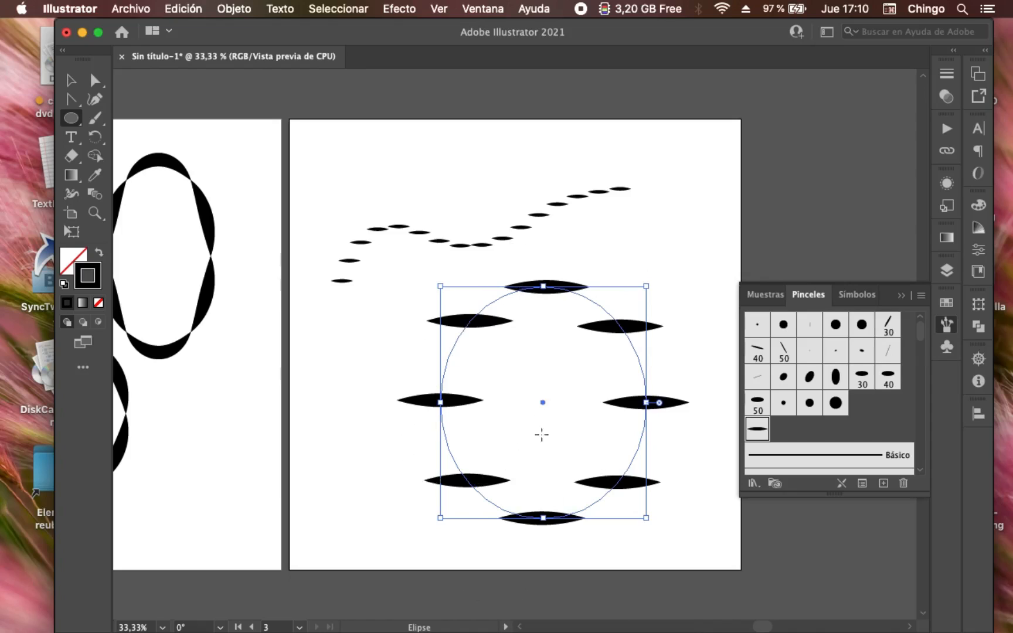
- Set the scatter-brushed ellipse's stroke weight to 0,25 pt and deselect it
drag(377, 186, 378, 130)
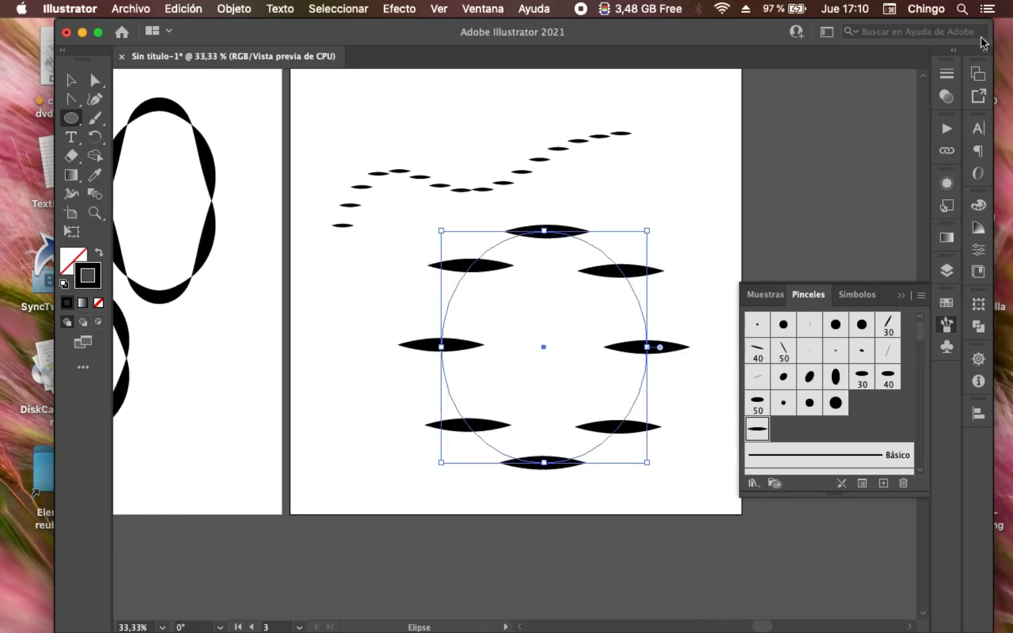
click(952, 78)
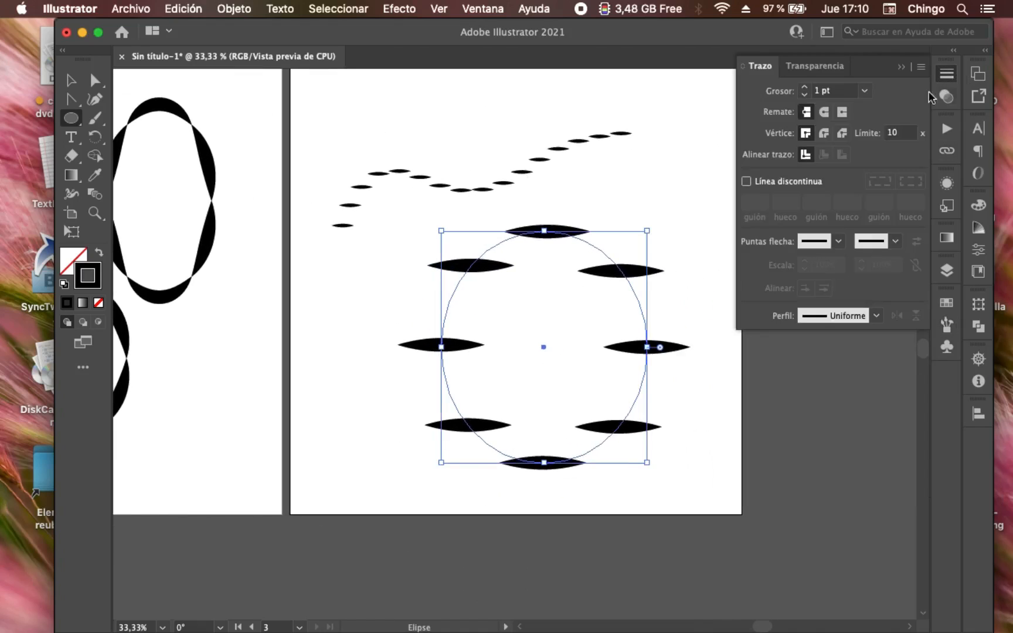
click(865, 90)
click(877, 107)
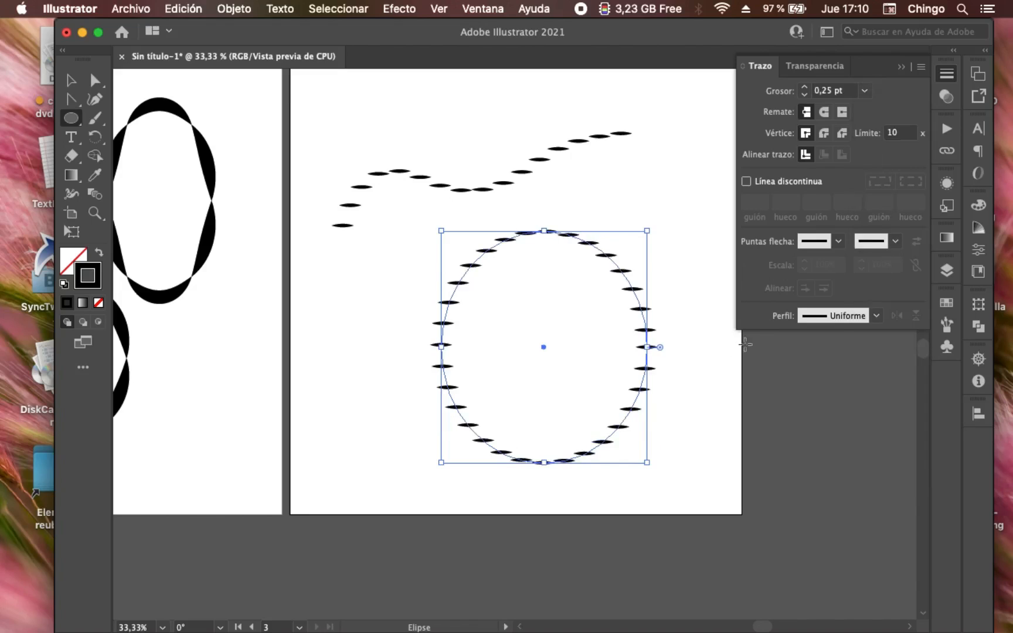
super+click(687, 394)
- Inspect the scatter-brushed ellipse up close and delete it from the artboard
super+click(589, 374)
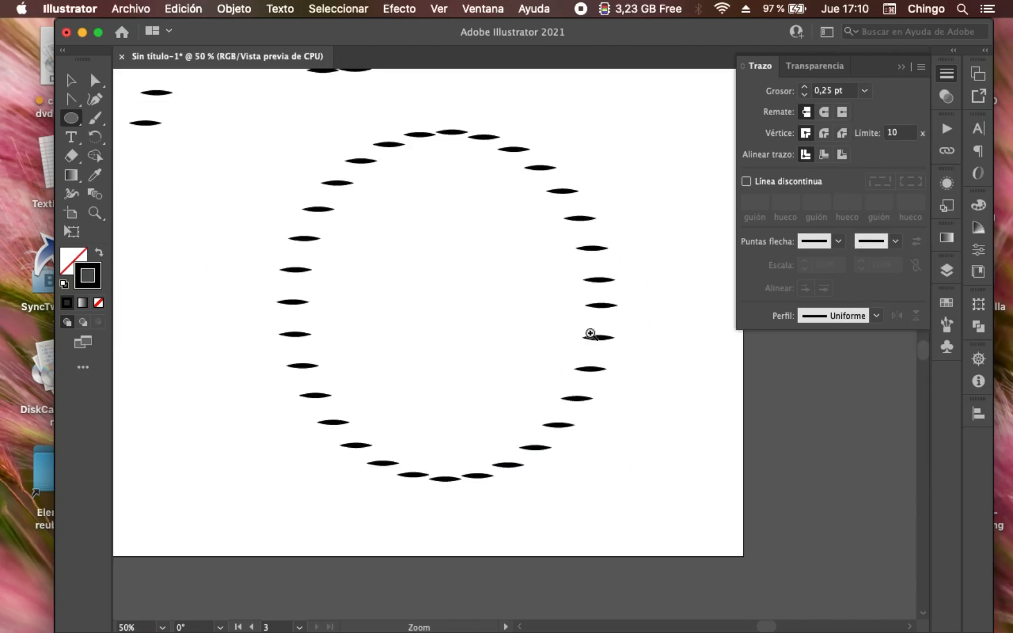
super+click(556, 276)
drag(347, 342, 419, 214)
alt+super+click(418, 241)
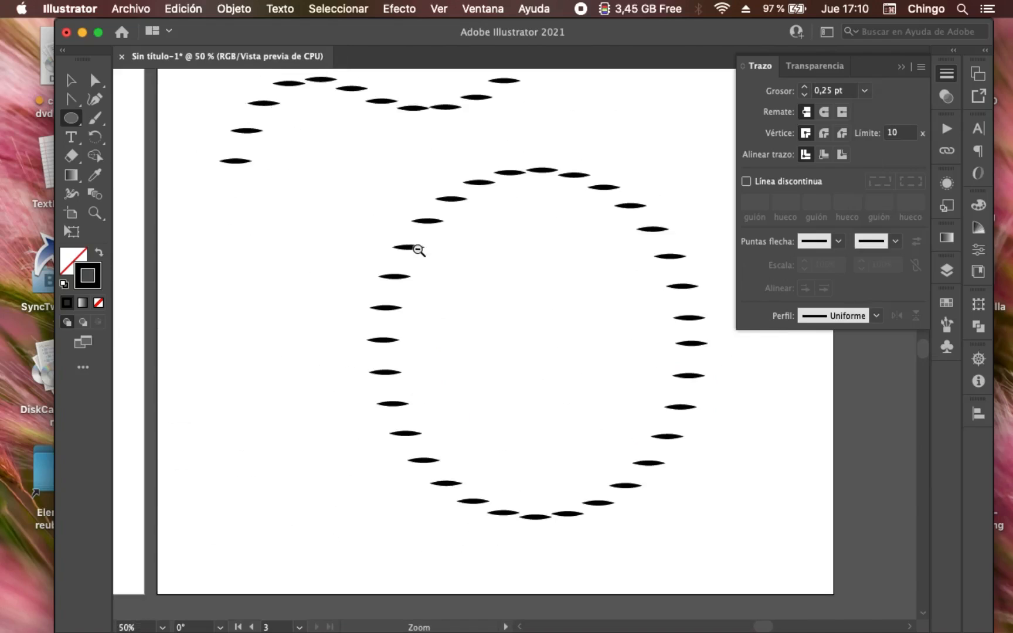
alt+super+click(418, 270)
drag(451, 339, 546, 378)
key(Delete)
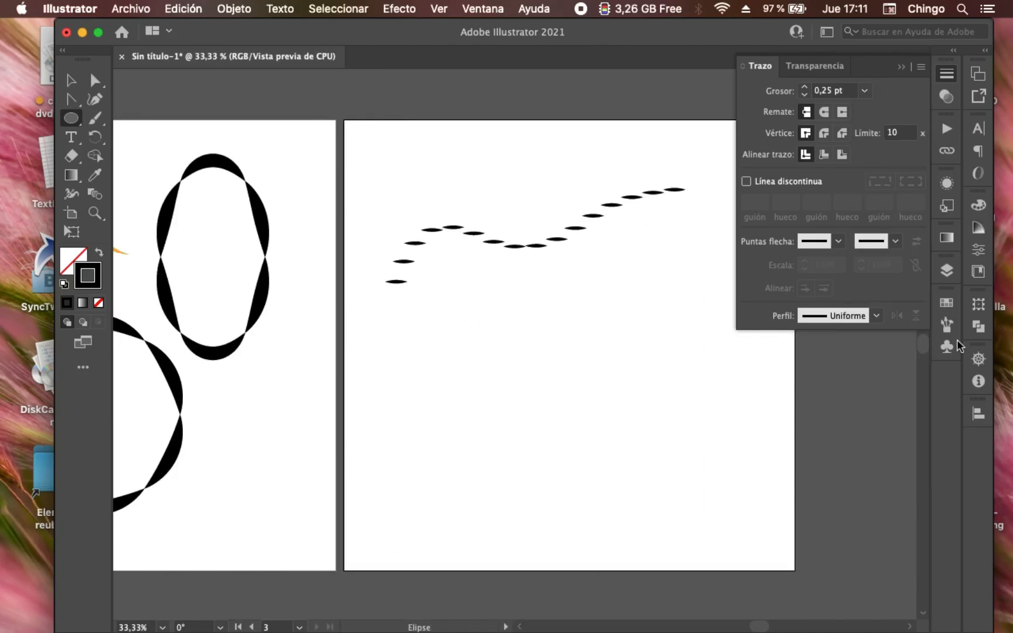
- Edit the scatter brush's options so its size varies randomly between 59% and 168%
click(948, 325)
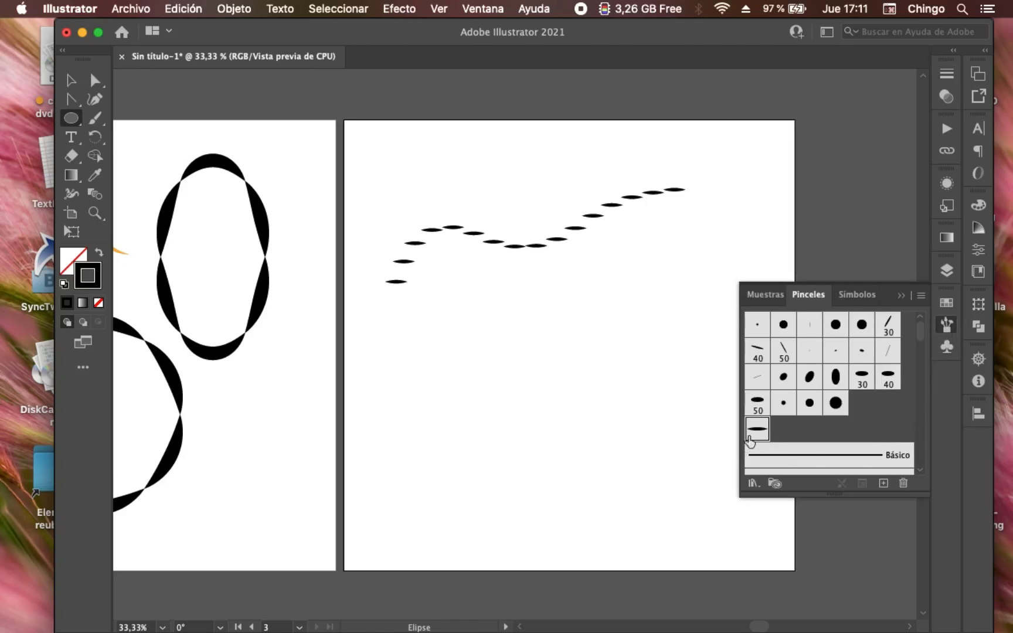
double_click(757, 430)
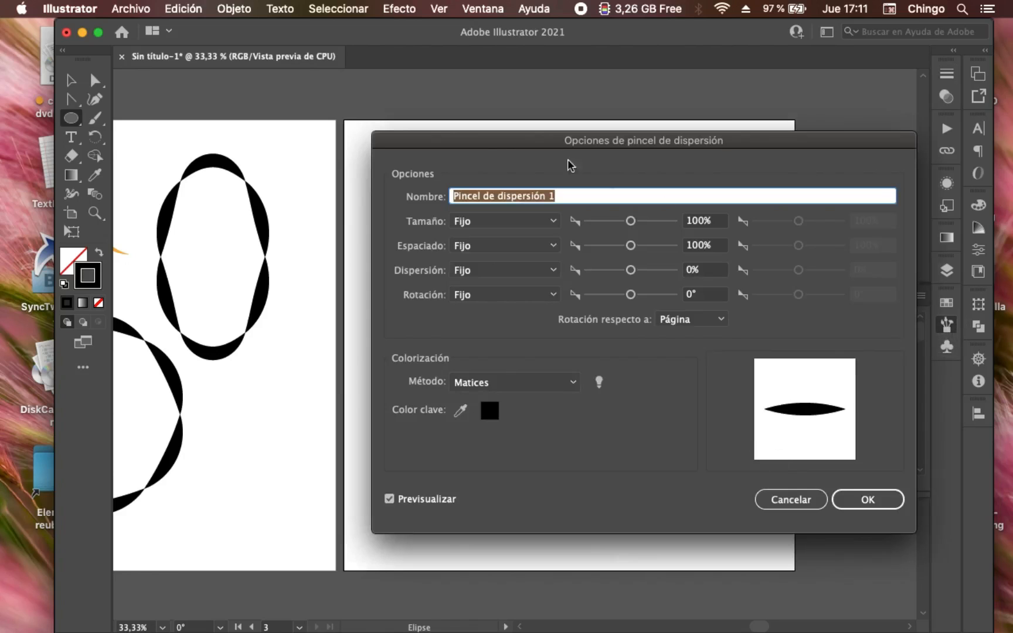
mouse_move(493, 142)
mouse_down()
mouse_move(700, 296)
mouse_move(596, 312)
mouse_up()
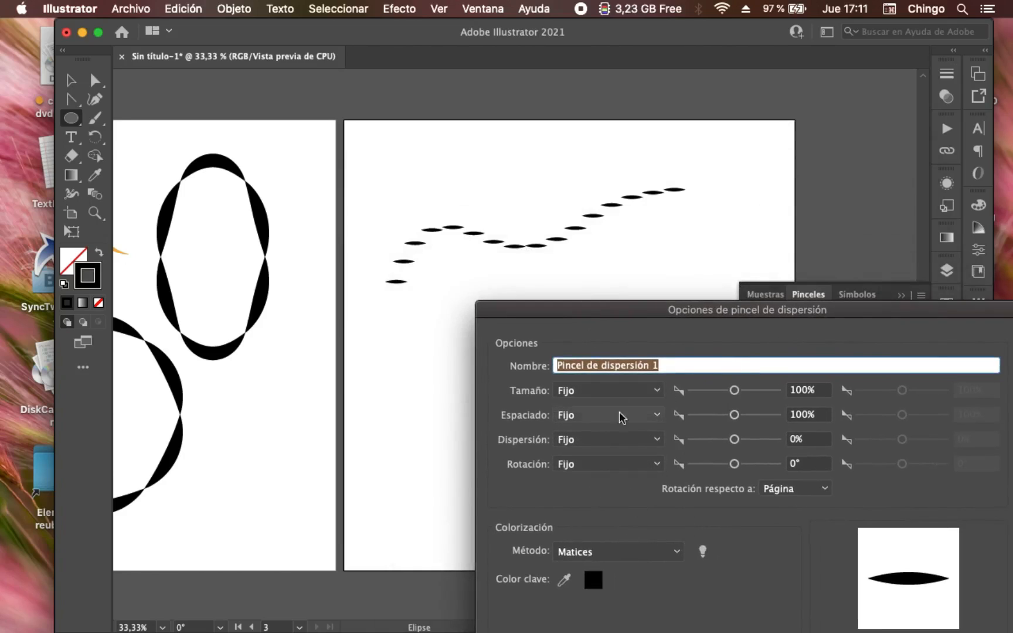
click(607, 391)
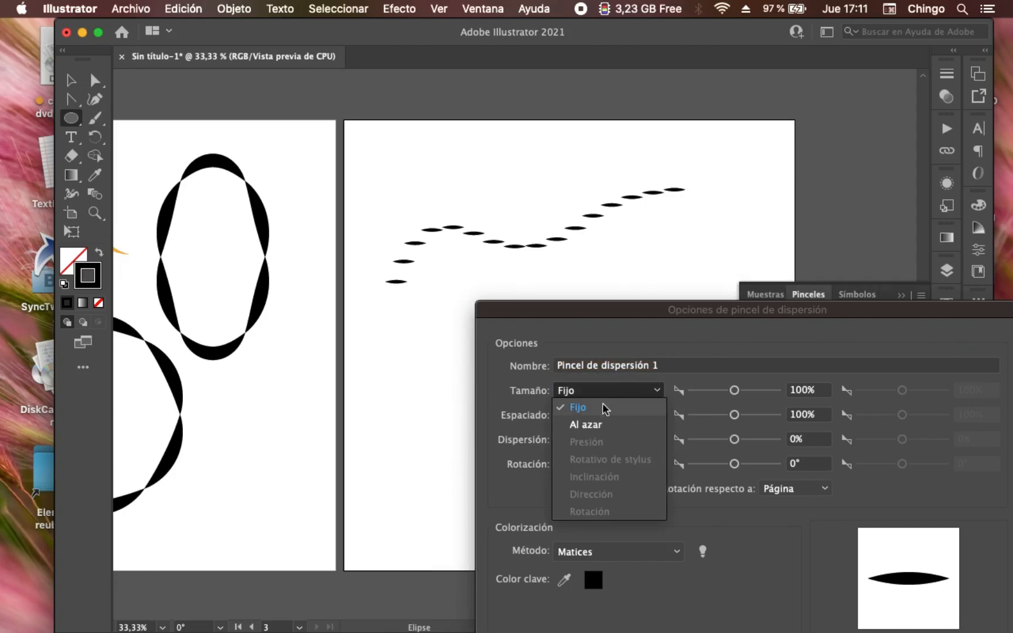
click(604, 422)
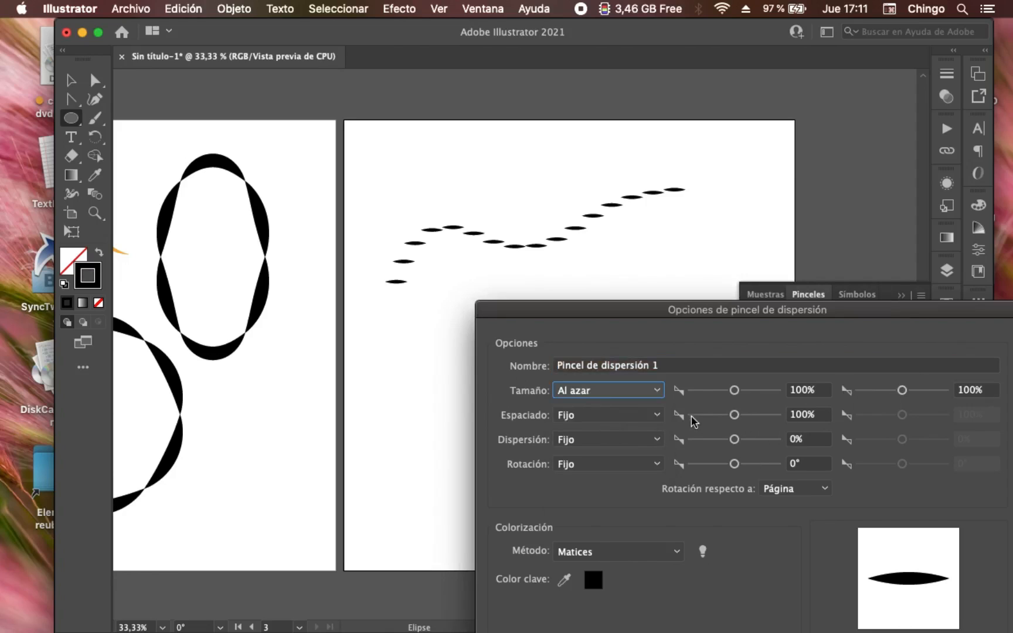
drag(733, 390, 714, 391)
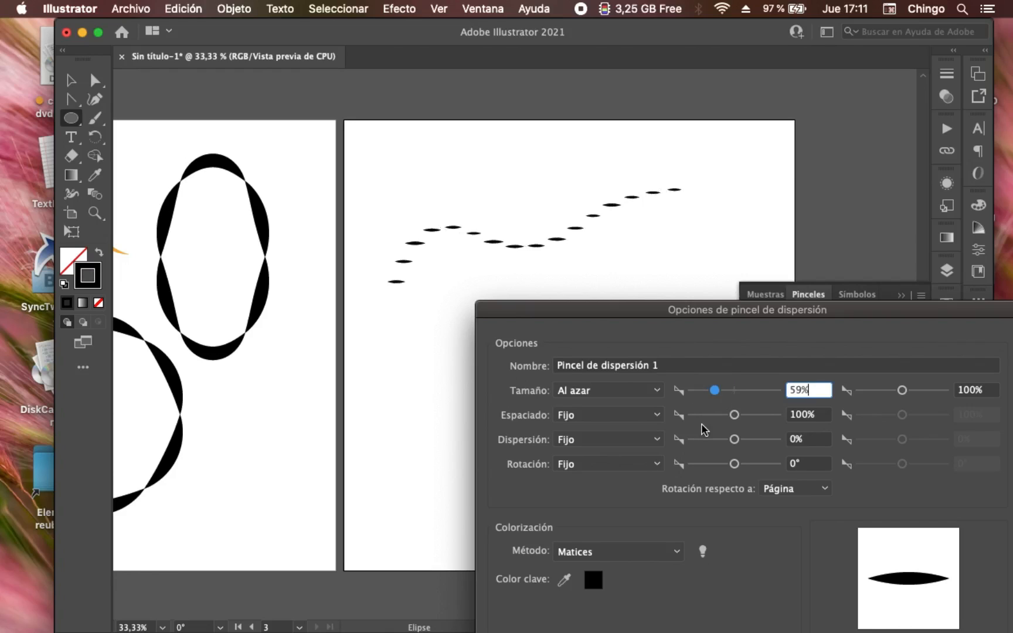
drag(910, 390, 907, 395)
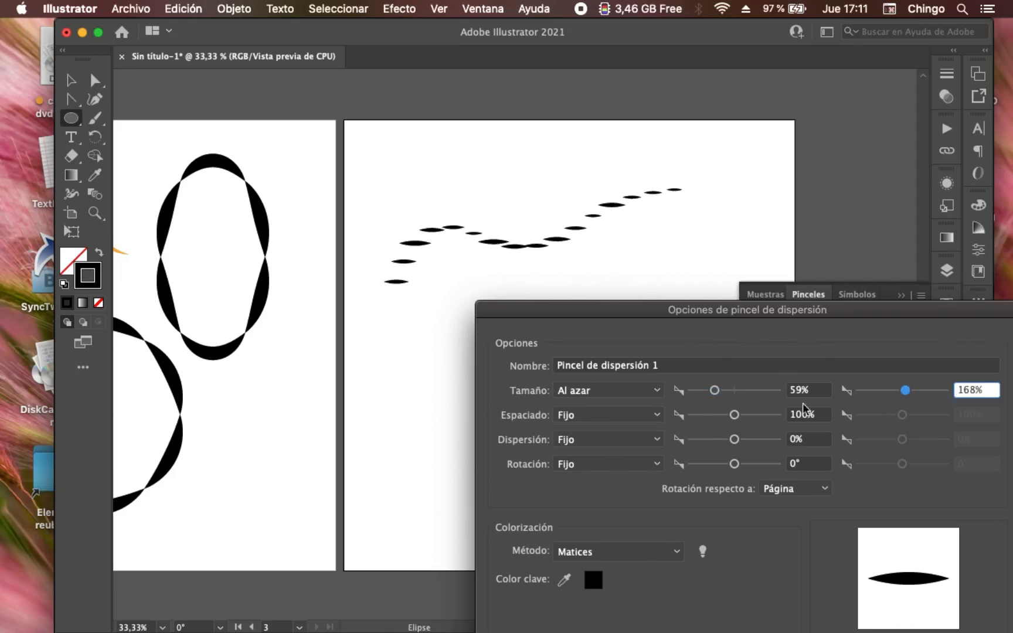
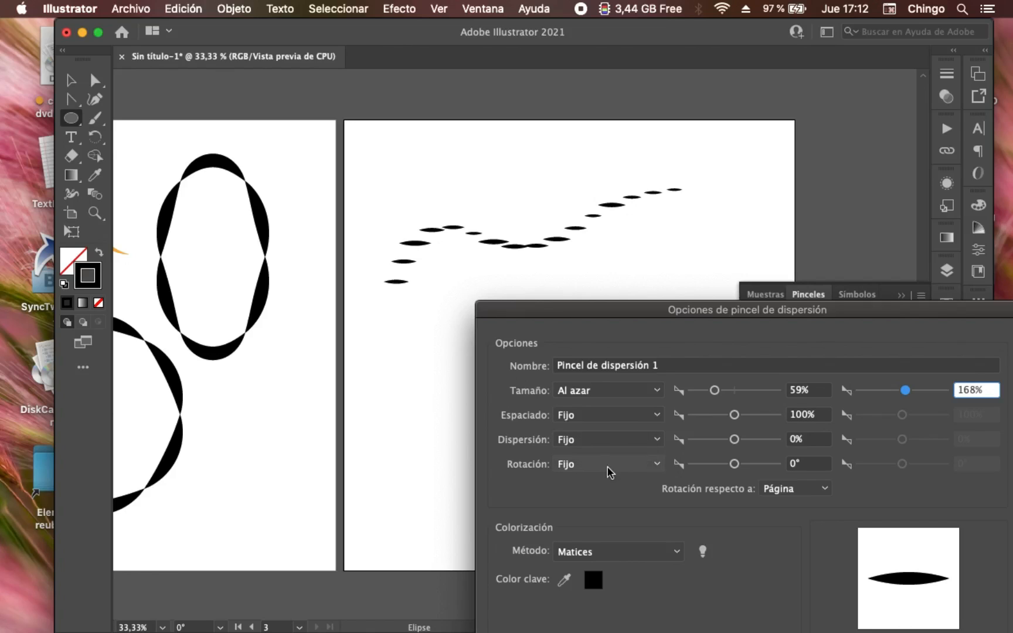
- Set the scatter brush's rotation to random between -107° and 30°, and apply the changes to existing strokes
click(628, 472)
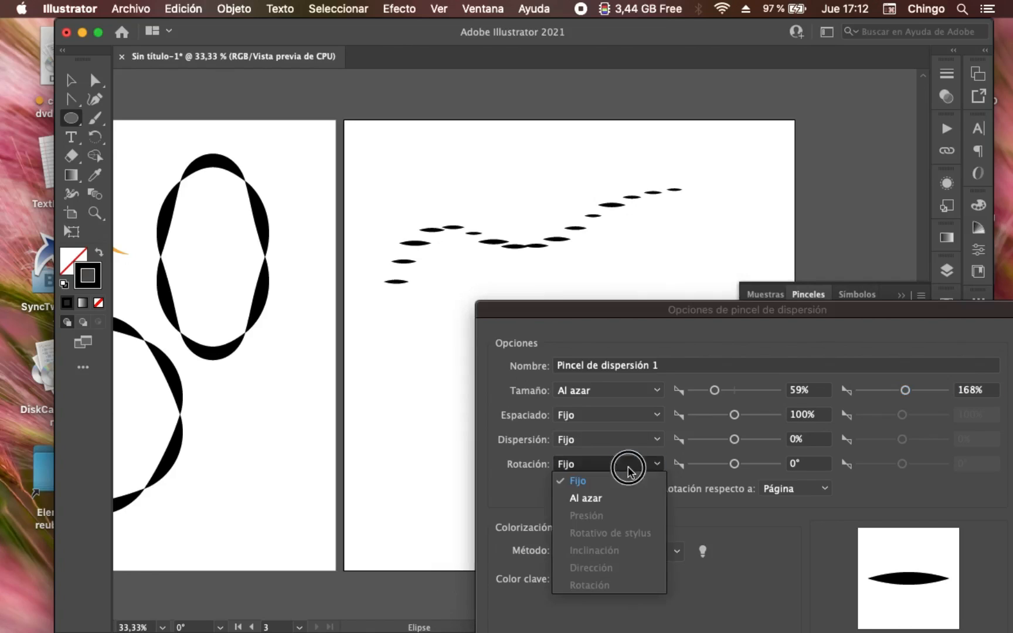
click(615, 496)
drag(734, 464, 708, 465)
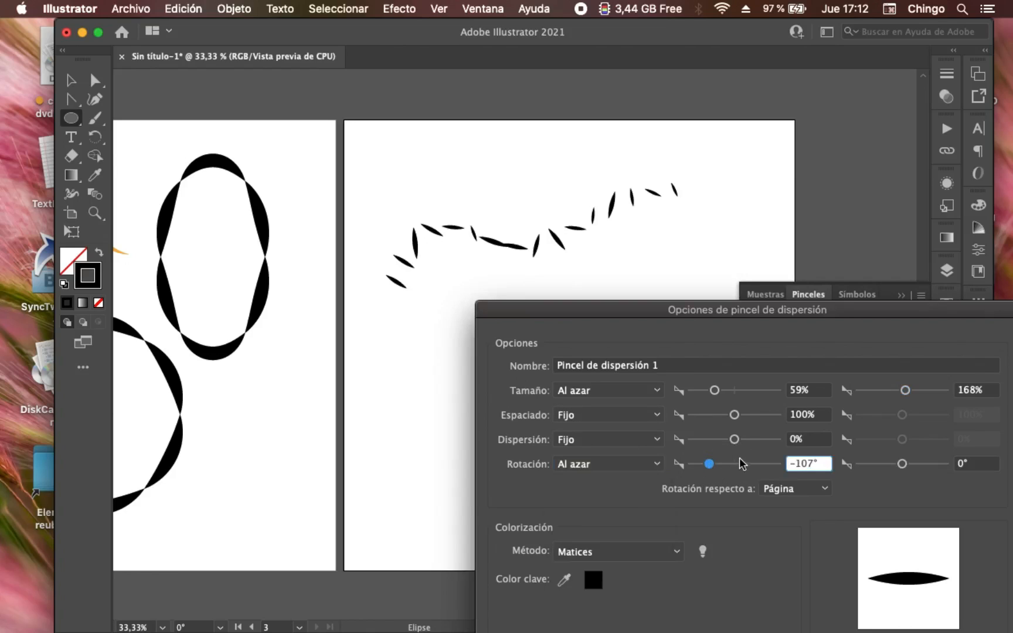
drag(902, 465, 910, 467)
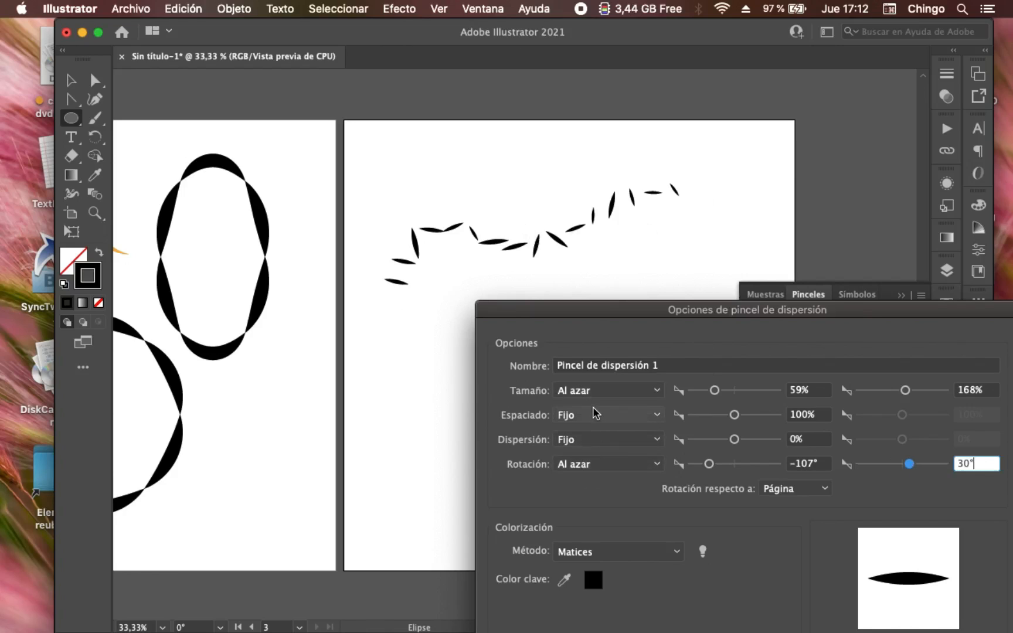
drag(826, 306, 703, 154)
click(858, 513)
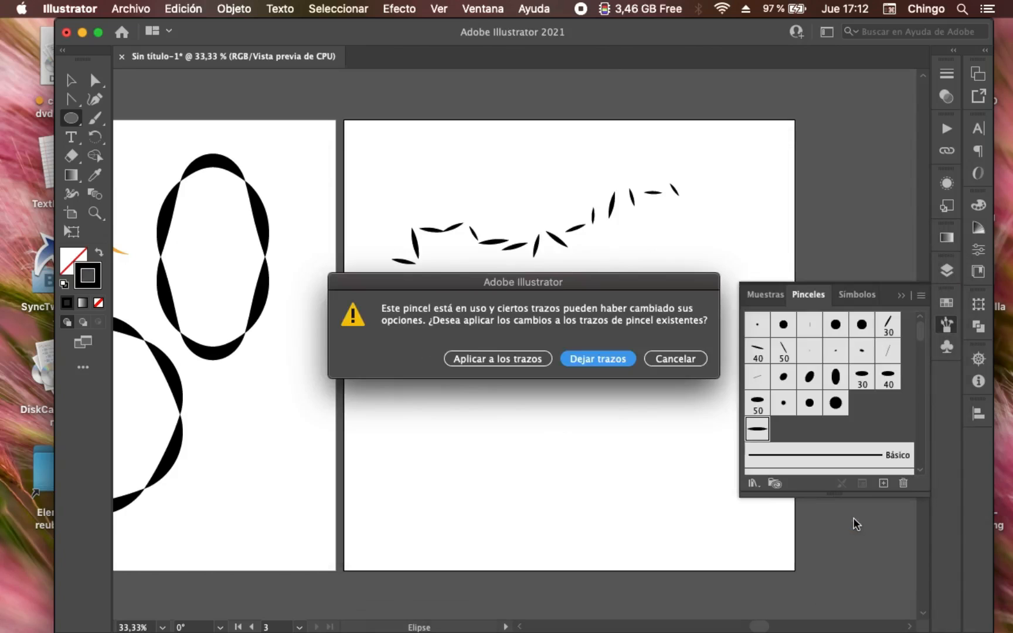
click(515, 362)
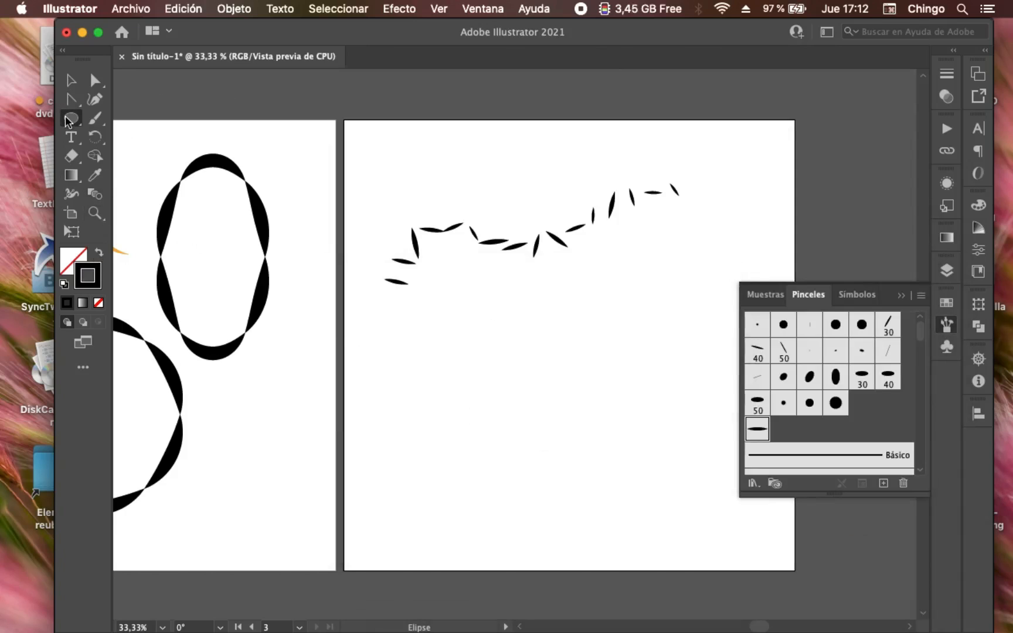
- Draw a circle of about 468 px in diameter below the wavy stroke and apply the scatter brush to it
drag(451, 322, 639, 491)
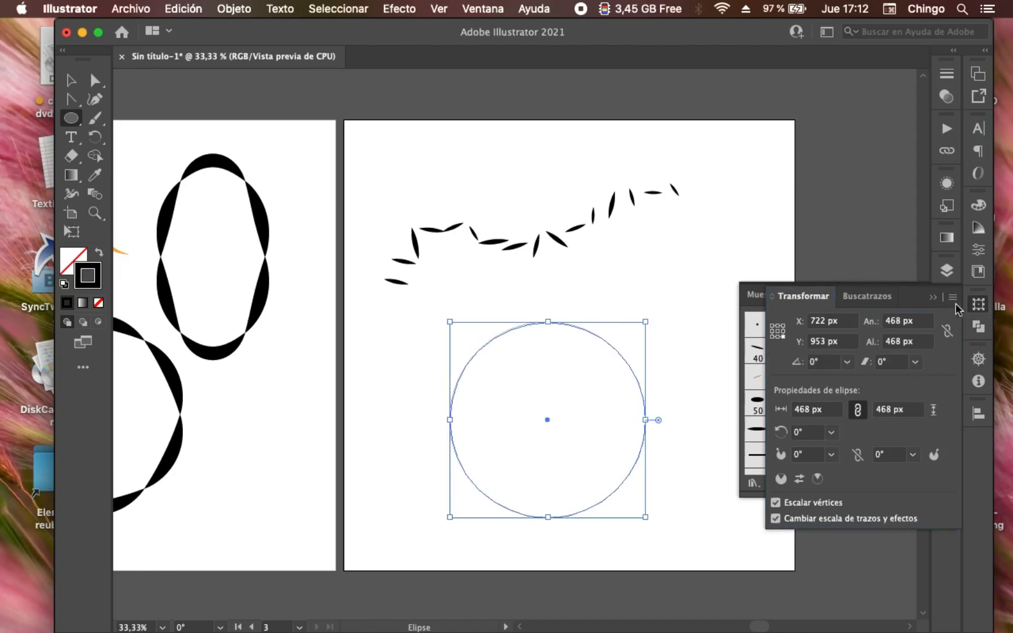
click(932, 297)
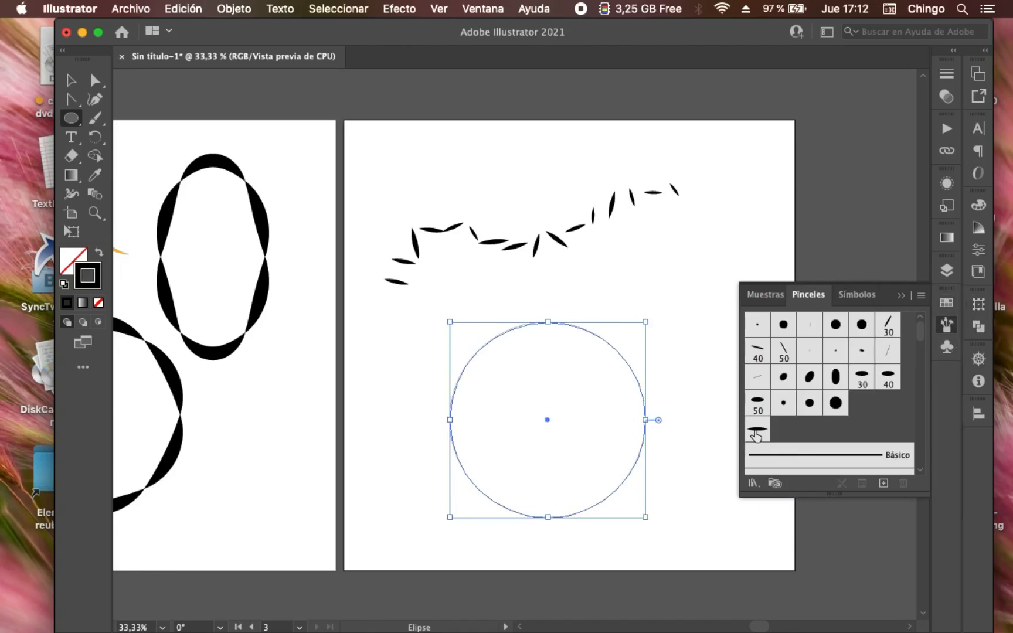
click(756, 434)
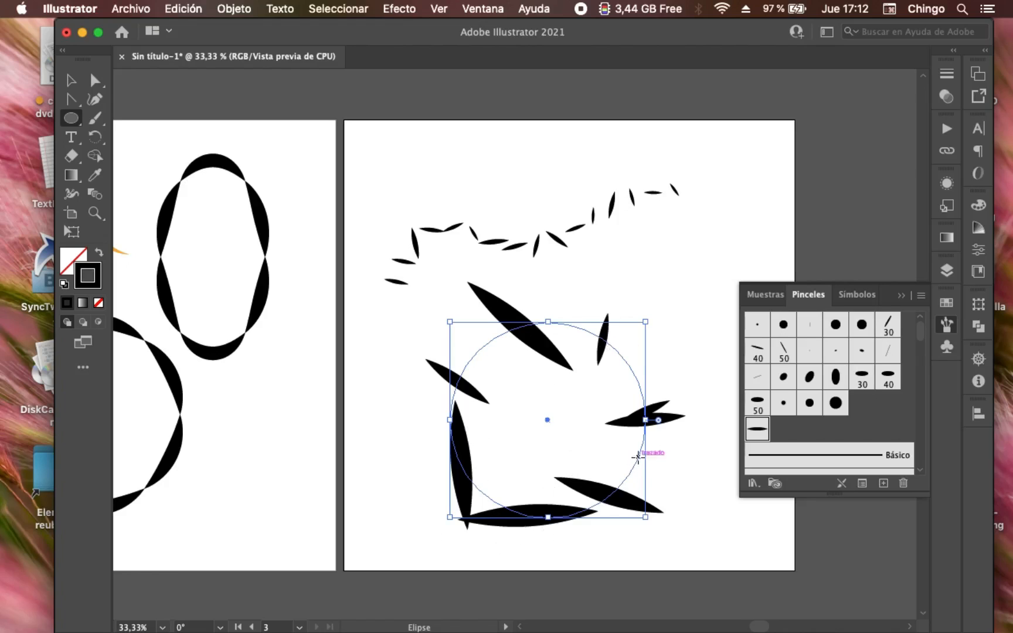
- Reduce the circle's stroke weight to 0,5 pt and then 0,25 pt, deselect it and inspect the result up close
click(947, 73)
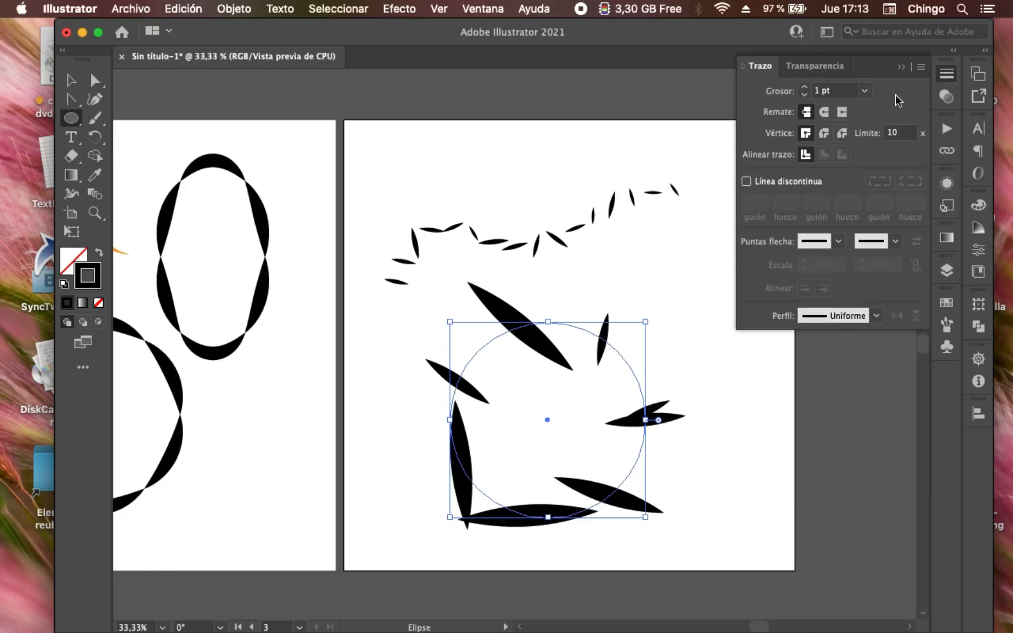
click(863, 91)
click(881, 125)
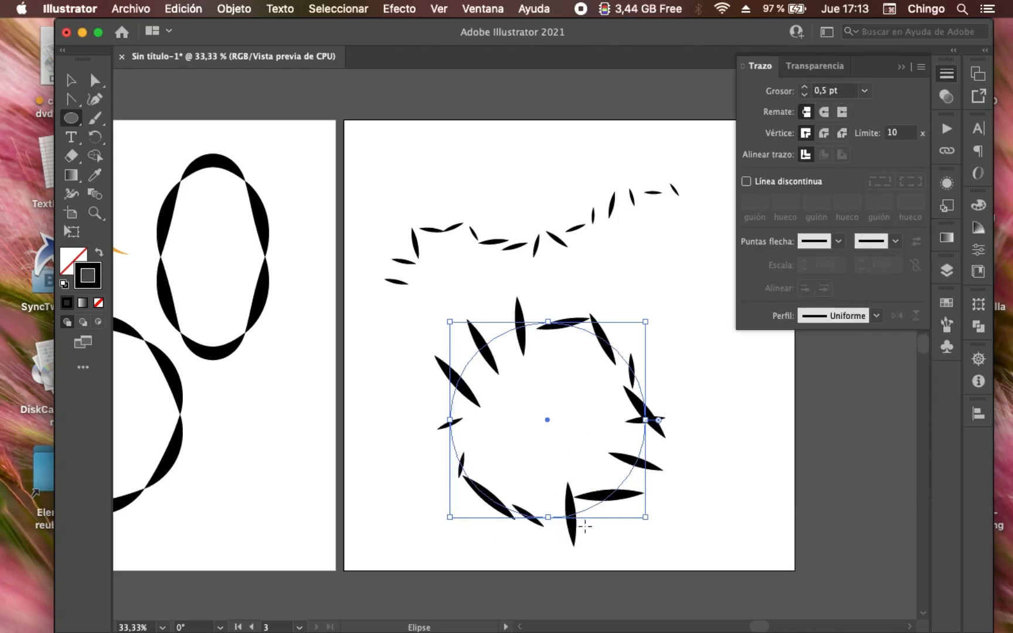
click(863, 91)
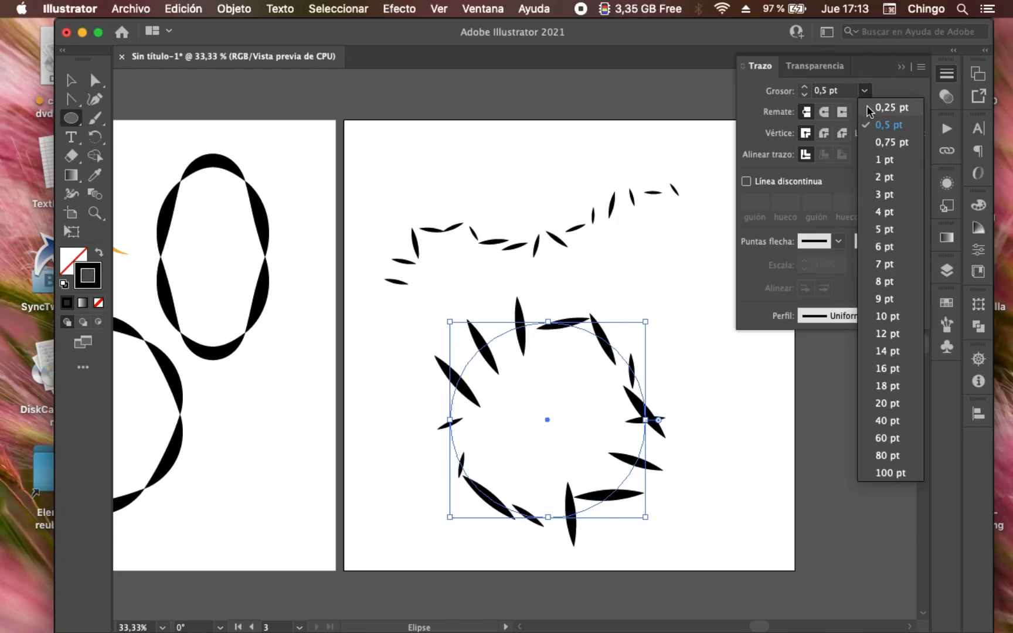
click(870, 110)
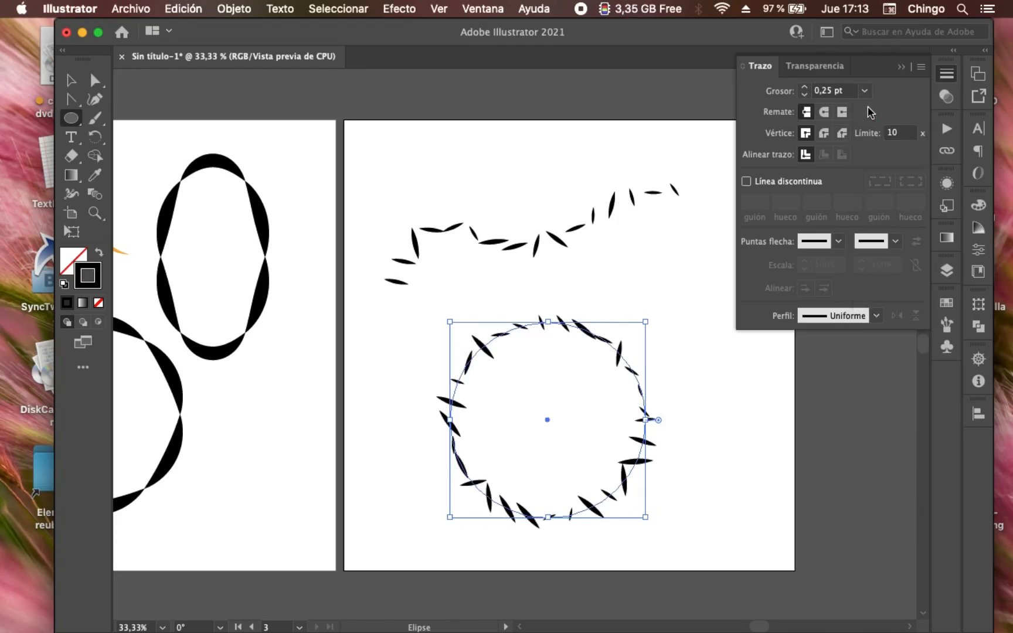
super+click(701, 409)
super+click(559, 455)
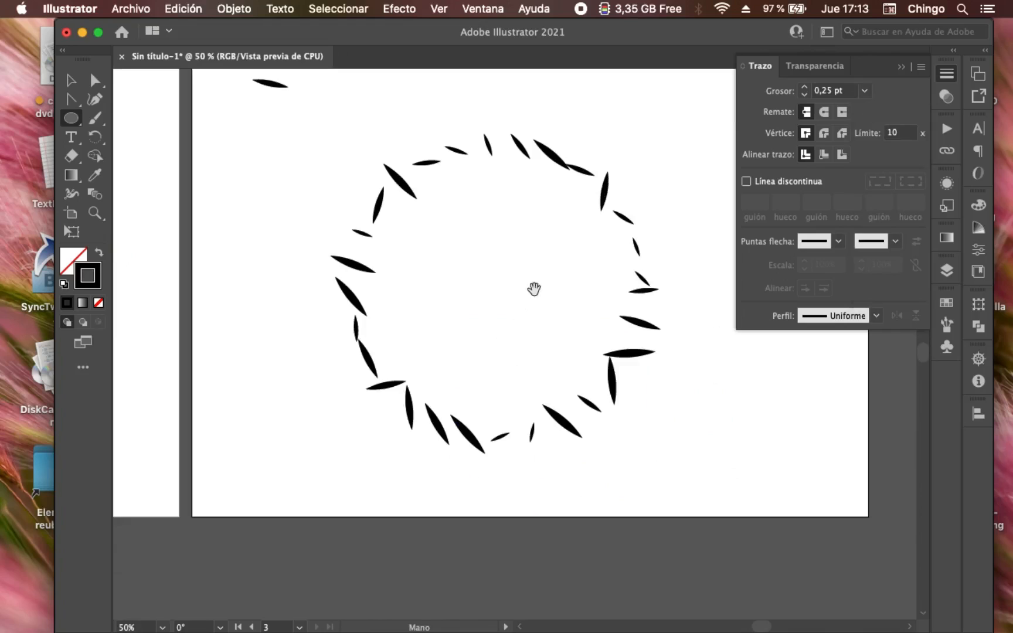
drag(531, 290, 398, 403)
alt+super+click(407, 378)
drag(481, 327, 441, 388)
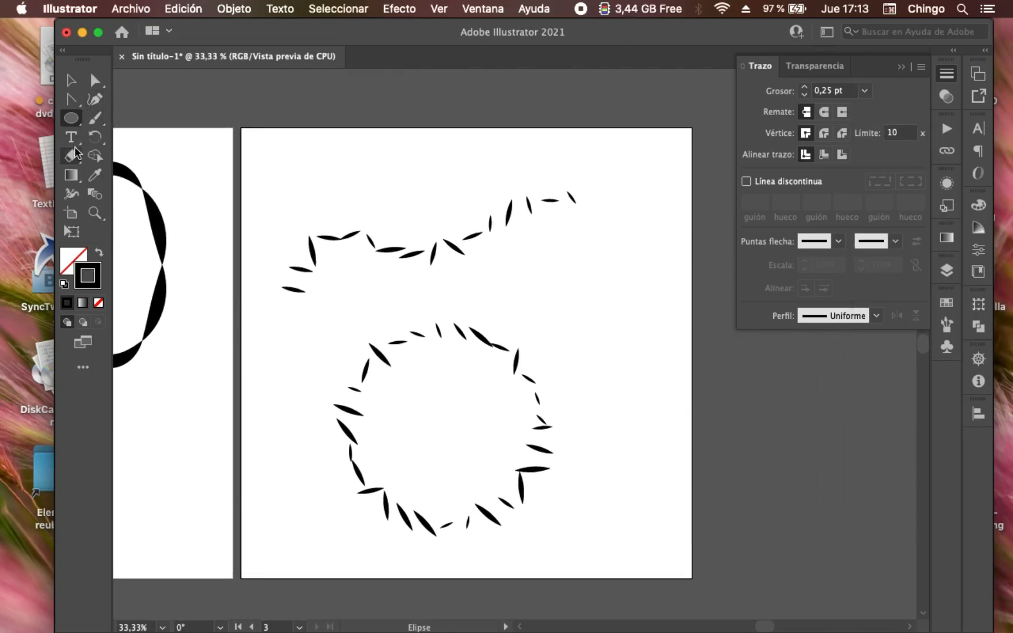
- Draw a straight diagonal Pen path from the artboard's upper-right area to its lower-left area and apply the scatter brush to it
drag(71, 99, 117, 101)
click(647, 156)
click(289, 530)
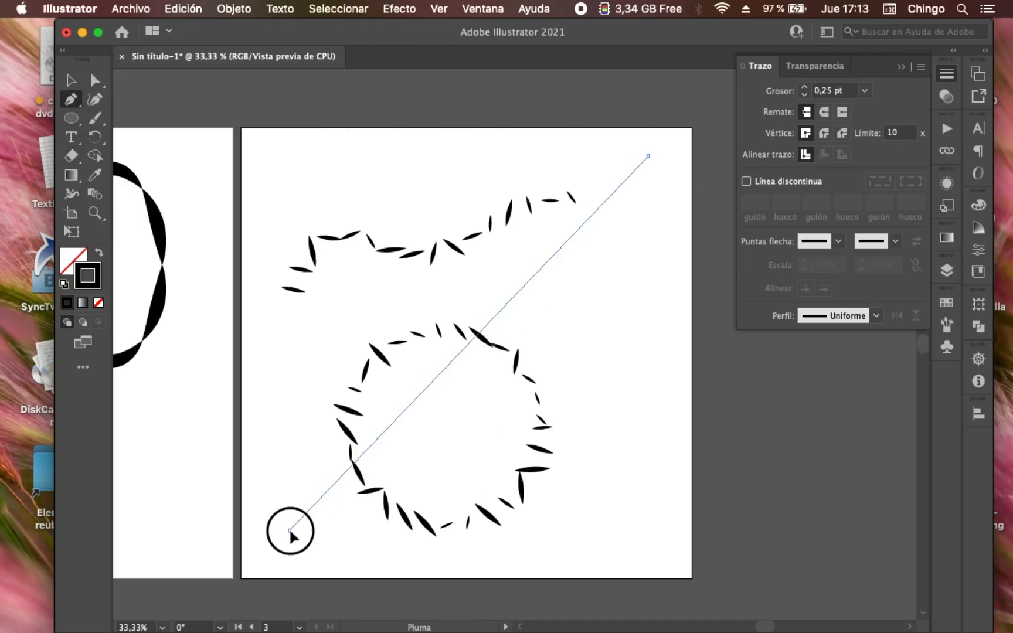
key(Escape)
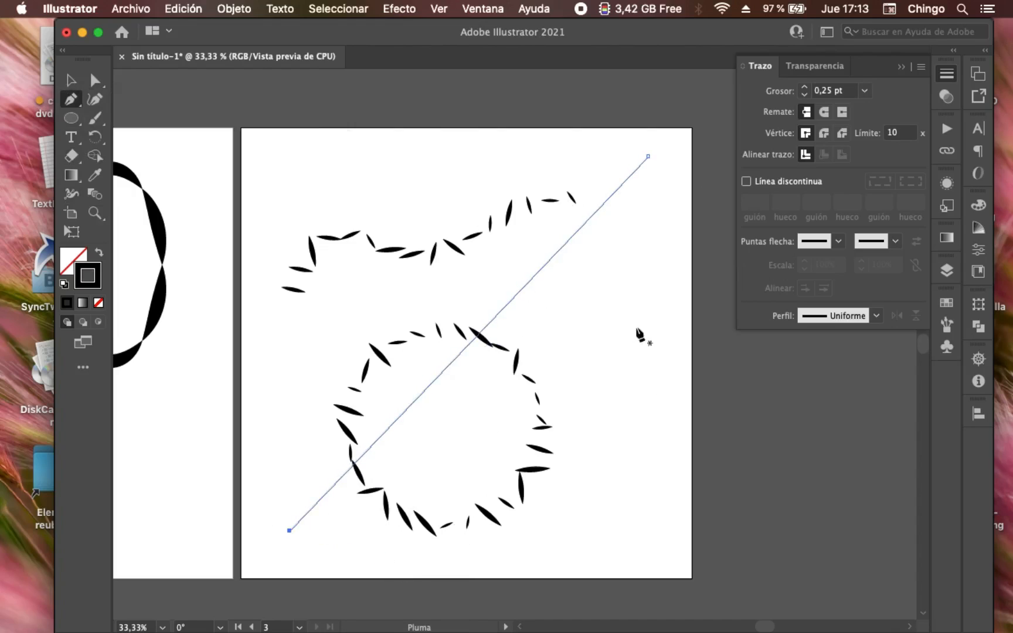
click(946, 324)
click(757, 429)
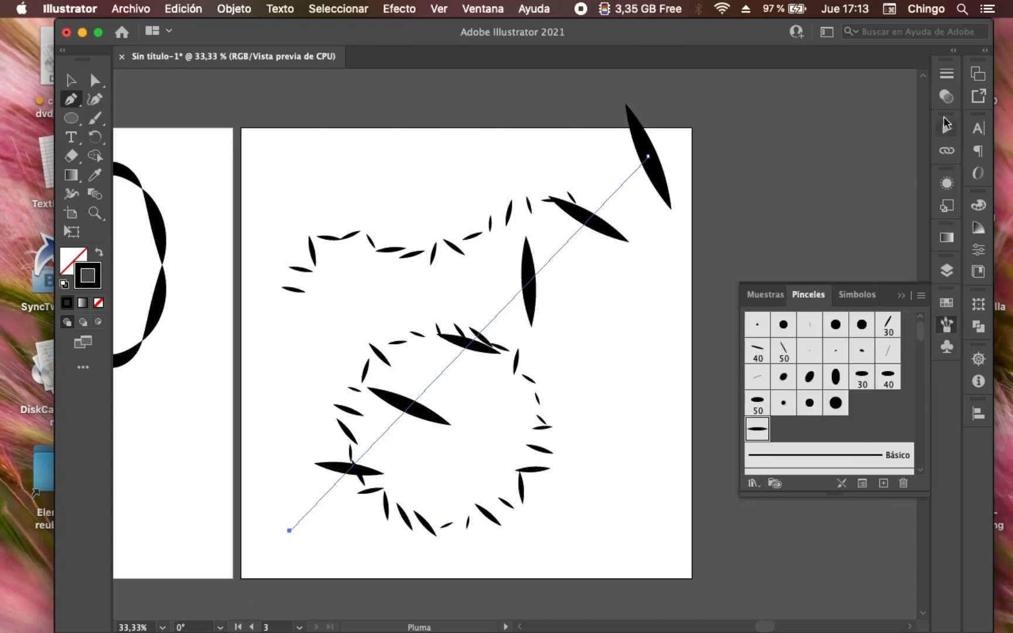
- Try a 0,25 pt stroke weight on the diagonal path, and settle on 0,5 pt
click(951, 75)
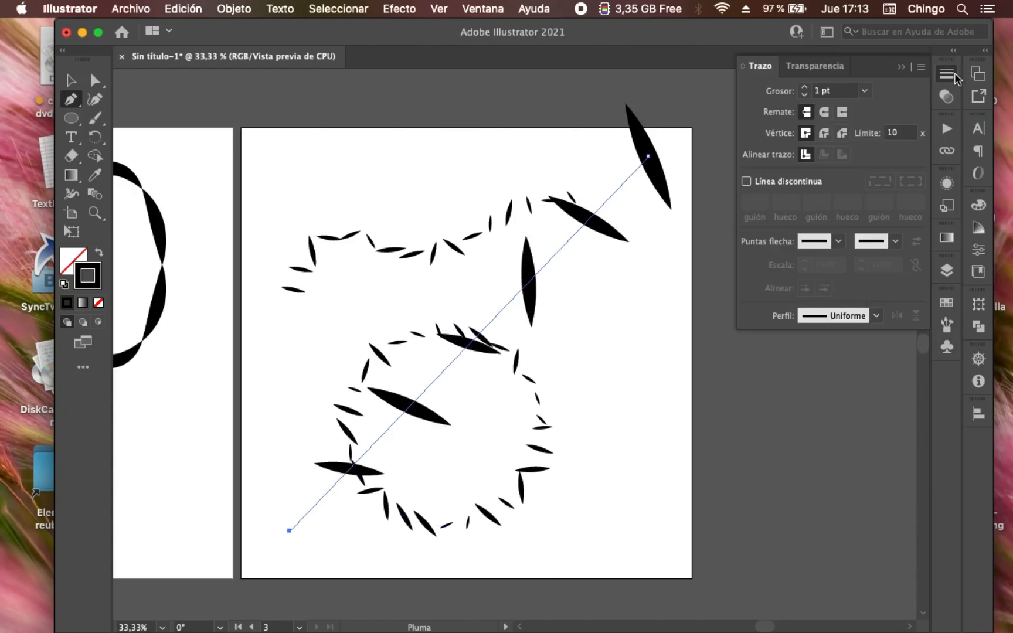
click(863, 91)
click(874, 105)
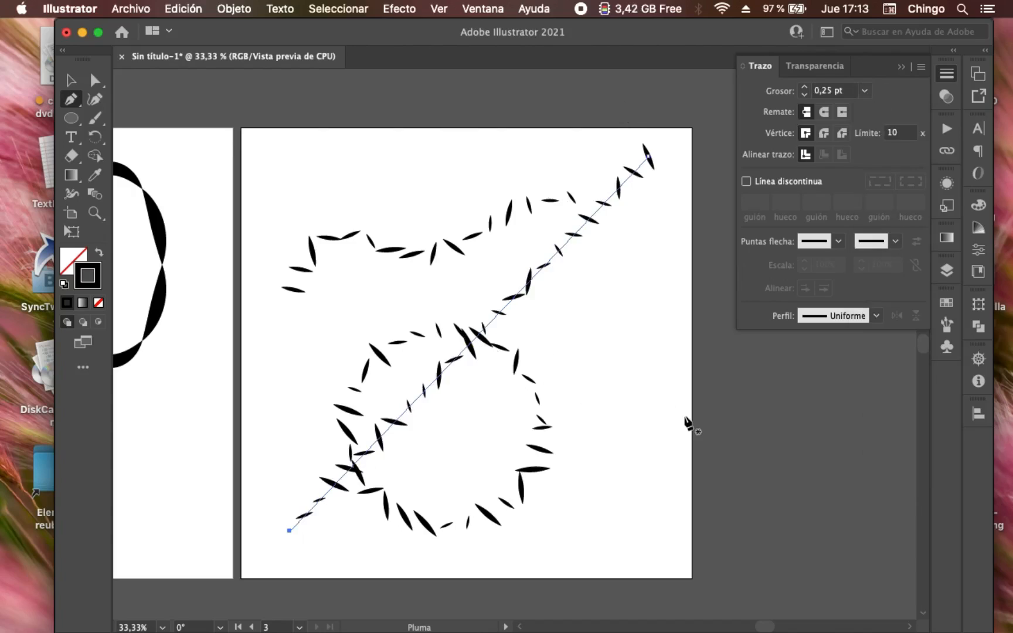
click(864, 91)
click(879, 124)
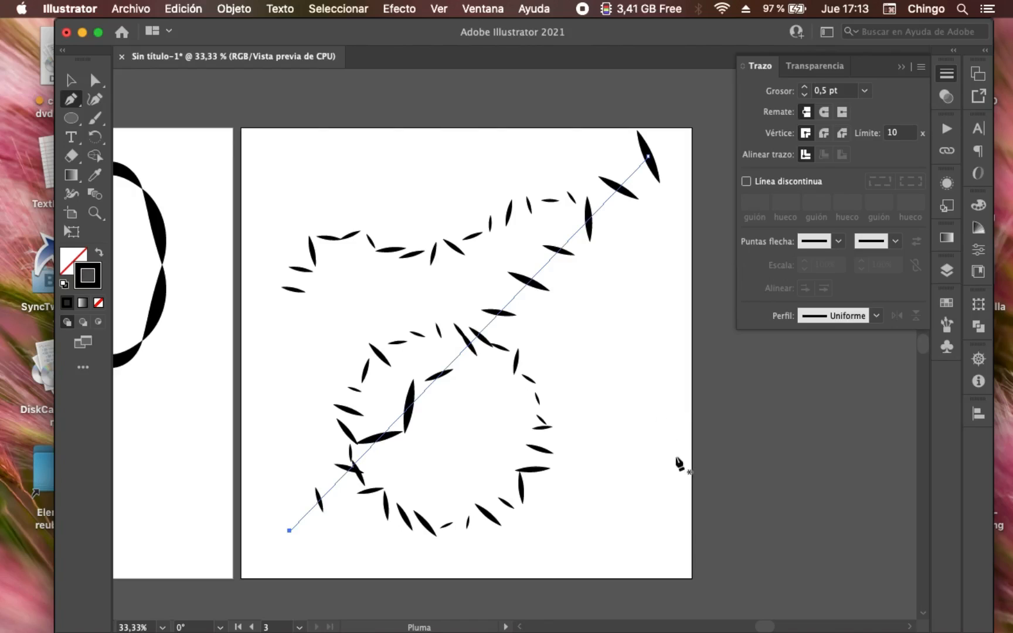
- Colour the diagonal path's stroke magenta and the circle's stroke grey-brown
click(946, 302)
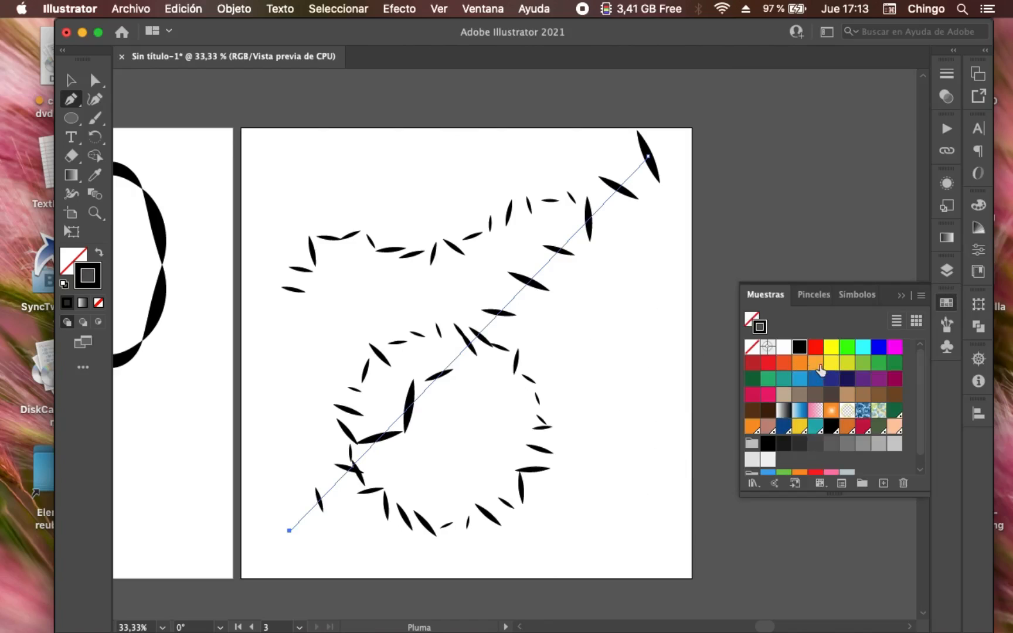
click(895, 349)
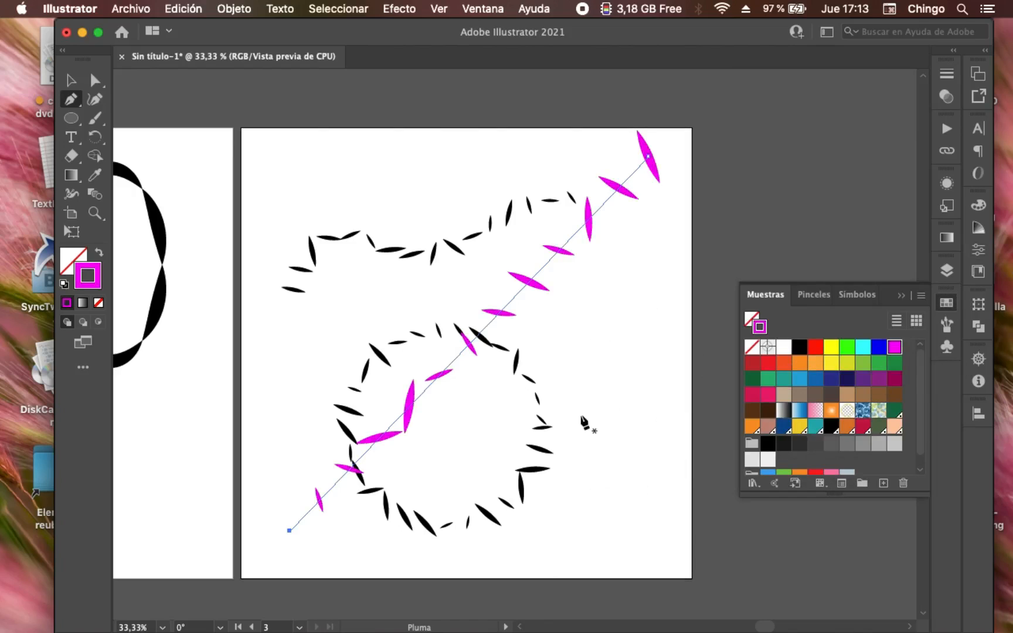
drag(598, 373, 496, 453)
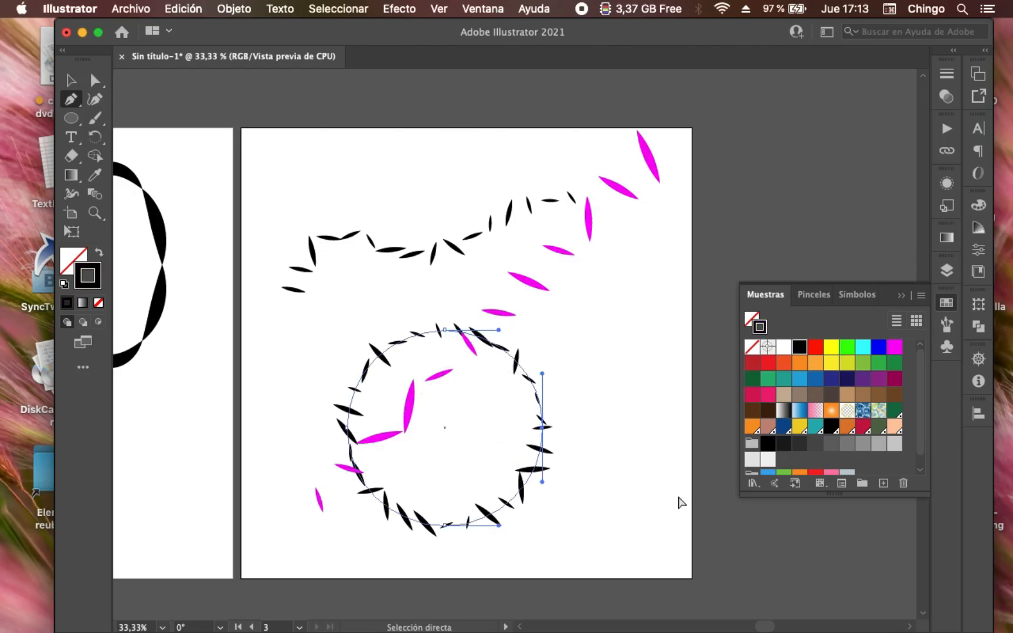
click(799, 394)
- Add a fourth artboard to the document, beside the one with the scatter-brushed shapes
key(super+minus)
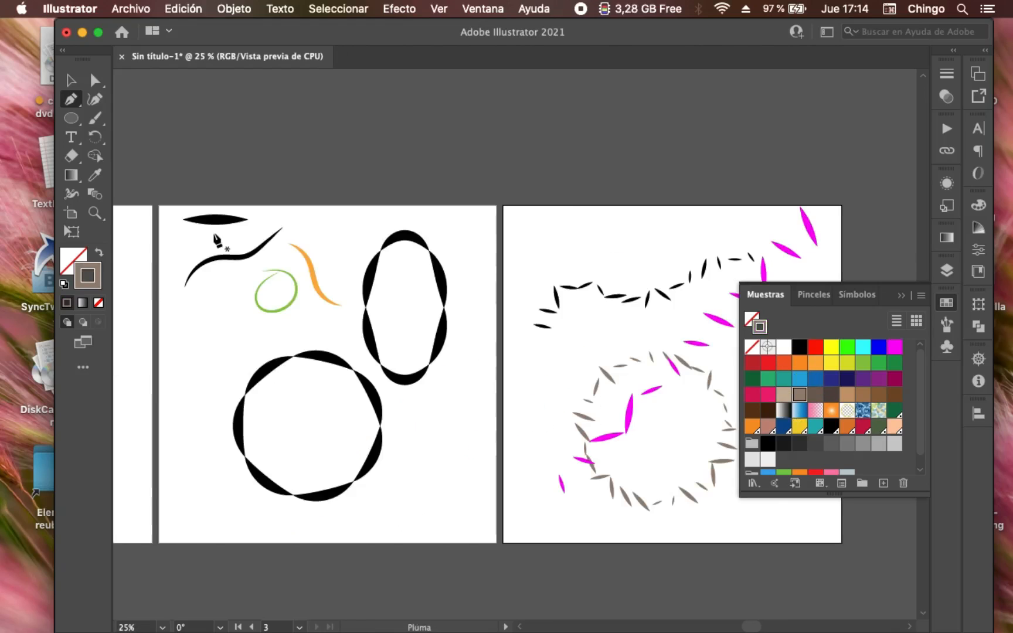
click(273, 270)
drag(532, 381, 281, 320)
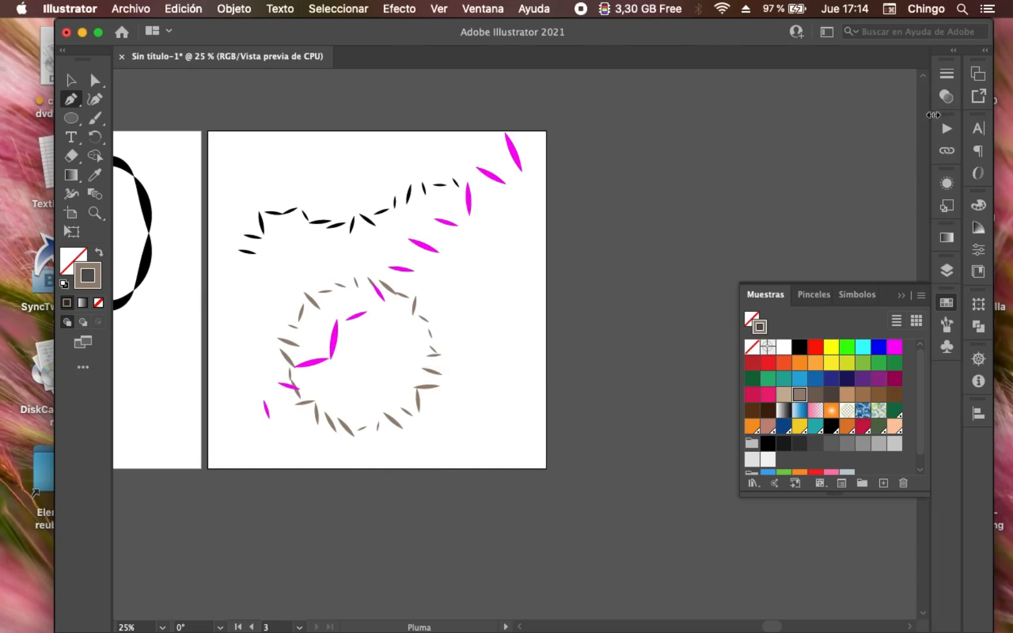
click(978, 73)
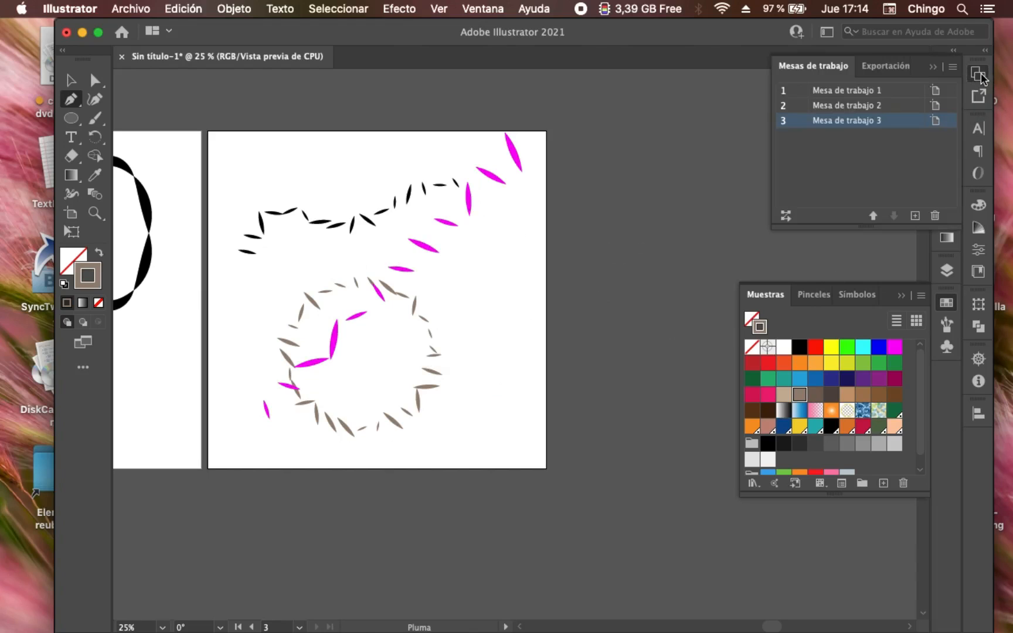
click(914, 216)
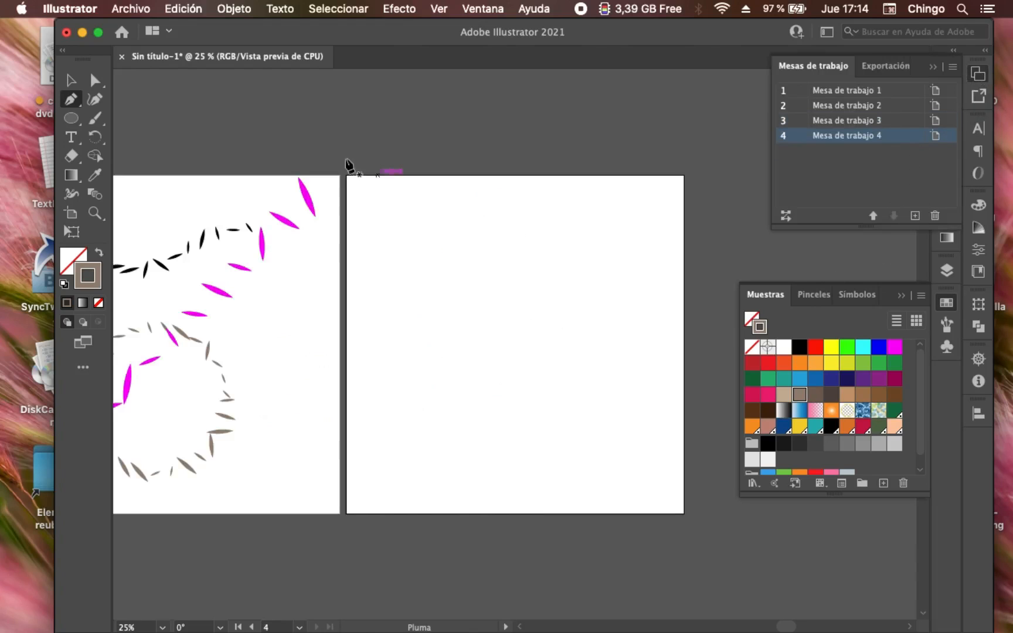
- Draw a small five-pointed star near the upper-left corner of the fourth artboard
drag(72, 117, 137, 175)
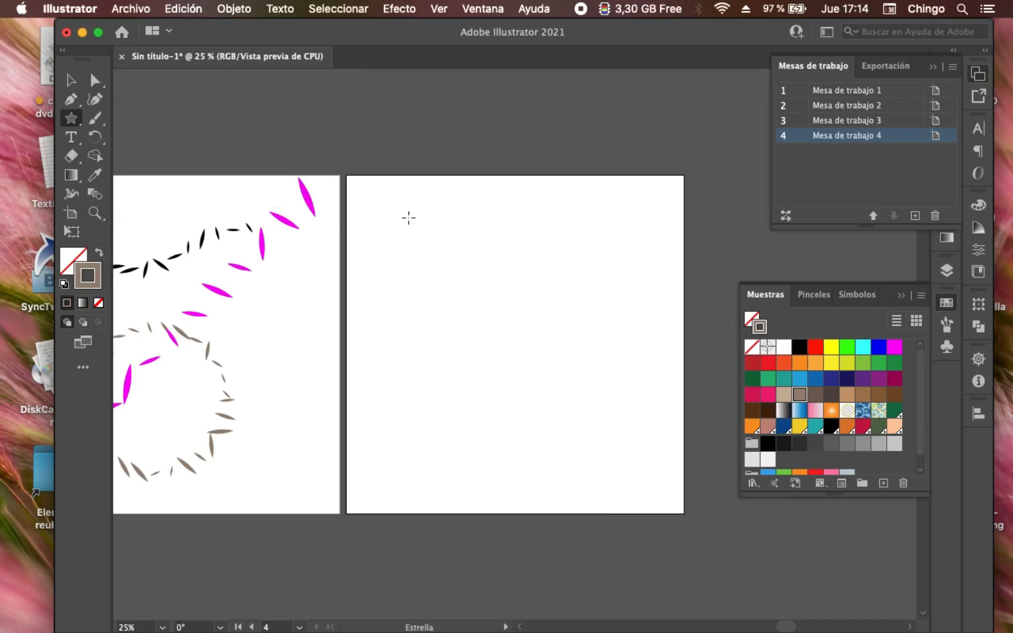
super+click(420, 227)
super+click(492, 313)
mouse_move(464, 297)
mouse_down()
mouse_move(422, 236)
mouse_move(348, 170)
mouse_up()
drag(361, 216, 375, 231)
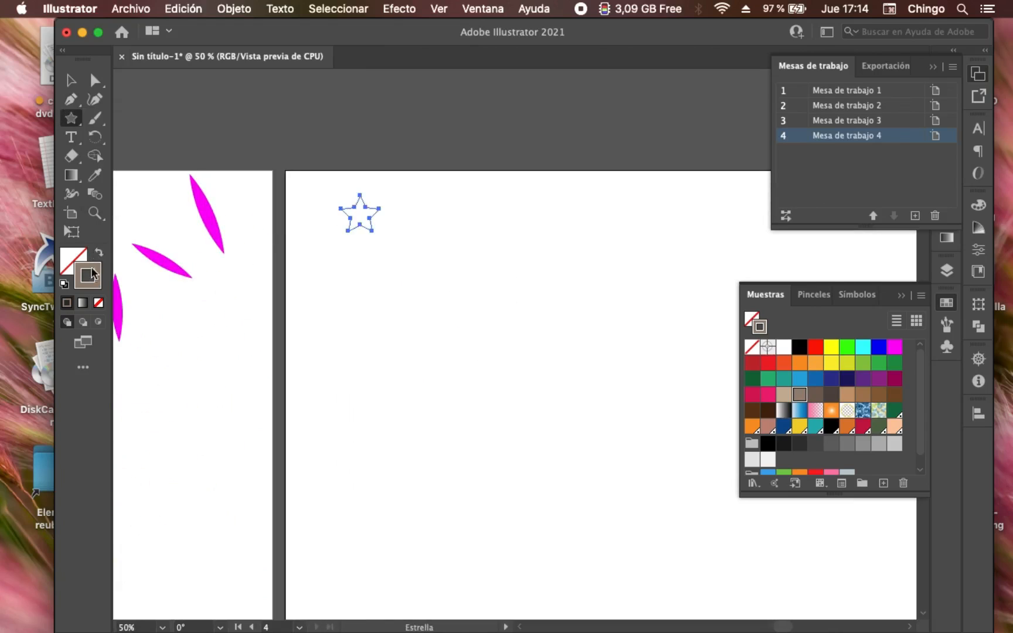
- Remove the star's stroke and fill it with black (Negro)
click(97, 300)
click(70, 262)
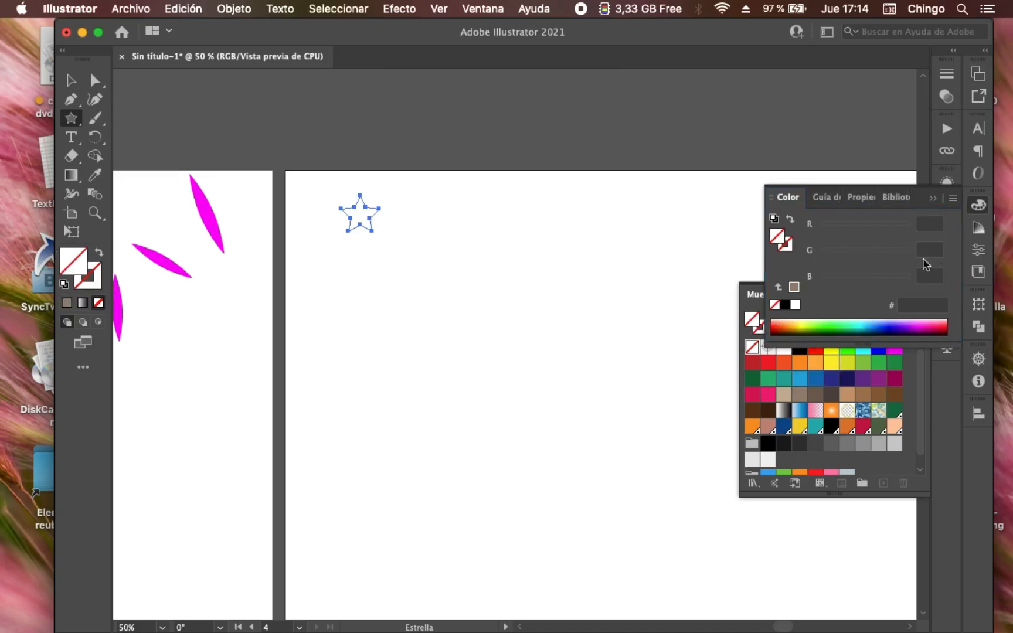
click(933, 199)
click(798, 348)
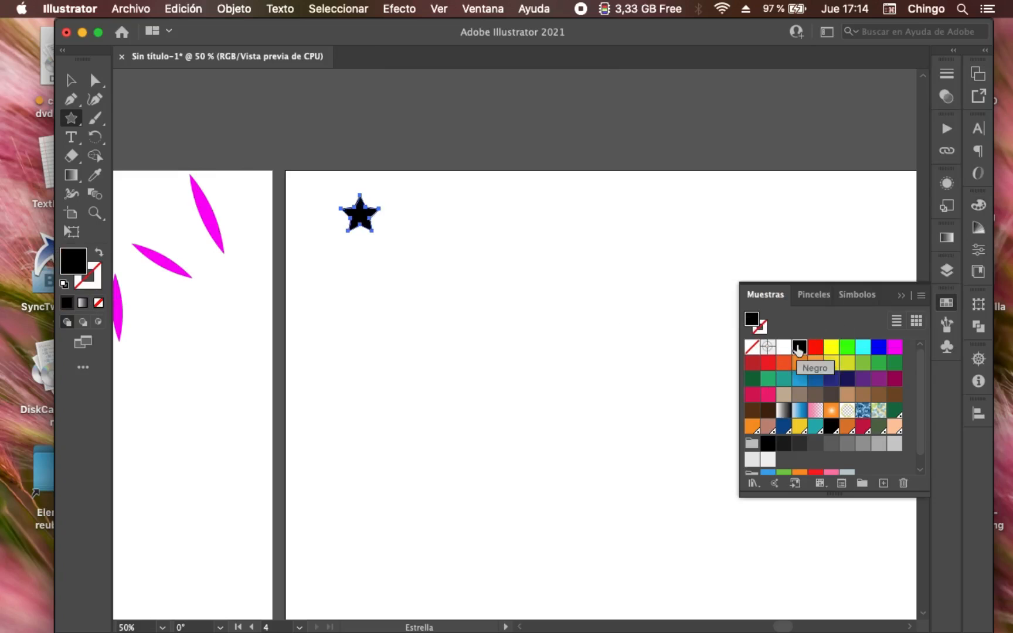
- Place a duplicate of the black star beside the original, level with it on its right
super+click(375, 255)
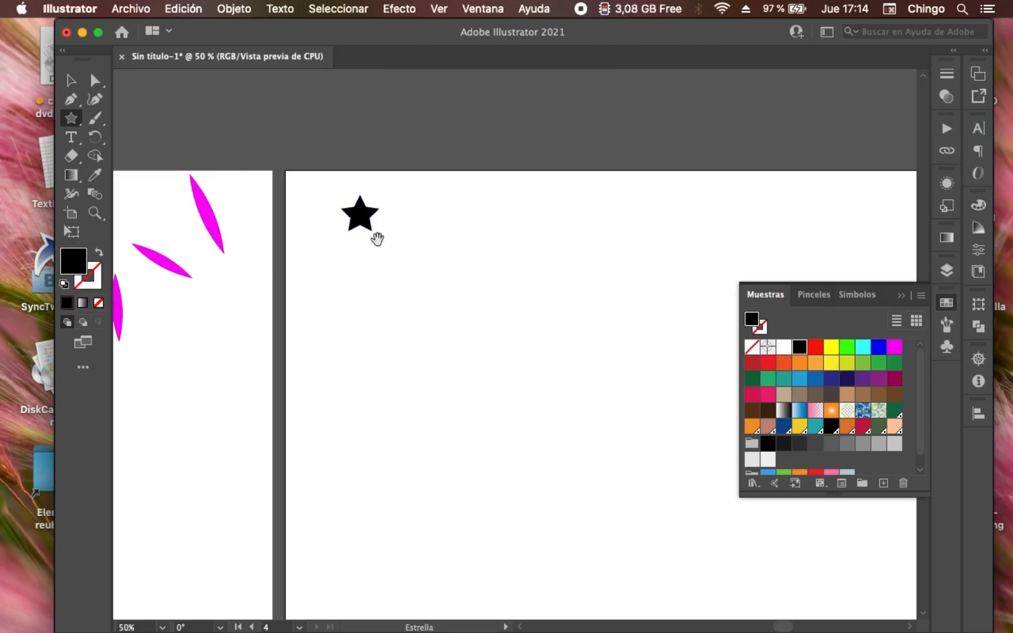
super+click(371, 241)
super+click(473, 317)
drag(457, 251, 194, 126)
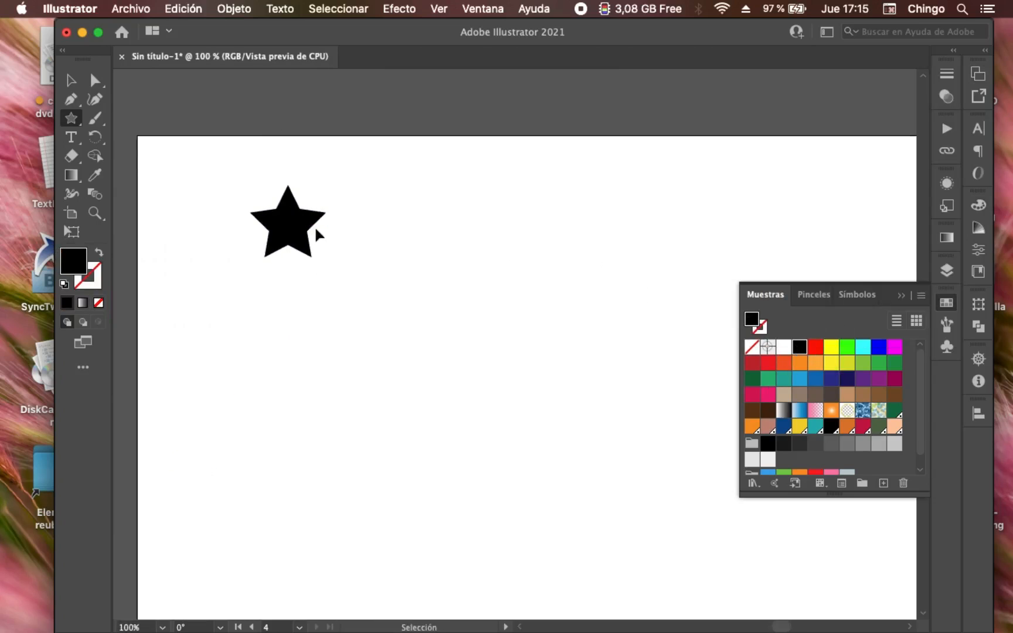
drag(290, 219, 435, 220)
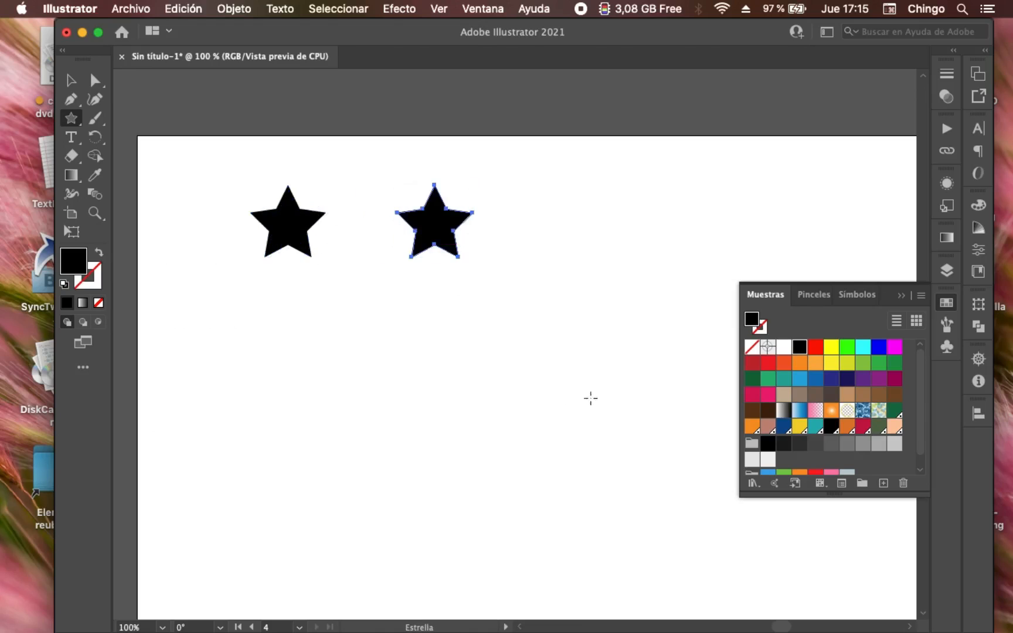
- Draw a 12 px square and centre it on the duplicated star
click(73, 121)
drag(72, 121, 137, 120)
drag(414, 310, 427, 323)
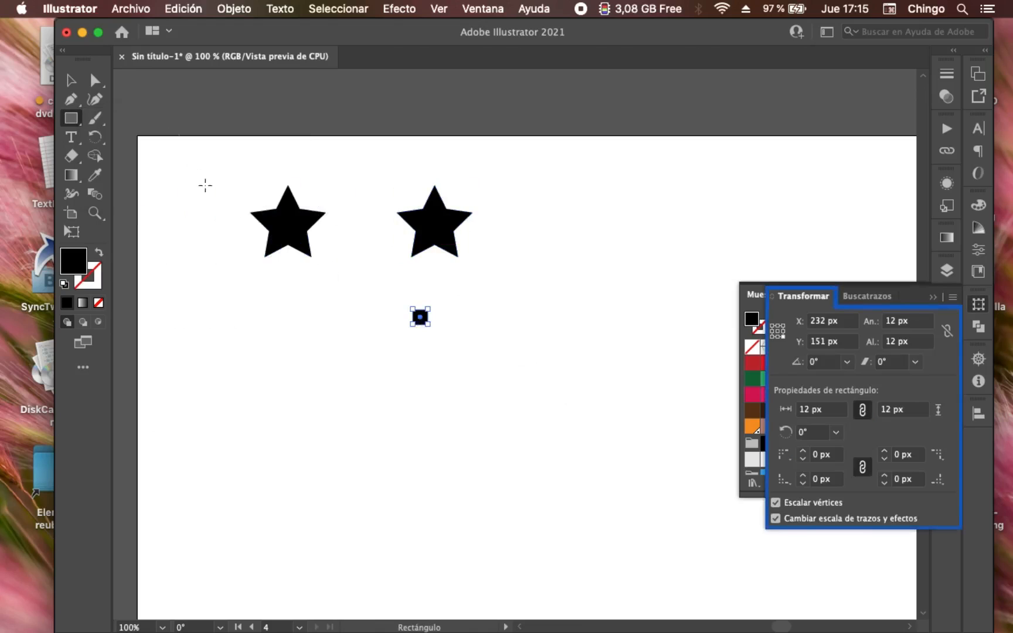
click(71, 79)
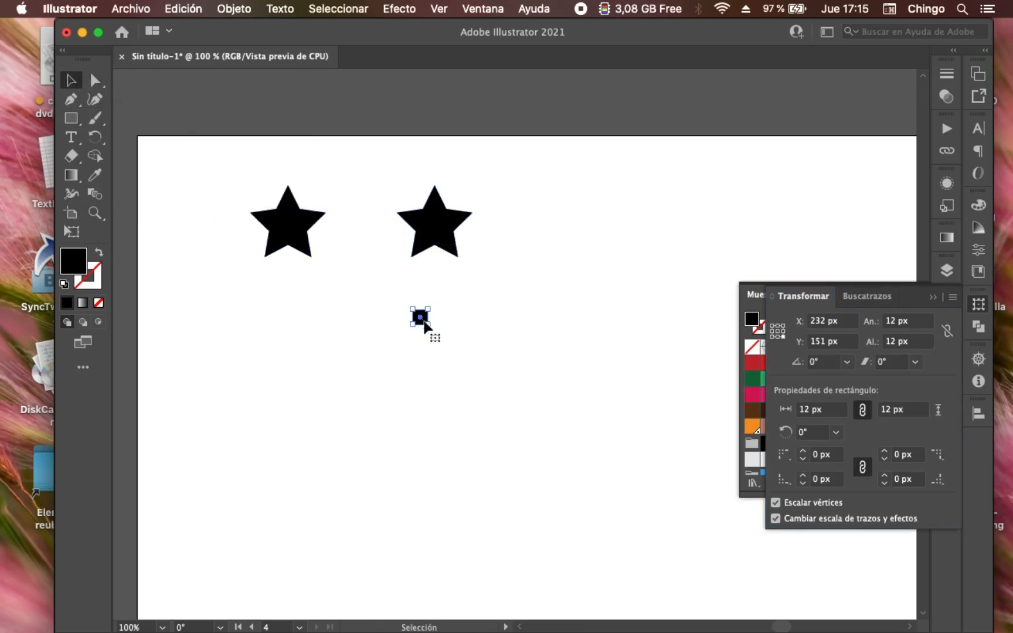
drag(421, 319, 434, 226)
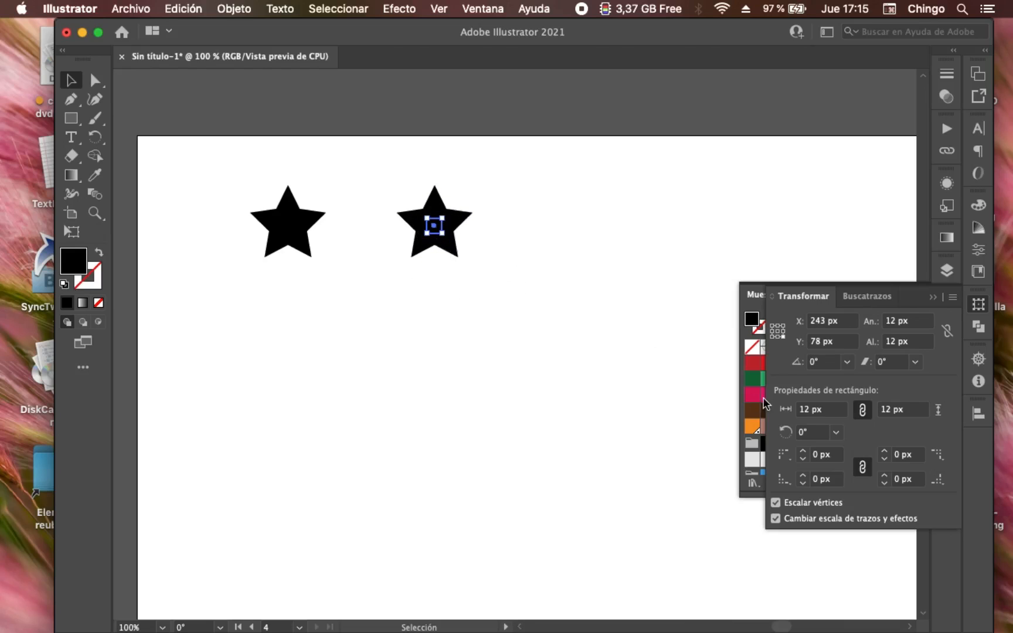
- Cut the square out of the duplicated star with the Exclude shape mode and move the result closer to the solid star
drag(388, 173, 463, 271)
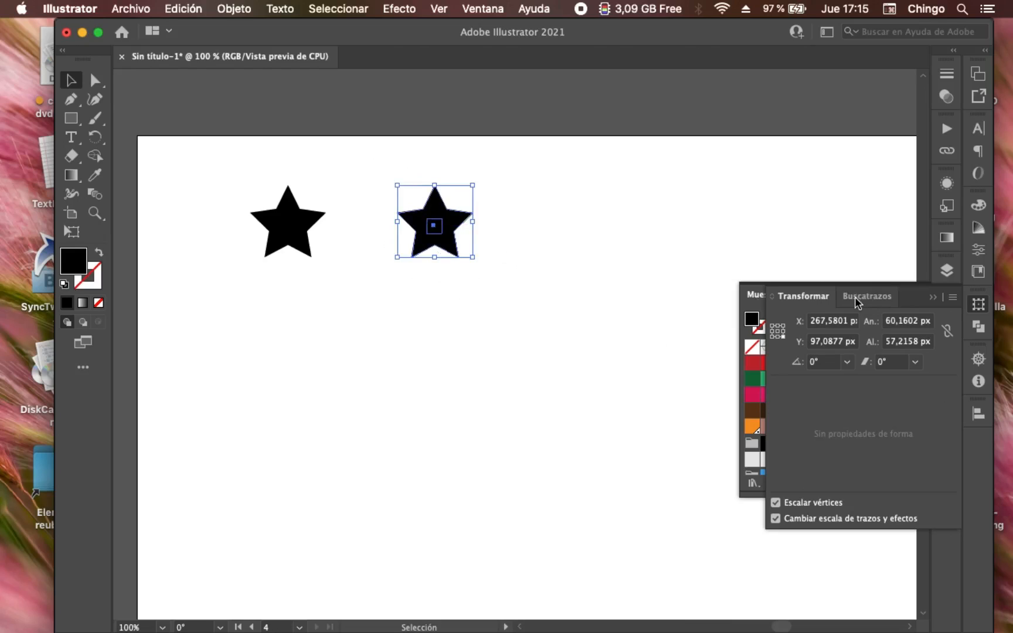
click(933, 298)
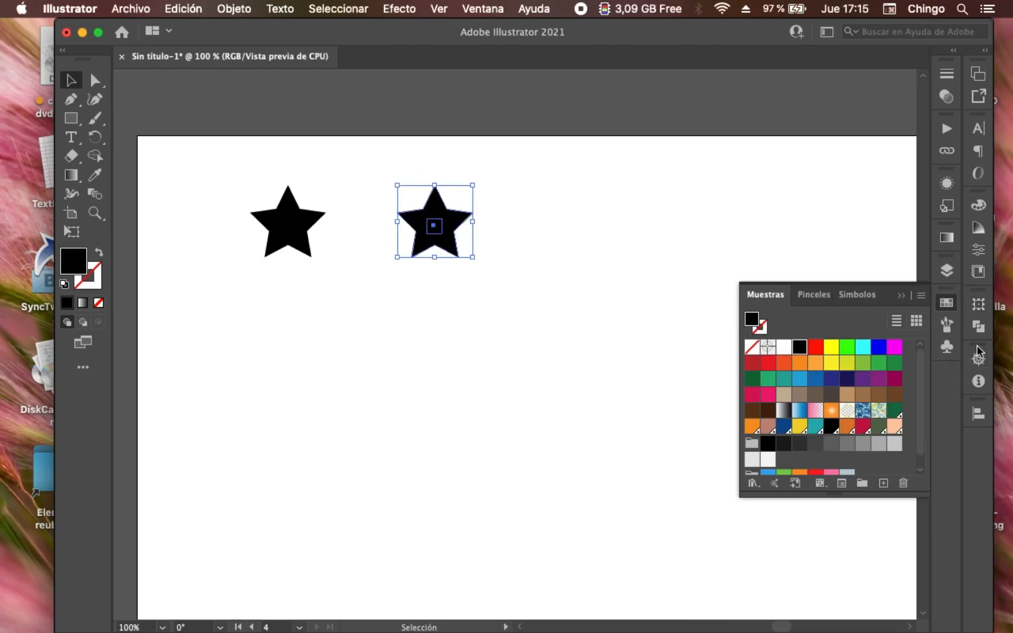
click(979, 328)
click(875, 339)
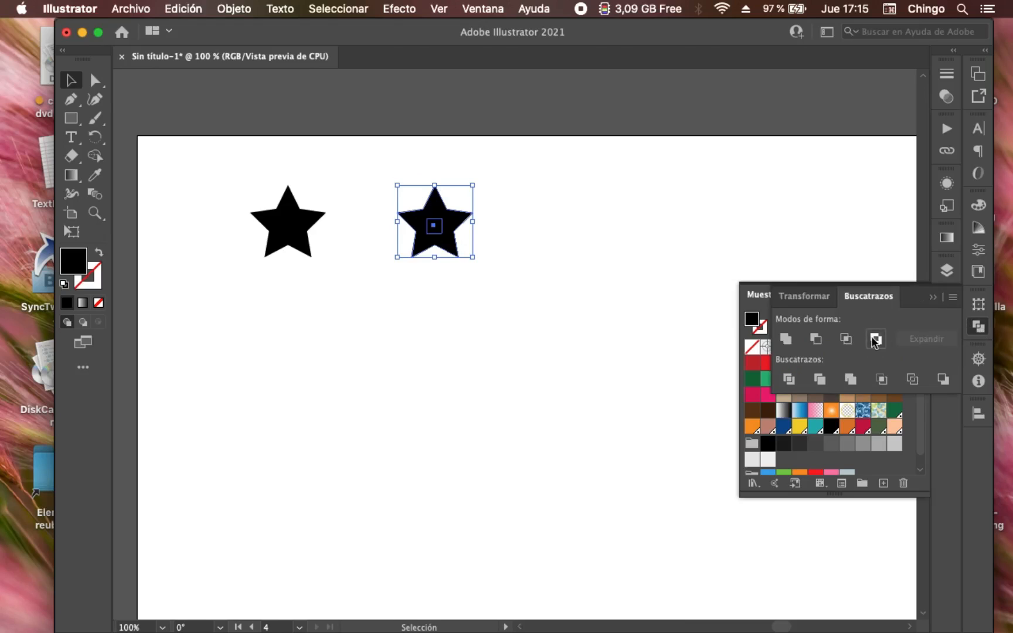
click(521, 252)
drag(463, 218, 410, 220)
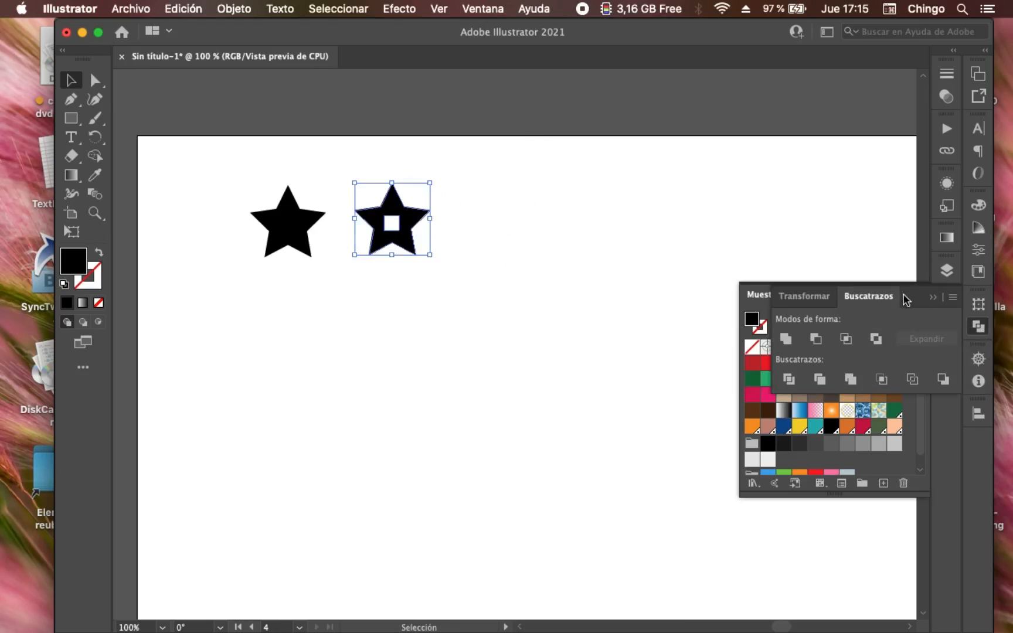
- Create a scatter brush from the star with the square hole, with the colorization method set to Matices
click(930, 298)
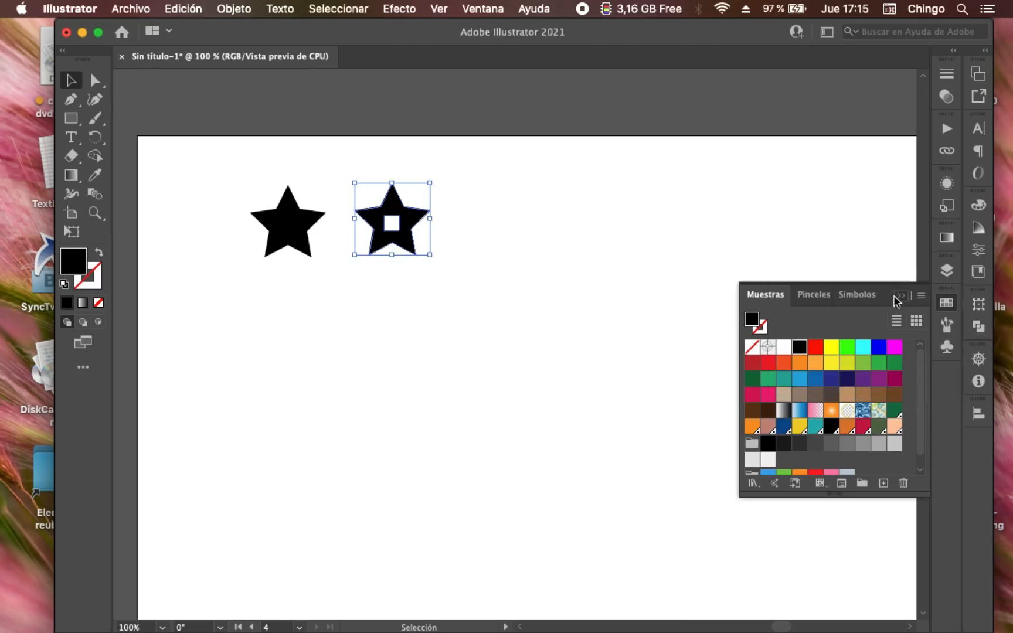
click(897, 300)
click(948, 325)
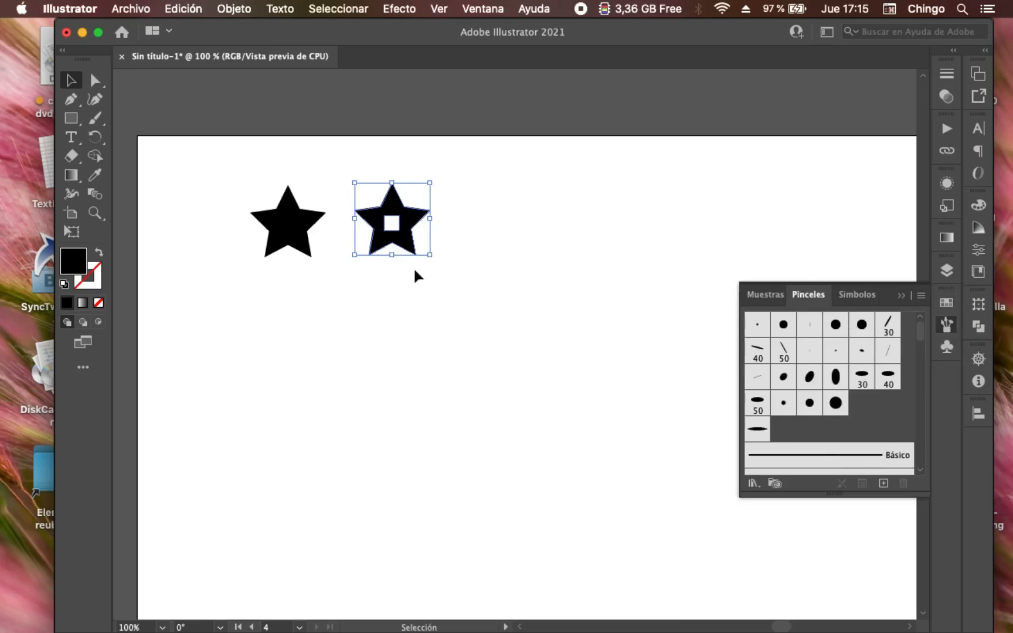
mouse_move(411, 229)
mouse_down()
mouse_move(402, 220)
mouse_move(798, 421)
mouse_up()
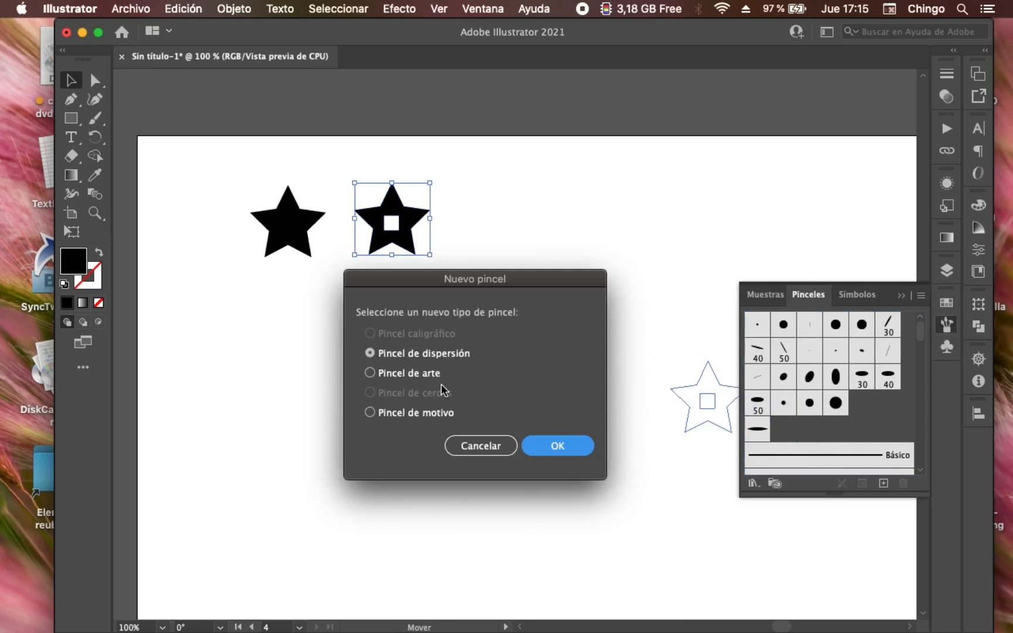
click(556, 447)
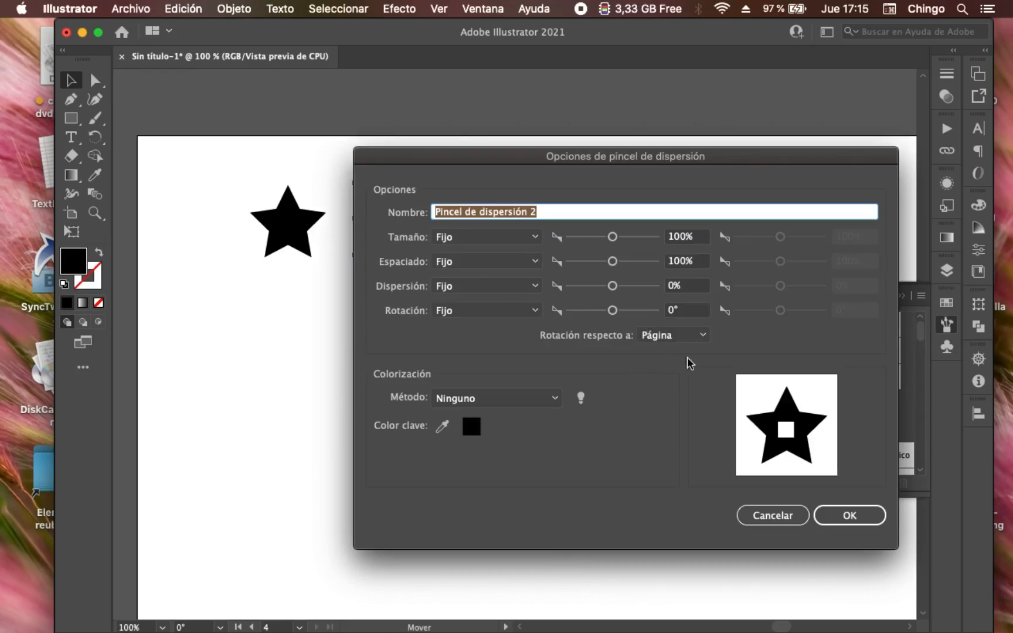
click(465, 398)
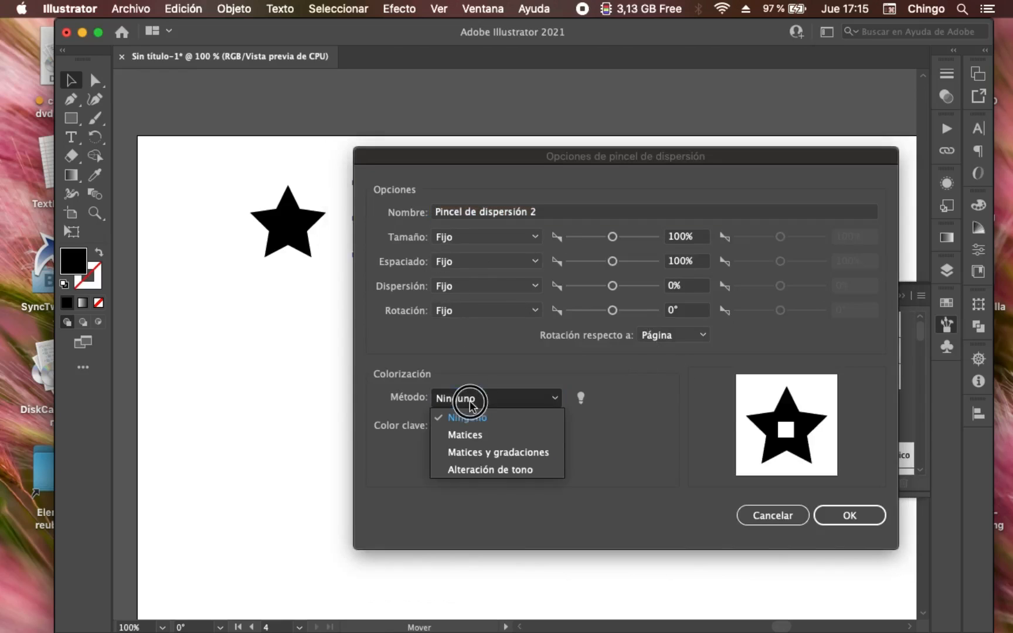
click(469, 440)
click(828, 517)
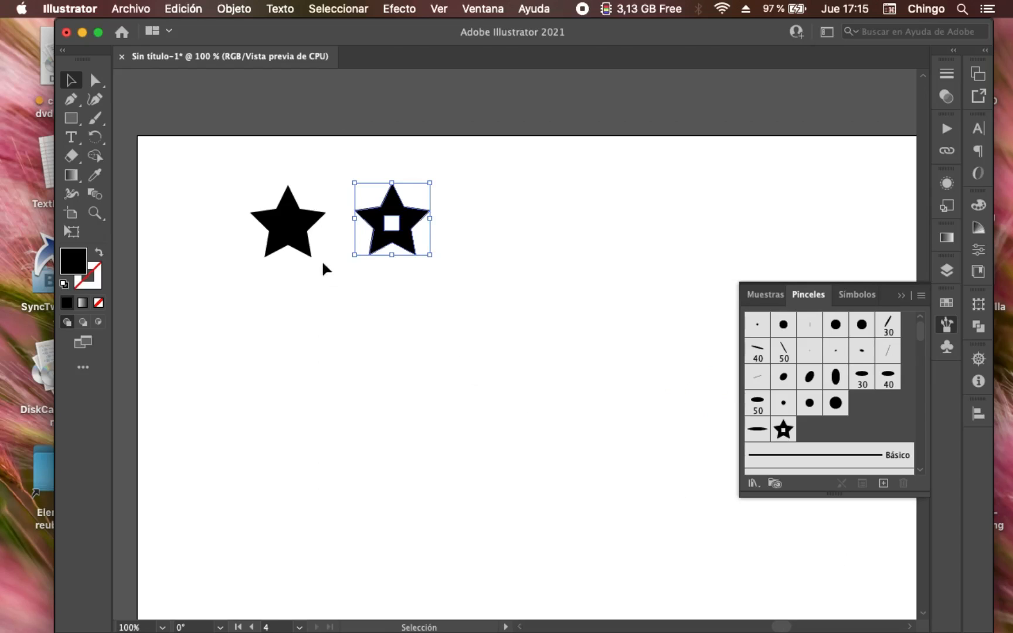
- Start a new scatter brush from the solid star and set its size to Al azar, ranging from 44% to 154%
drag(290, 226, 843, 437)
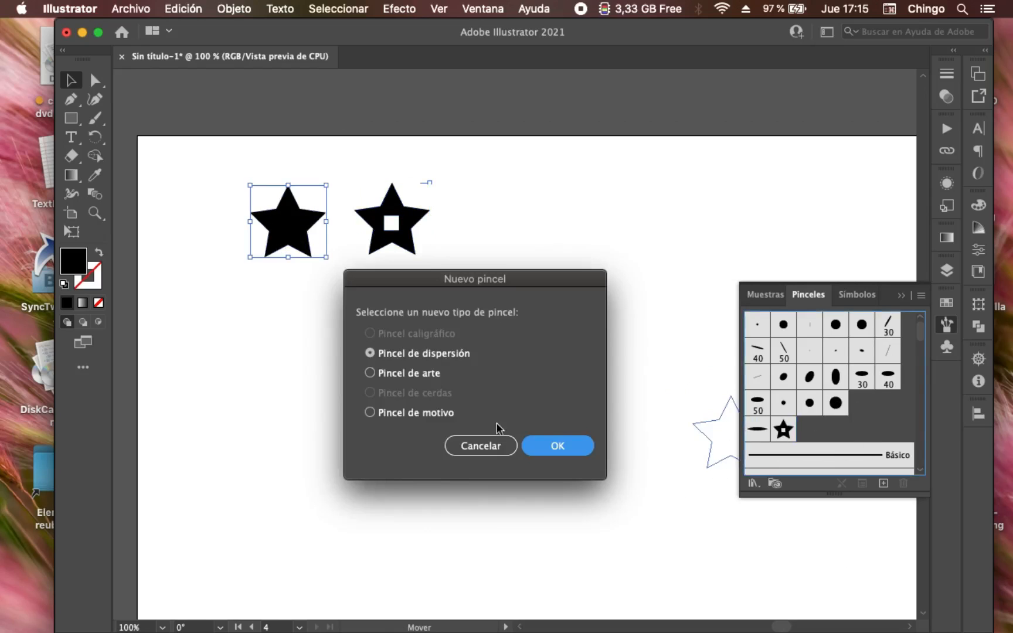
click(582, 448)
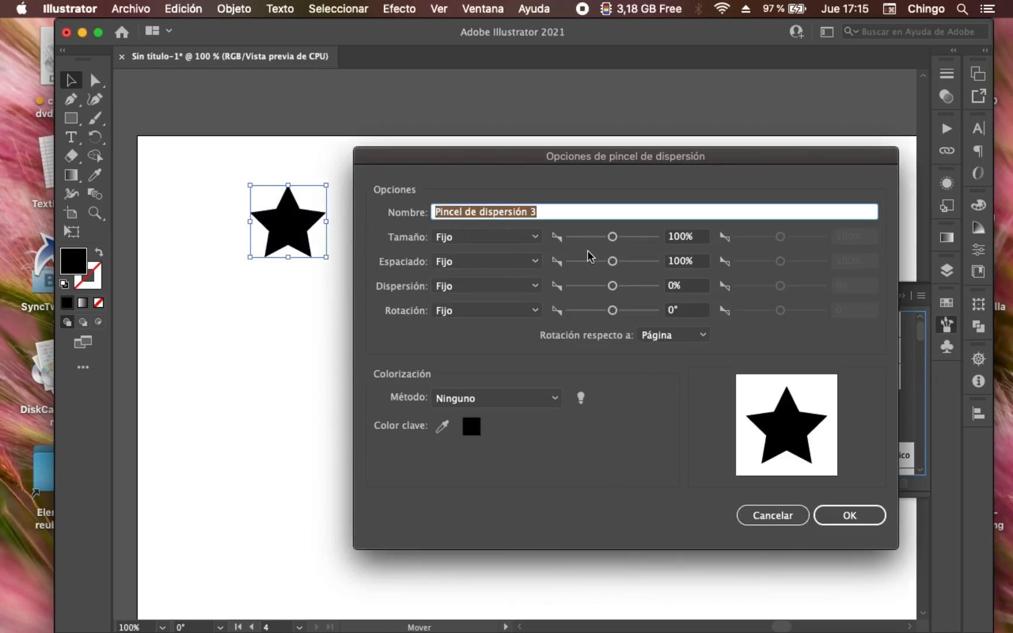
click(510, 237)
click(514, 268)
drag(612, 237, 585, 237)
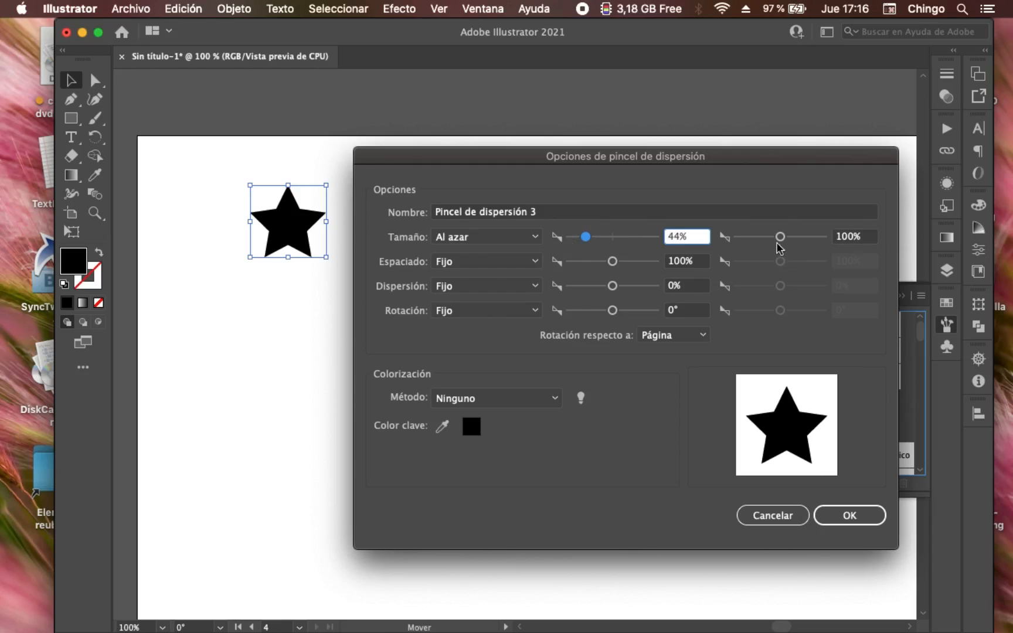
drag(779, 237, 782, 237)
click(852, 516)
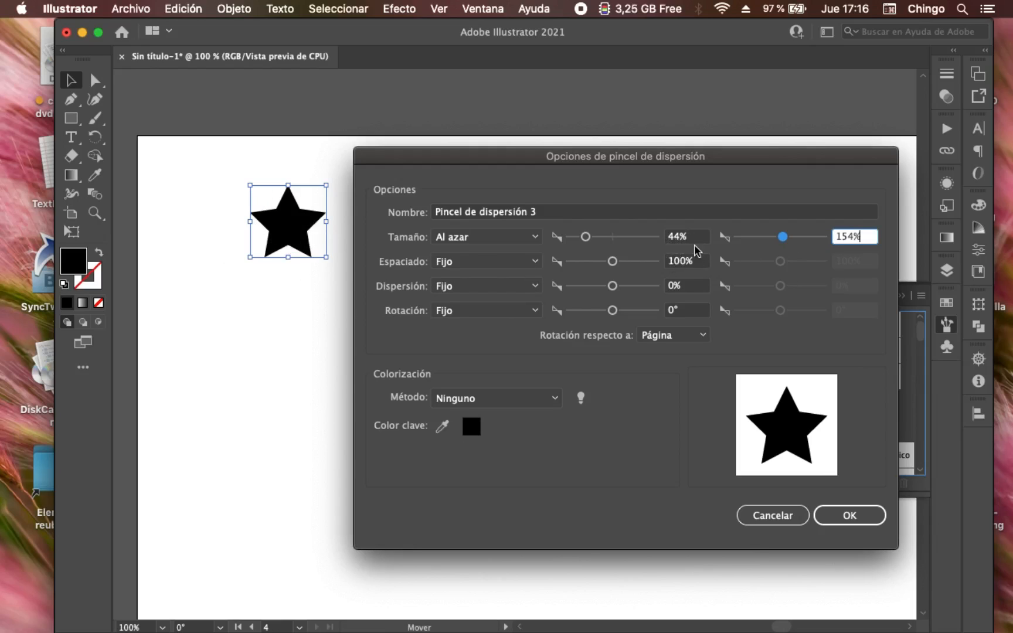
- Set the brush's random size range to 50%–150% and its colorization method to Matices, and create the brush
double_click(674, 237)
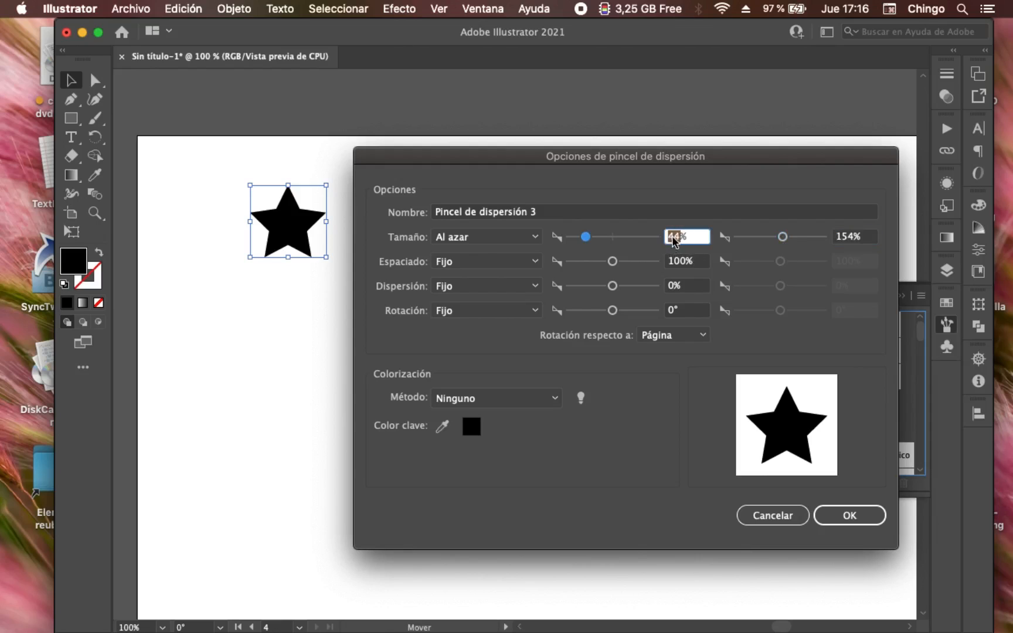
text(50)
click(851, 237)
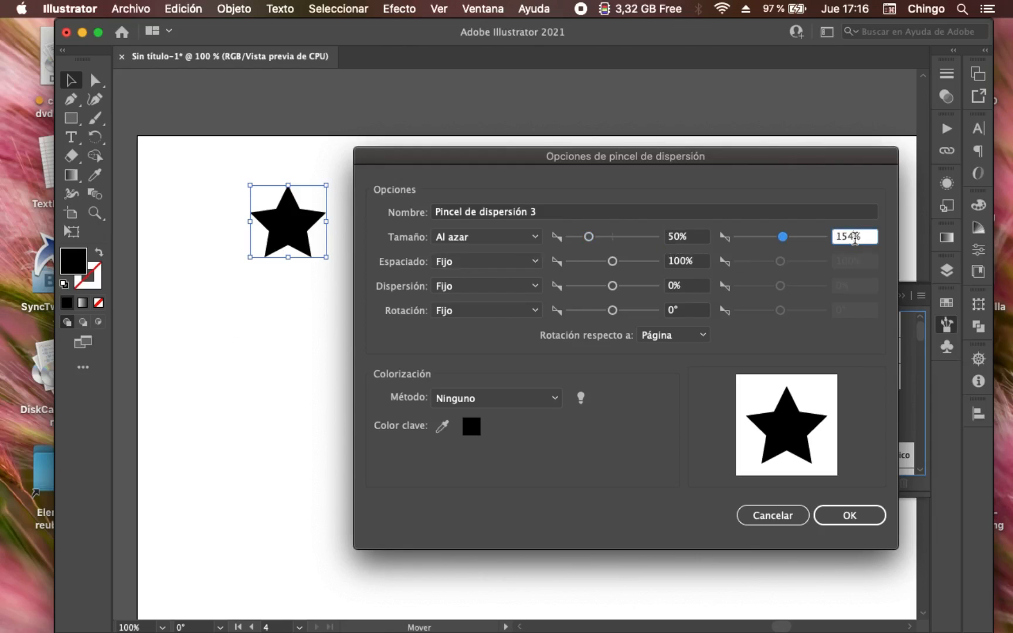
key(BackSpace)
text(0)
click(481, 400)
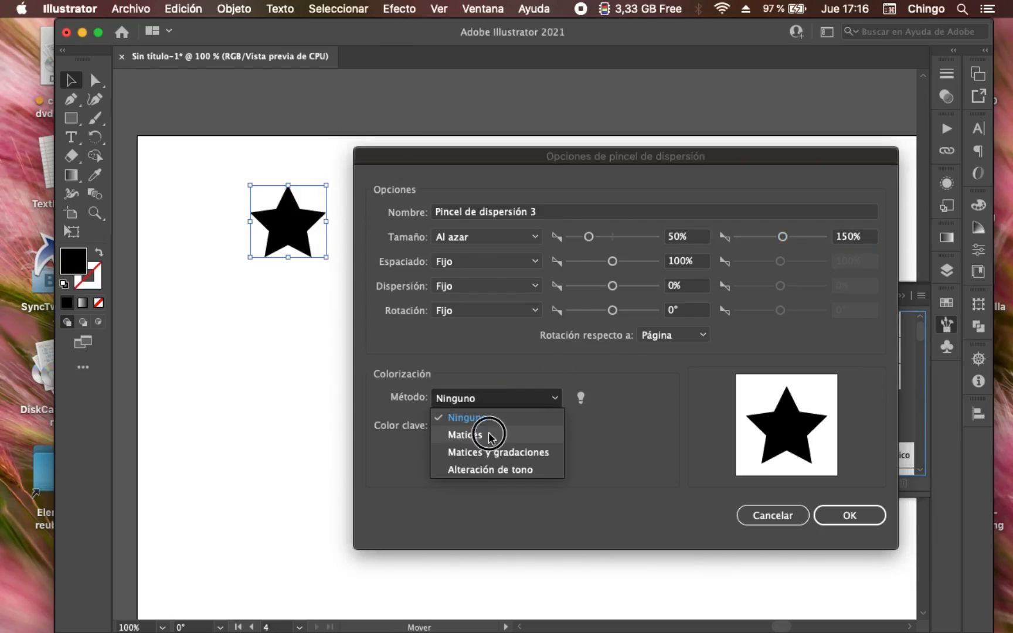
click(493, 437)
click(844, 517)
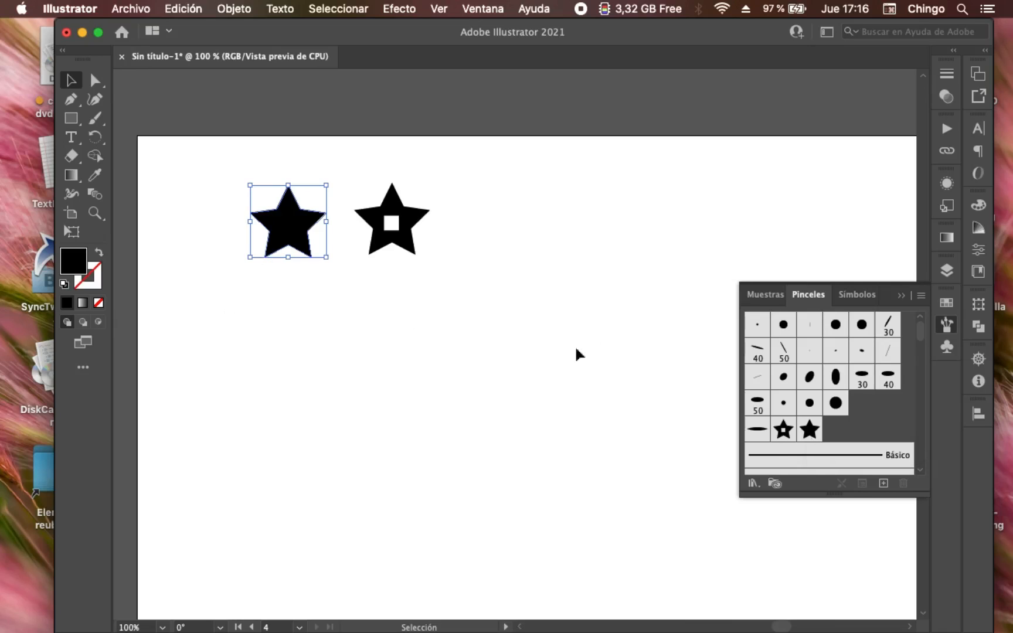
- Paint a long wavy Paintbrush stroke rising across the artboard below the stars and apply the solid star scatter brush to it
click(511, 278)
key(z)
alt+click(405, 376)
drag(511, 412, 371, 303)
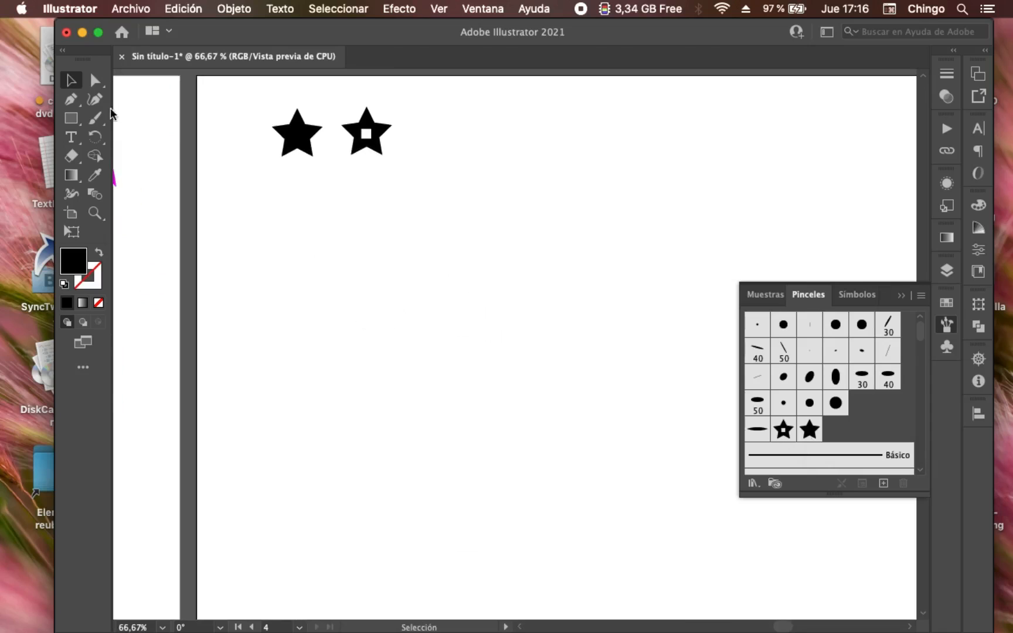
click(95, 118)
mouse_move(262, 377)
mouse_down()
mouse_move(476, 250)
mouse_move(855, 110)
mouse_up()
drag(495, 432, 429, 289)
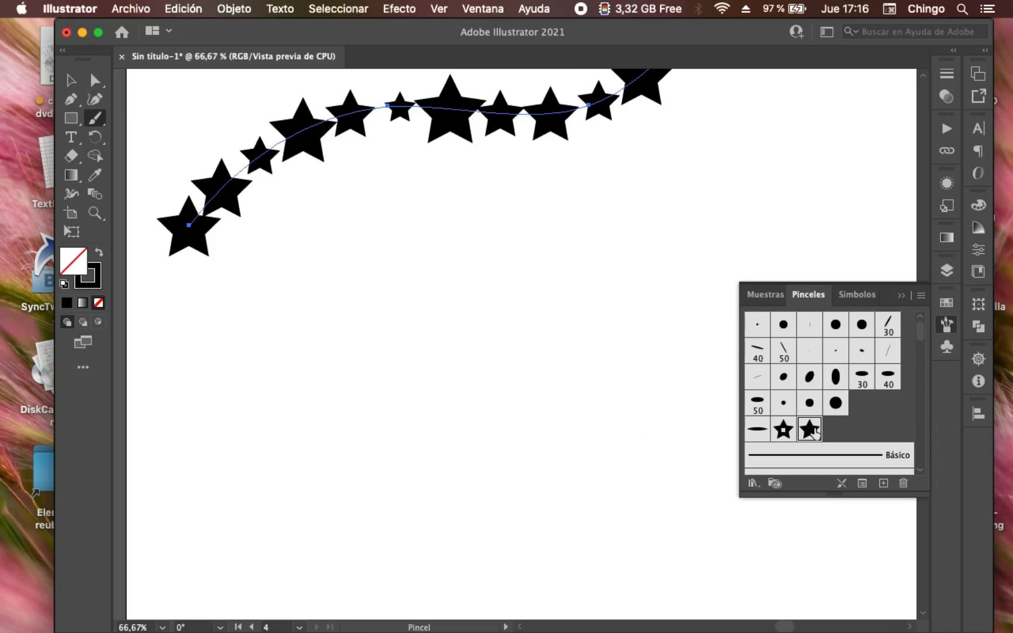
- Paint a second wavy stroke below the first and apply the scatter brush of the star with the square hole to it
key(space)
drag(577, 274, 546, 329)
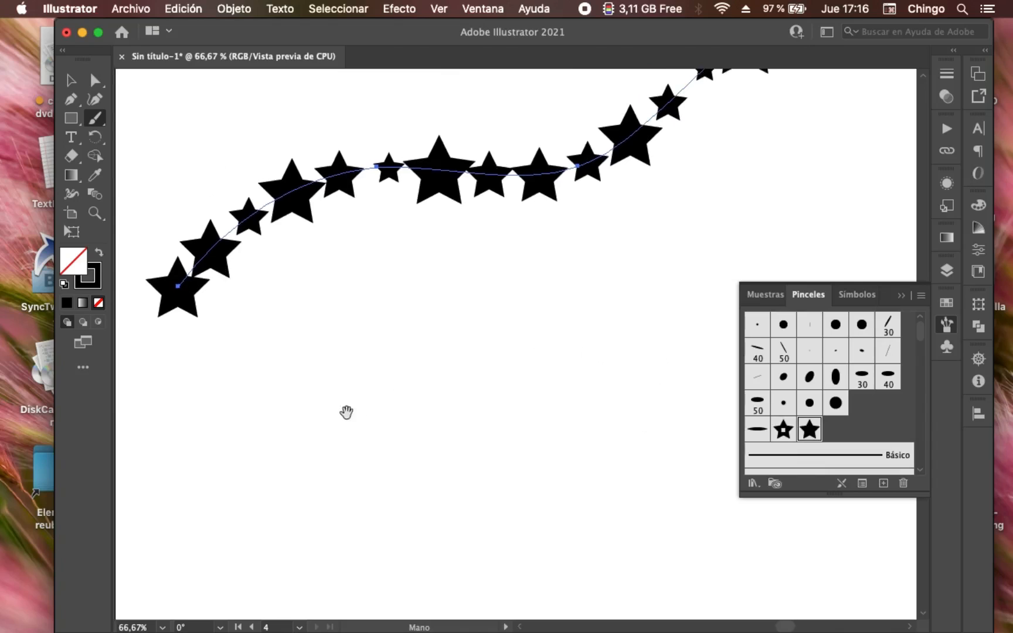
mouse_move(190, 488)
mouse_down()
mouse_move(290, 424)
mouse_move(653, 350)
mouse_move(794, 236)
mouse_up()
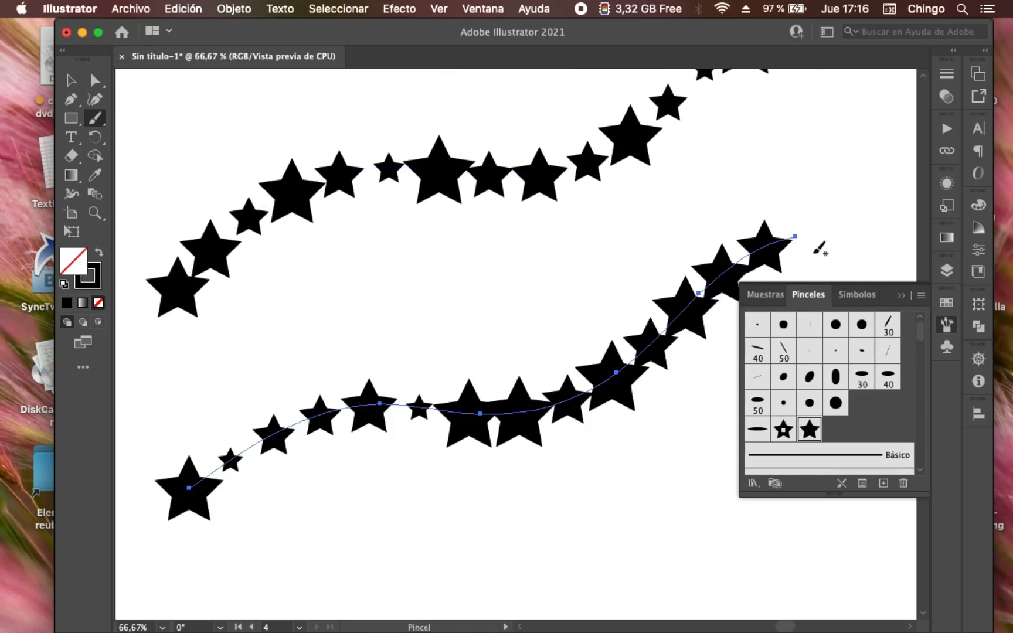
click(785, 429)
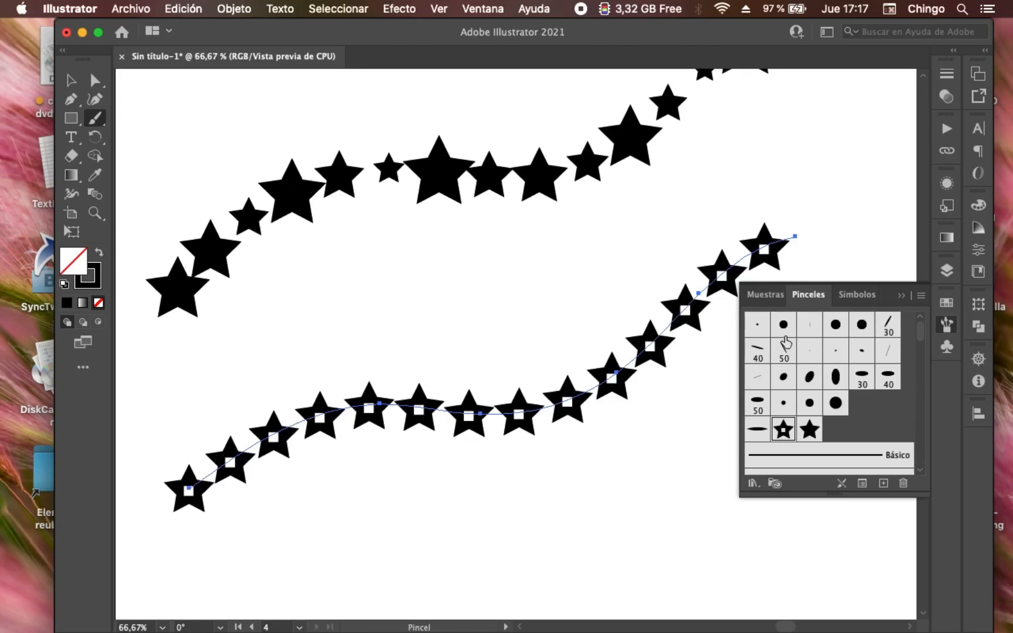
- Recolor the upper wavy stroke of solid stars with a light green stroke color and no fill
key(super)
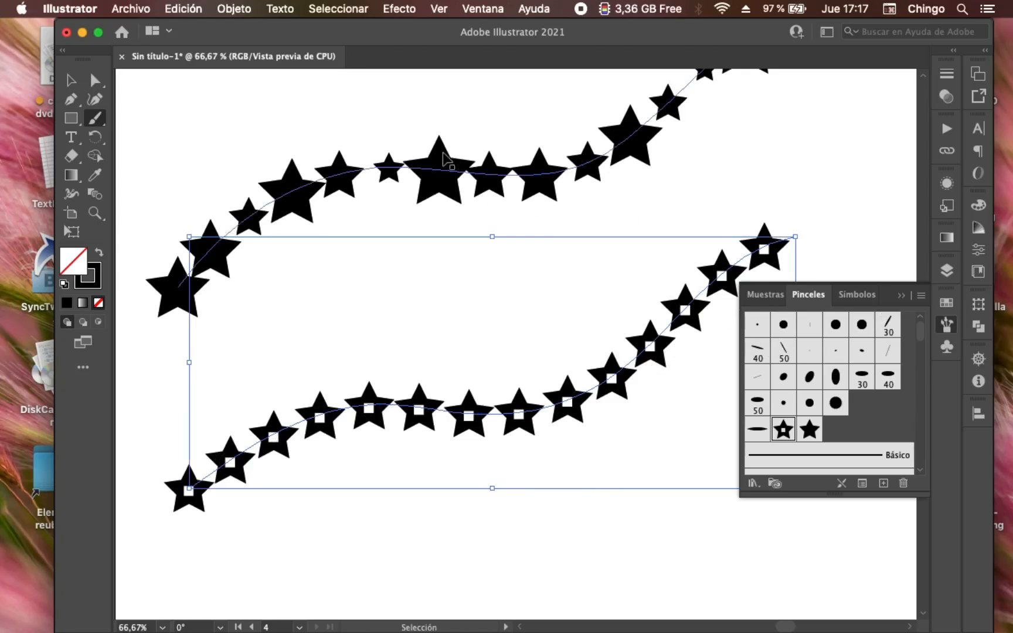
super+click(440, 187)
key(super+alt+space)
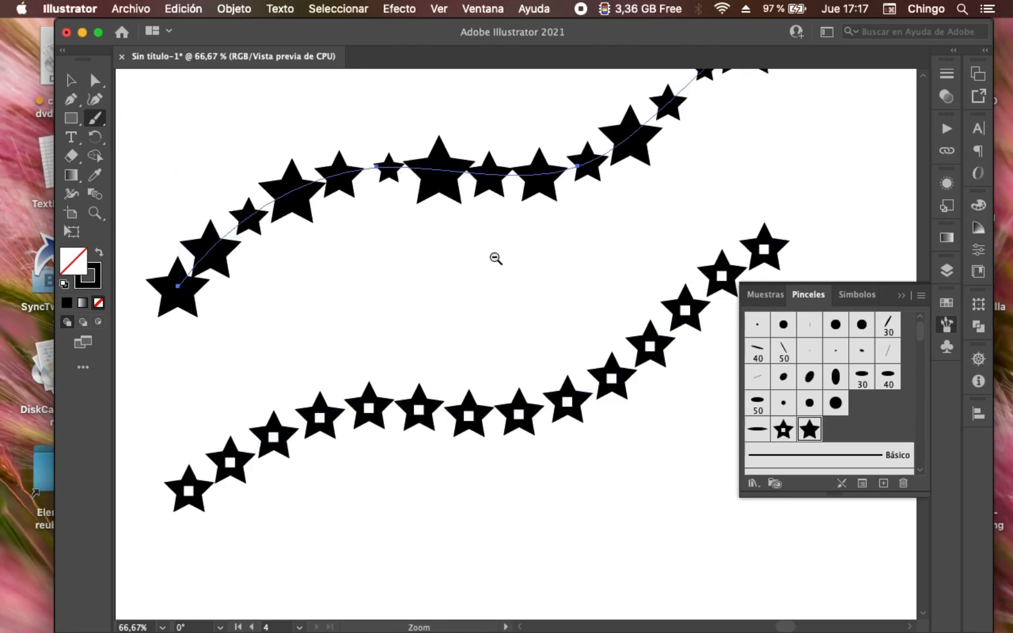
alt+super+click(494, 268)
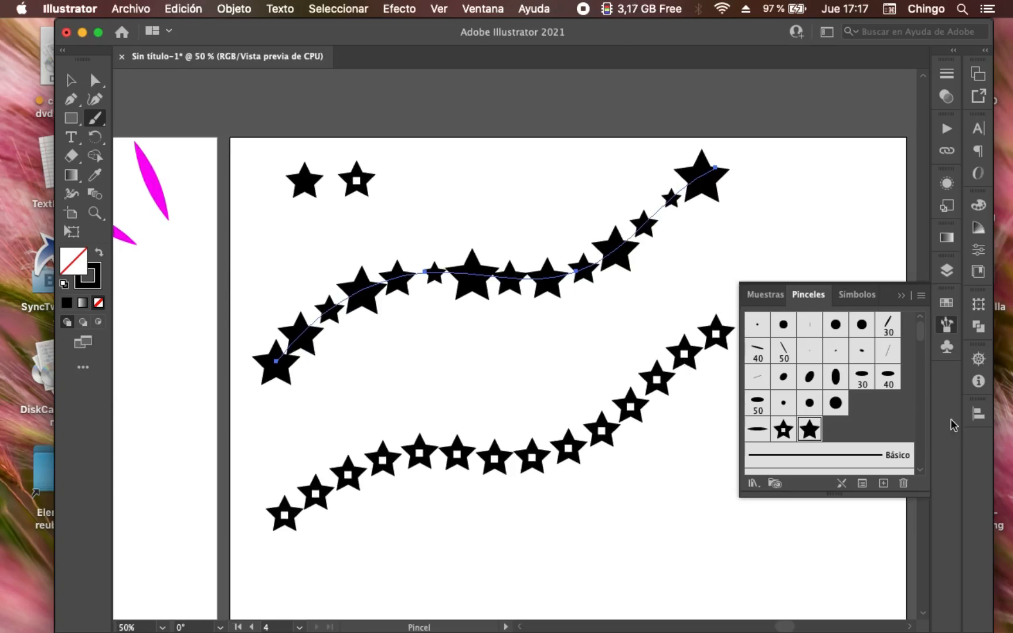
click(944, 303)
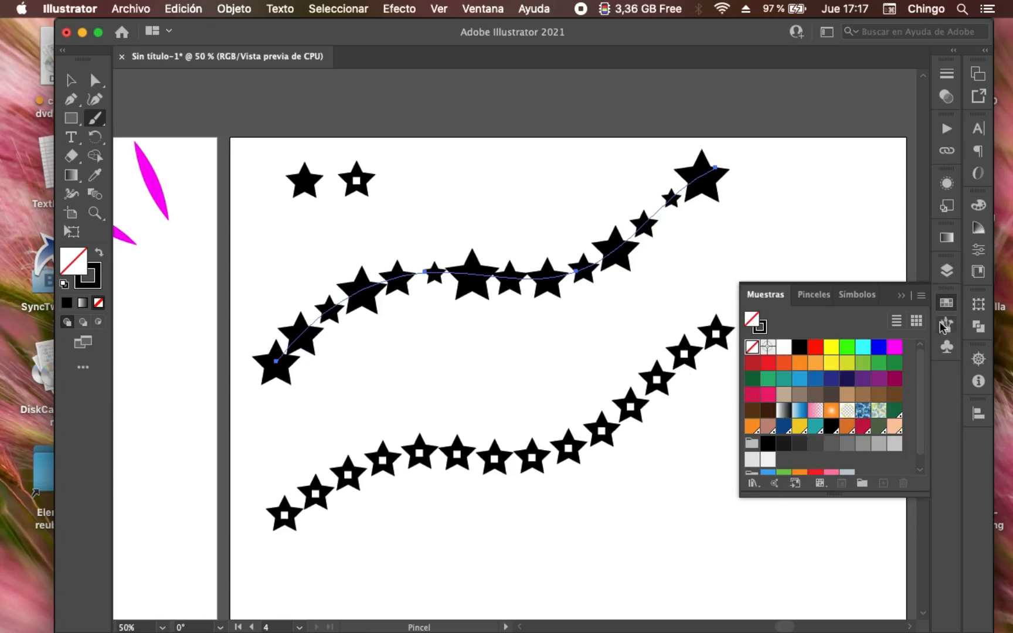
click(863, 363)
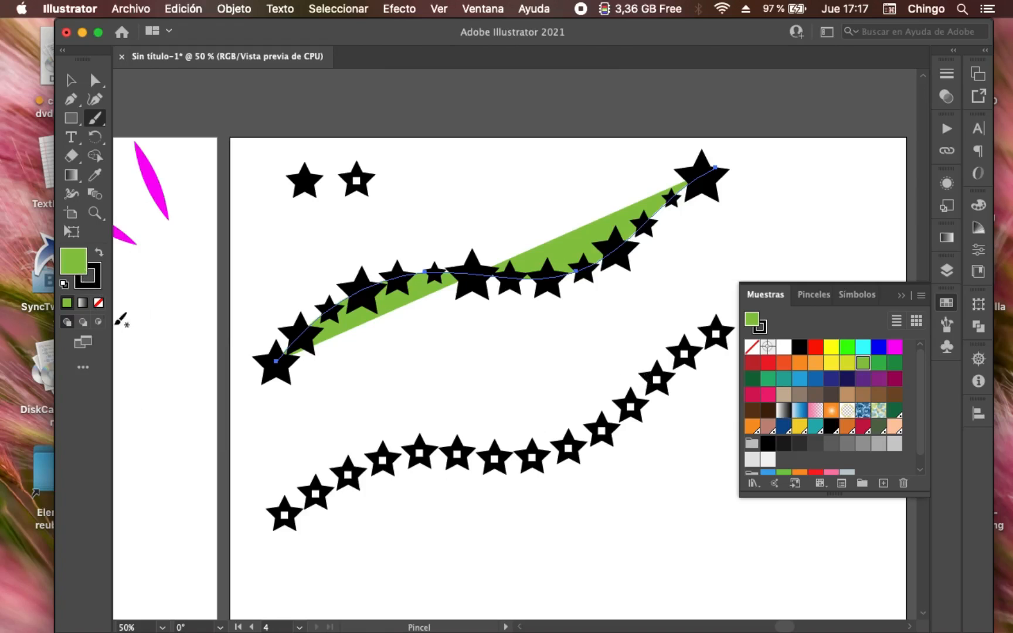
drag(72, 269, 89, 282)
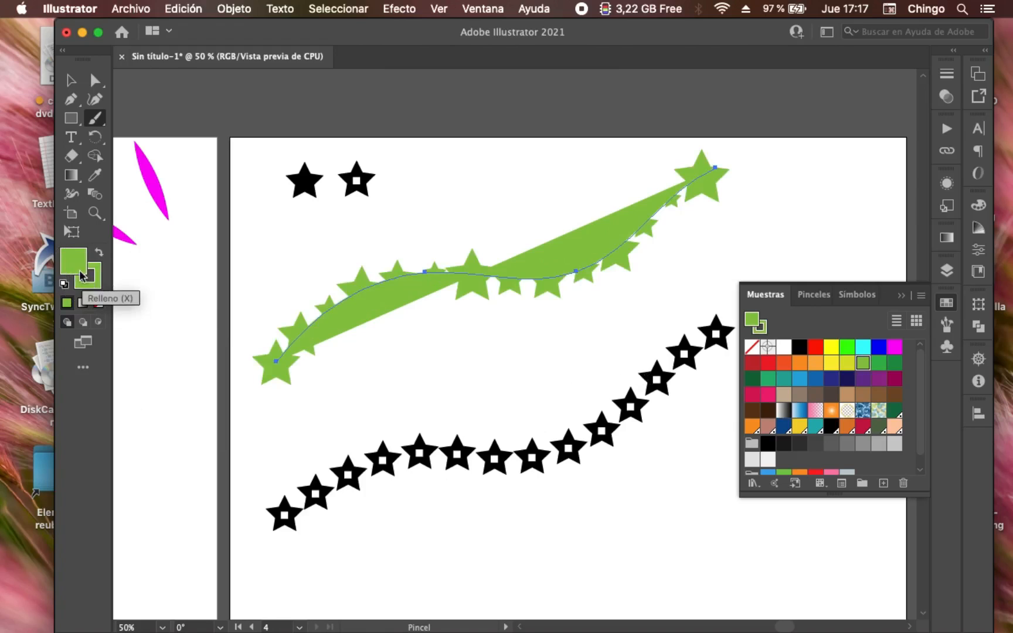
click(98, 303)
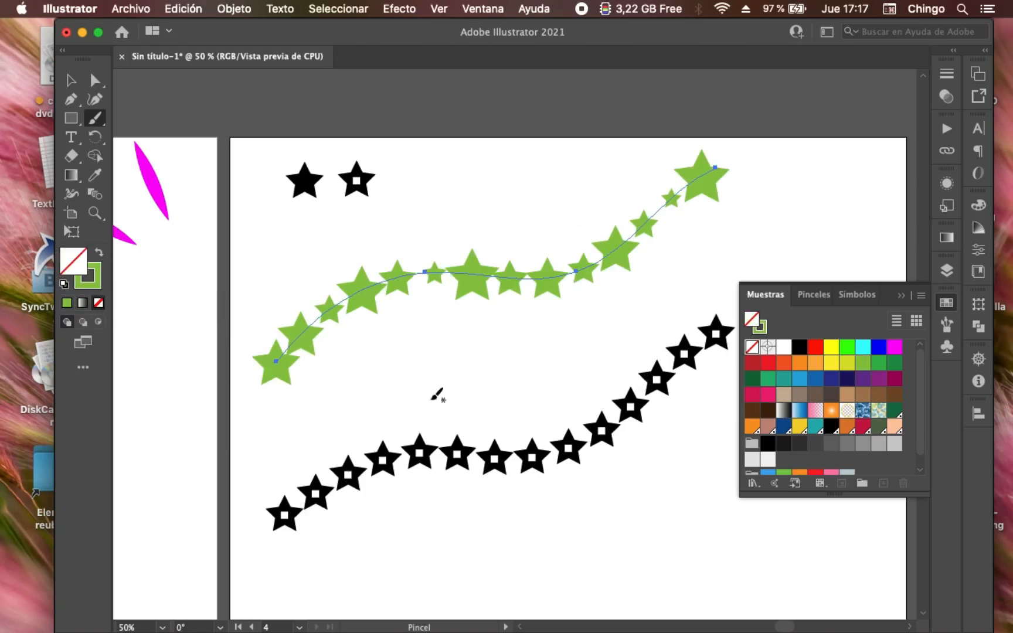
- Recolor the lower wavy stroke of square-holed stars with the orange swatch as its stroke color and no fill, and deselect it
drag(492, 414, 626, 467)
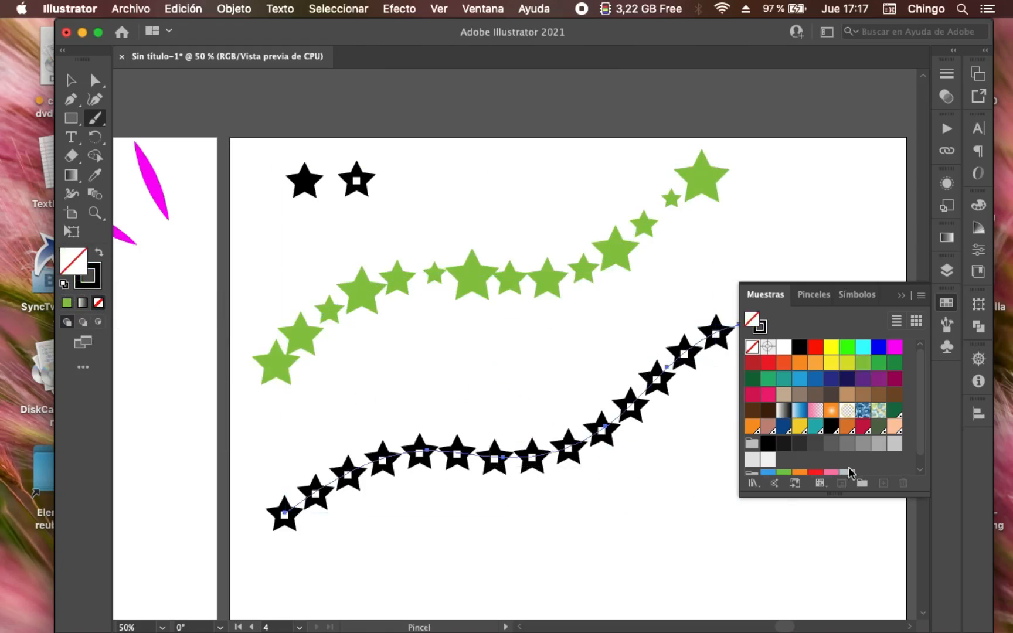
click(753, 427)
click(67, 262)
drag(66, 262, 89, 282)
click(83, 259)
click(100, 304)
key(v)
click(725, 452)
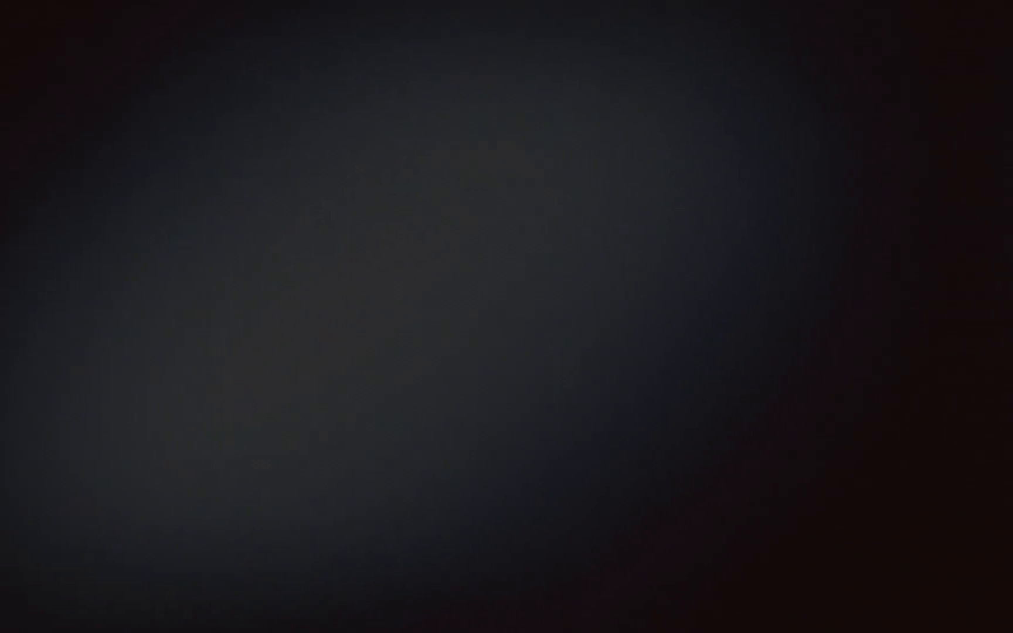